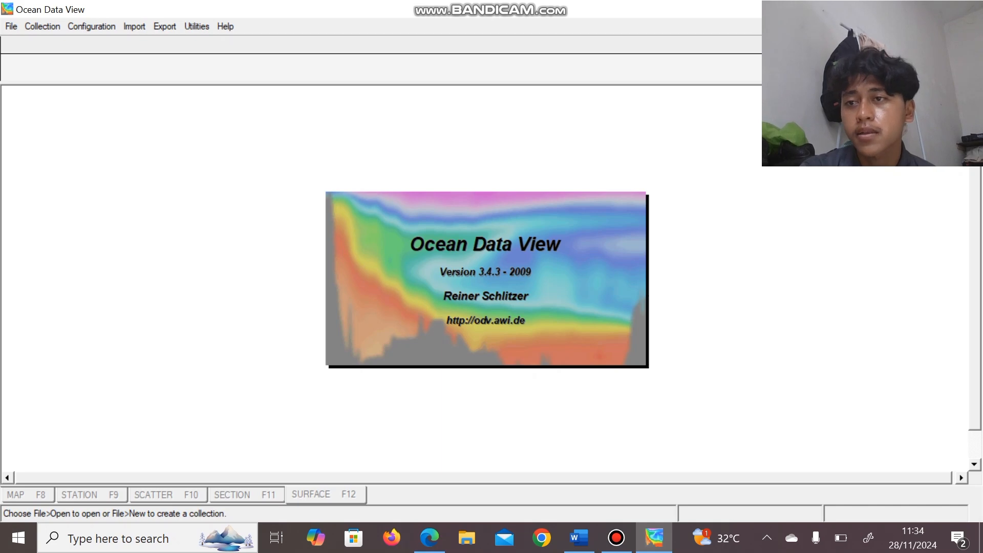
# - Start a new collection and browse to the folder Downloads > ewoce_WoceCTD (1) > ewoce > data > whp > ctd
pyautogui.click(12, 26)
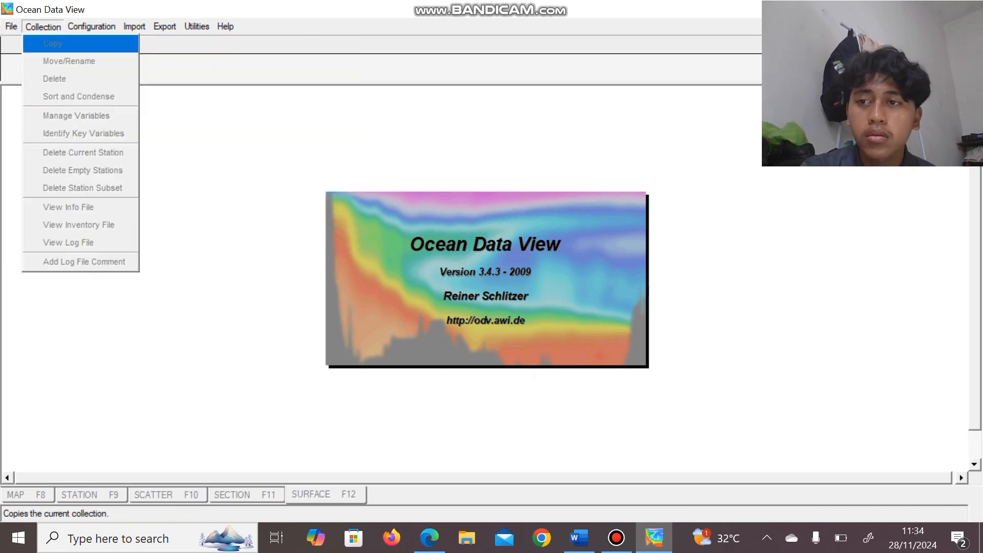
pyautogui.moveTo(43, 27)
pyautogui.press('Left')
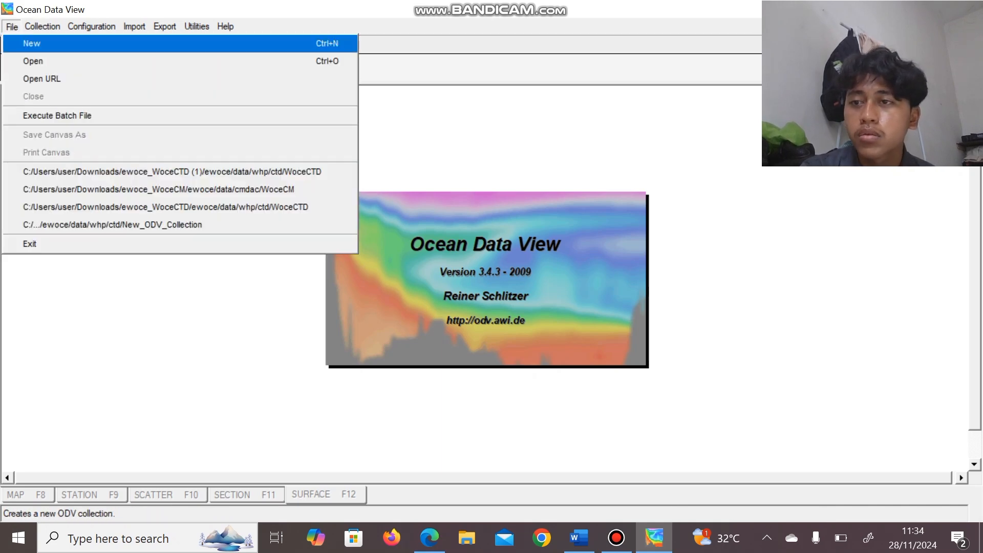
pyautogui.press('Escape')
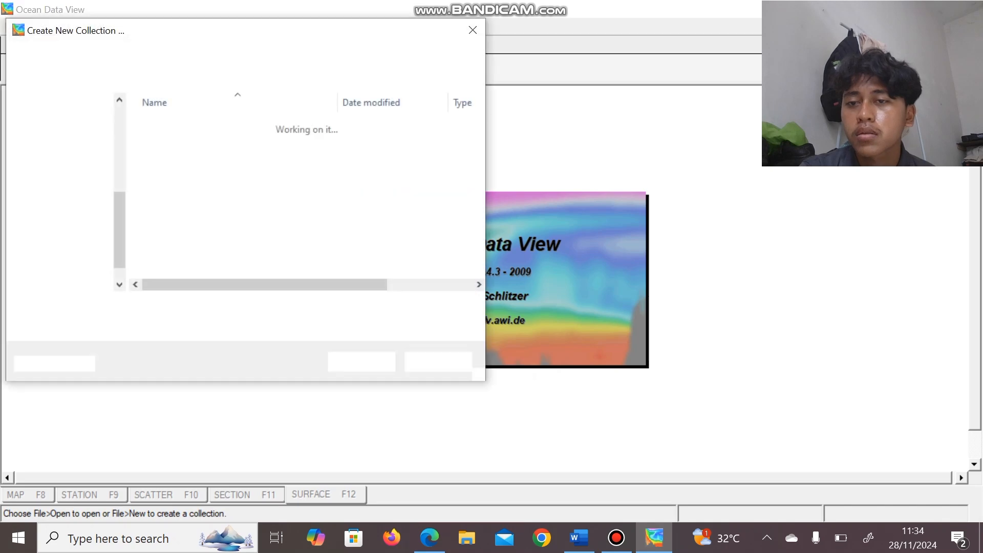
pyautogui.click(69, 181)
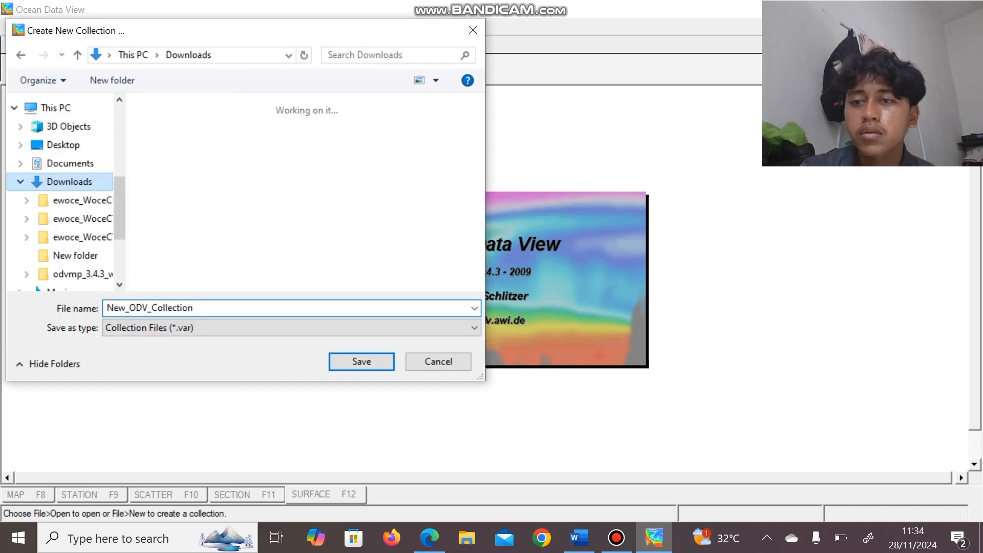
pyautogui.doubleClick(180, 169)
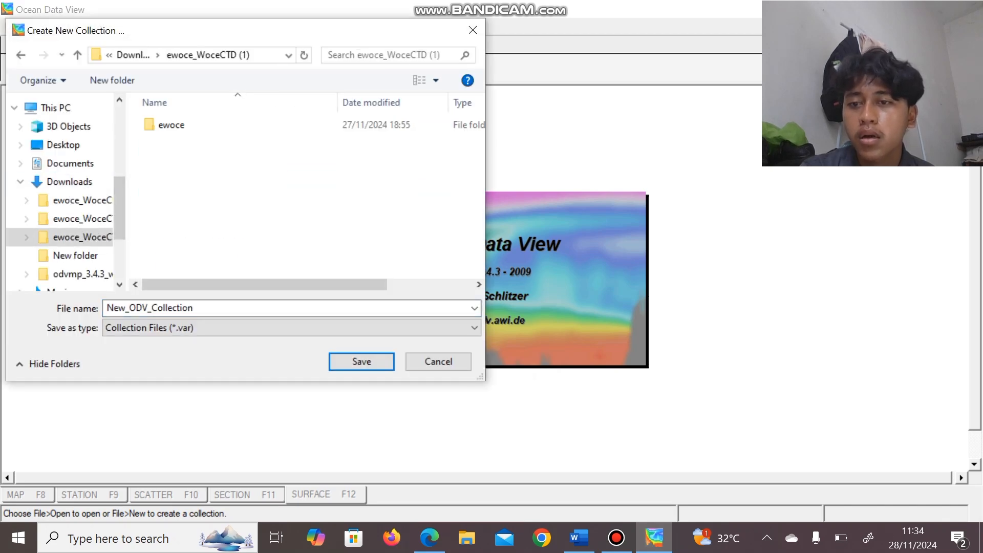
pyautogui.doubleClick(171, 125)
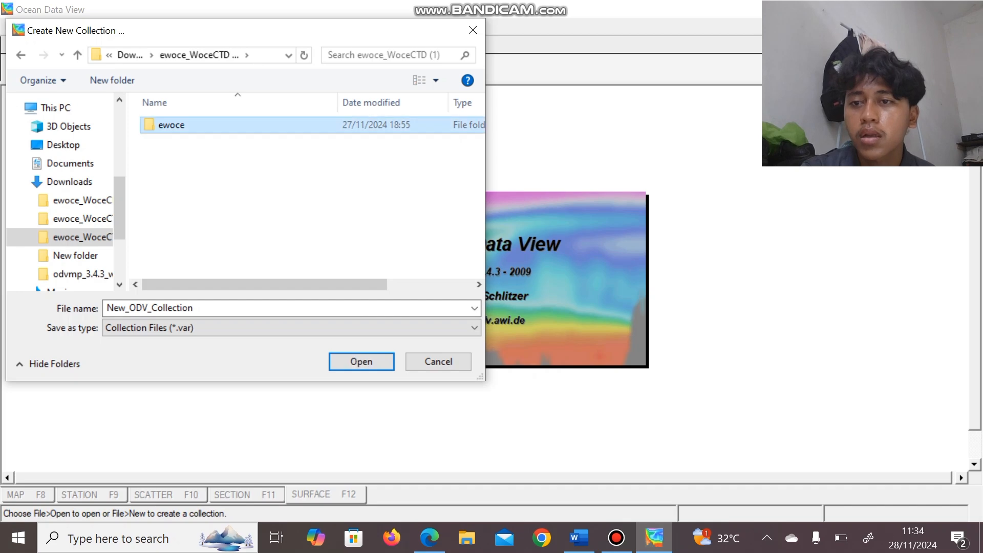
pyautogui.doubleClick(171, 125)
pyautogui.doubleClick(171, 125)
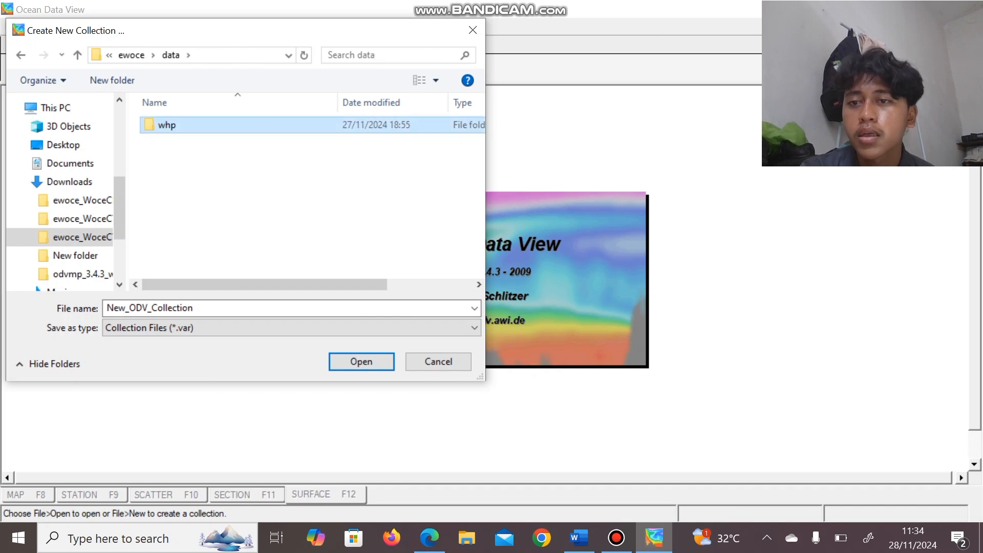
pyautogui.doubleClick(171, 124)
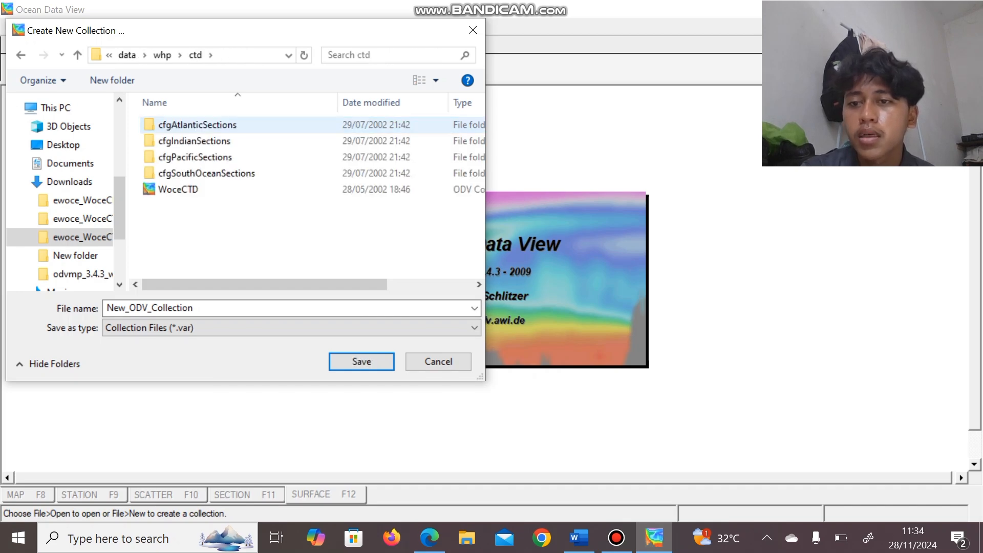
# - Choose the existing WoceCTD collection file in the ctd folder and load it
pyautogui.click(214, 190)
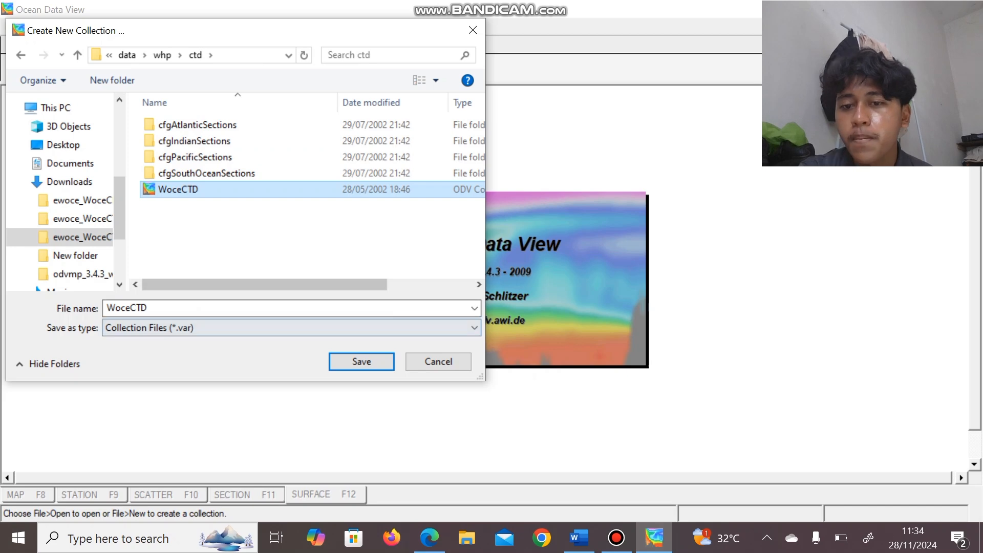
pyautogui.click(361, 361)
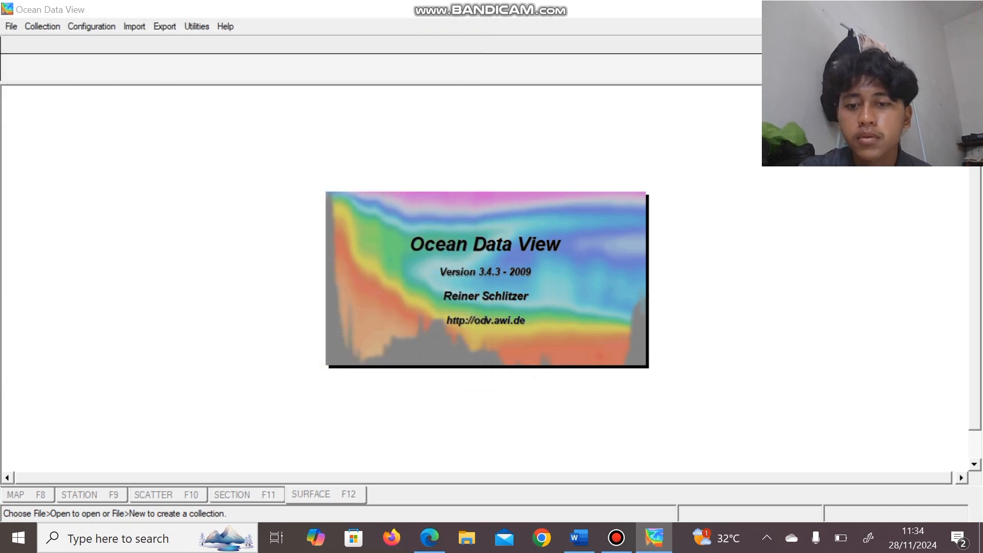
pyautogui.press('Return')
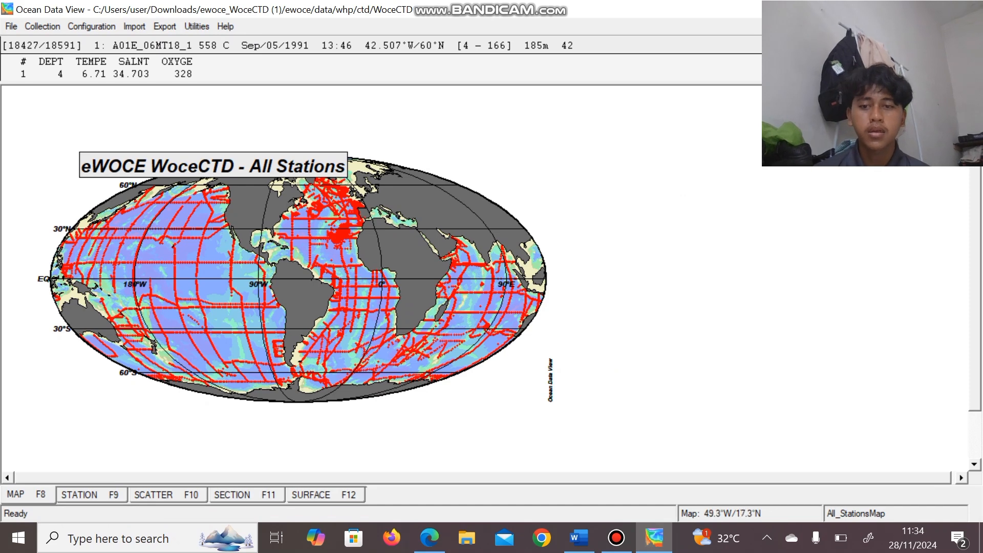
# - Zoom the global station map to southeastern Africa, Madagascar and the western Indian Ocean, about 20–70°E and 10–30°S
pyautogui.rightClick(315, 251)
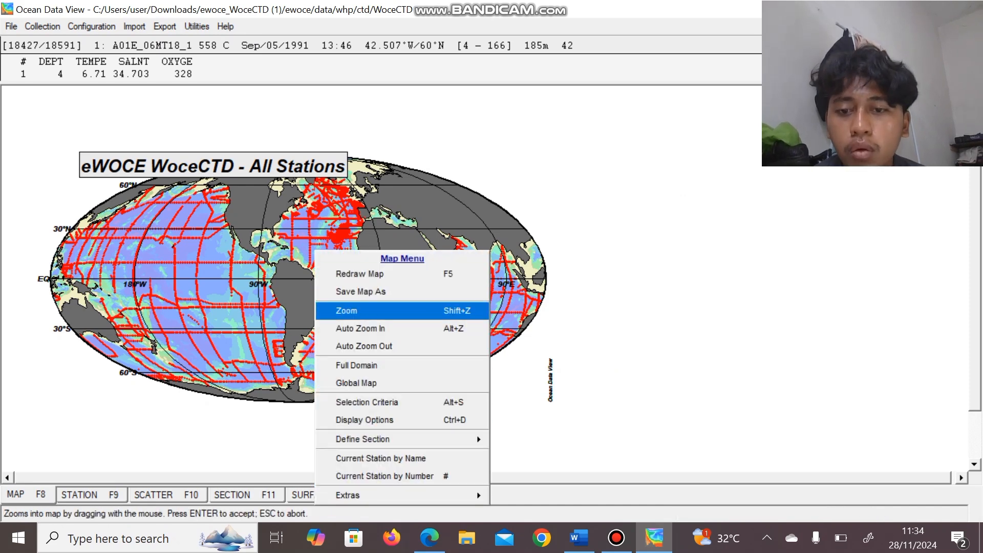
pyautogui.click(347, 311)
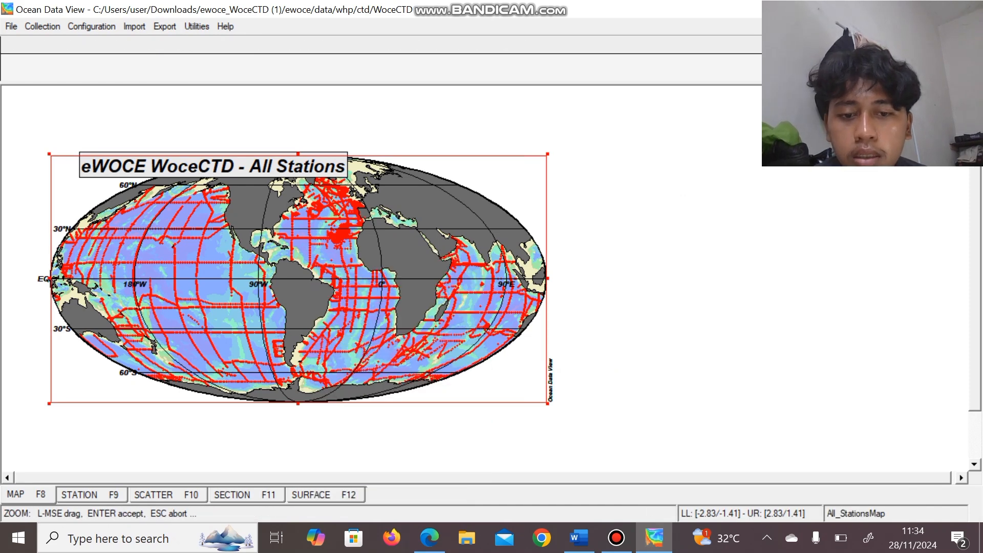
pyautogui.moveTo(548, 403); pyautogui.dragTo(433, 313)
pyautogui.press('Return')
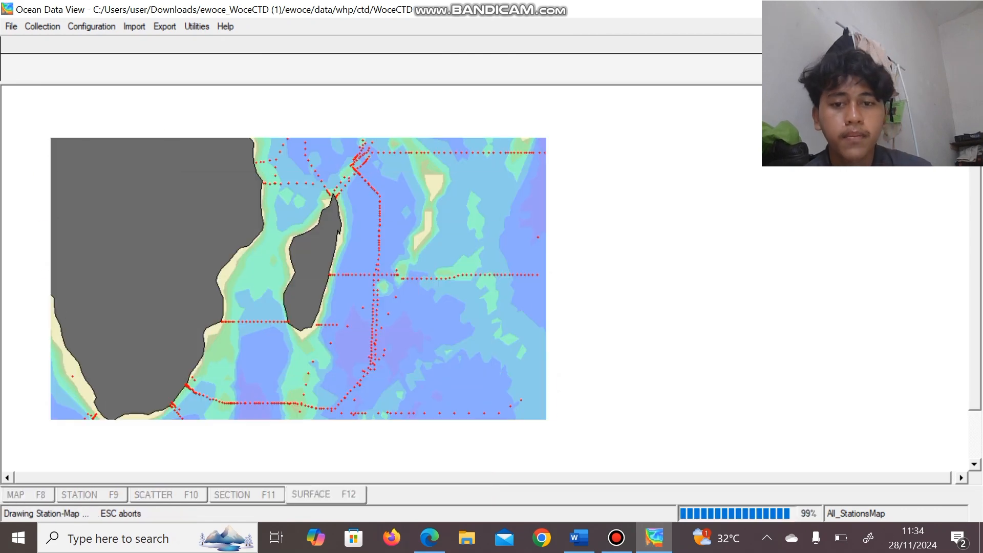
# - Zoom the station map to the southern tip of Madagascar, about 23–28°S and 43–51°E
pyautogui.rightClick(349, 264)
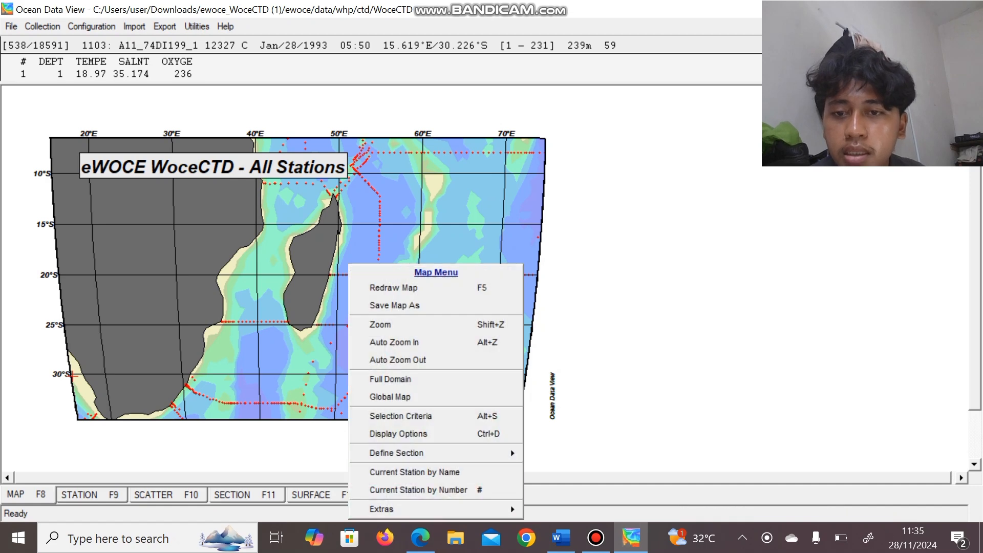
pyautogui.click(380, 324)
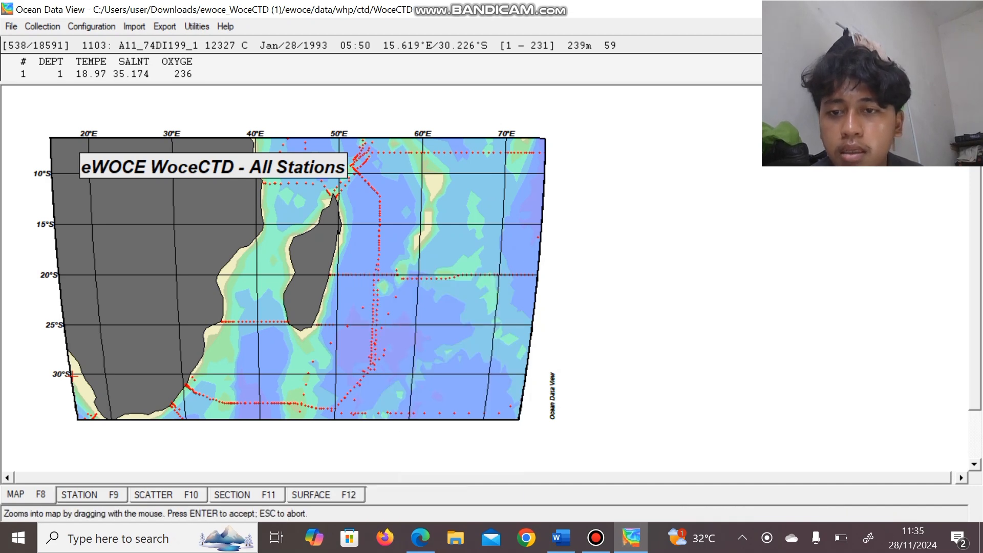
pyautogui.moveTo(49, 137); pyautogui.dragTo(314, 328)
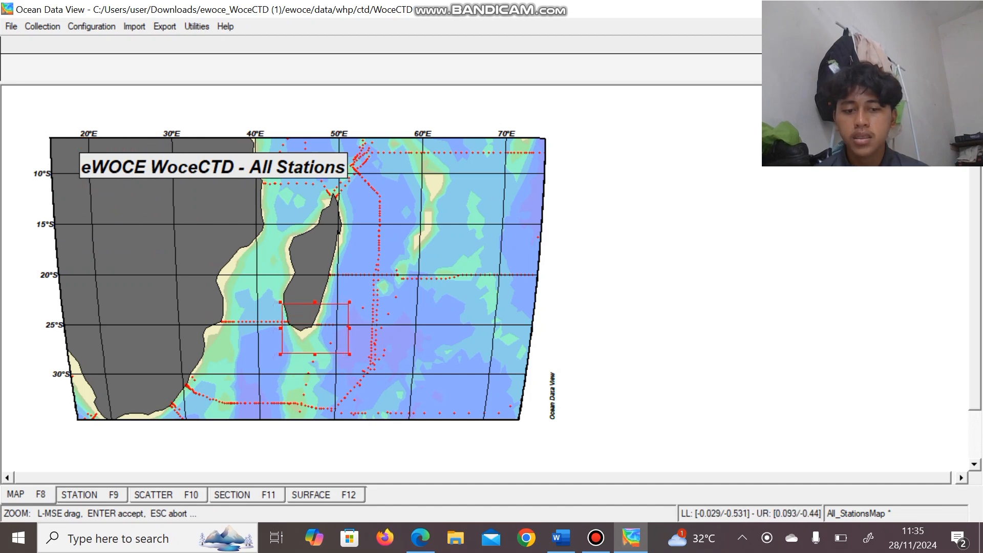
pyautogui.press('Return')
# - Zoom the station map to the stations along 25°S off Madagascar's southeast coast, reaching east to about 48°E
pyautogui.rightClick(376, 280)
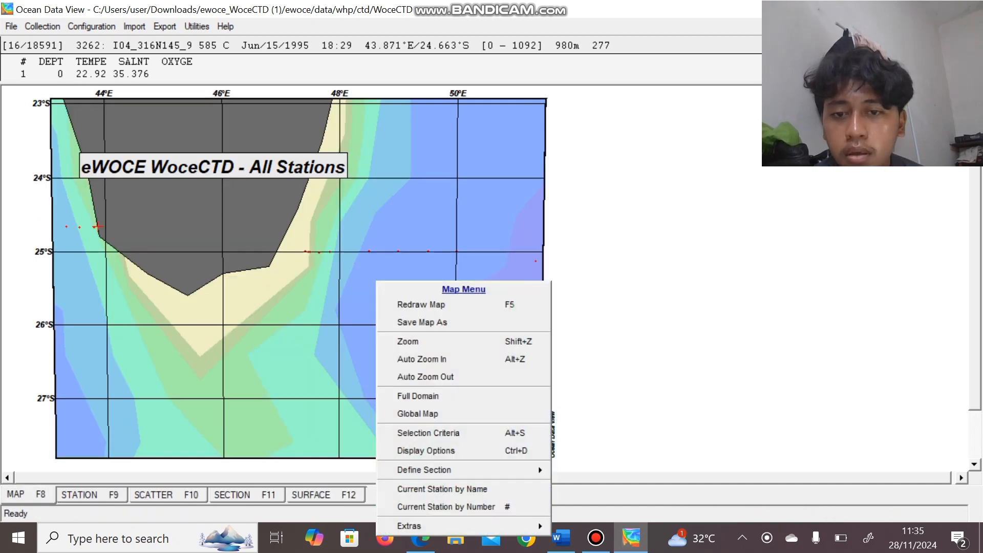
pyautogui.click(410, 341)
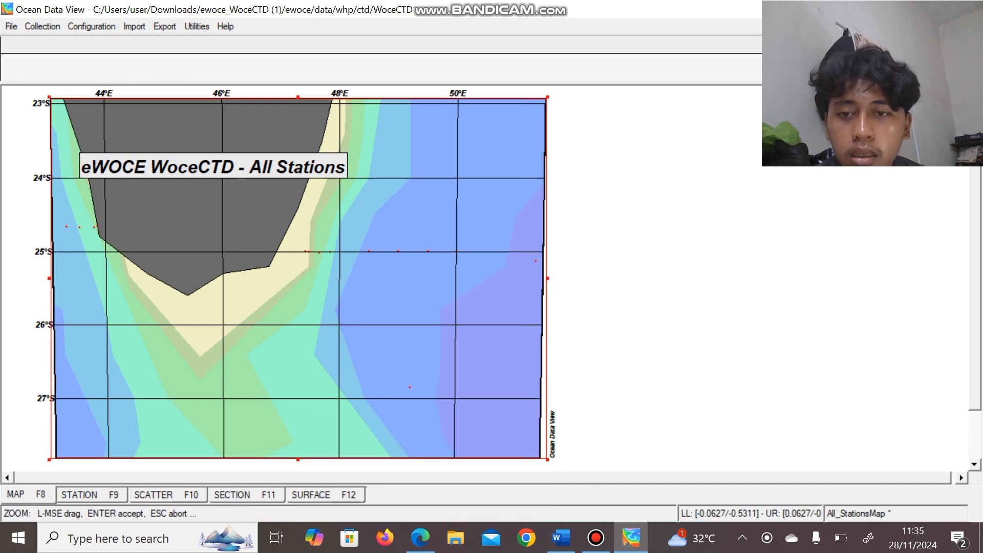
pyautogui.moveTo(547, 460); pyautogui.dragTo(147, 178)
pyautogui.moveTo(111, 147); pyautogui.dragTo(306, 265)
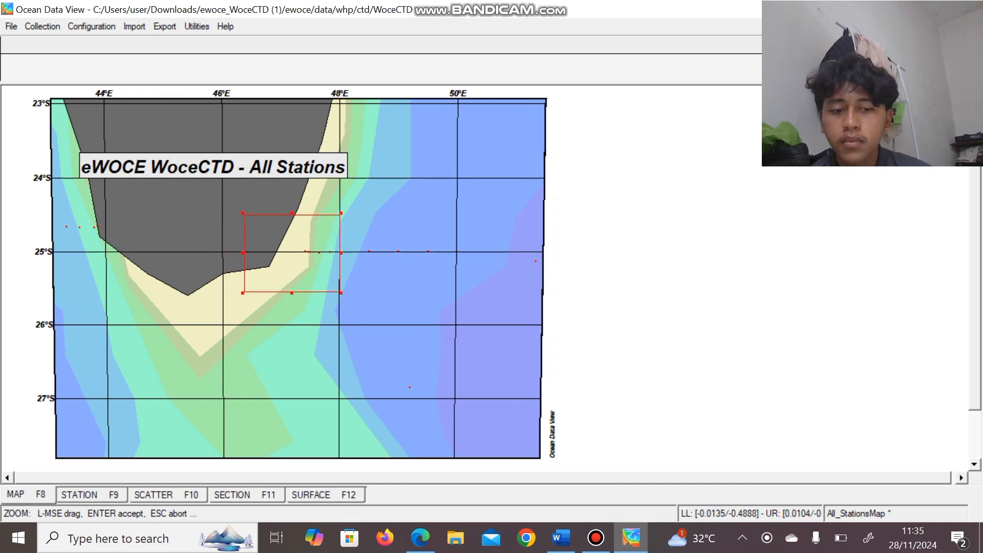
pyautogui.press('Return')
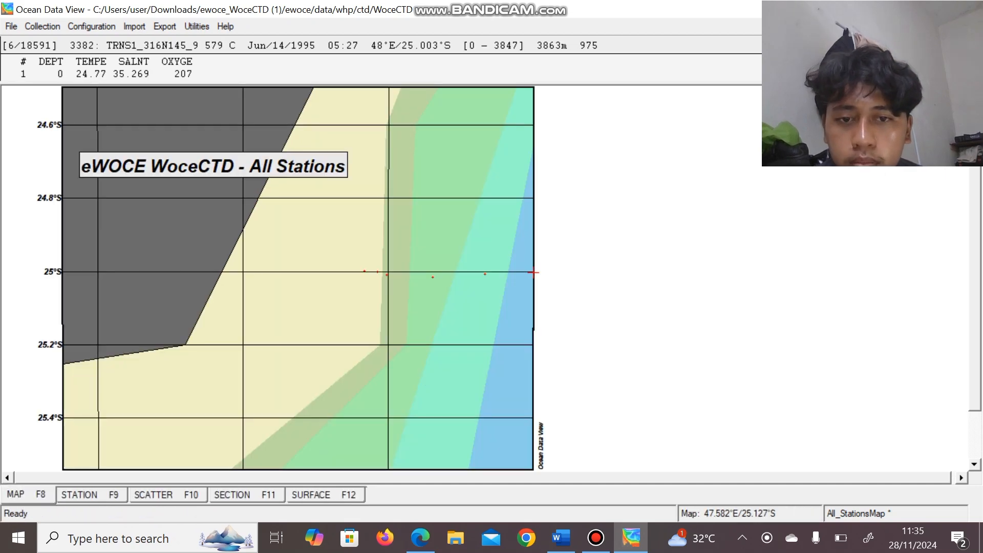
# - Set the station dot size to 17 in the map display options
pyautogui.rightClick(445, 262)
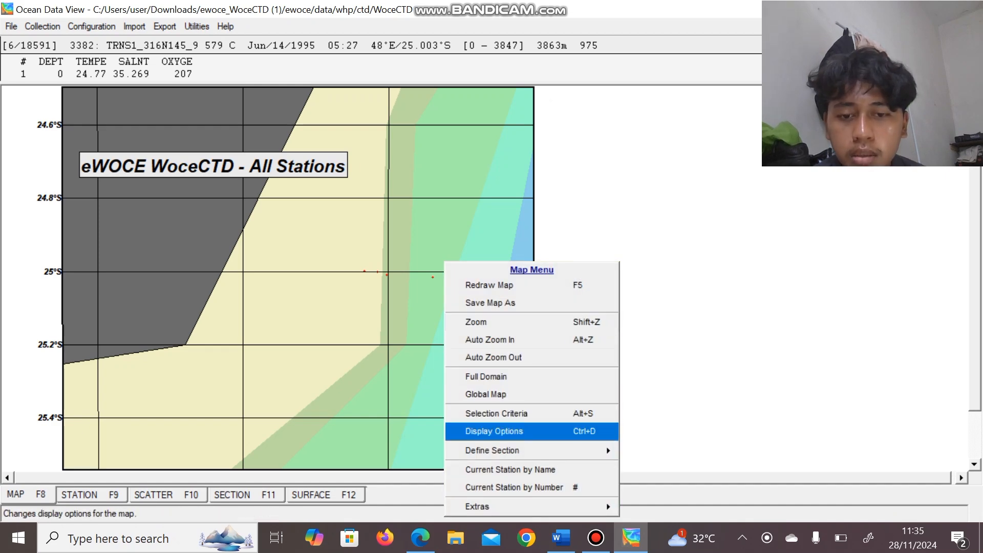
pyautogui.click(495, 432)
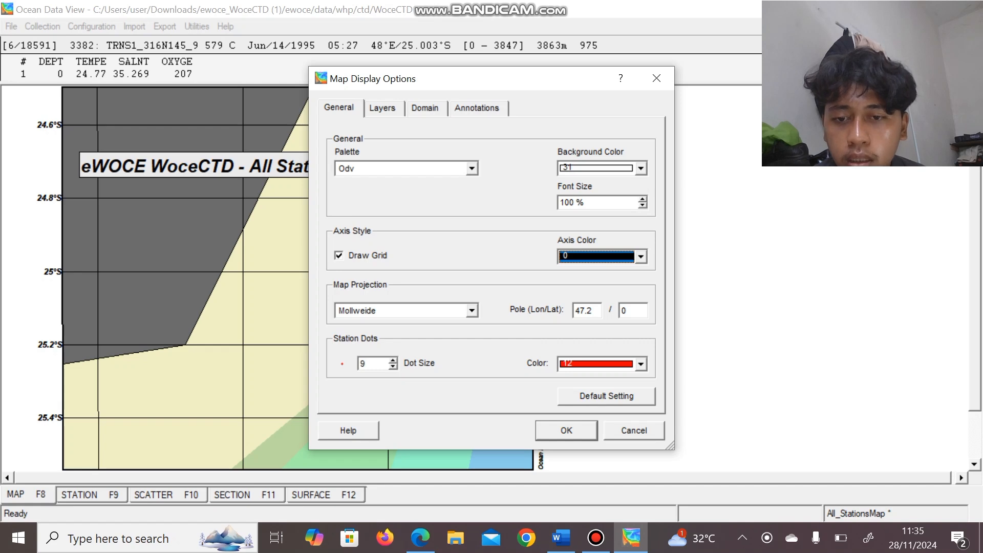
pyautogui.click(366, 364)
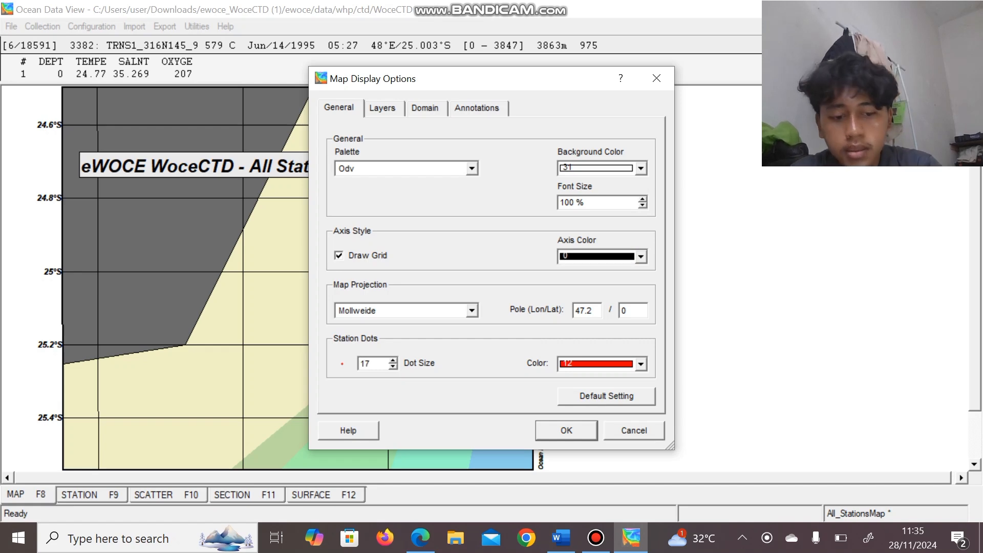
pyautogui.write('17')
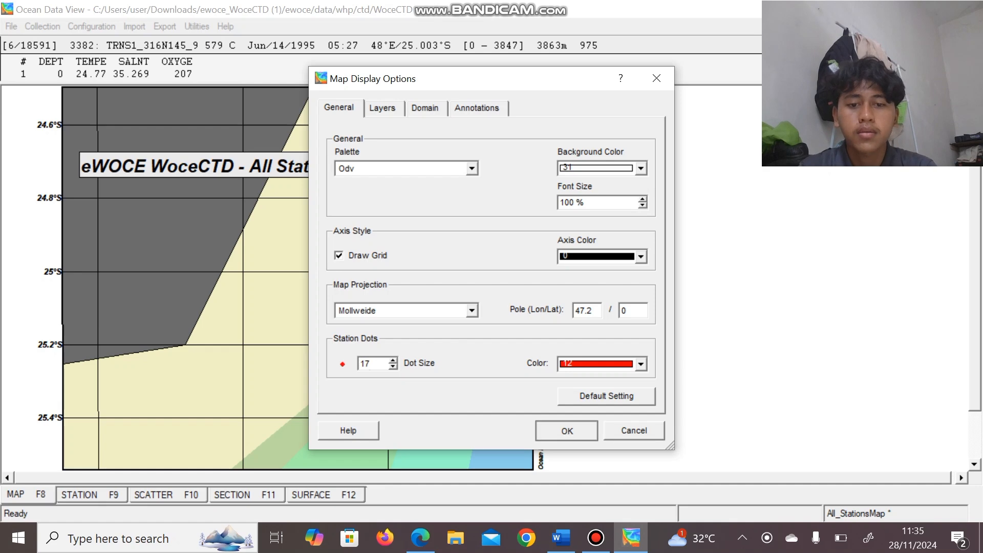
pyautogui.click(567, 430)
# - Zoom the map slightly tighter on its eastern and southern edges to exclude the easternmost station at 48°E
pyautogui.rightClick(484, 287)
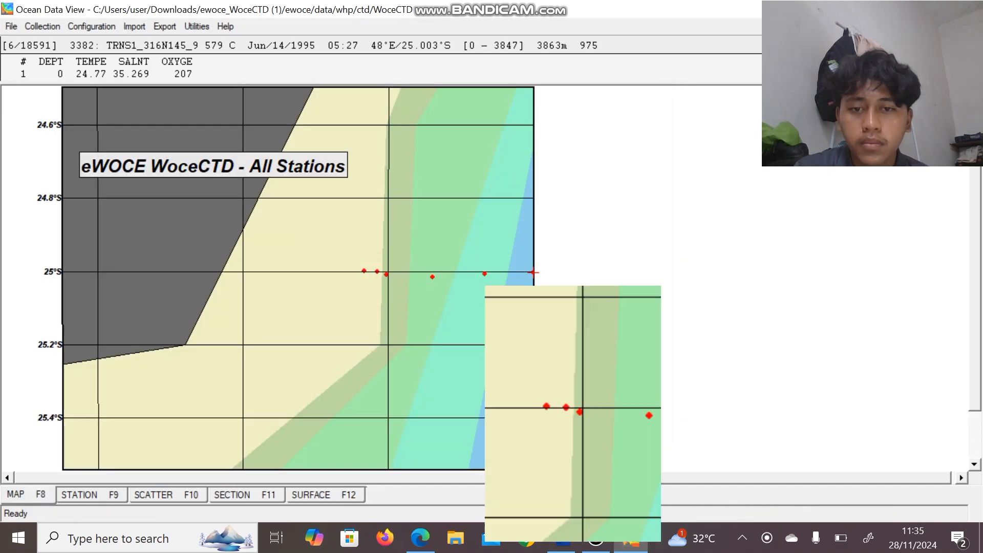
pyautogui.click(518, 344)
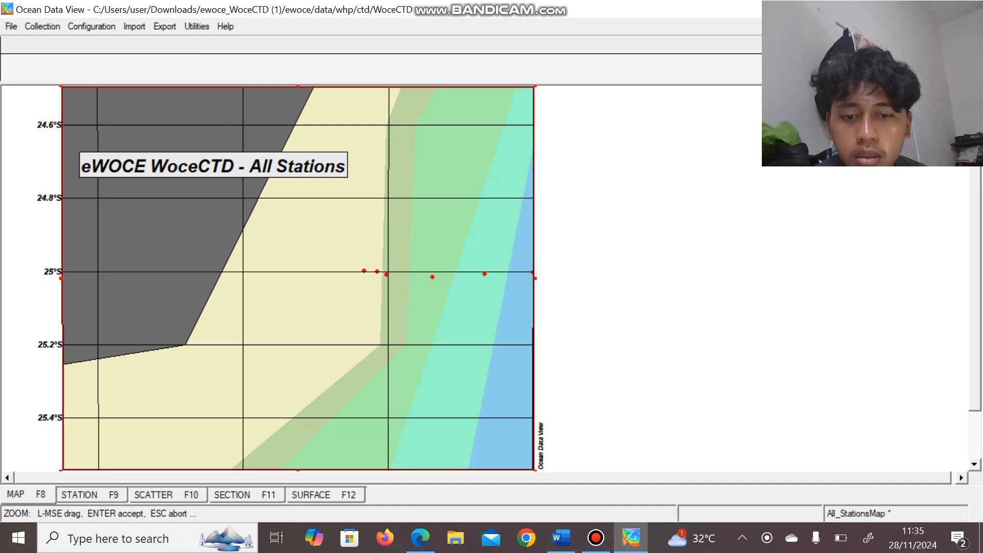
pyautogui.moveTo(535, 470); pyautogui.dragTo(524, 466)
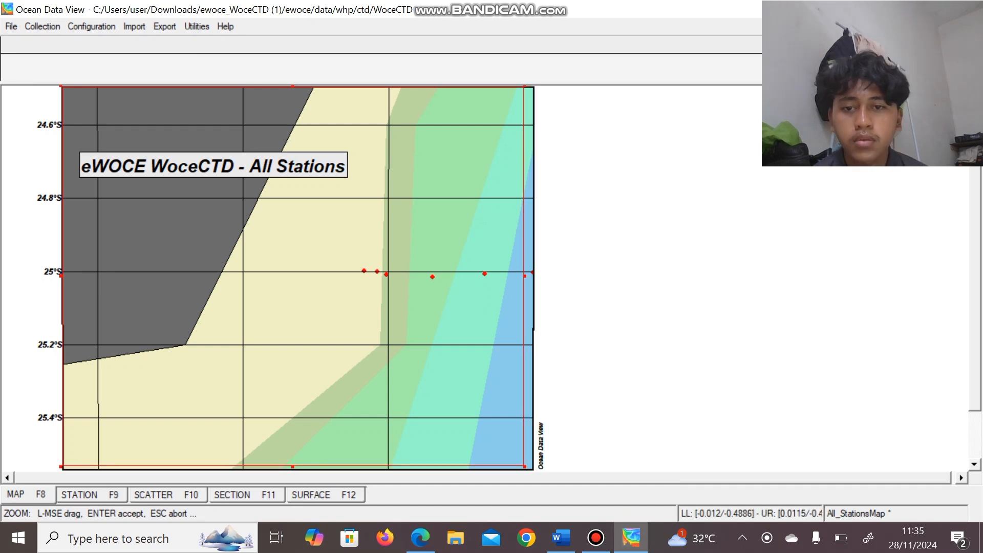
pyautogui.press('Return')
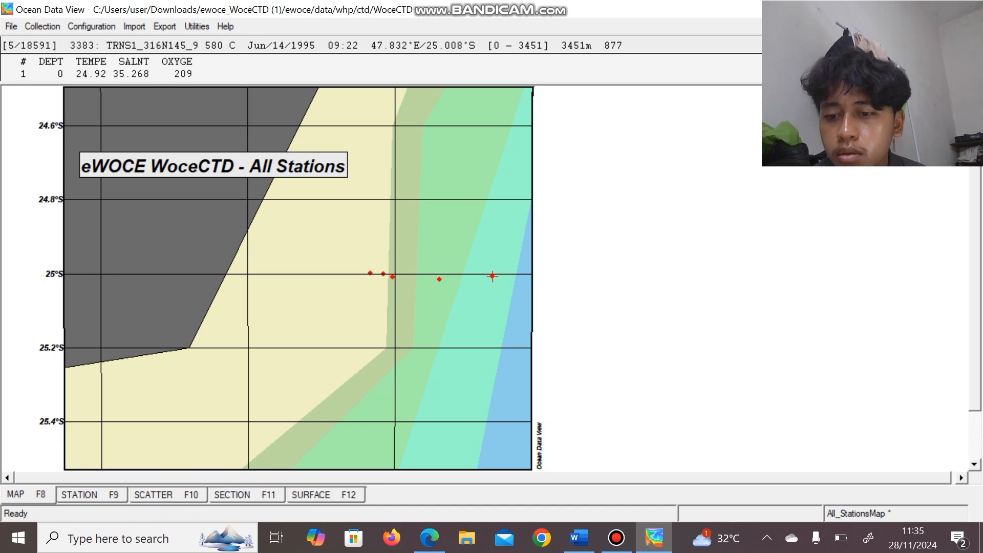
# - Switch the selected stations to the scatter view and show the upper plots
pyautogui.press('F10')
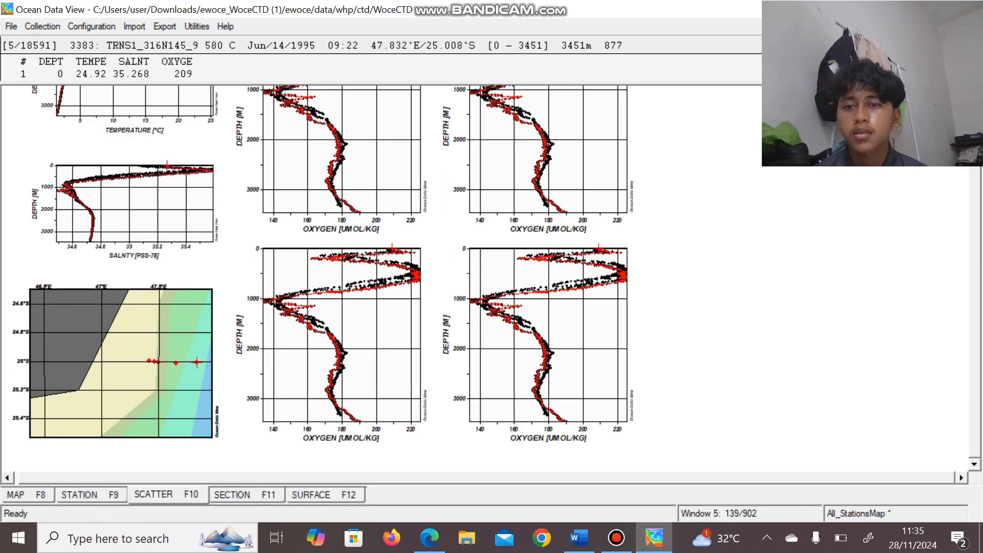
pyautogui.scroll(3, 492, 277)
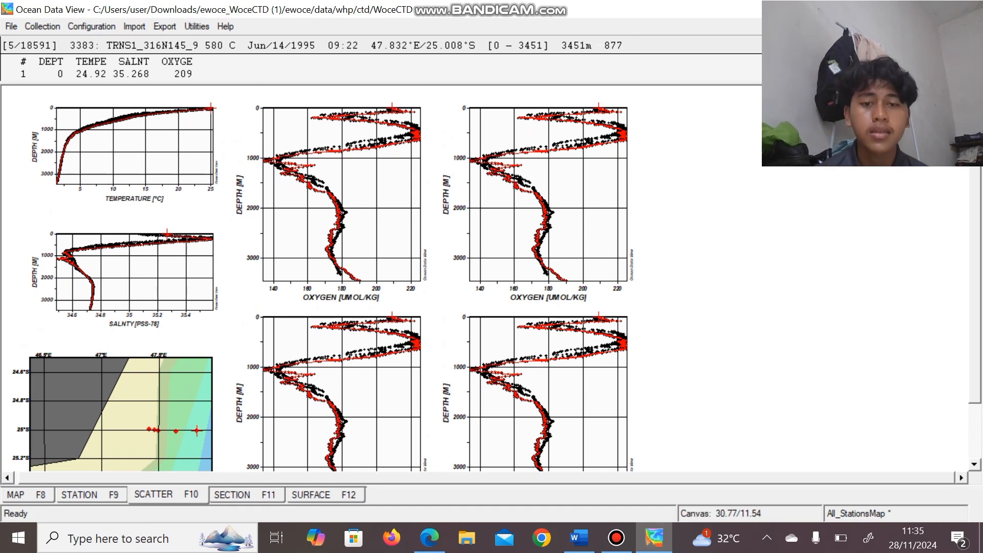
# - Open the scatter window layout for editing and delete the four oxygen plot windows
pyautogui.rightClick(690, 308)
pyautogui.click(702, 393)
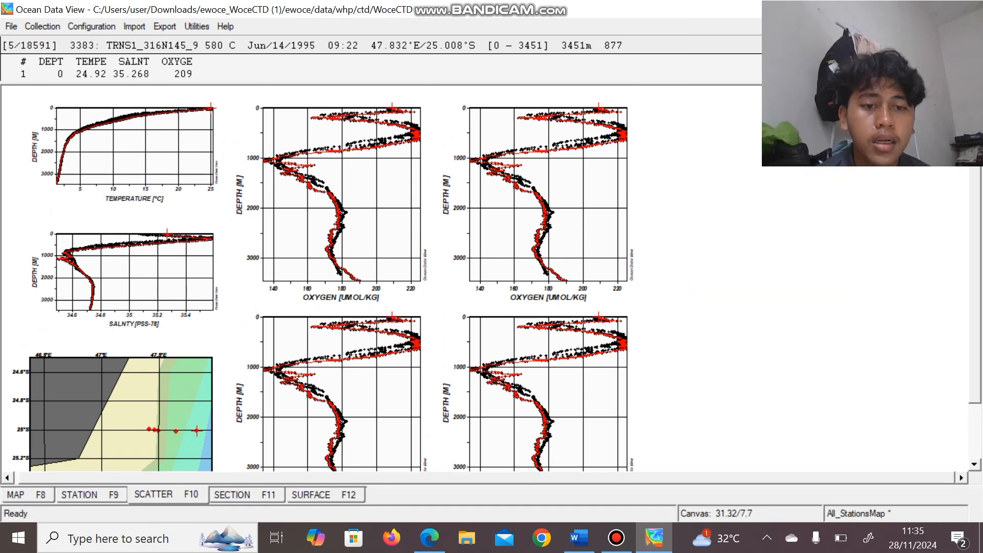
pyautogui.rightClick(702, 366)
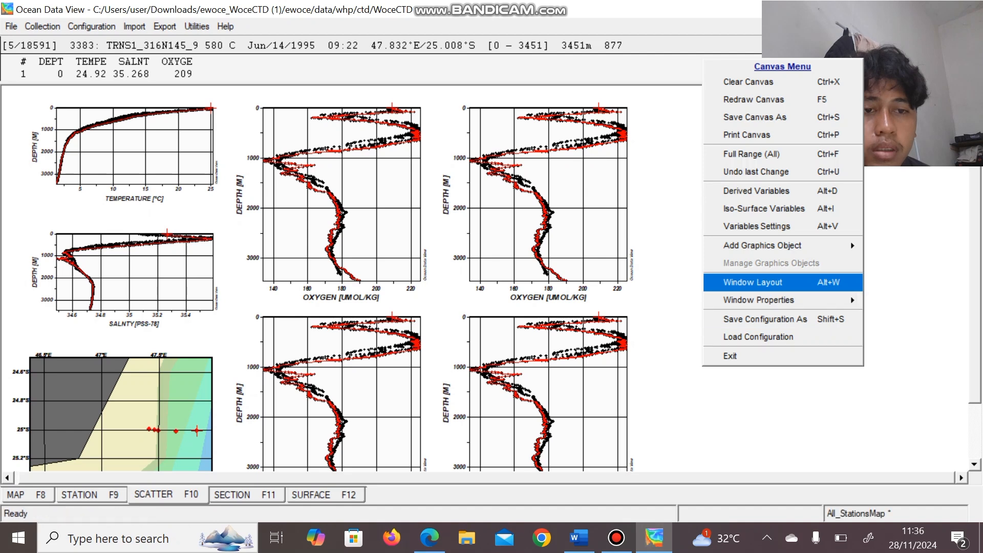
pyautogui.click(756, 282)
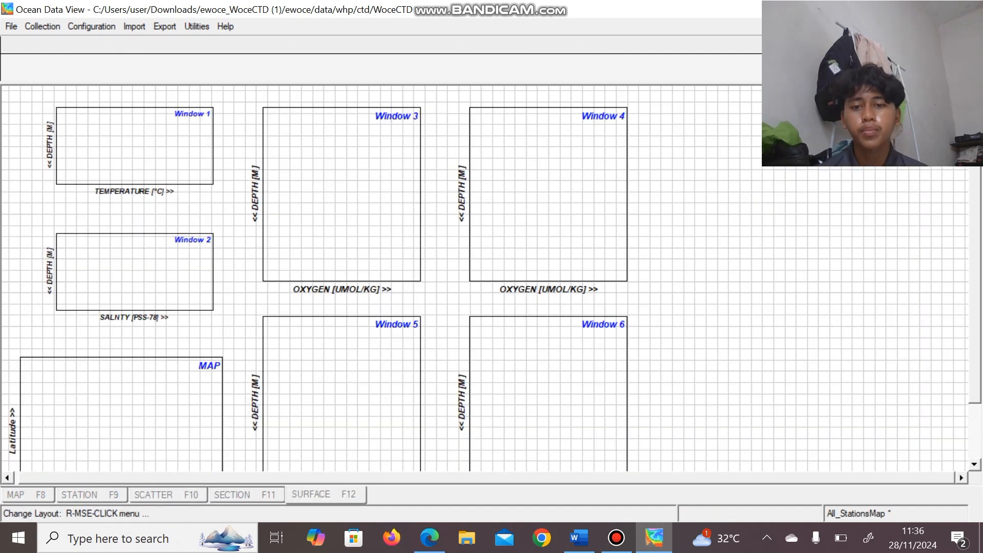
pyautogui.rightClick(517, 224)
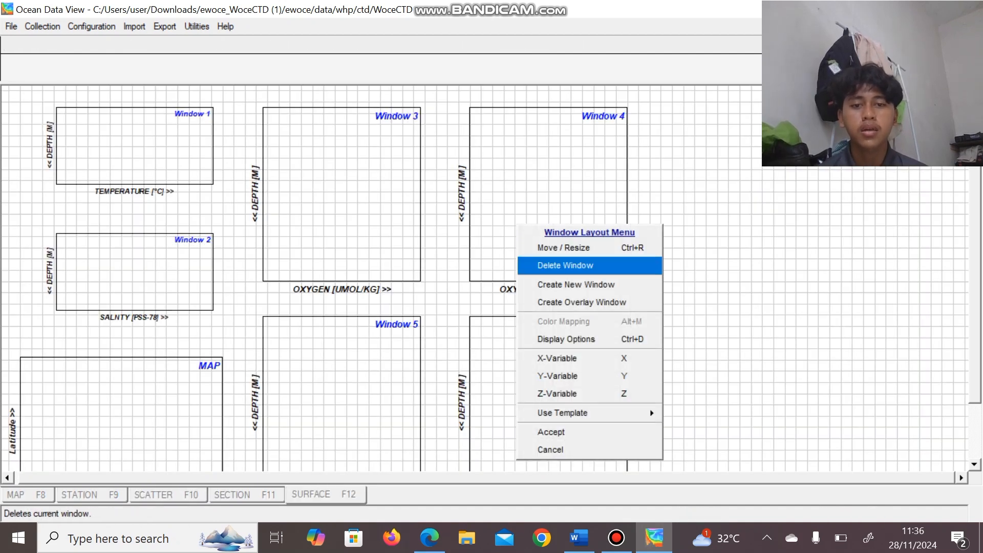
pyautogui.click(565, 266)
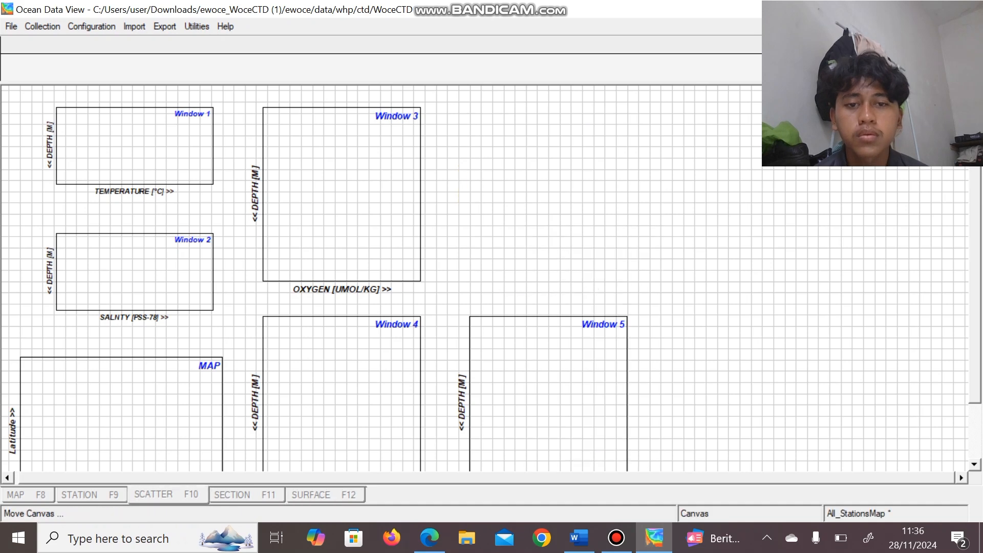
pyautogui.rightClick(394, 217)
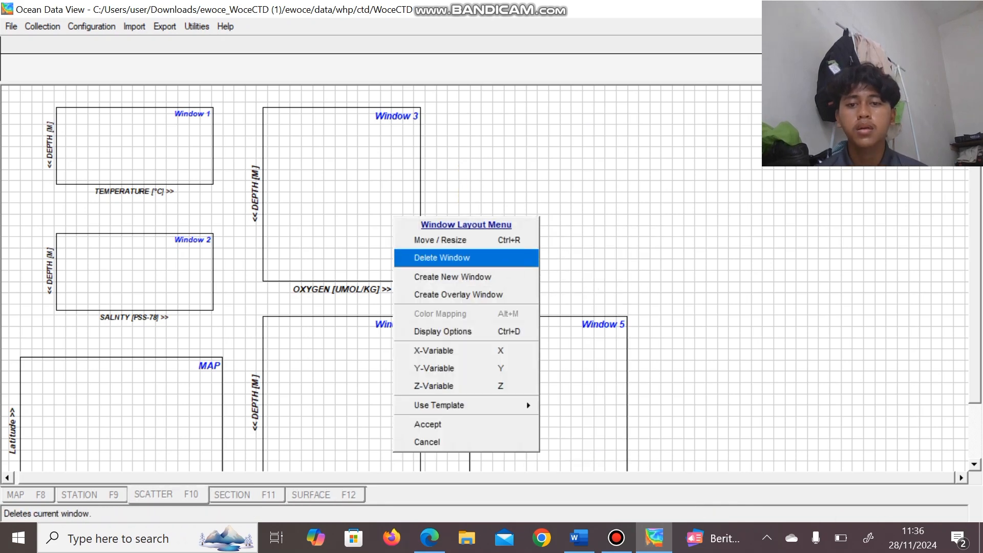
pyautogui.click(441, 257)
pyautogui.rightClick(379, 125)
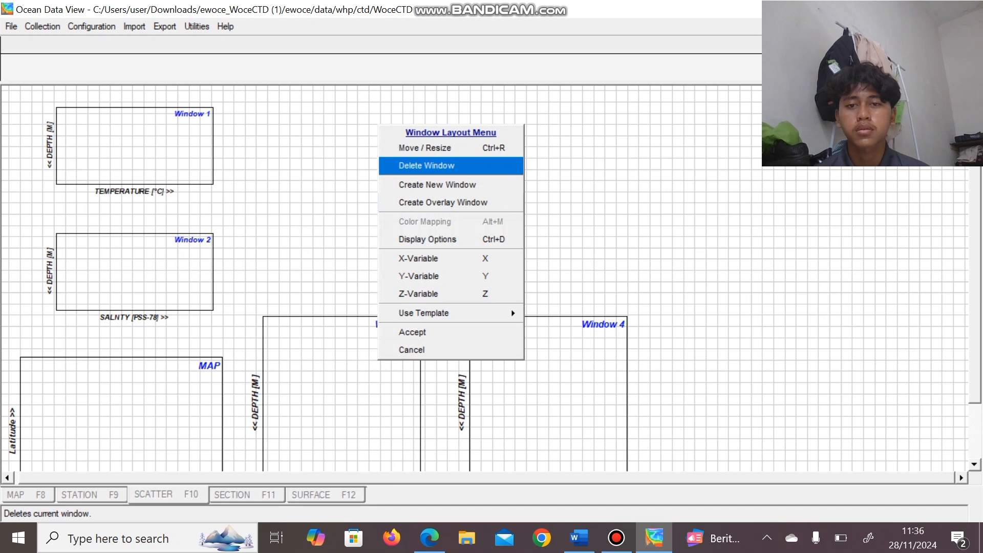
pyautogui.click(427, 165)
pyautogui.rightClick(520, 127)
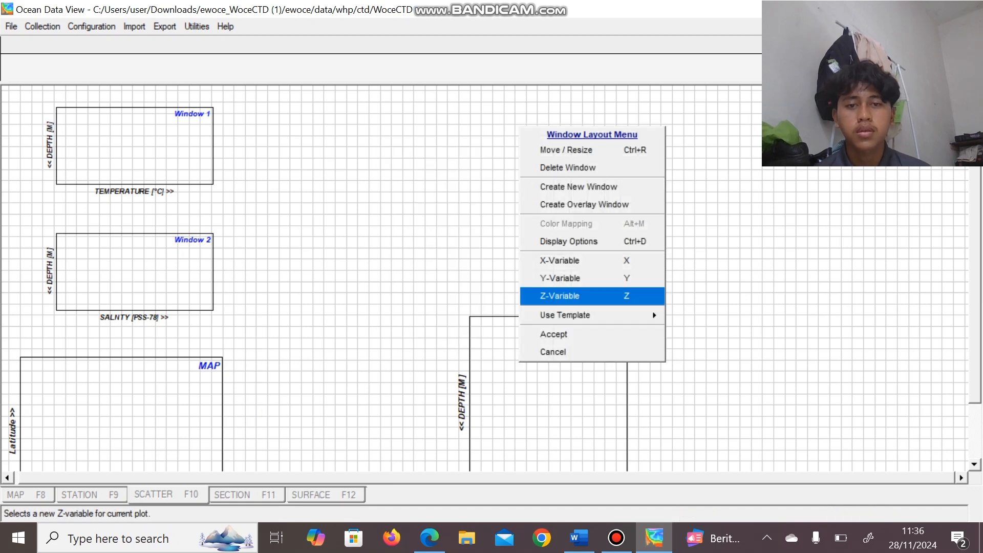
pyautogui.click(569, 168)
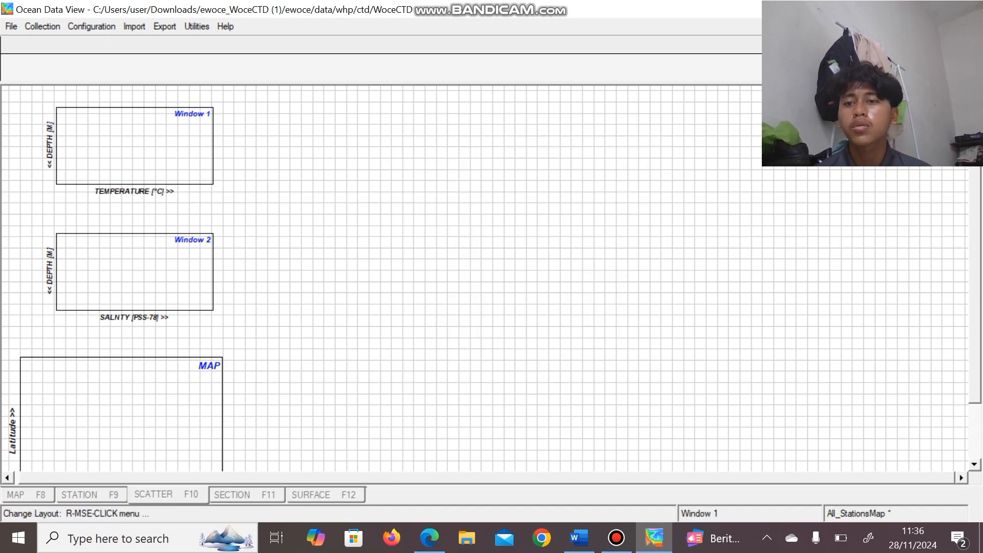
# - Enlarge the temperature plot window and move it to the upper middle of the canvas
pyautogui.rightClick(153, 133)
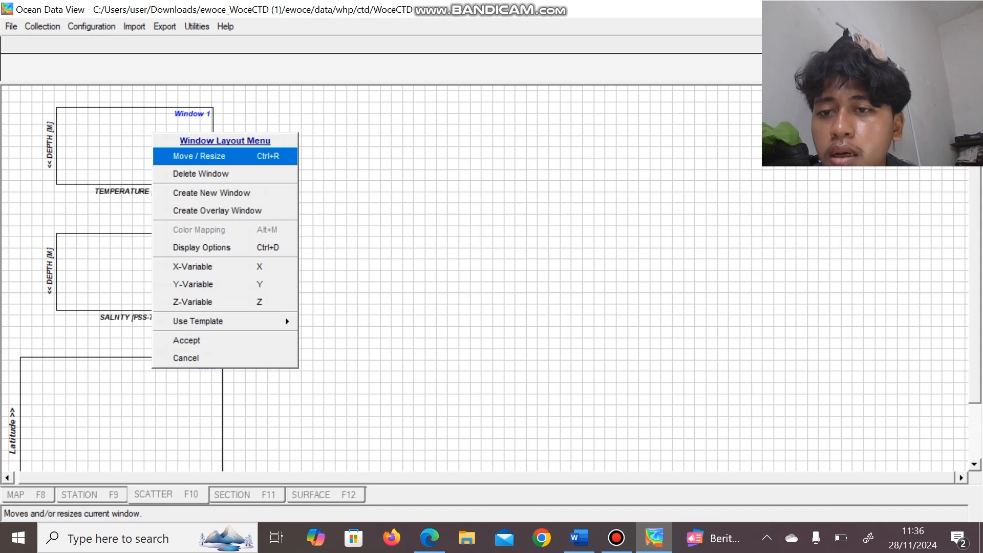
pyautogui.click(200, 156)
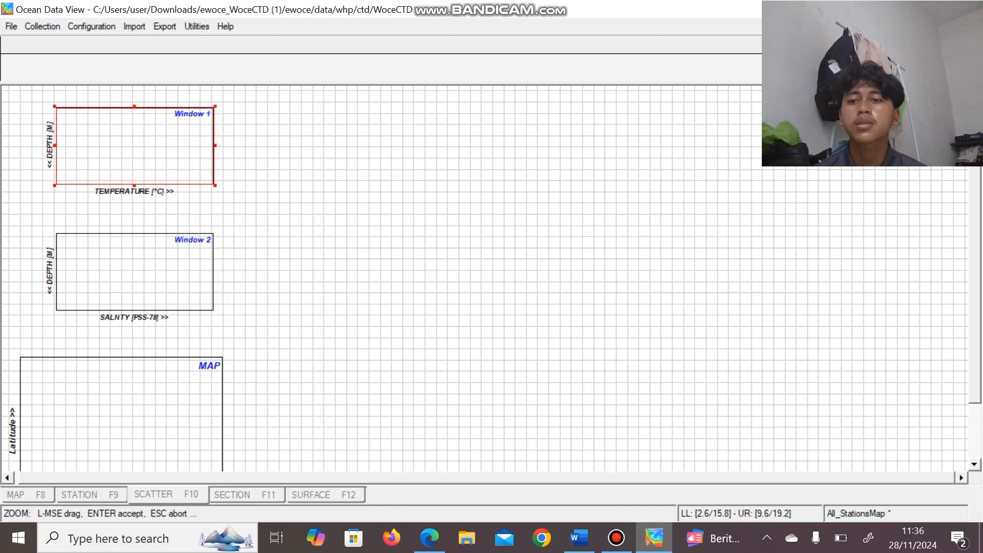
pyautogui.moveTo(215, 185); pyautogui.dragTo(297, 243)
pyautogui.moveTo(235, 195); pyautogui.dragTo(501, 211)
pyautogui.press('Return')
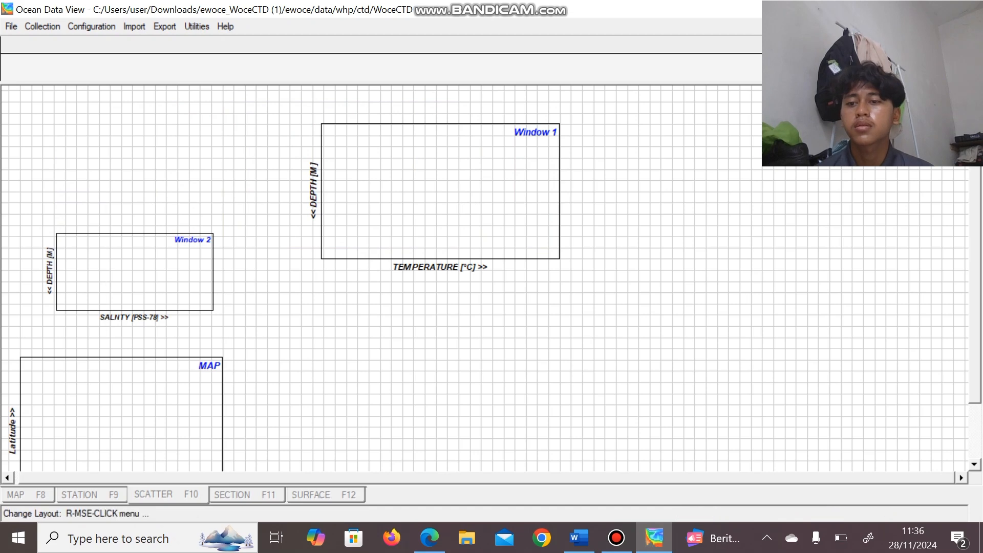
# - Enlarge the salinity plot window and place it directly below the temperature plot, spanning about 14.4/5.3 to 25/11.5
pyautogui.rightClick(106, 280)
pyautogui.click(154, 303)
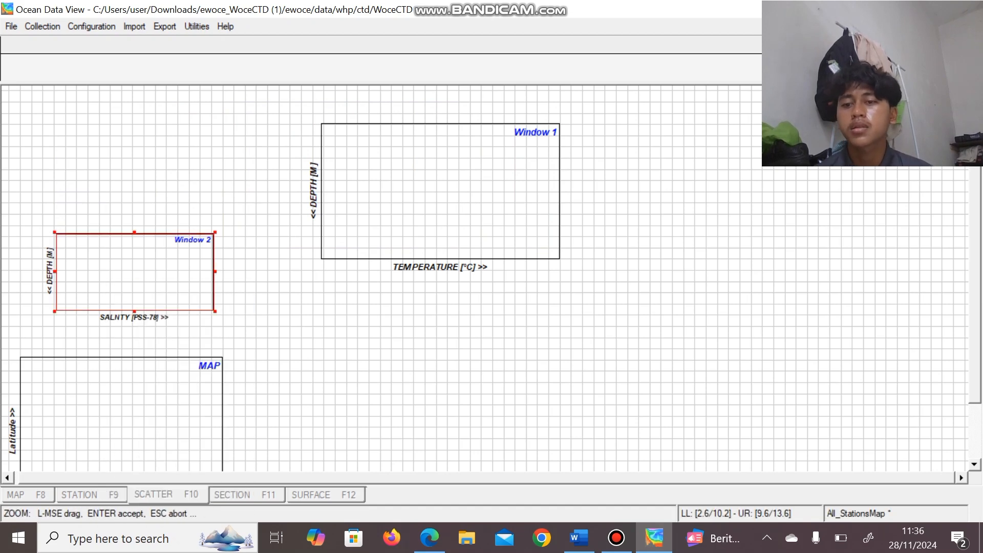
pyautogui.moveTo(215, 310); pyautogui.dragTo(294, 417)
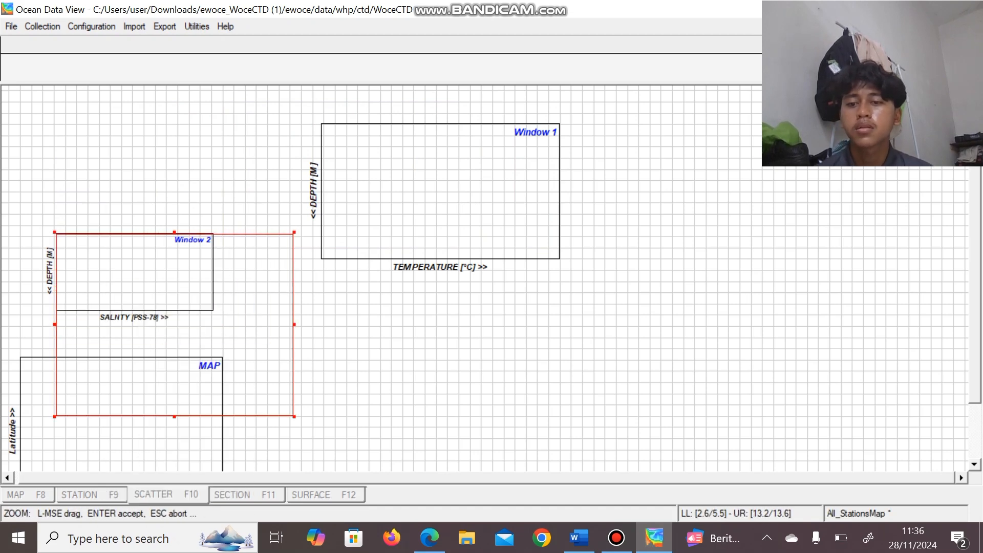
pyautogui.moveTo(175, 325); pyautogui.dragTo(439, 372)
pyautogui.moveTo(560, 464); pyautogui.dragTo(563, 420)
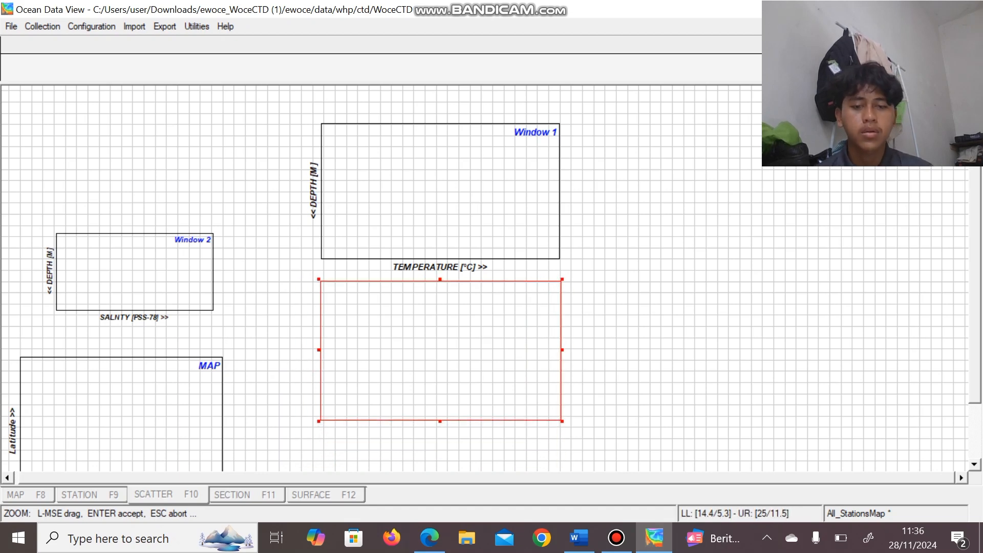
pyautogui.press('Return')
# - Move the map window up beside the two plots and accept the new window layout
pyautogui.rightClick(193, 165)
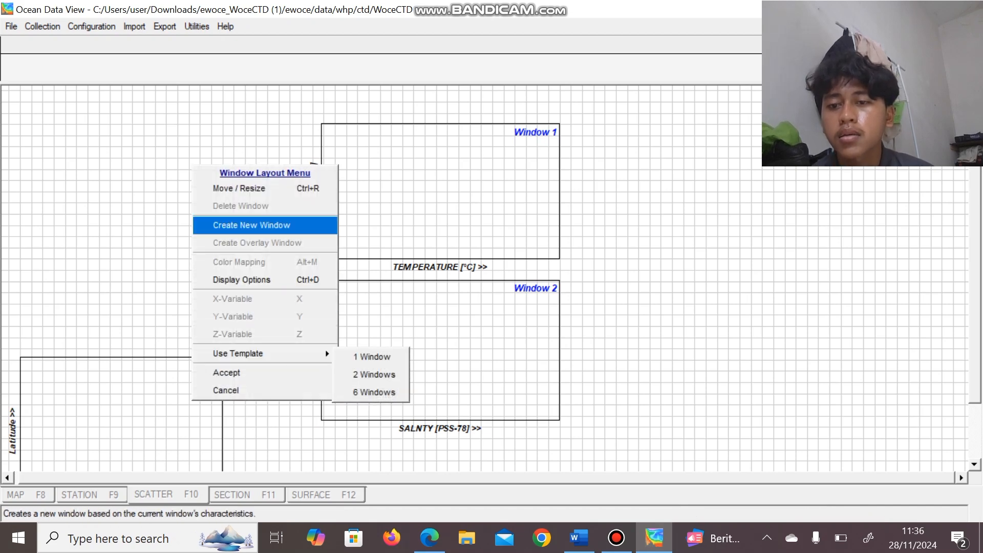
pyautogui.click(239, 189)
pyautogui.moveTo(122, 420); pyautogui.dragTo(156, 249)
pyautogui.press('Return')
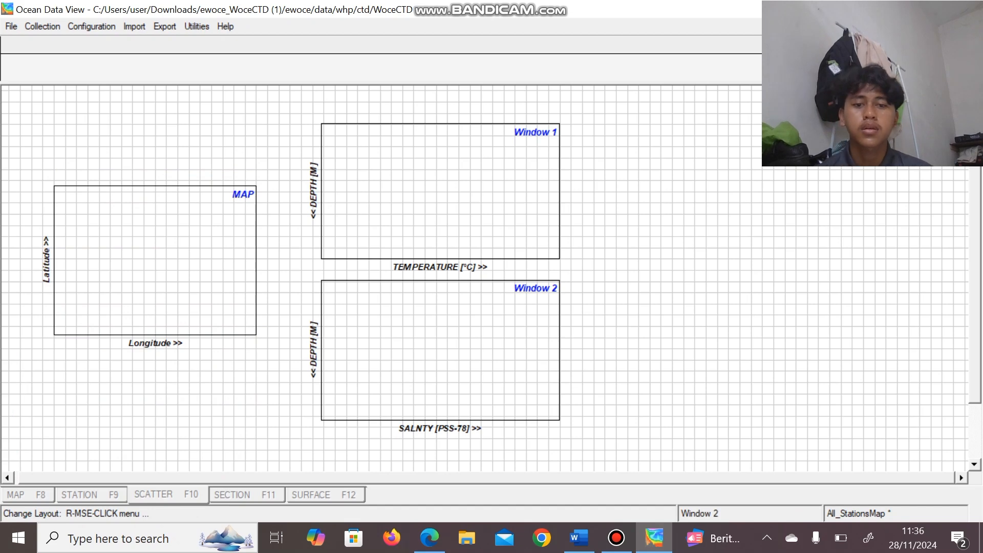
pyautogui.rightClick(687, 314)
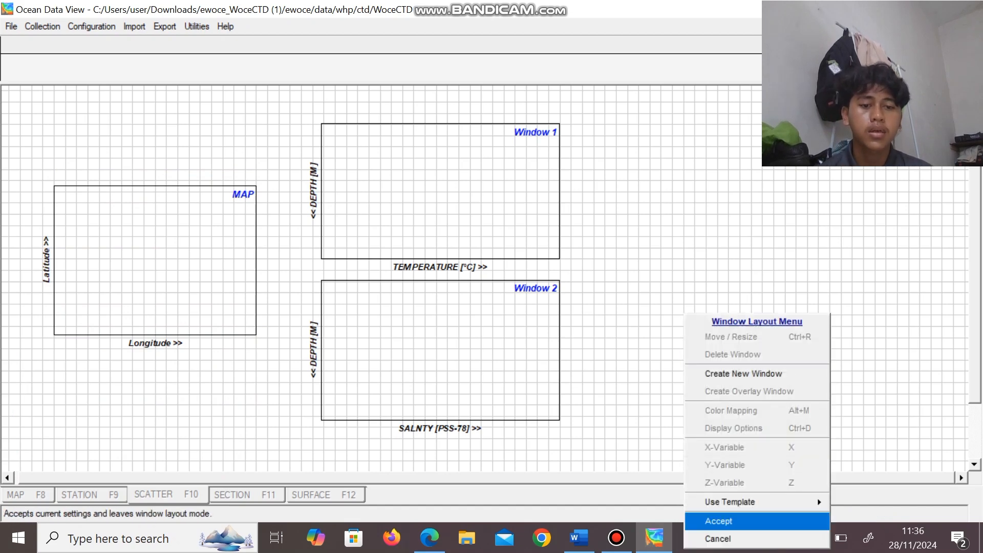
pyautogui.click(717, 521)
# - Reopen the window layout and accept it again without edits to redraw the canvas
pyautogui.rightClick(644, 34)
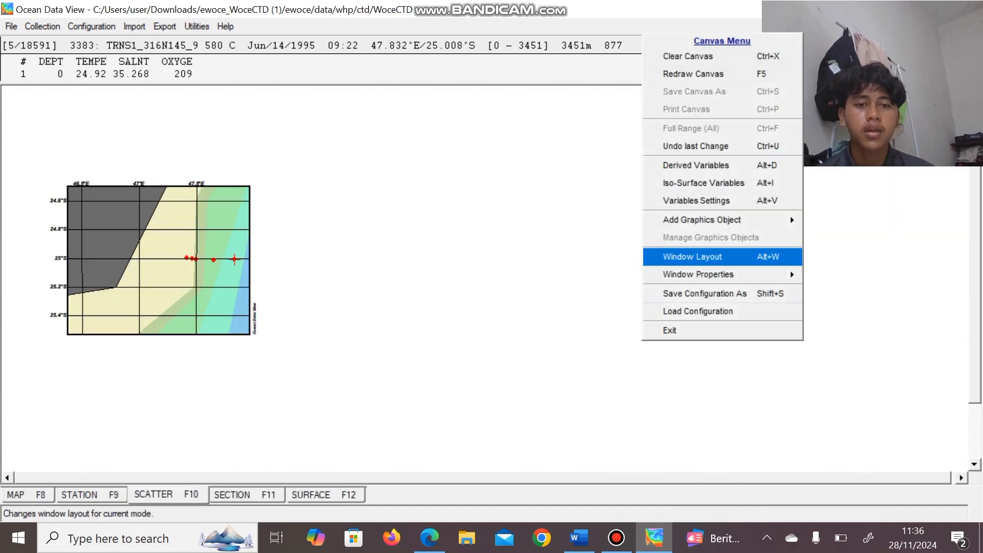
pyautogui.click(712, 257)
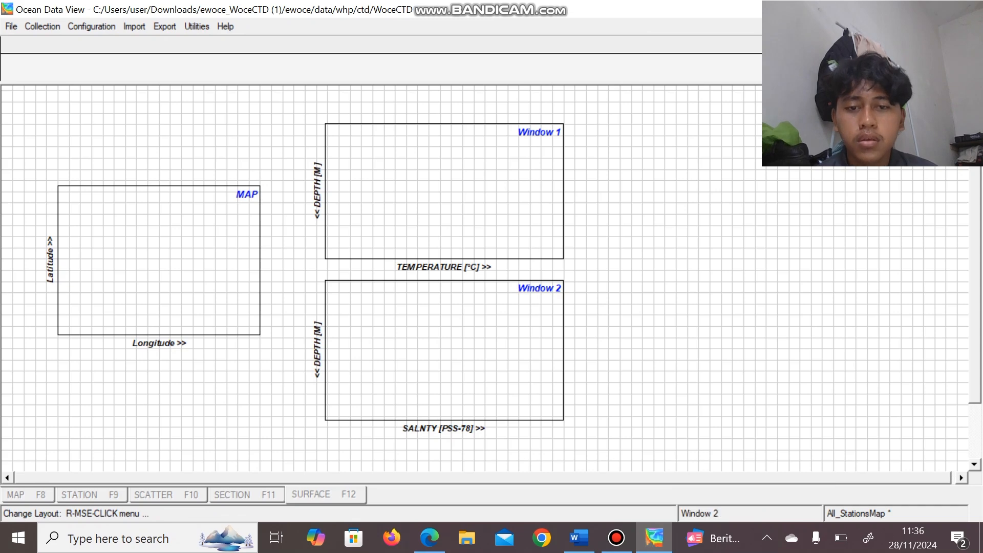
pyautogui.rightClick(686, 314)
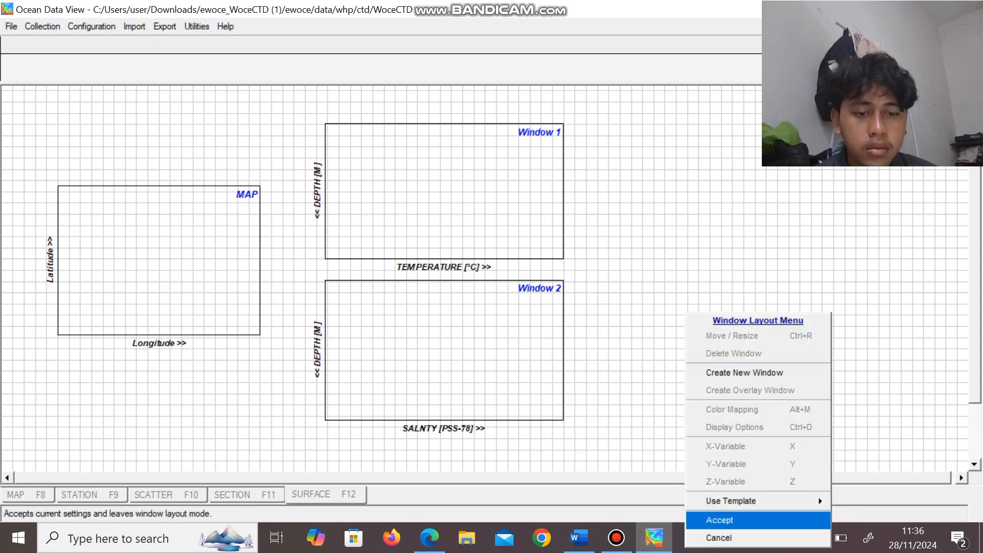
pyautogui.click(720, 520)
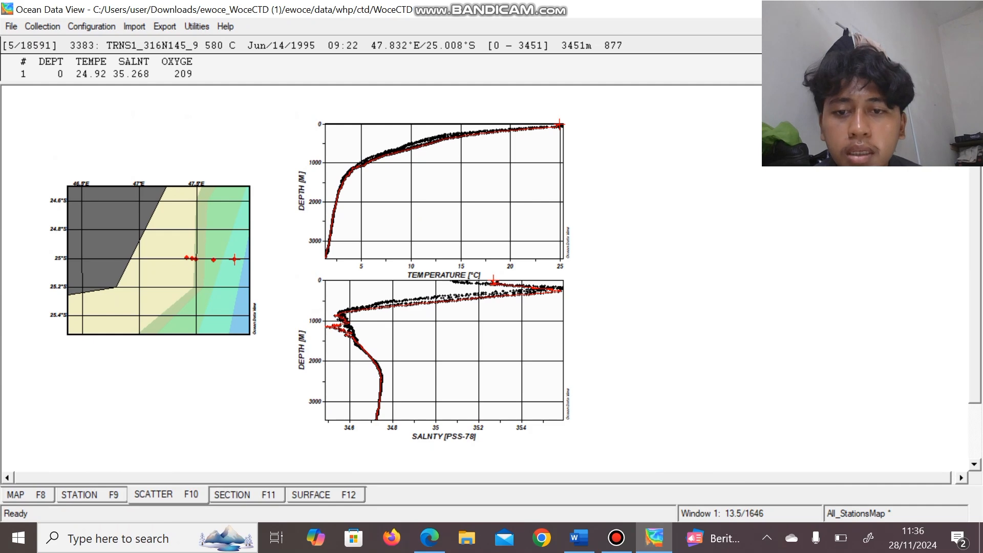
# - Set the temperature plot's Z-variable to TEMPERATURE [°C]
pyautogui.rightClick(447, 188)
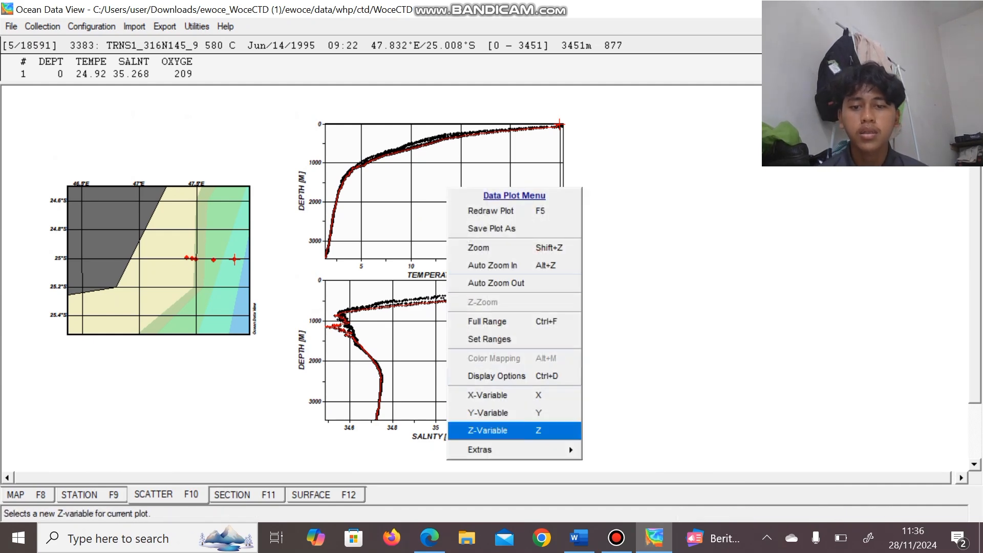
pyautogui.click(487, 430)
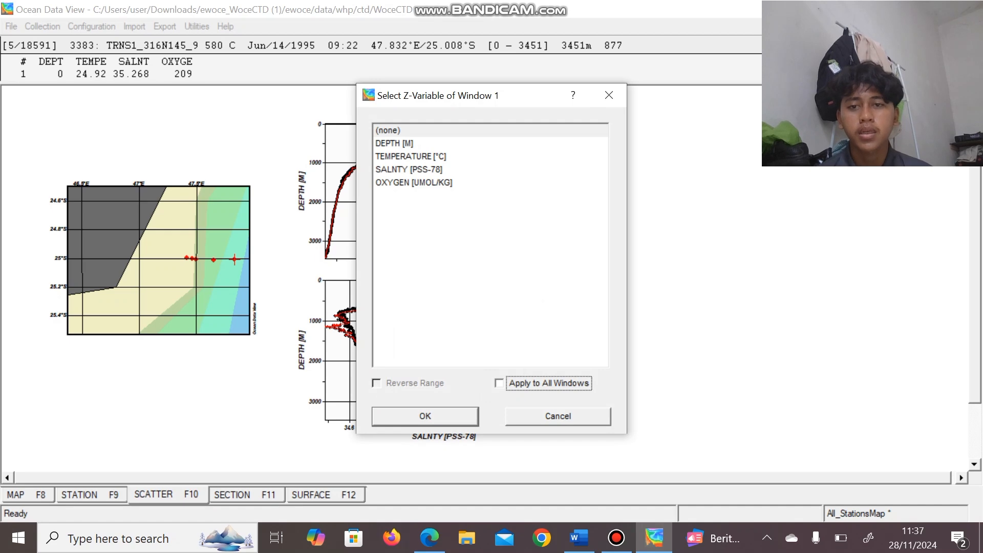
pyautogui.click(411, 157)
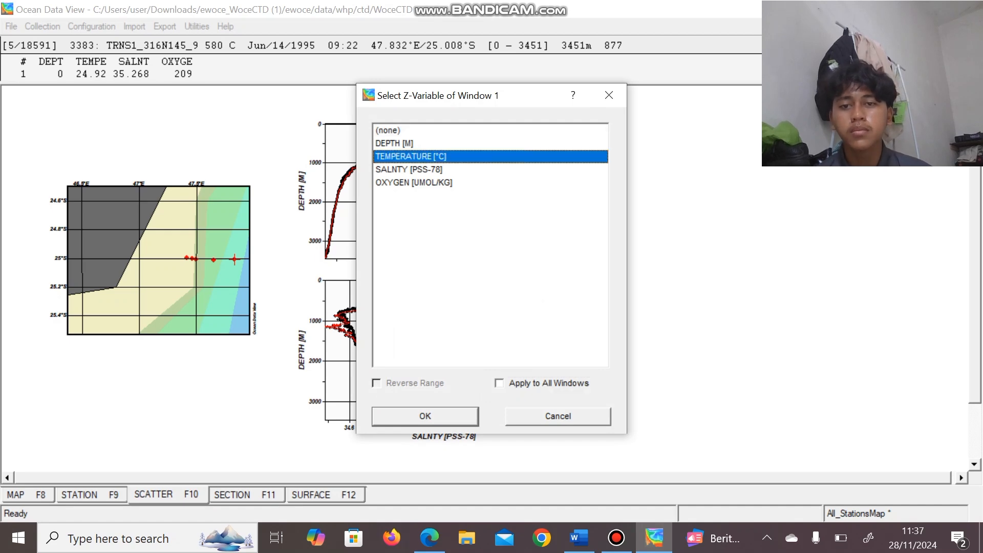
pyautogui.click(425, 416)
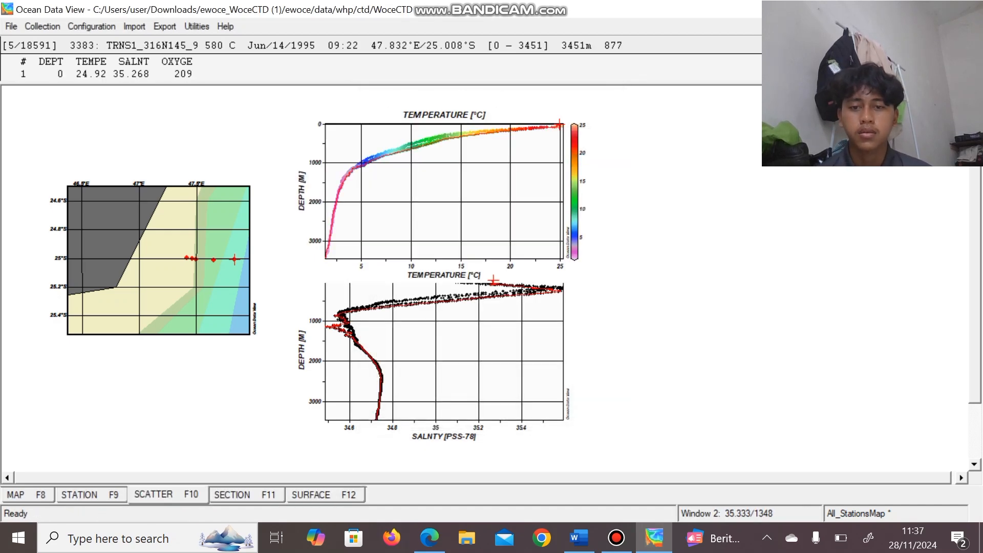
# - Set the salinity plot's Z-variable to SALNTY [PSS-78]
pyautogui.rightClick(462, 352)
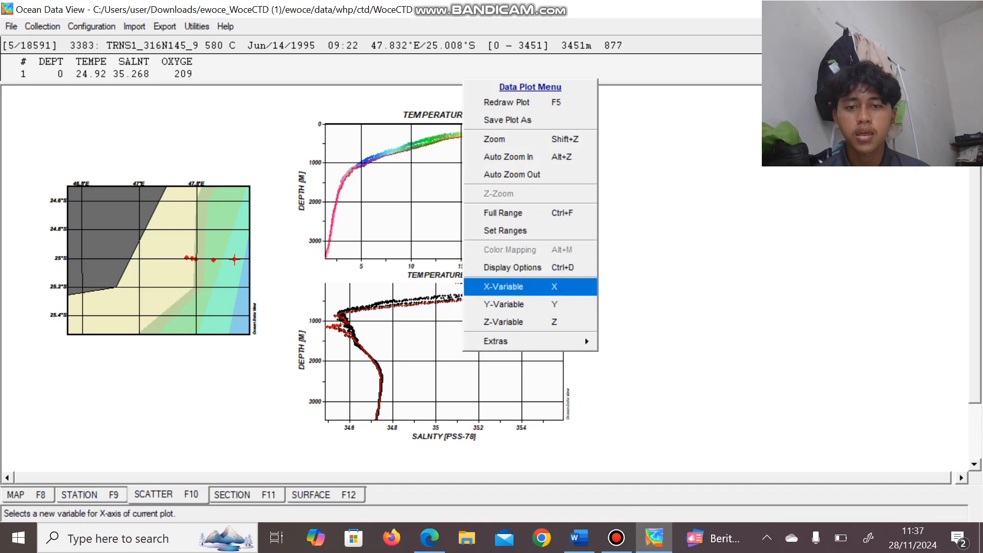
pyautogui.click(504, 322)
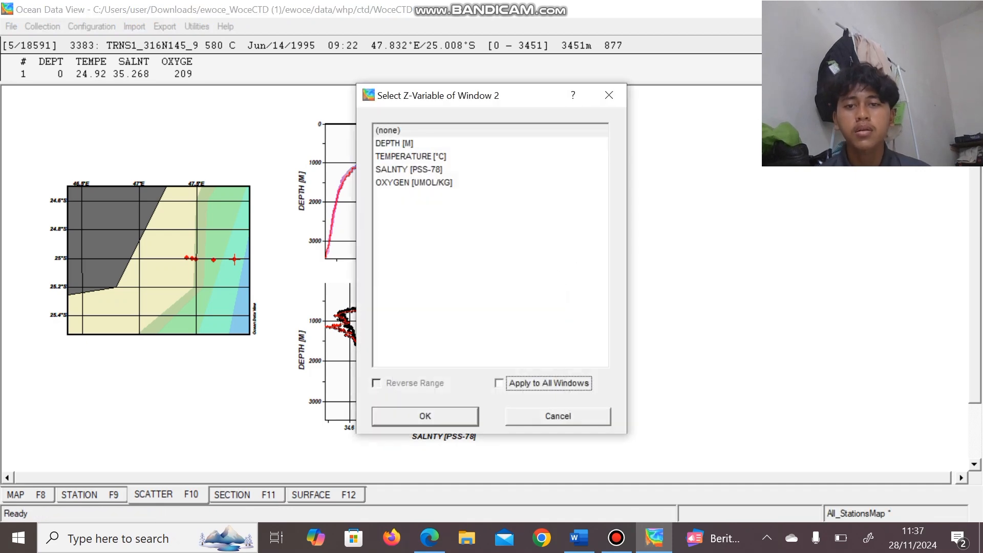
pyautogui.click(410, 170)
pyautogui.press('Return')
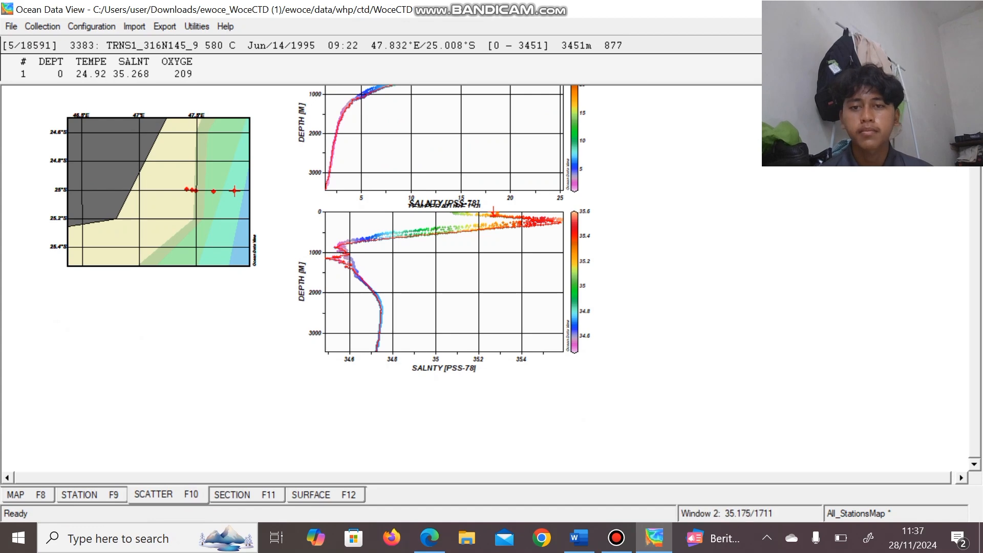
pyautogui.scroll(2, 474, 280)
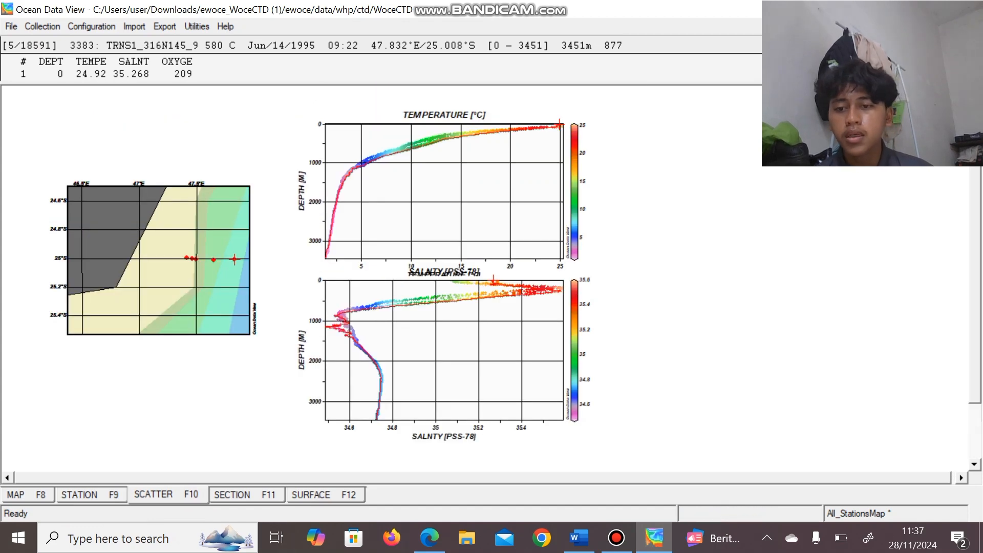
# - Switch to section mode and define a section spine through the five stations from west to east, accepting the default section characteristics
pyautogui.press('F11')
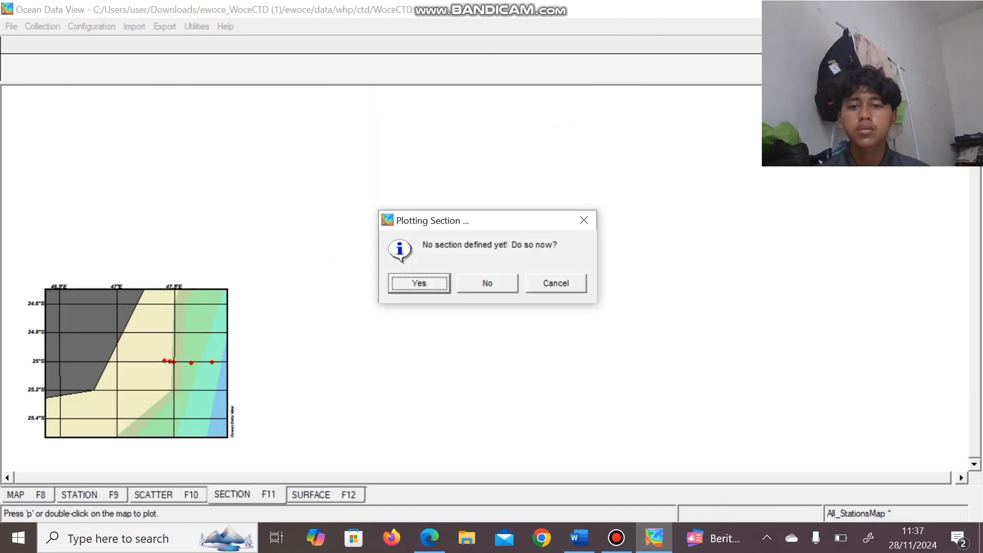
pyautogui.press('Return')
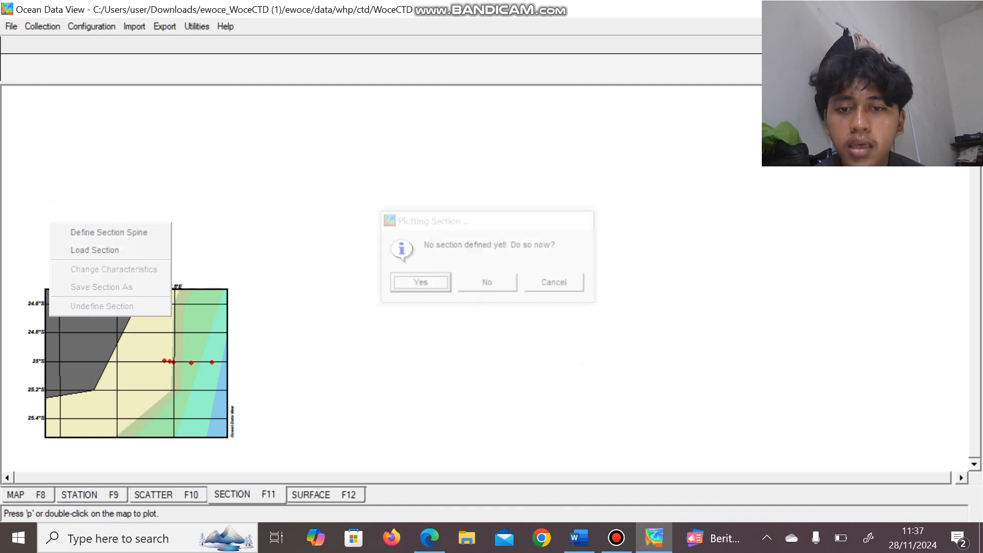
pyautogui.press('Return')
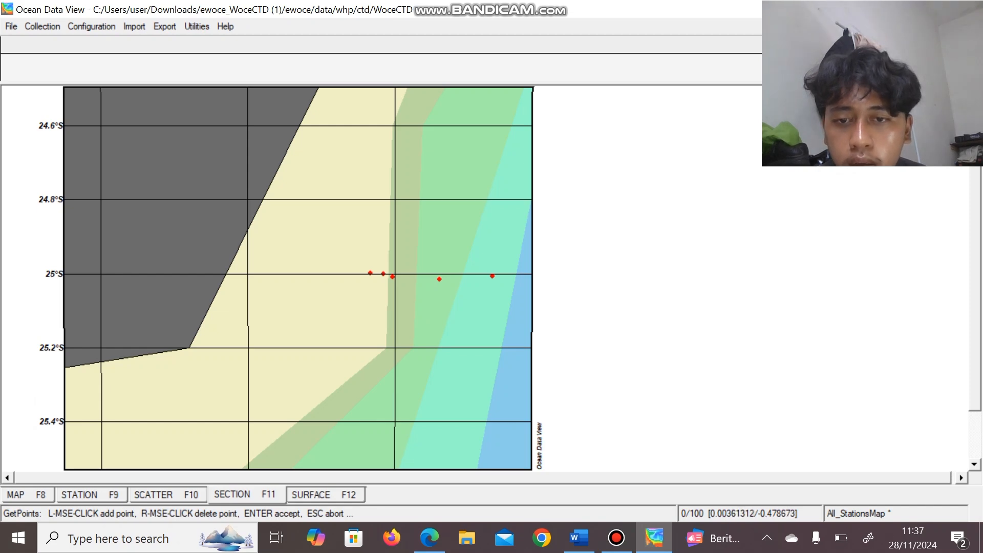
pyautogui.click(369, 273)
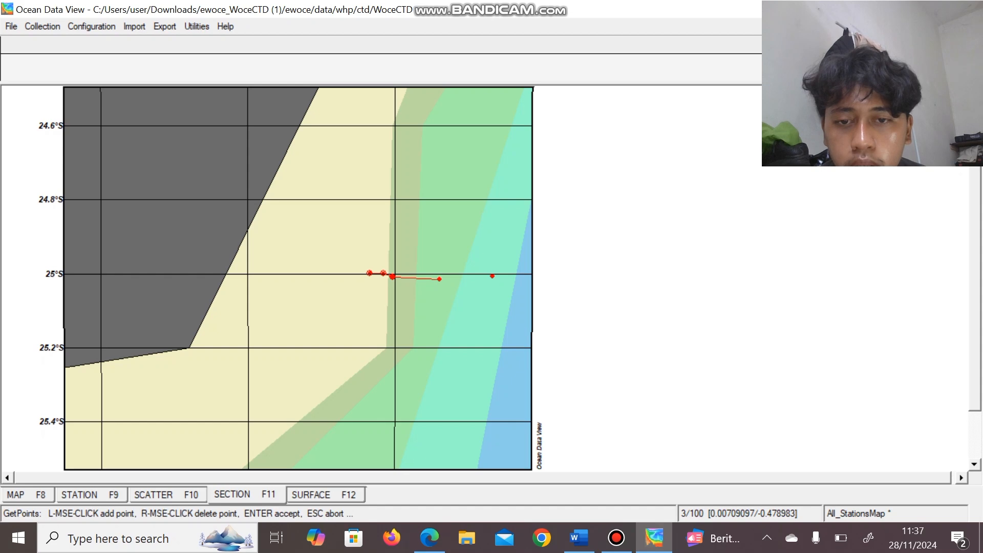
pyautogui.click(440, 279)
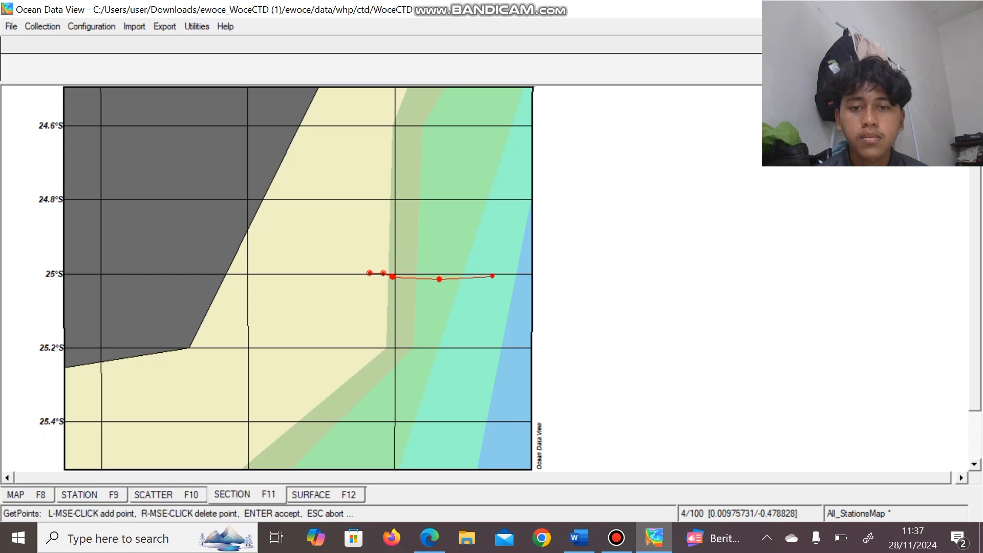
pyautogui.press('Return')
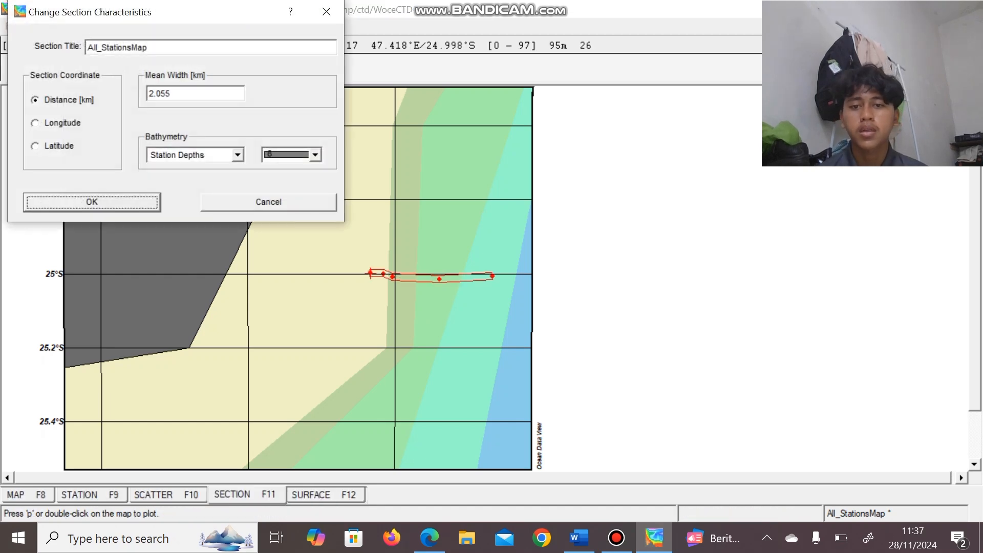
pyautogui.press('Return')
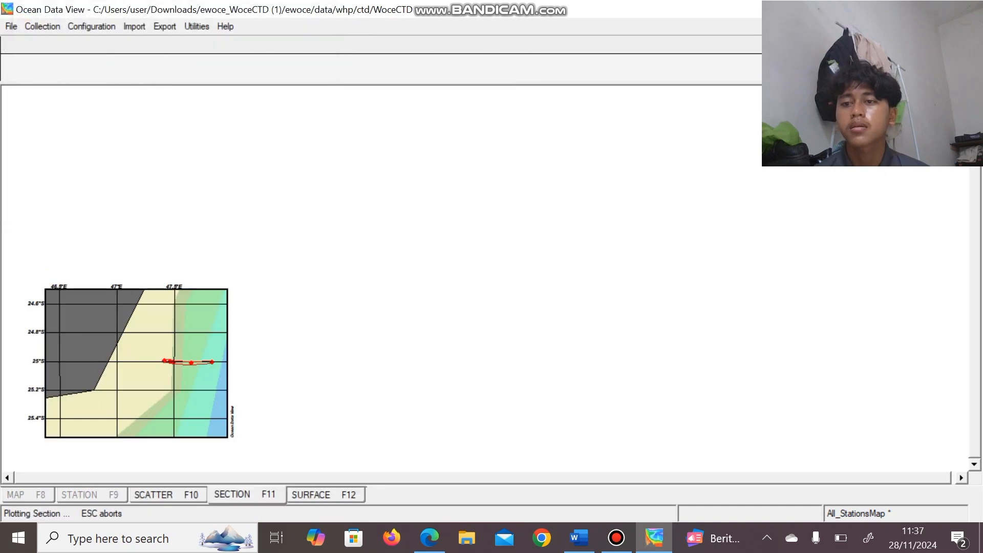
# - Open the section view's window layout and delete the two OXYGEN [UMOL/KG] section windows
pyautogui.scroll(2, 328, 276)
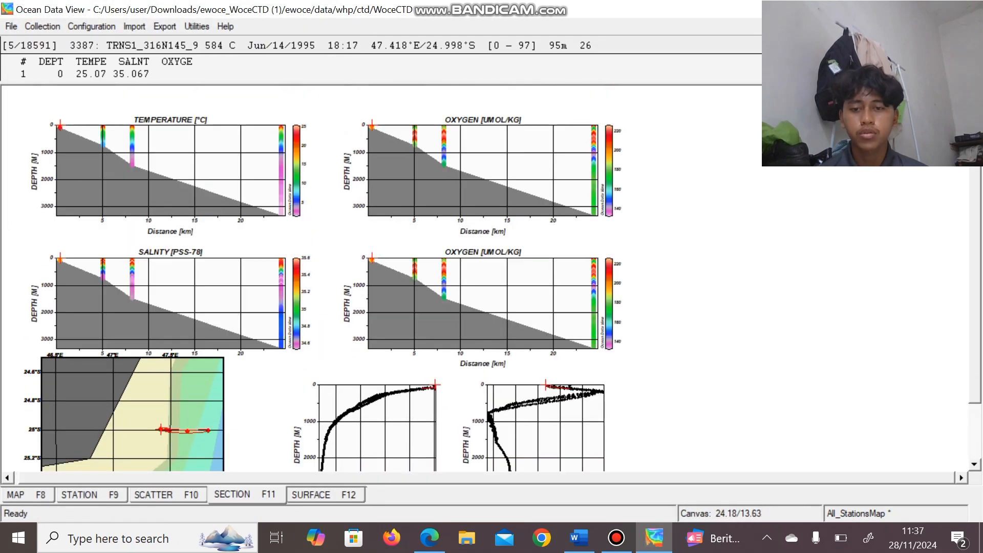
pyautogui.scroll(-1, 503, 283)
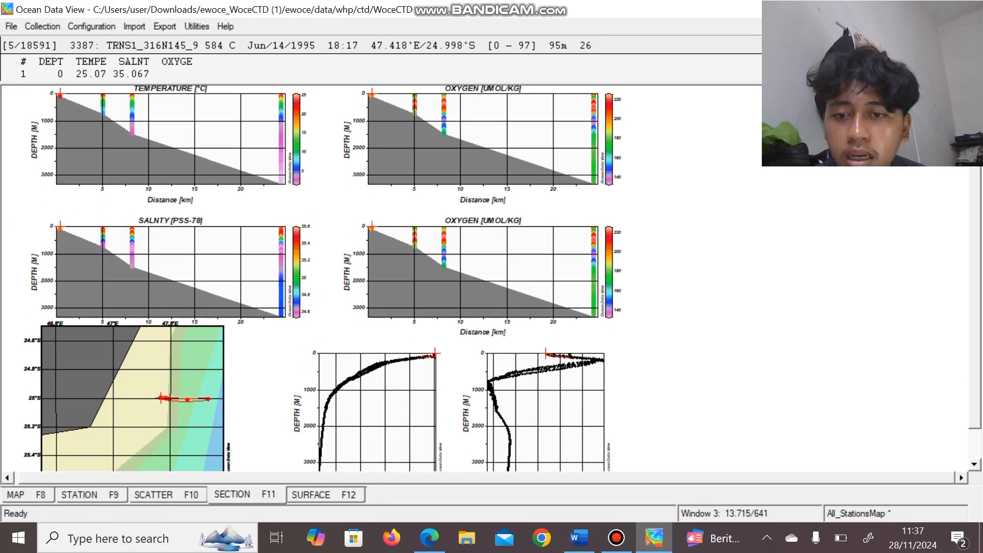
pyautogui.scroll(-1, 503, 278)
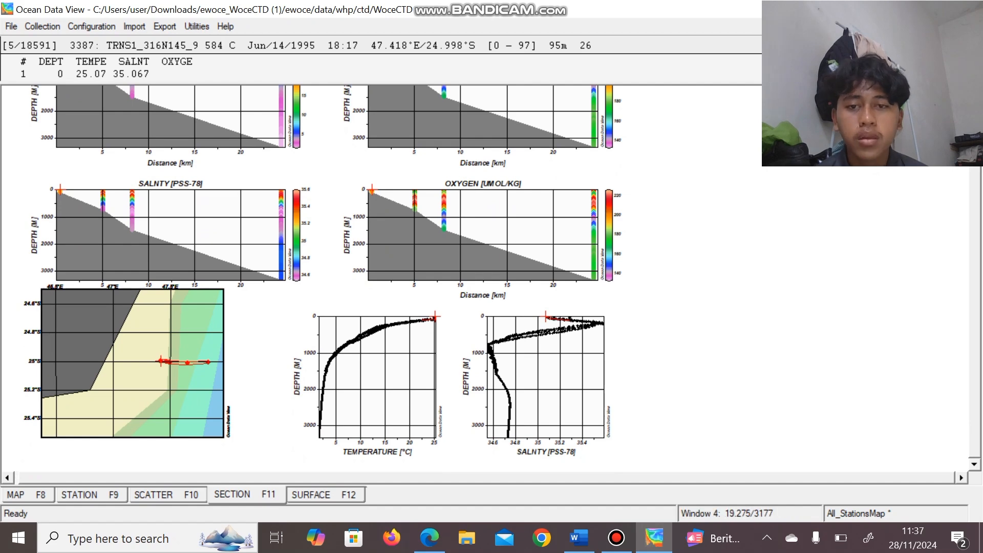
pyautogui.scroll(2, 503, 278)
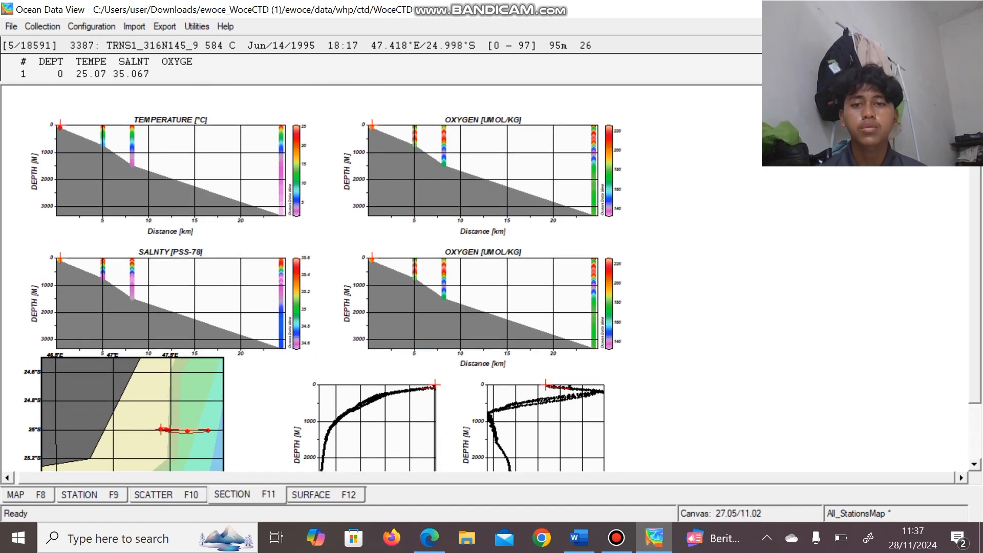
pyautogui.rightClick(721, 308)
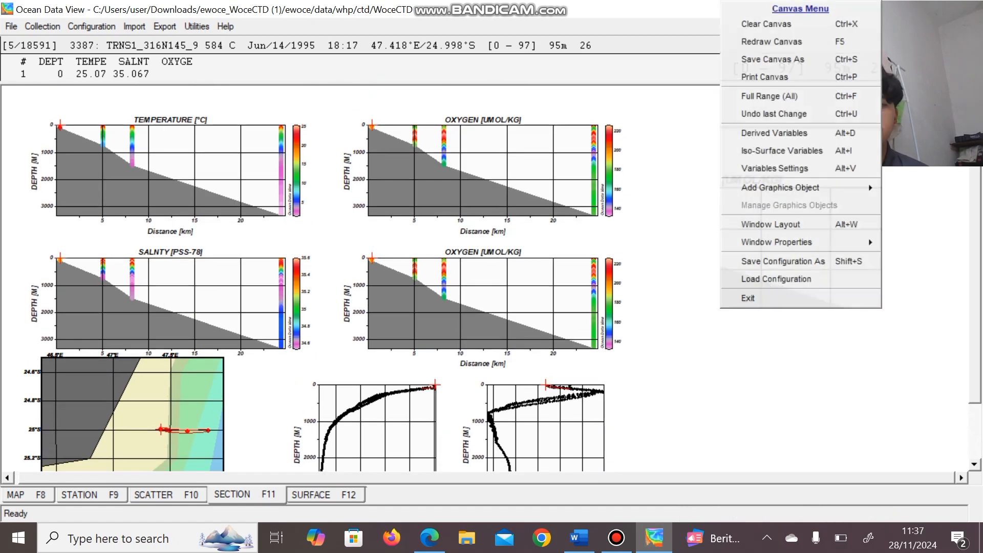
pyautogui.click(771, 224)
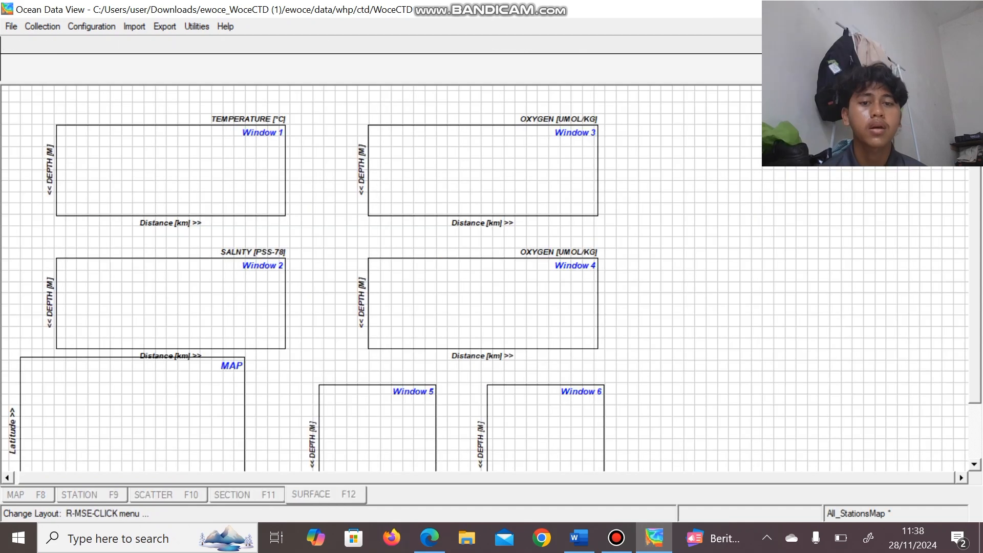
pyautogui.rightClick(484, 141)
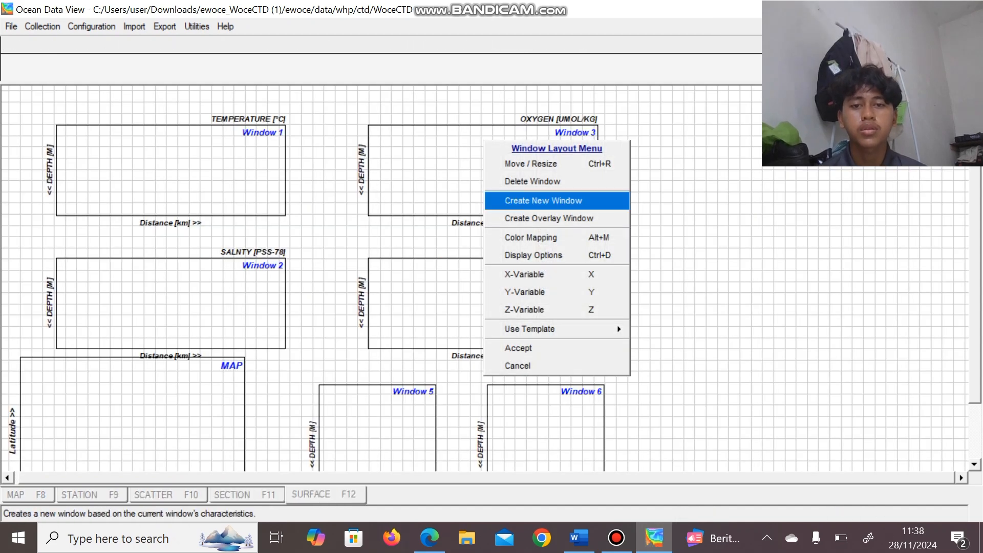
pyautogui.click(518, 181)
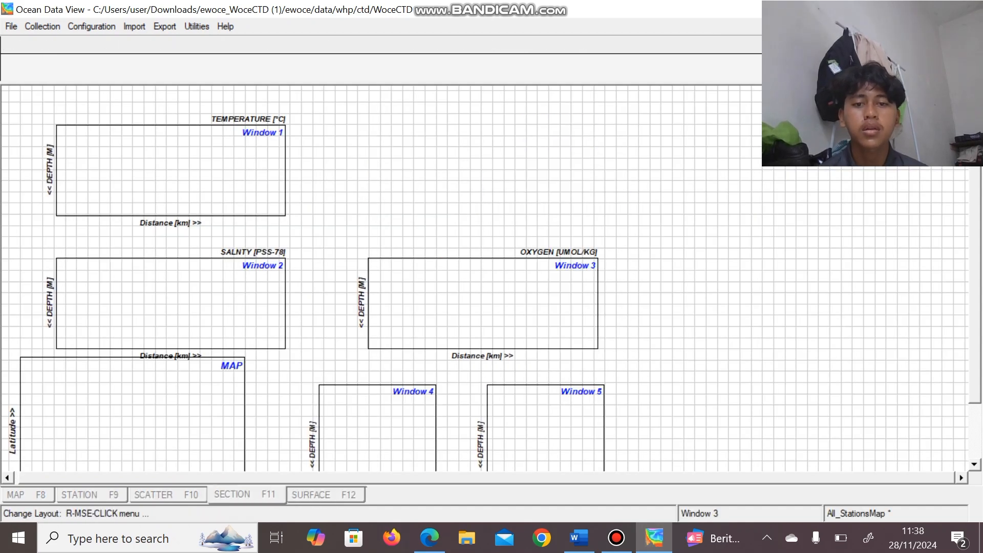
pyautogui.rightClick(489, 282)
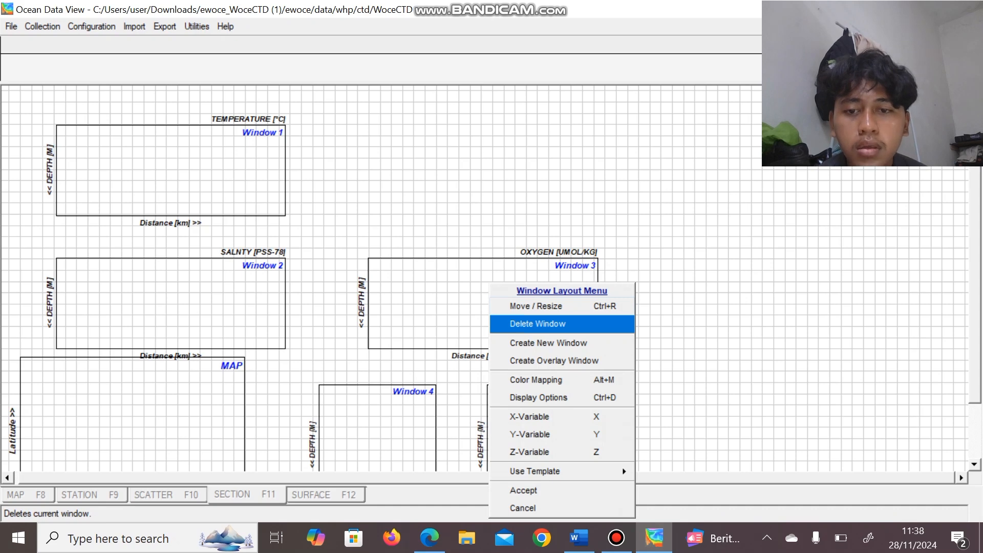
pyautogui.click(538, 323)
# - Delete the small temperature and salinity depth-profile windows beside the map from the layout
pyautogui.scroll(-1, 397, 145)
pyautogui.rightClick(396, 145)
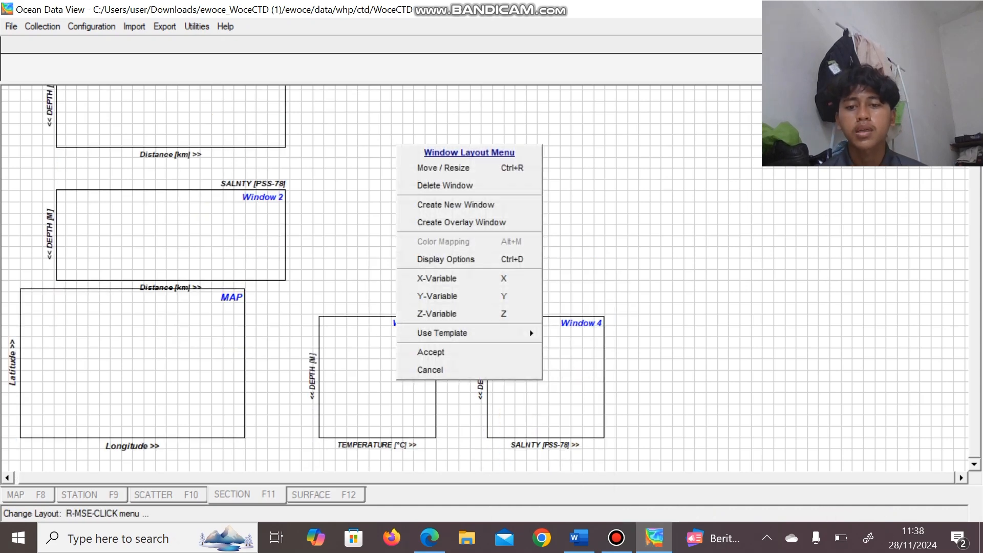
pyautogui.click(445, 185)
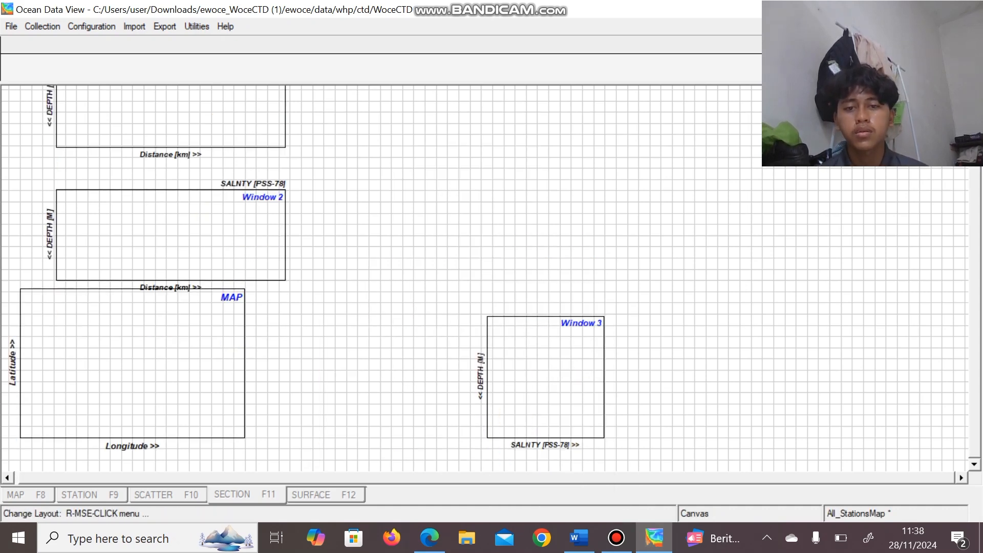
pyautogui.rightClick(535, 357)
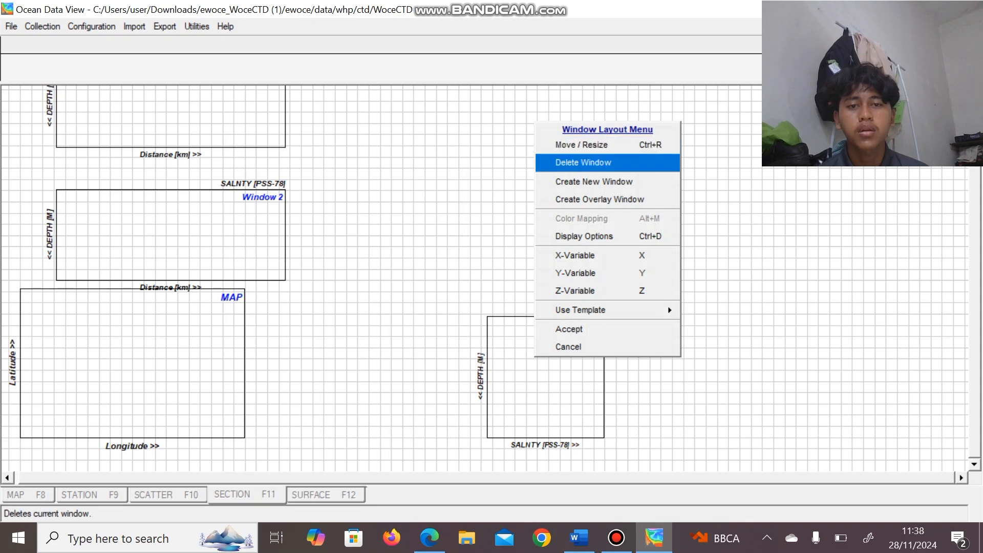
pyautogui.click(583, 162)
# - Enlarge the TEMPERATURE [°C] section window to about 12.4 by 5.8 canvas units and move it east into the empty upper canvas area
pyautogui.scroll(3, 228, 158)
pyautogui.rightClick(228, 159)
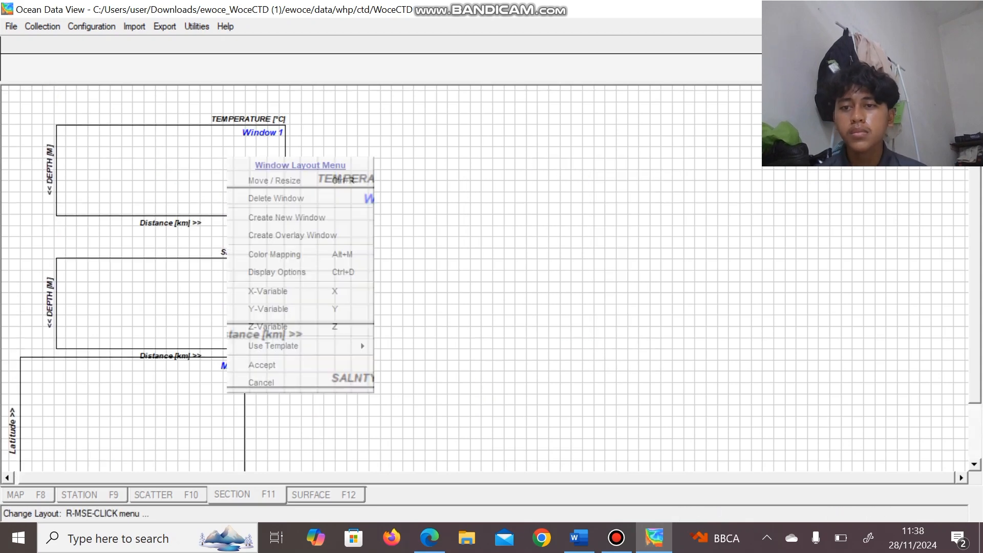
pyautogui.click(275, 181)
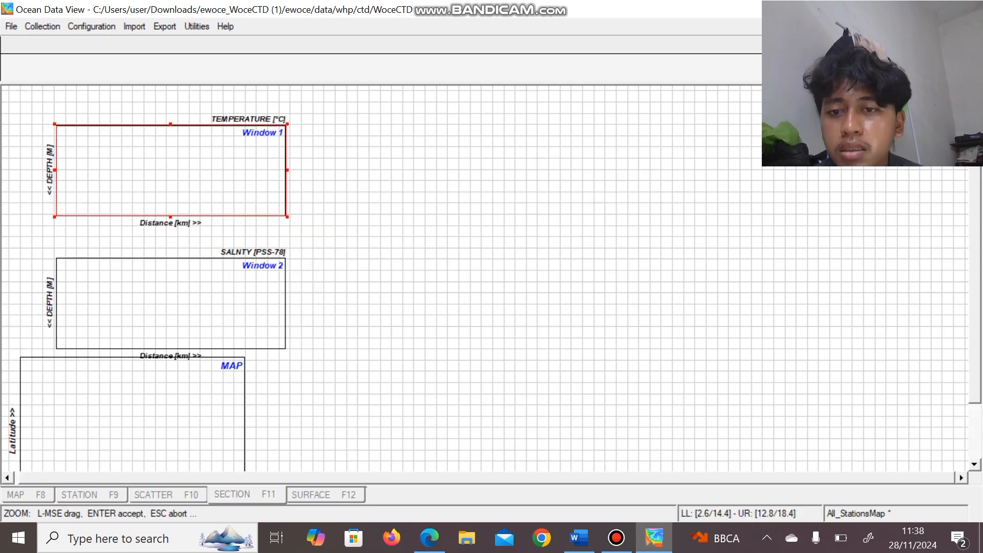
pyautogui.moveTo(287, 217); pyautogui.dragTo(336, 258)
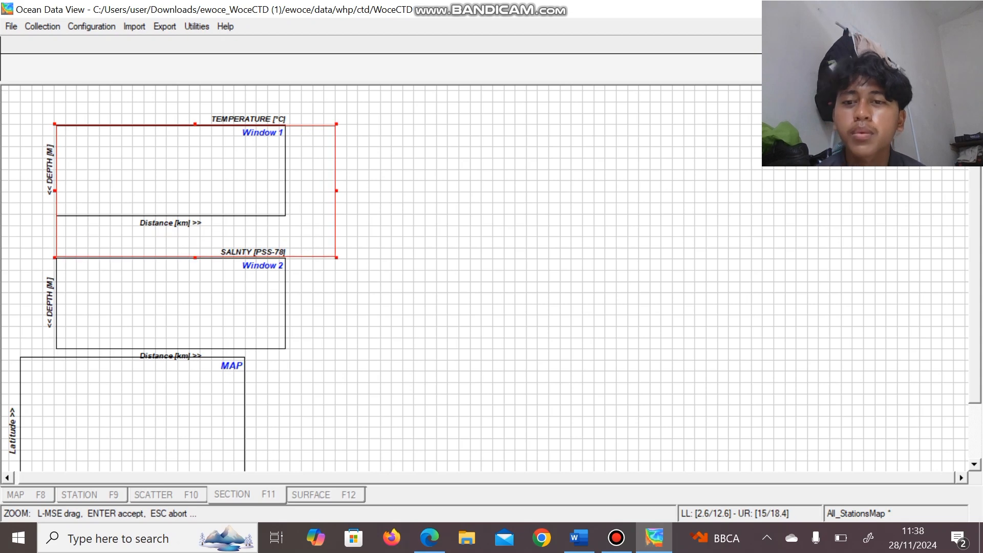
pyautogui.moveTo(236, 197); pyautogui.dragTo(557, 202)
pyautogui.press('Return')
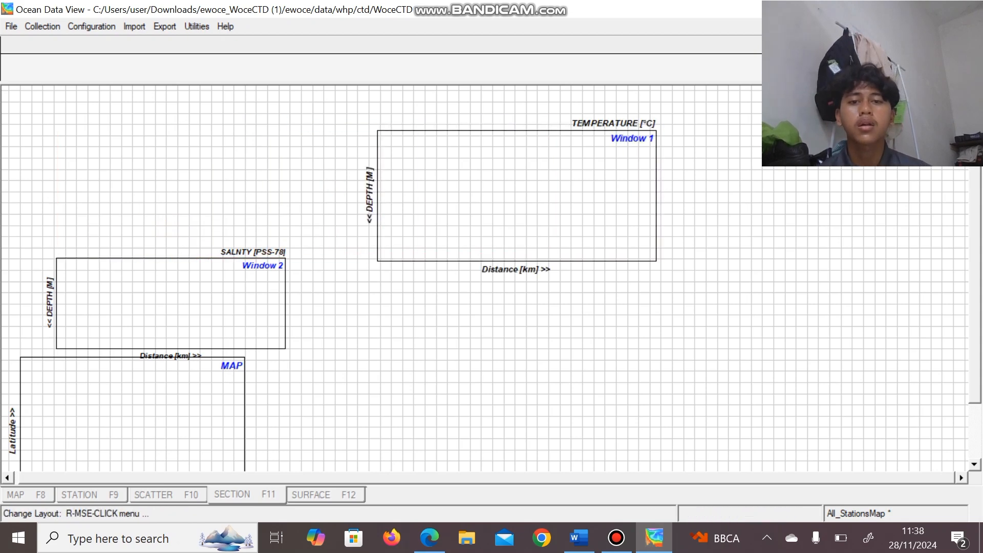
# - Enlarge the SALNTY [PSS-78] section window to about 14.2 by 7.1 canvas units and place it below the temperature section
pyautogui.rightClick(225, 306)
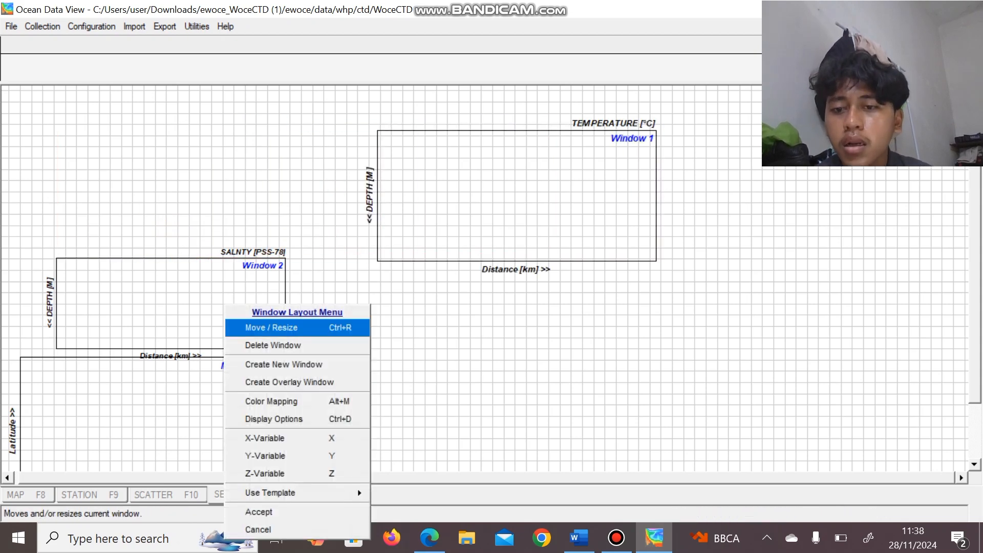
pyautogui.click(271, 328)
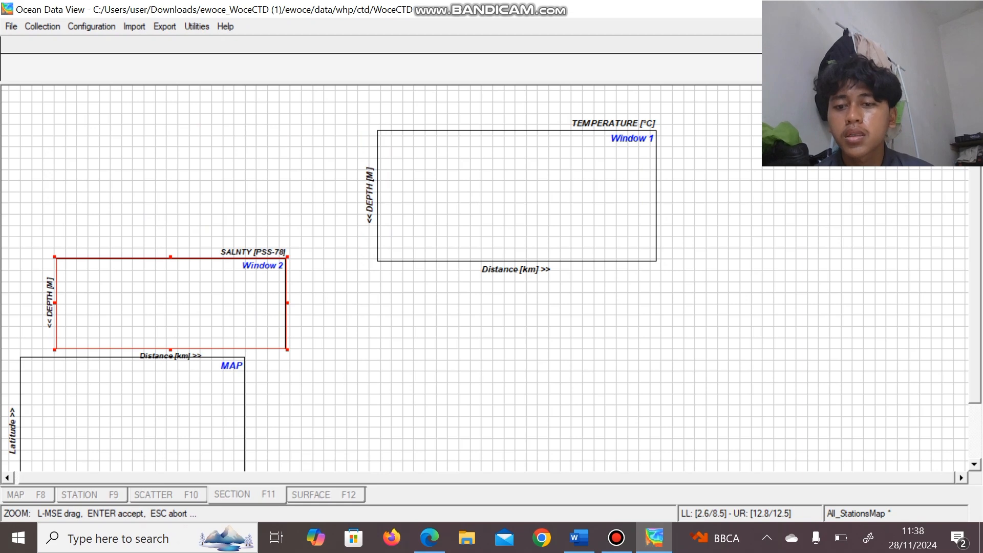
pyautogui.moveTo(288, 350); pyautogui.dragTo(377, 420)
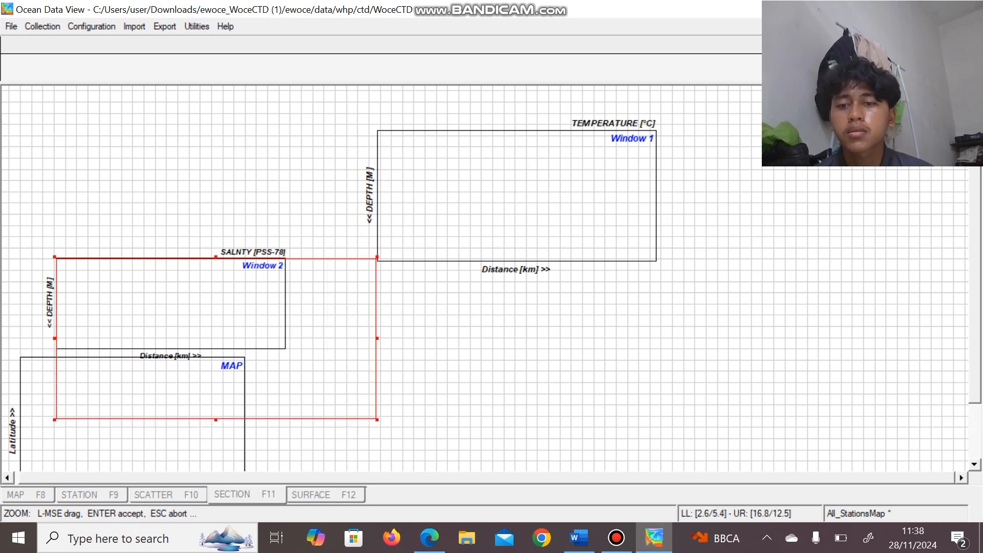
pyautogui.moveTo(246, 343); pyautogui.dragTo(538, 384)
pyautogui.press('Return')
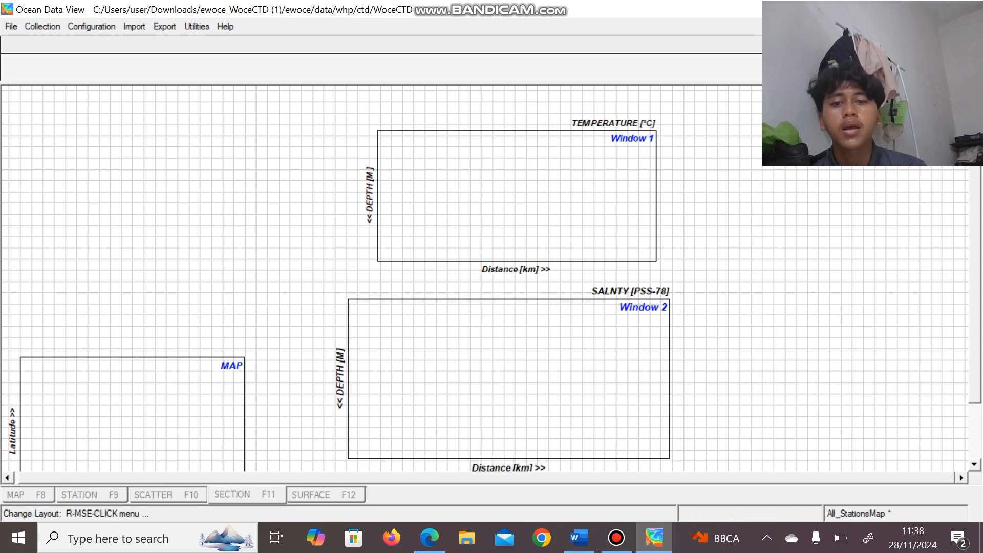
# - Move the map window up beside the two section windows and accept the section layout
pyautogui.rightClick(208, 167)
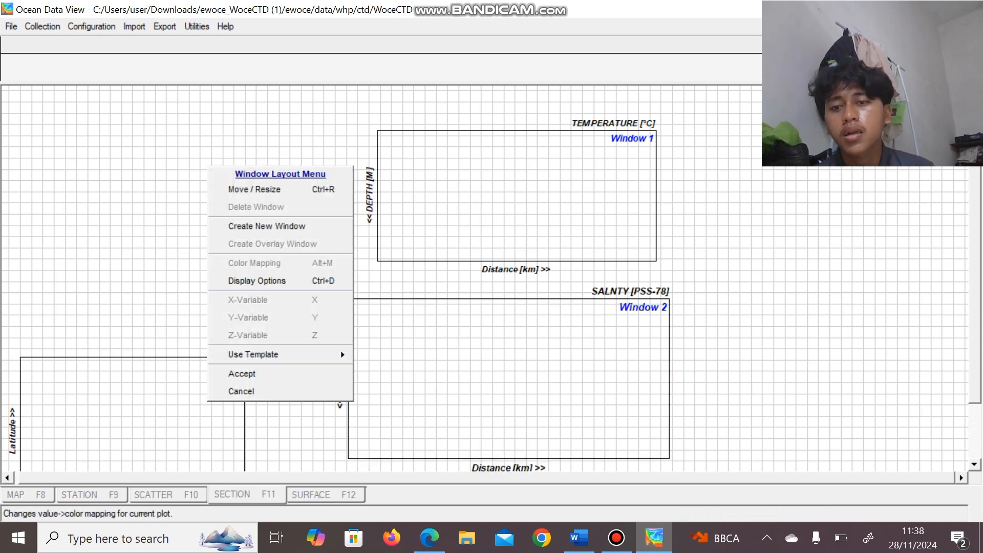
pyautogui.click(254, 189)
pyautogui.moveTo(138, 413); pyautogui.dragTo(178, 258)
pyautogui.press('Return')
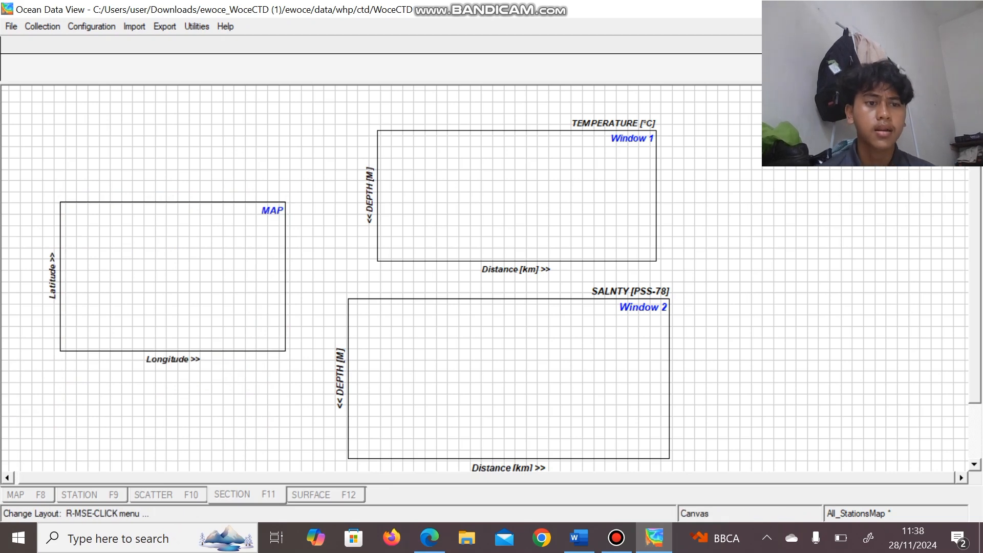
pyautogui.rightClick(720, 305)
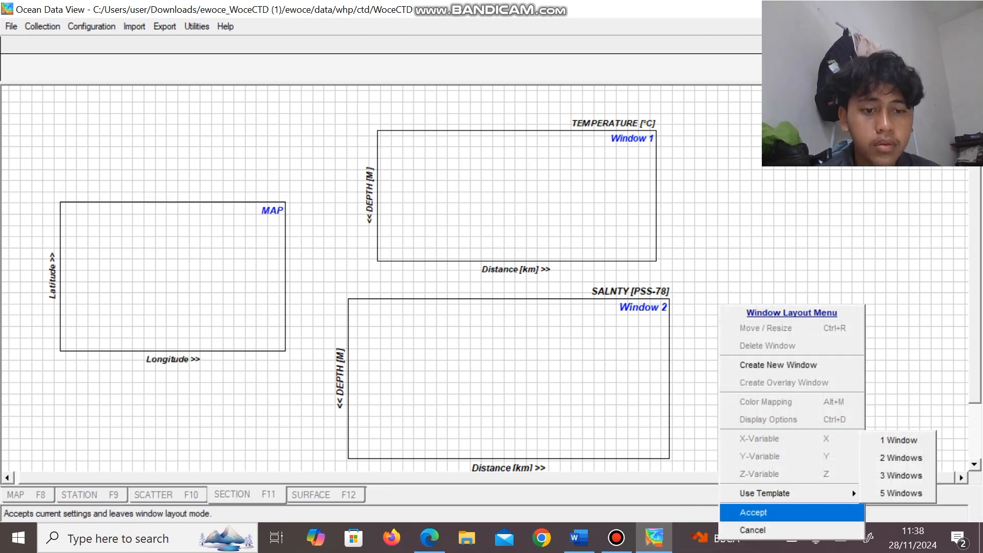
pyautogui.click(753, 512)
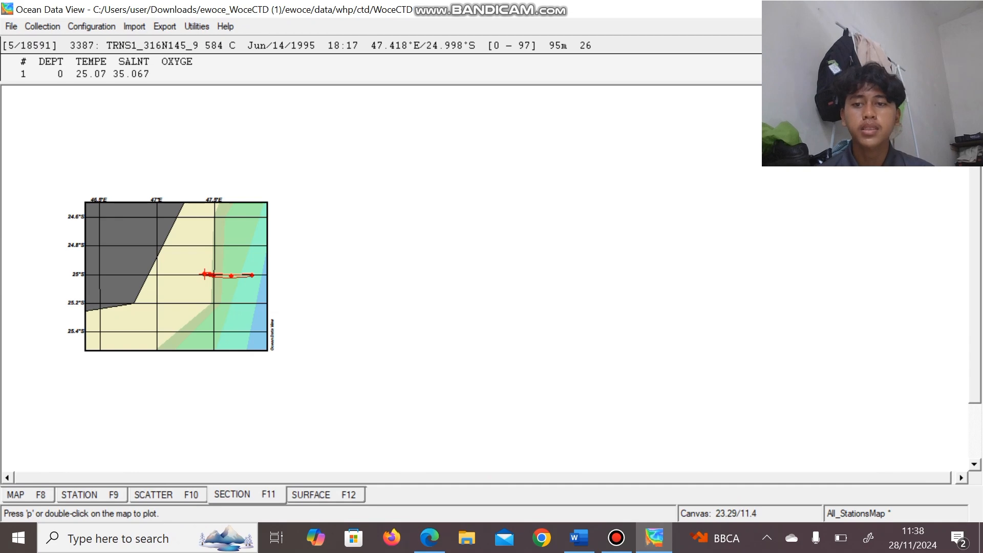
# - Reopen the section window layout and accept it again without edits to draw the section plots
pyautogui.rightClick(527, 308)
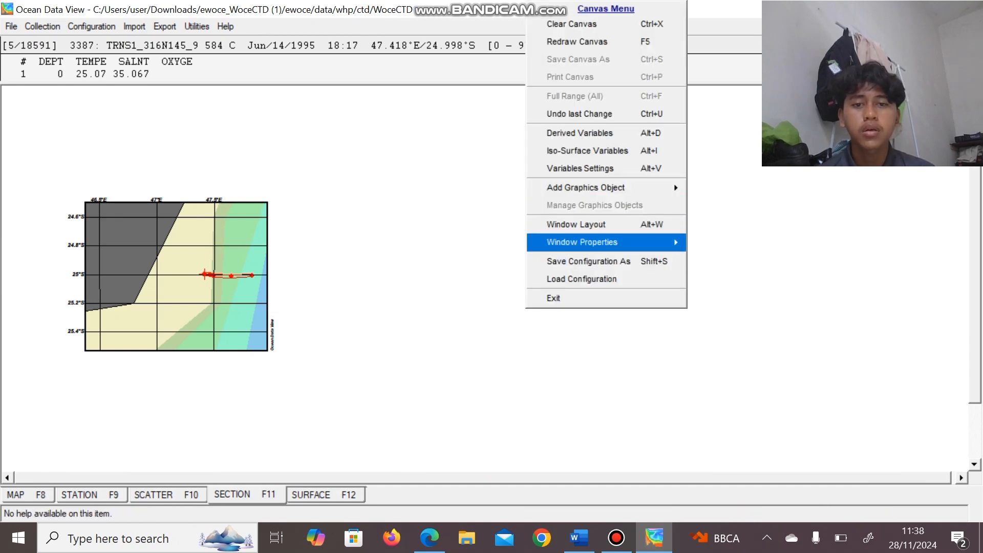
pyautogui.click(576, 224)
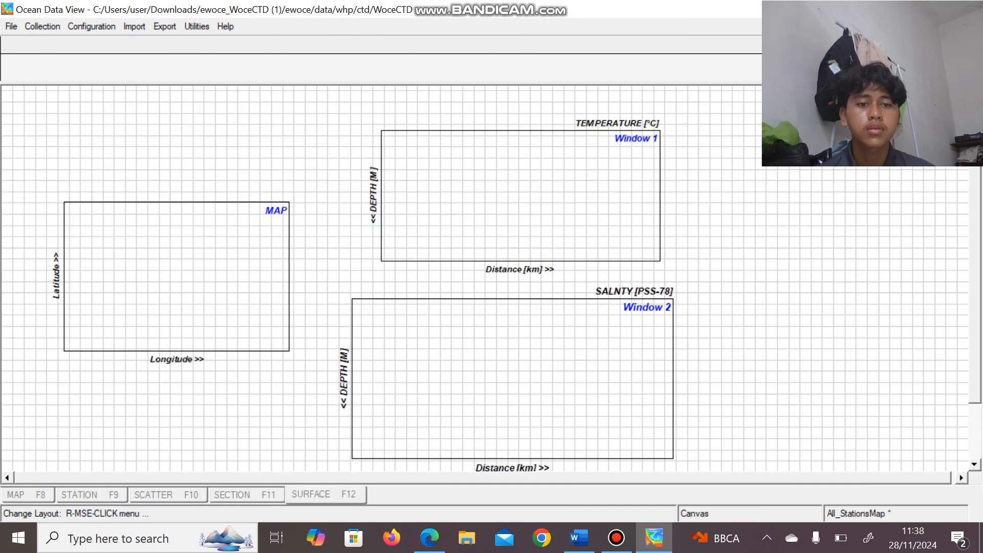
pyautogui.rightClick(764, 258)
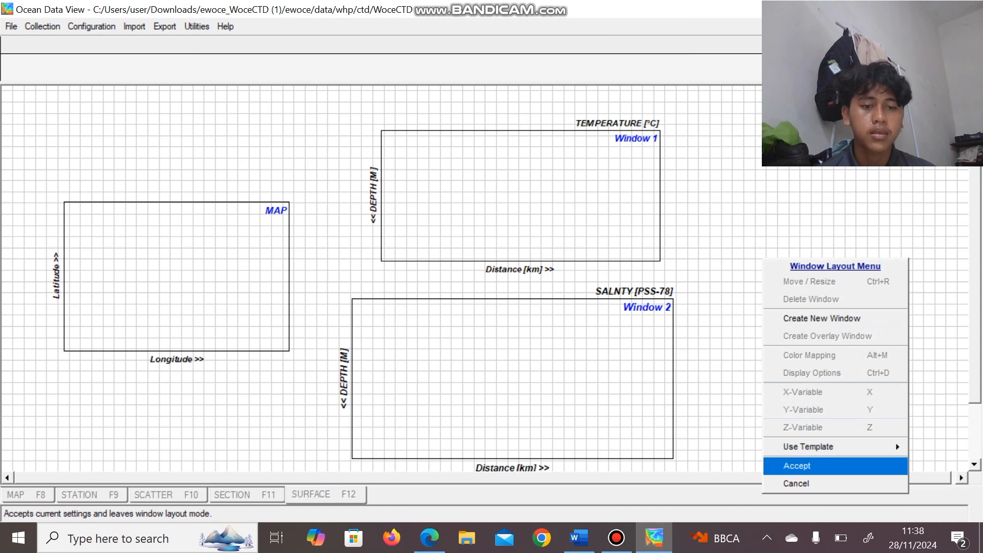
pyautogui.press('Return')
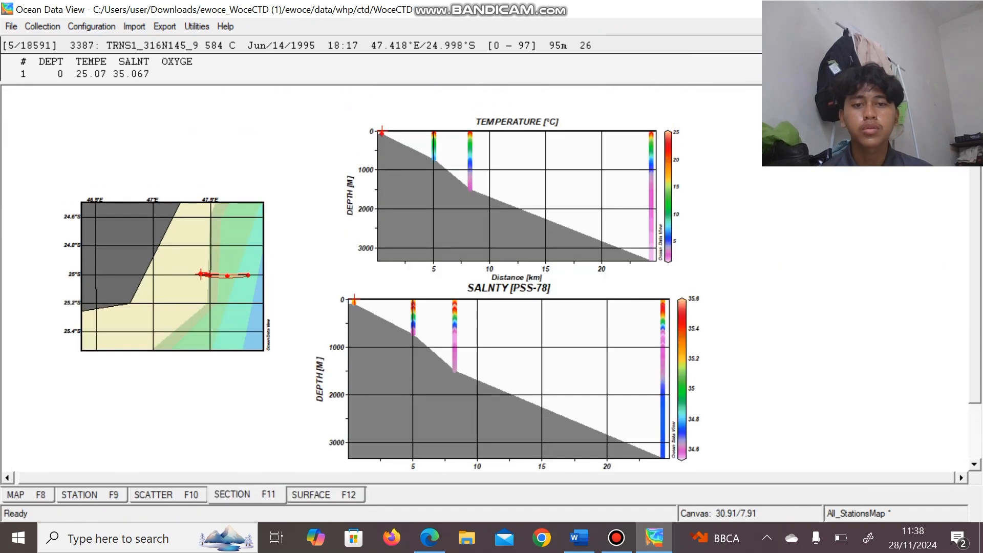
# - Display the TEMPERATURE section as a gridded field using VG Gridding, with X and Y scale-lengths of 300
pyautogui.rightClick(555, 187)
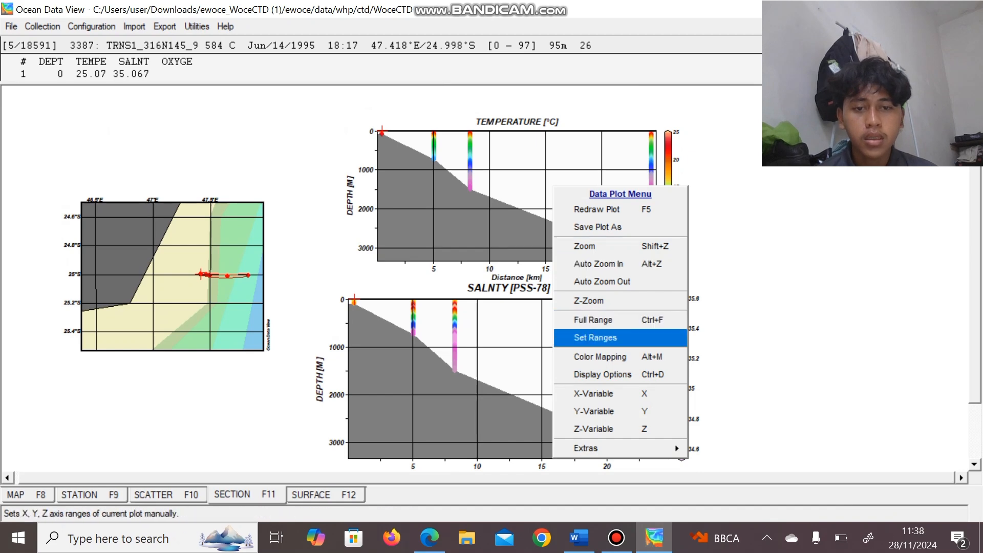
pyautogui.press('Return')
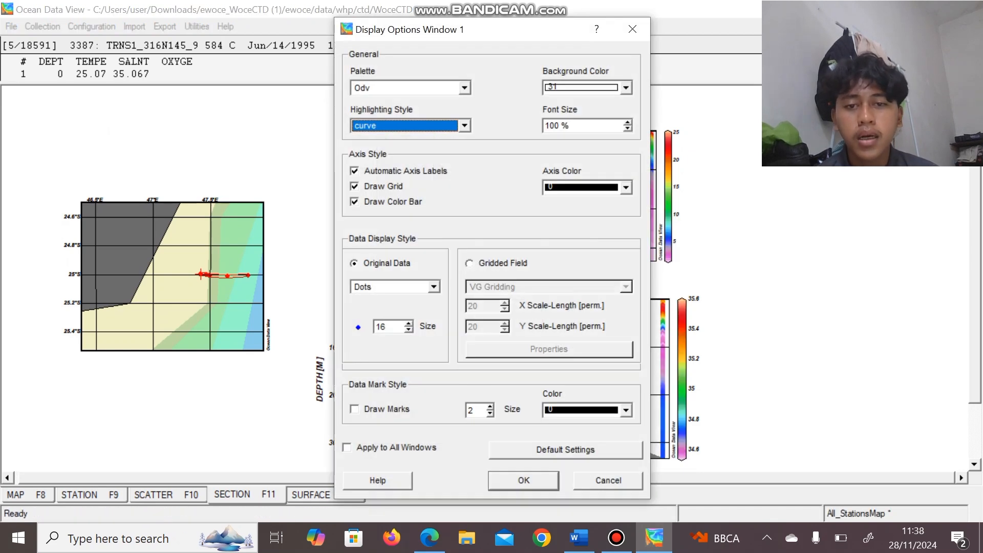
pyautogui.click(470, 263)
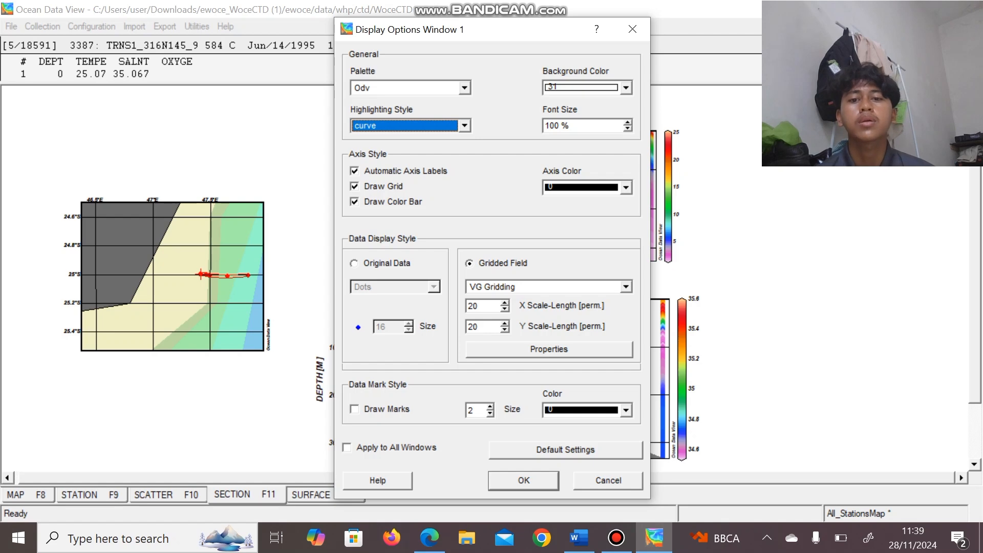
pyautogui.click(480, 306)
pyautogui.write('3')
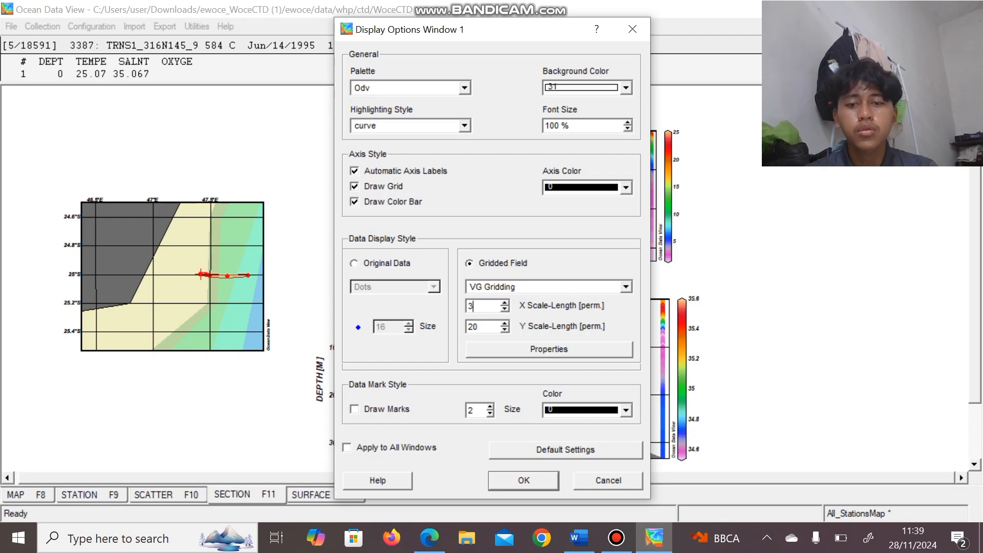
pyautogui.write('00')
pyautogui.click(480, 327)
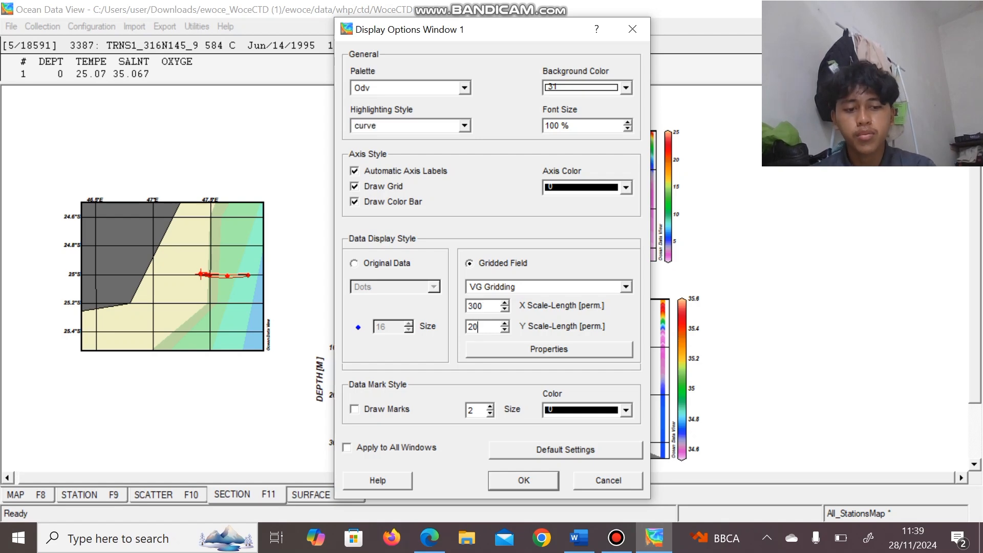
pyautogui.press('BackSpace')
pyautogui.press('BackSpace')
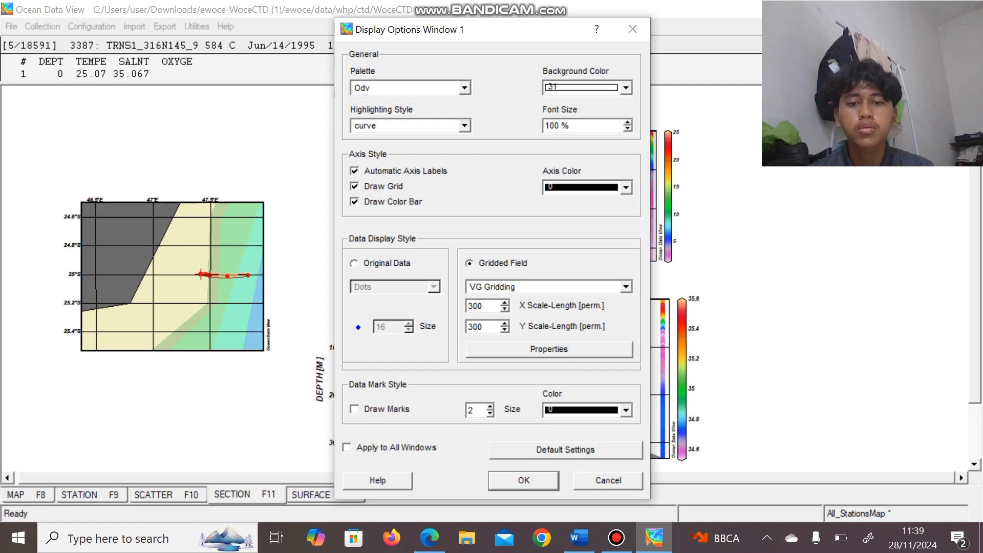
# - Add contour lines from 0 to 27.5 in increments of 2.5 to the TEMPERATURE section and apply its display options
pyautogui.click(549, 349)
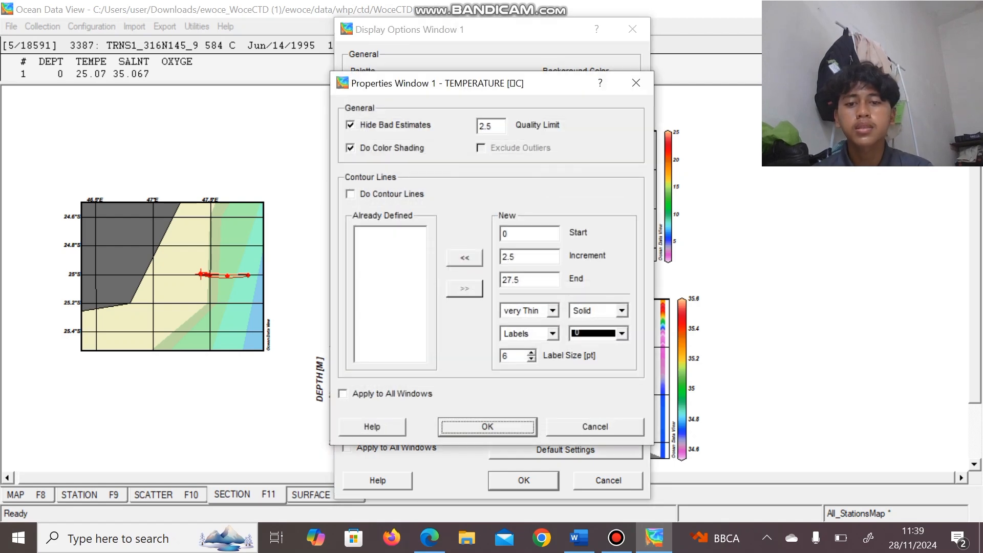
pyautogui.click(465, 258)
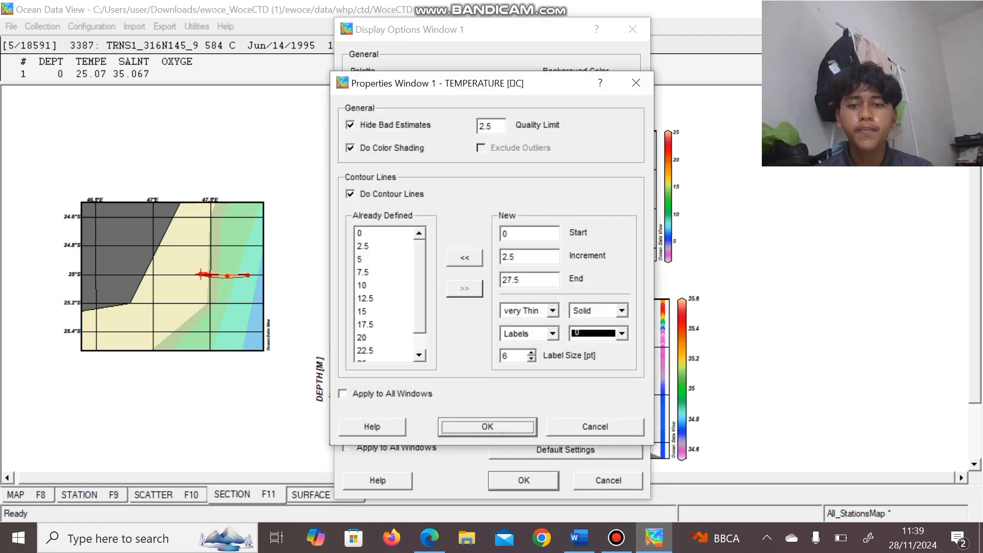
pyautogui.press('Return')
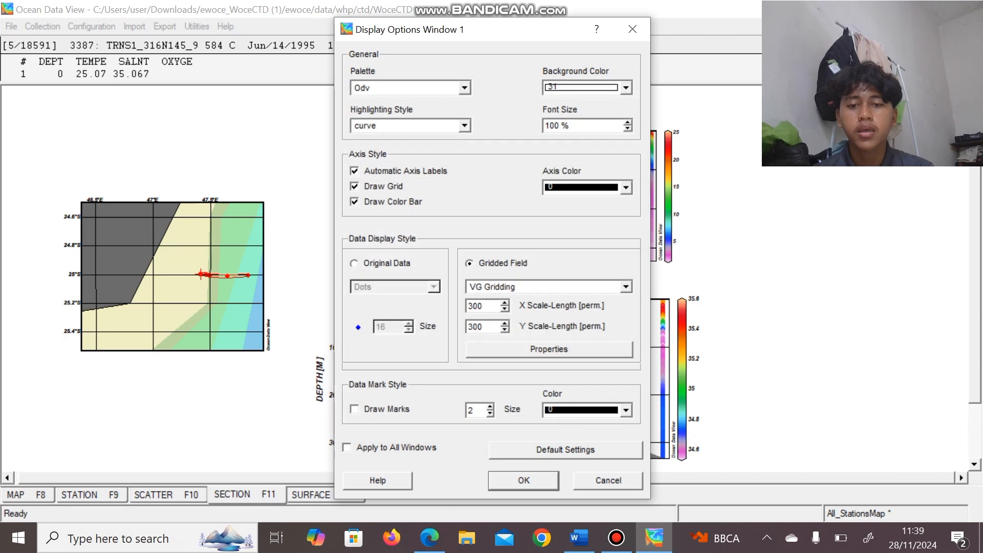
pyautogui.press('Return')
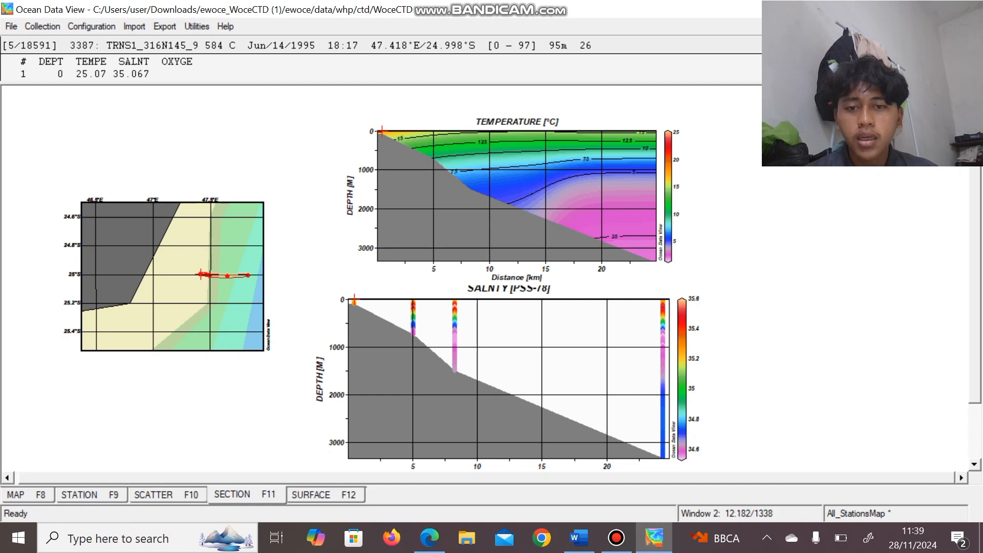
# - Set the SALNTY section to a gridded field using VG Gridding, with X and Y scale-lengths of 300
pyautogui.rightClick(512, 362)
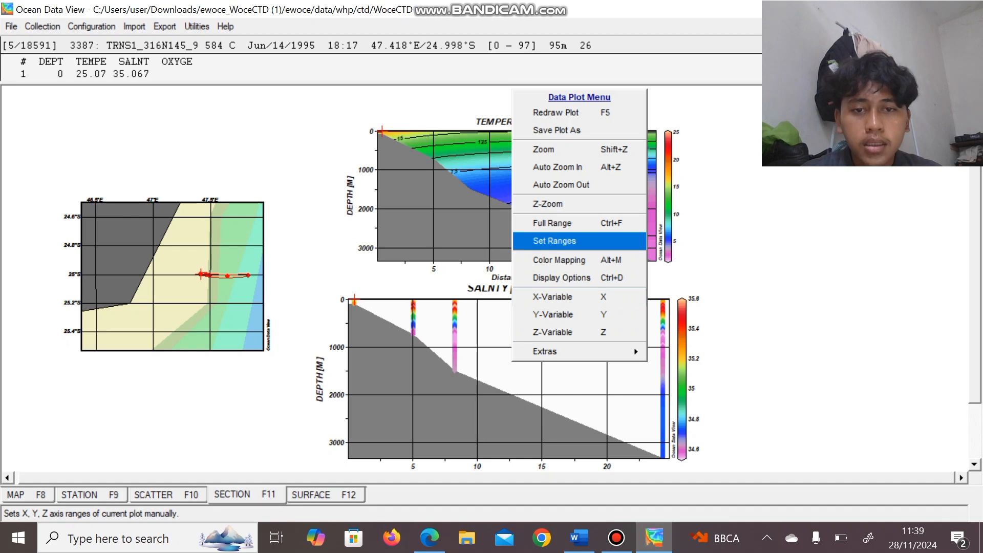
pyautogui.press('Return')
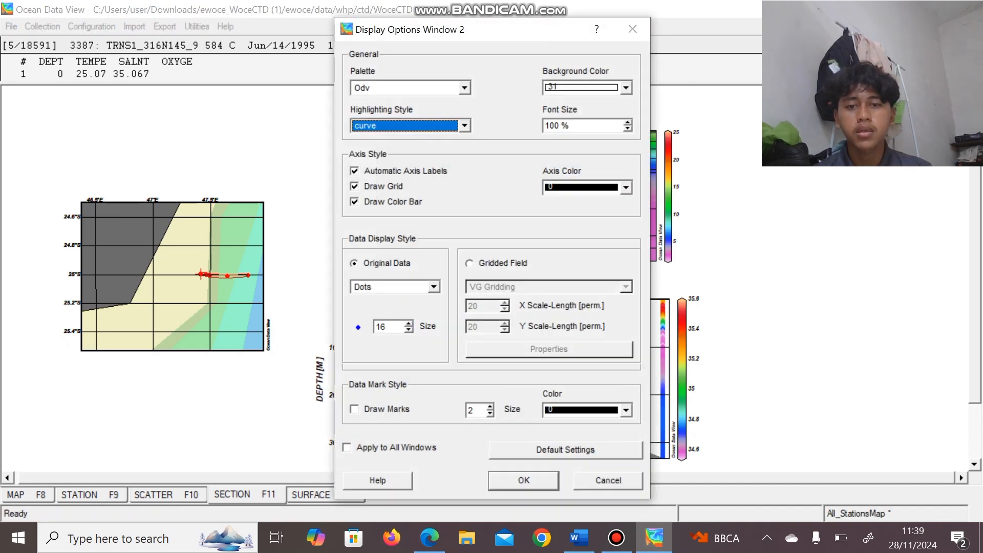
pyautogui.click(470, 263)
pyautogui.click(478, 307)
pyautogui.press('BackSpace')
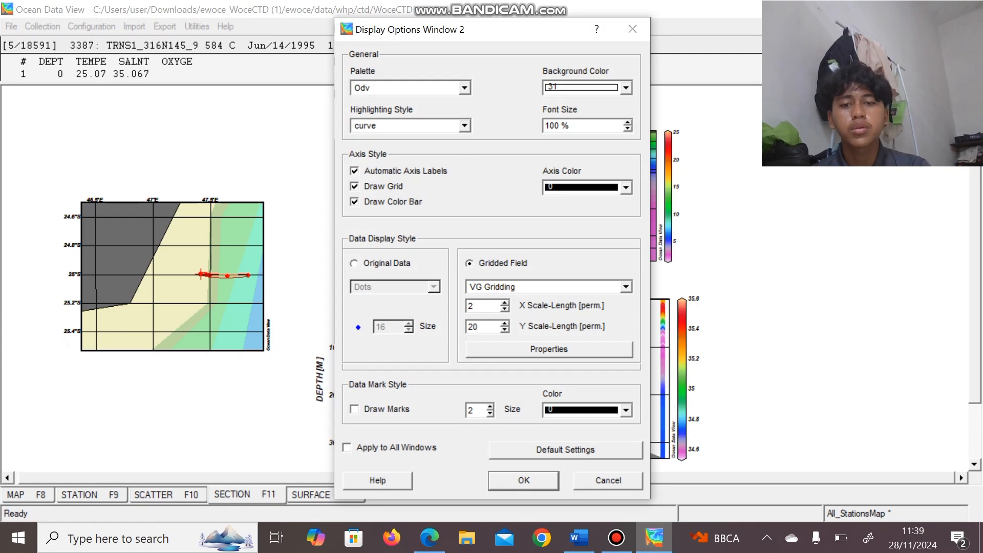
pyautogui.write('300')
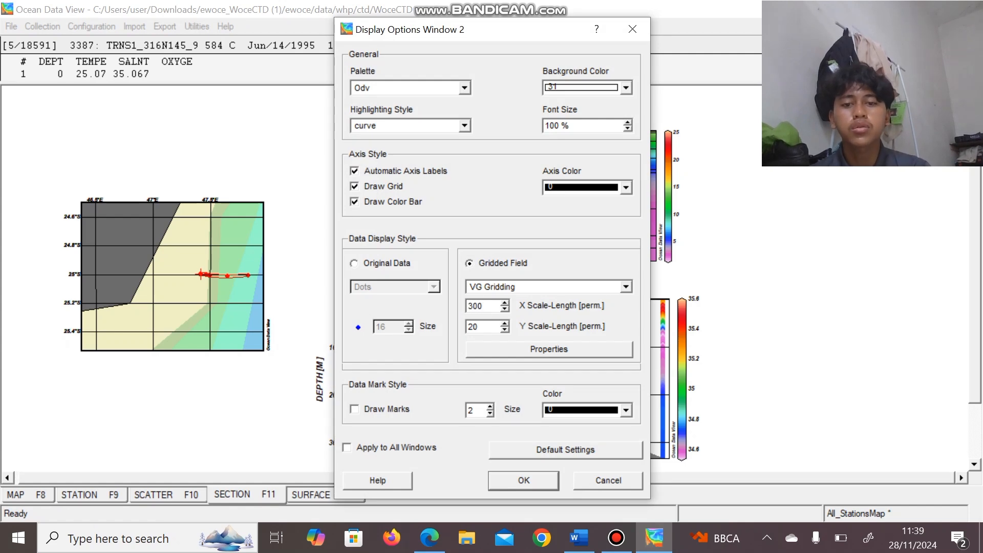
pyautogui.press('BackSpace')
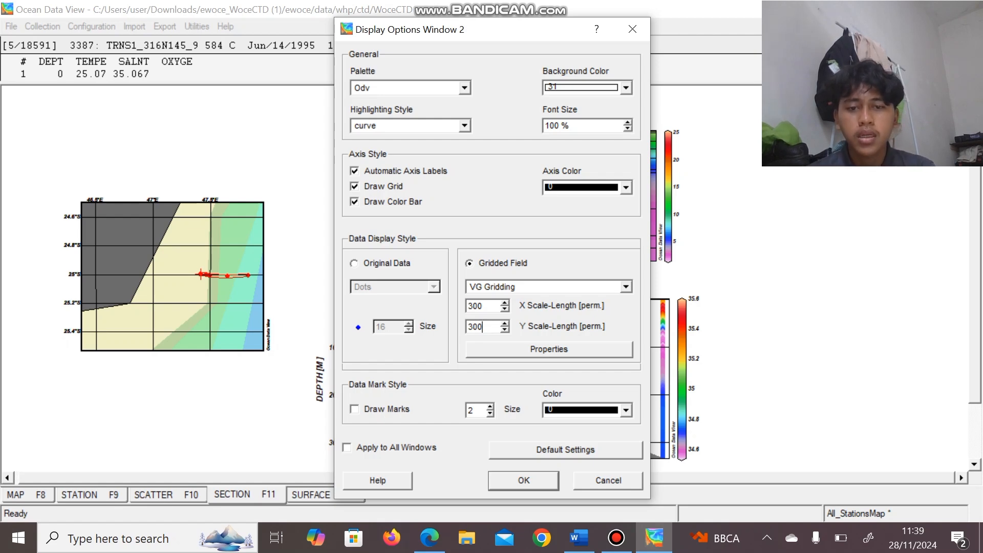
# - Add contour lines from 34.5 to 35.6 in increments of 0.1 to the SALNTY section and apply its display options
pyautogui.click(549, 350)
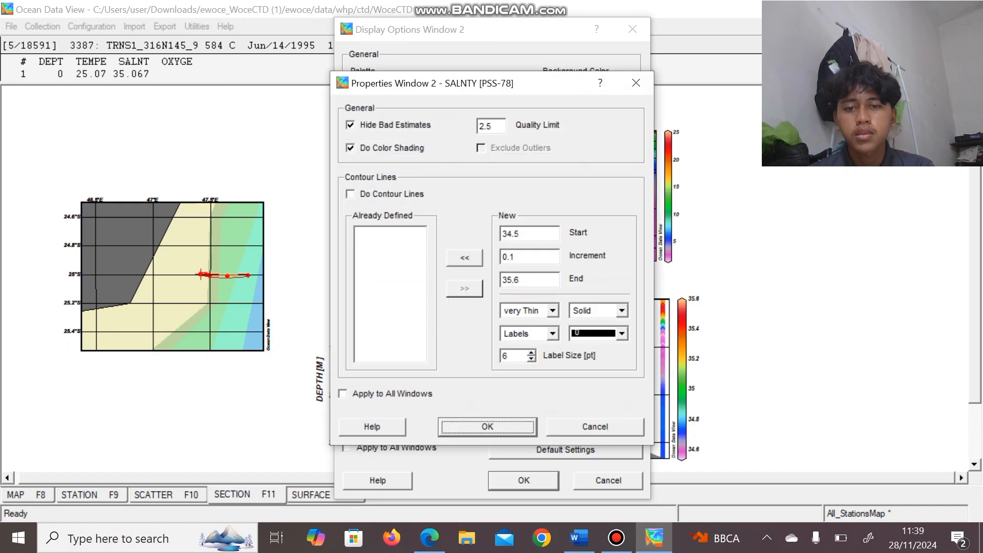
pyautogui.click(465, 258)
pyautogui.press('Return')
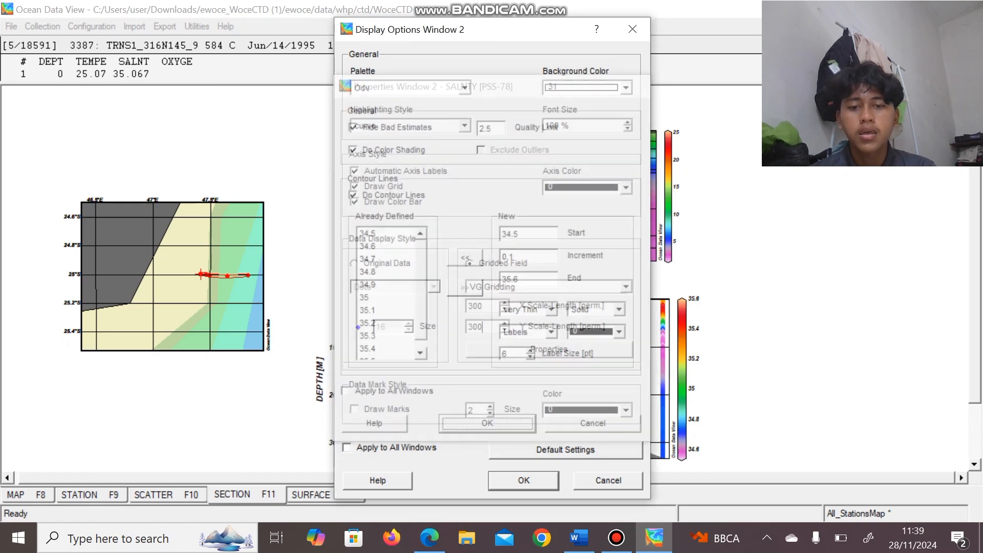
pyautogui.press('Return')
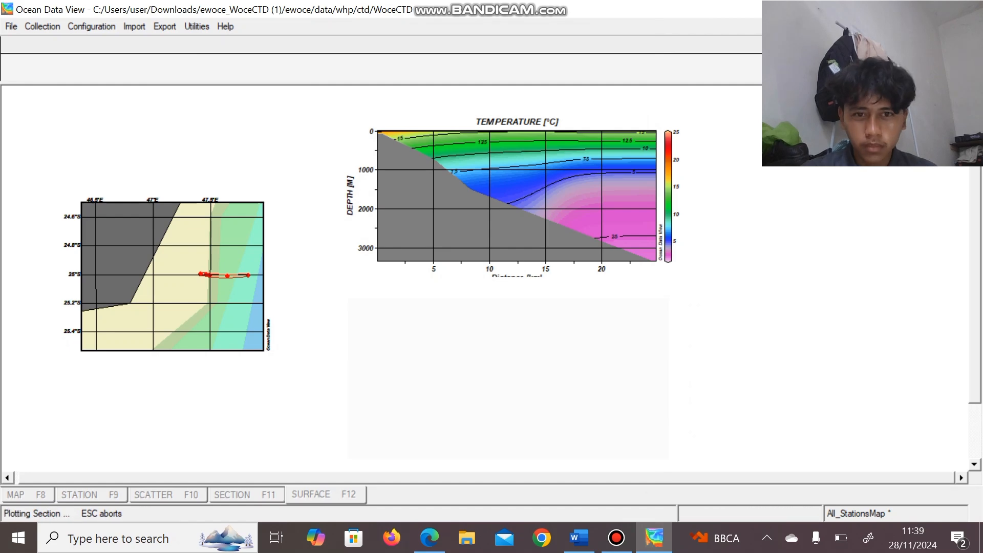
pyautogui.scroll(3, 611, 303)
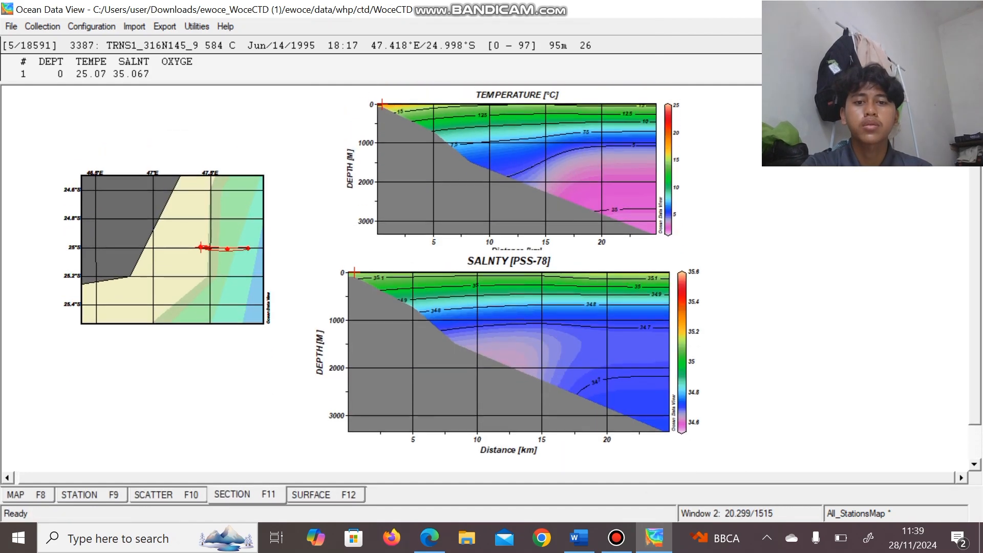
pyautogui.scroll(1, 522, 284)
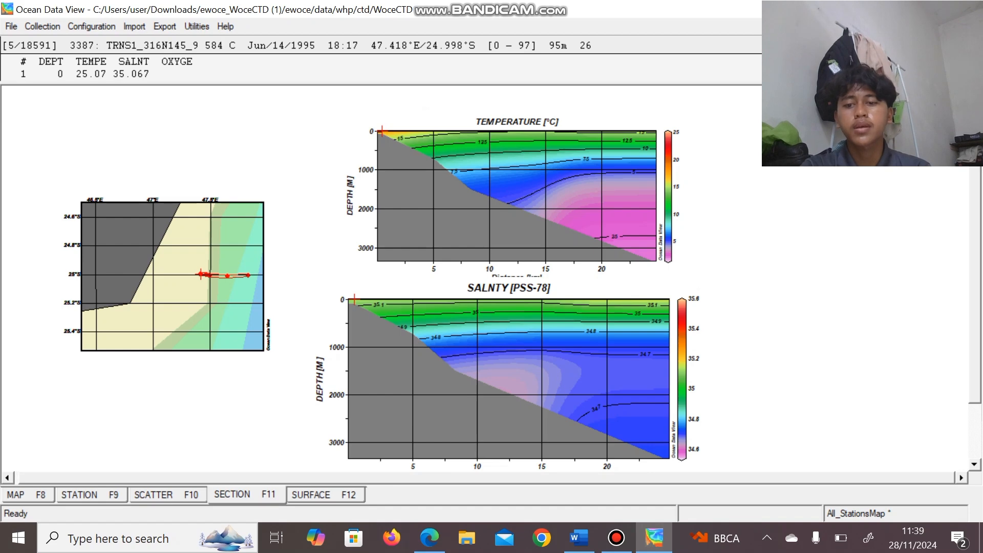
# - Save the changed section as SECTION ODV1, overwriting the existing section file
pyautogui.click(971, 9)
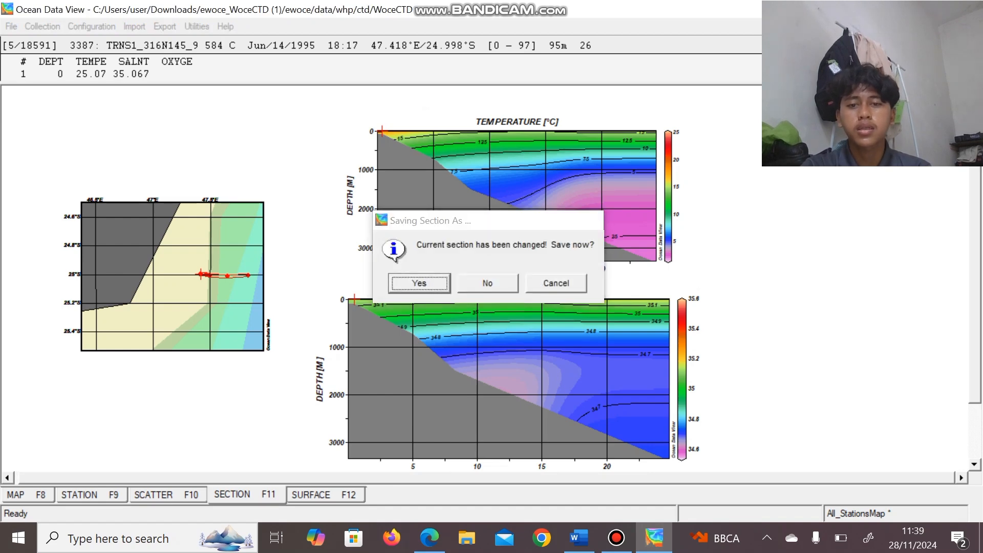
pyautogui.press('Return')
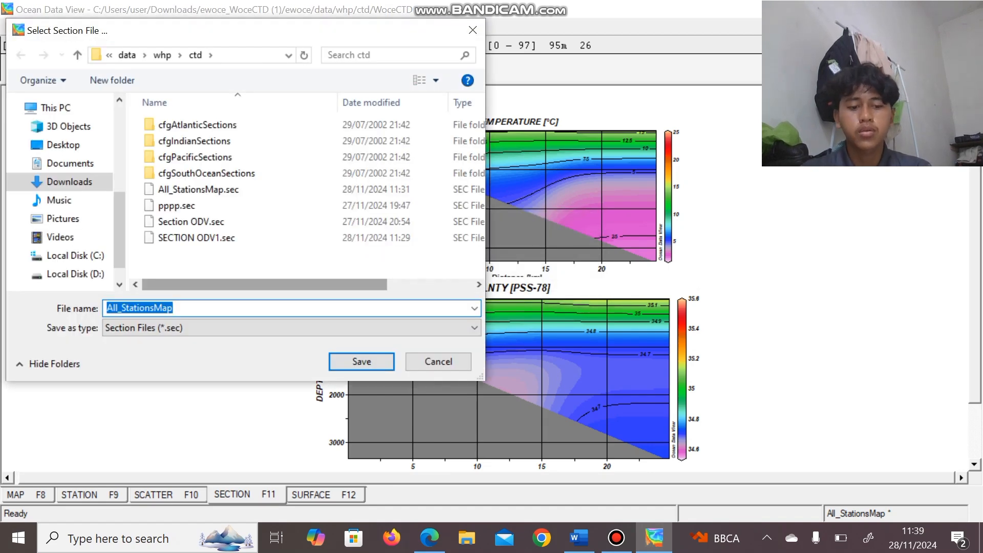
pyautogui.press('BackSpace')
pyautogui.write('SECTION O')
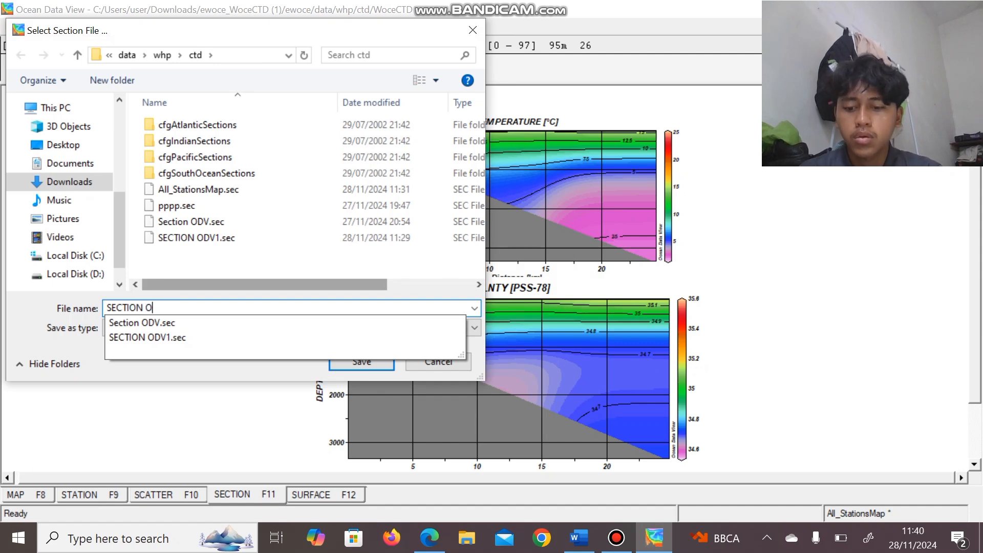
pyautogui.write('DV1')
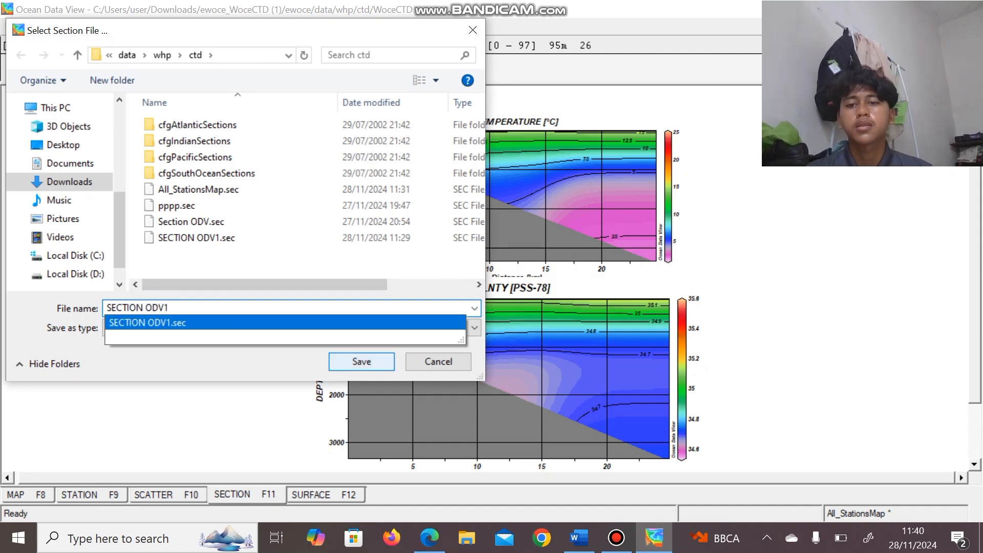
pyautogui.click(362, 362)
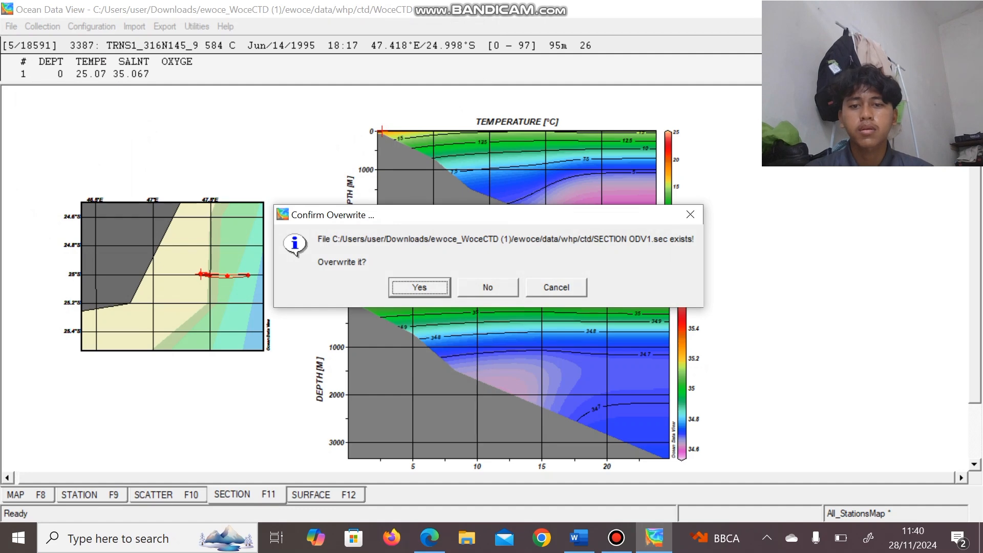
pyautogui.press('Return')
# - Switch to the surface plots and delete both OXYGEN windows from the window layout
pyautogui.press('F12')
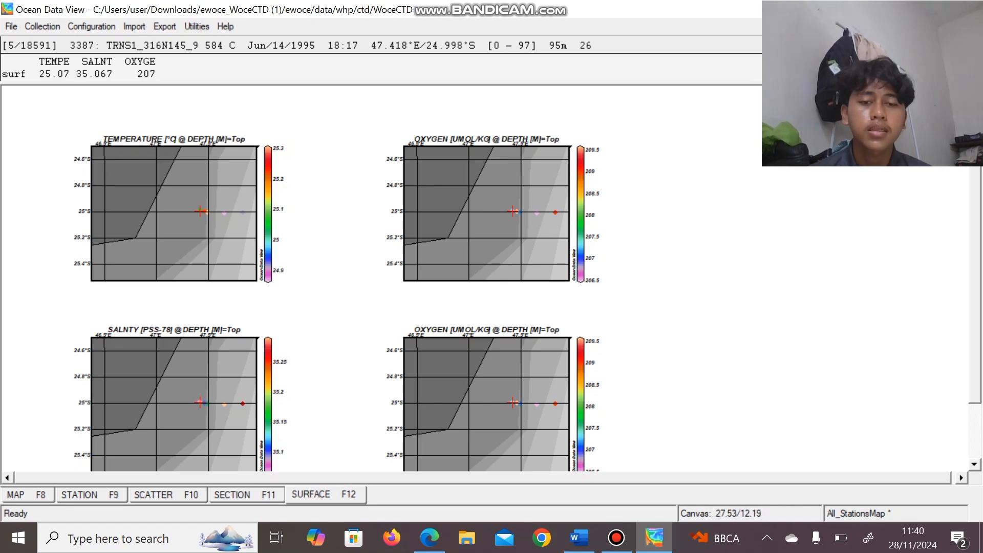
pyautogui.rightClick(714, 307)
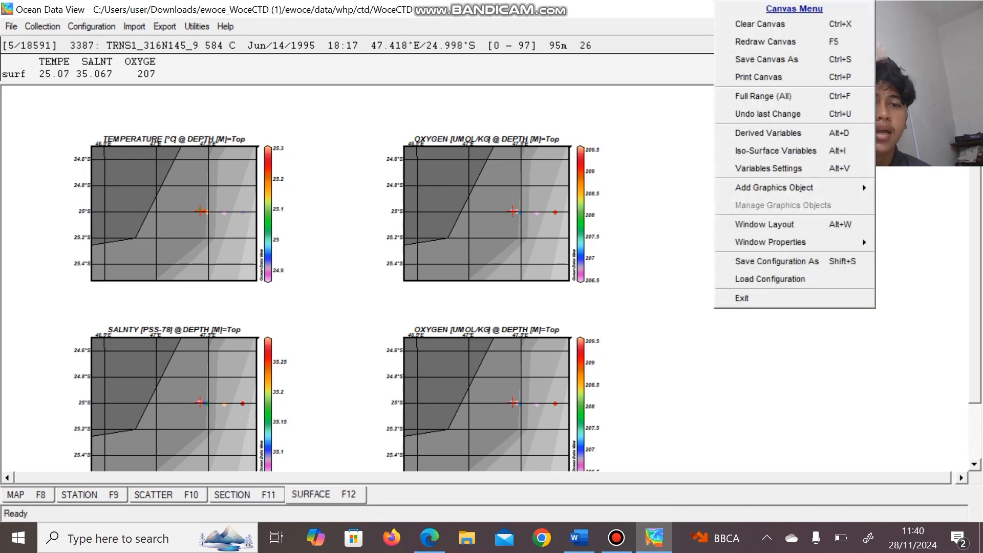
pyautogui.click(768, 224)
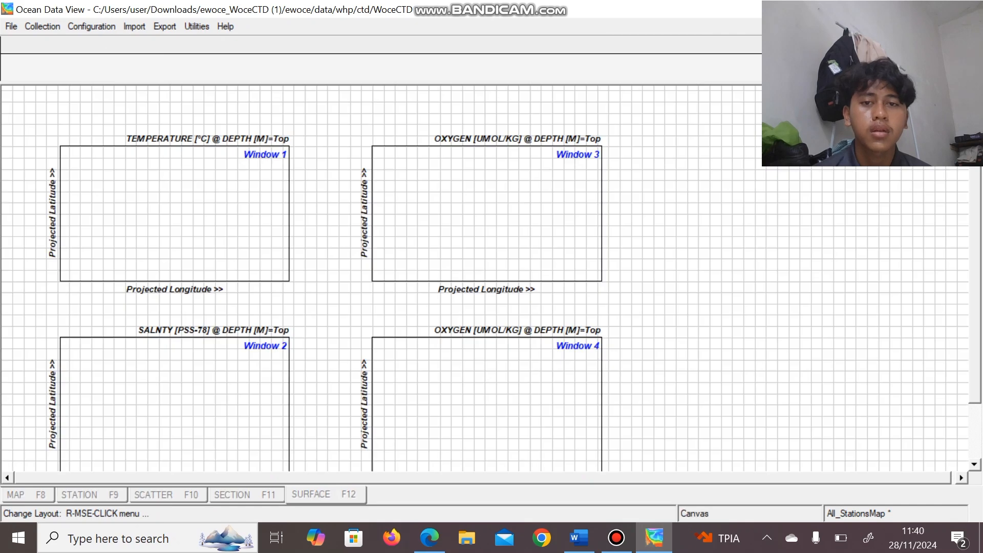
pyautogui.rightClick(526, 214)
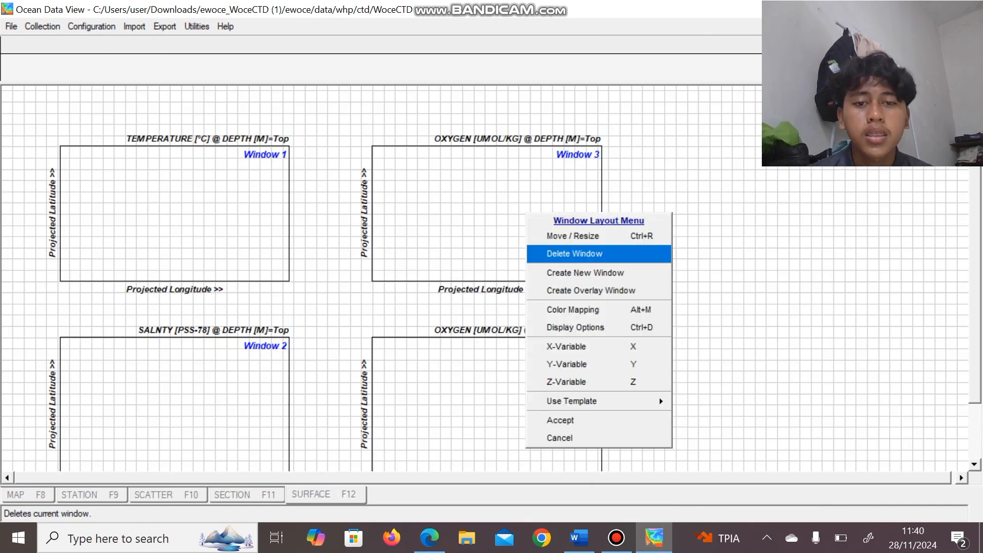
pyautogui.click(575, 254)
pyautogui.rightClick(495, 123)
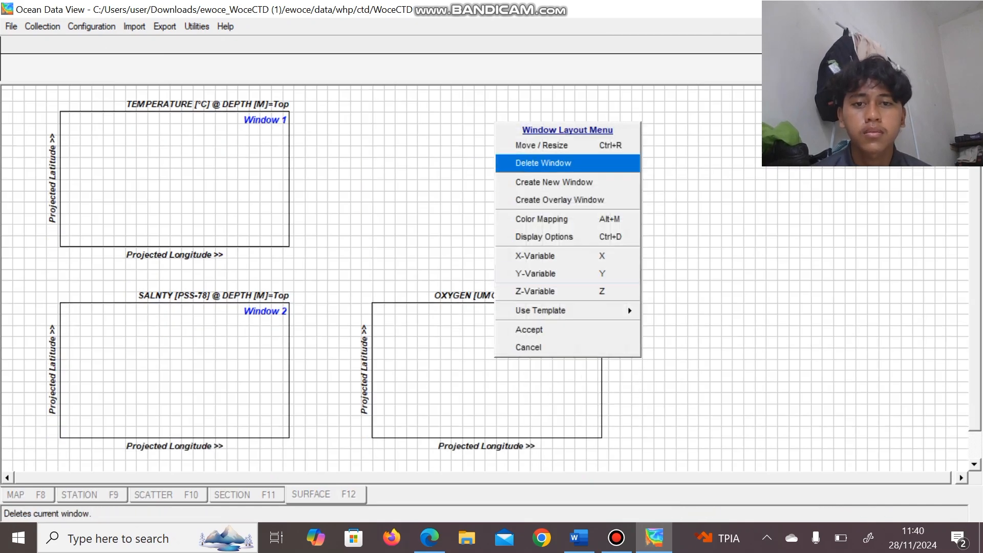
pyautogui.click(544, 163)
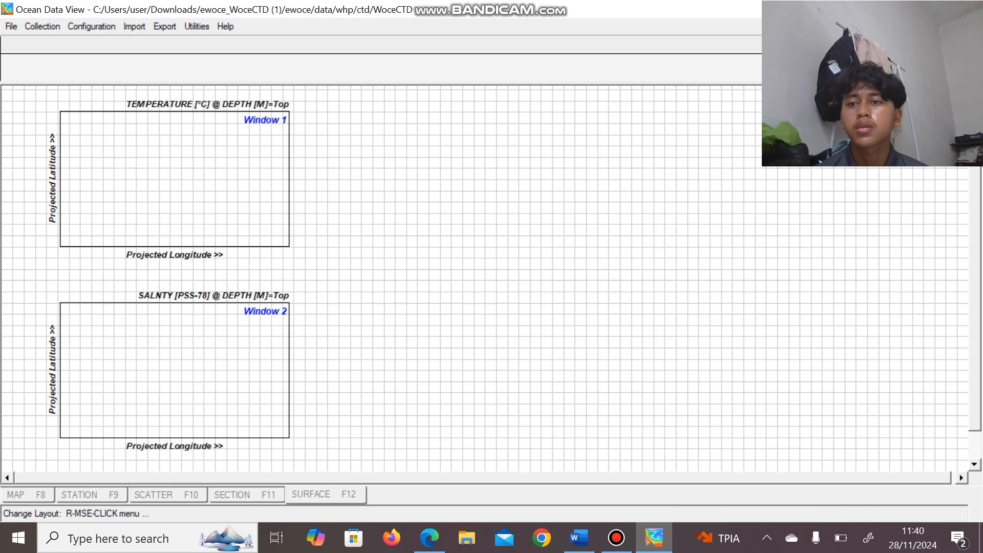
# - Enlarge the TEMPERATURE surface window to about 12 by 6.4 canvas units and move it east into the empty upper canvas area
pyautogui.rightClick(186, 155)
pyautogui.click(233, 179)
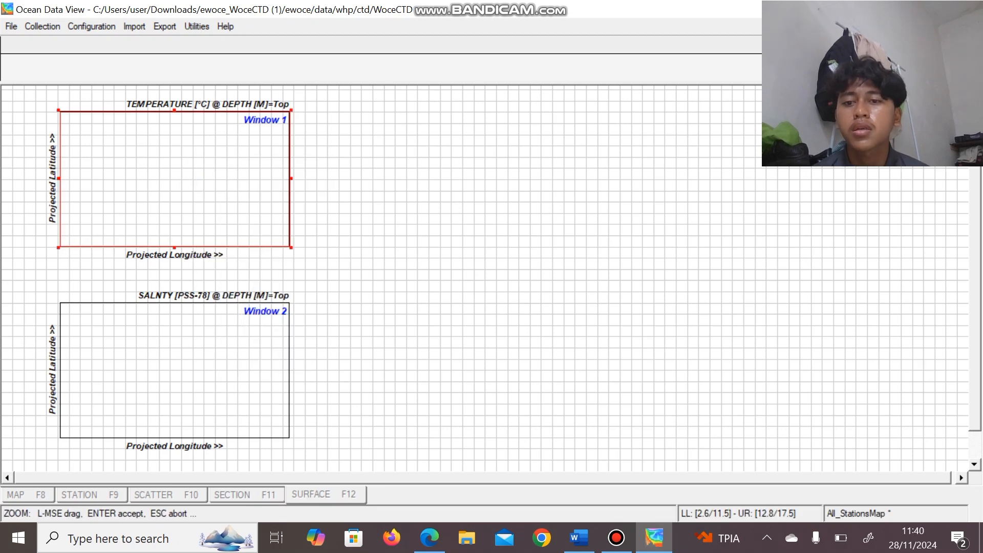
pyautogui.moveTo(291, 247); pyautogui.dragTo(334, 254)
pyautogui.moveTo(231, 189); pyautogui.dragTo(506, 202)
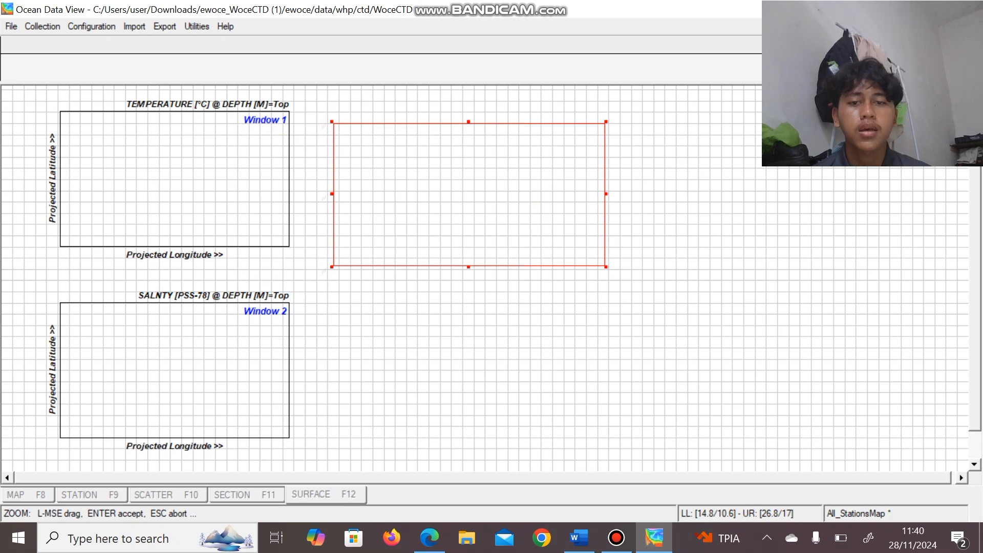
pyautogui.press('Return')
pyautogui.rightClick(132, 123)
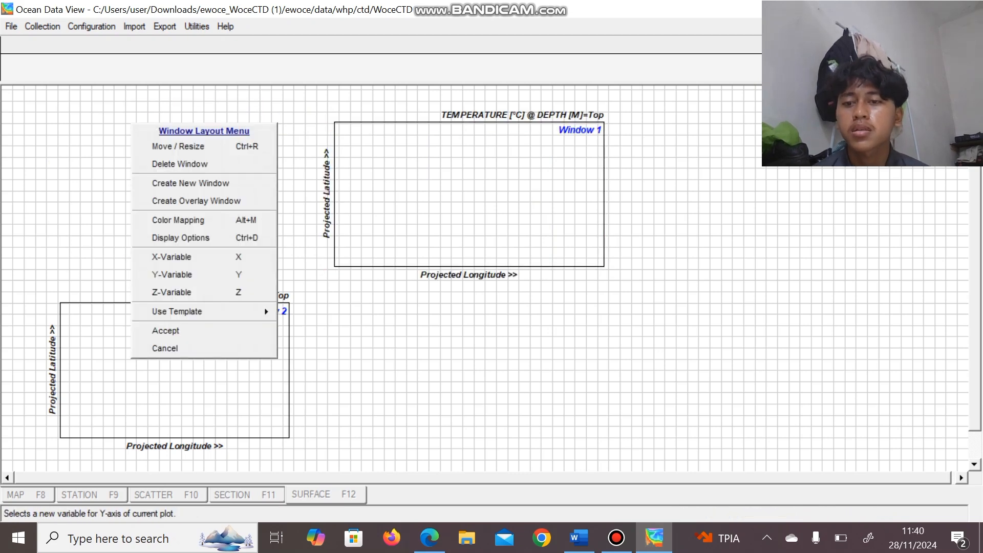
pyautogui.click(181, 238)
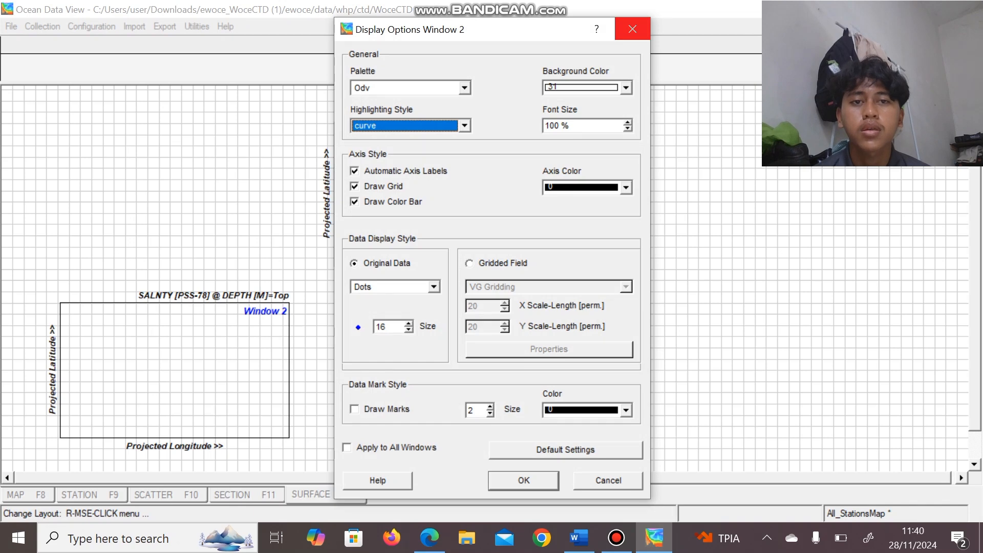
pyautogui.click(632, 29)
# - Enlarge the SALNTY surface window to about 13.1 by 7 canvas units below the TEMPERATURE window and accept the window layout
pyautogui.rightClick(201, 97)
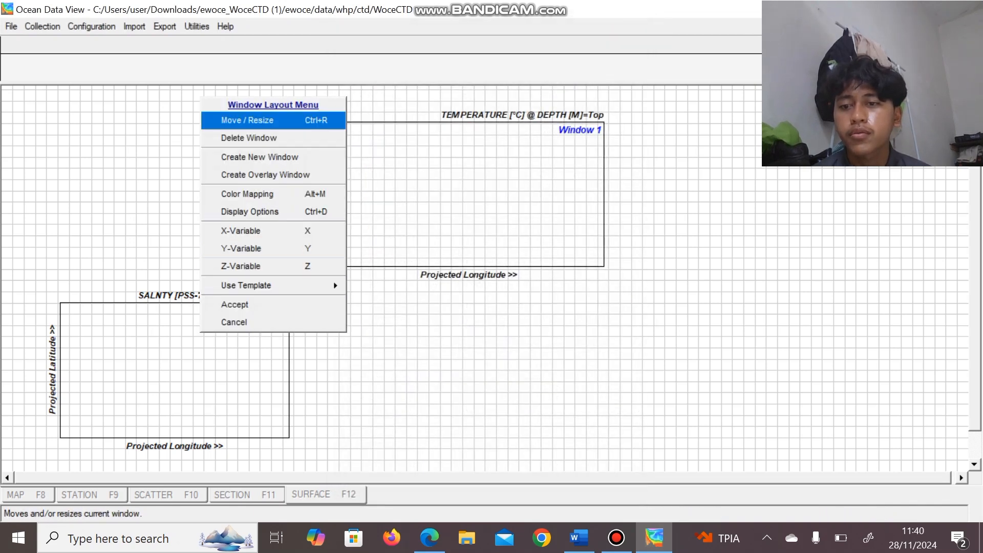
pyautogui.click(248, 120)
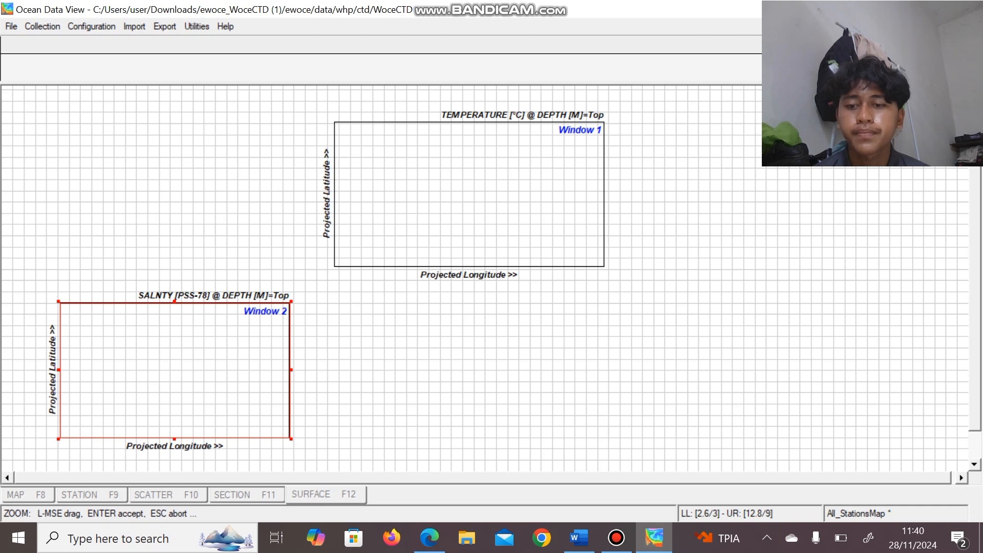
pyautogui.moveTo(291, 439); pyautogui.dragTo(355, 462)
pyautogui.moveTo(246, 389); pyautogui.dragTo(506, 392)
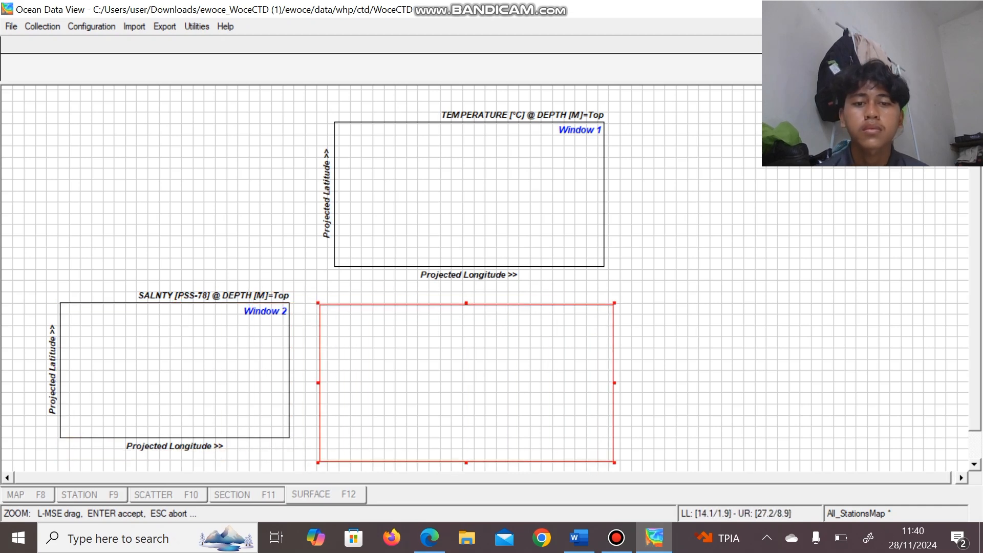
pyautogui.press('Return')
pyautogui.rightClick(809, 295)
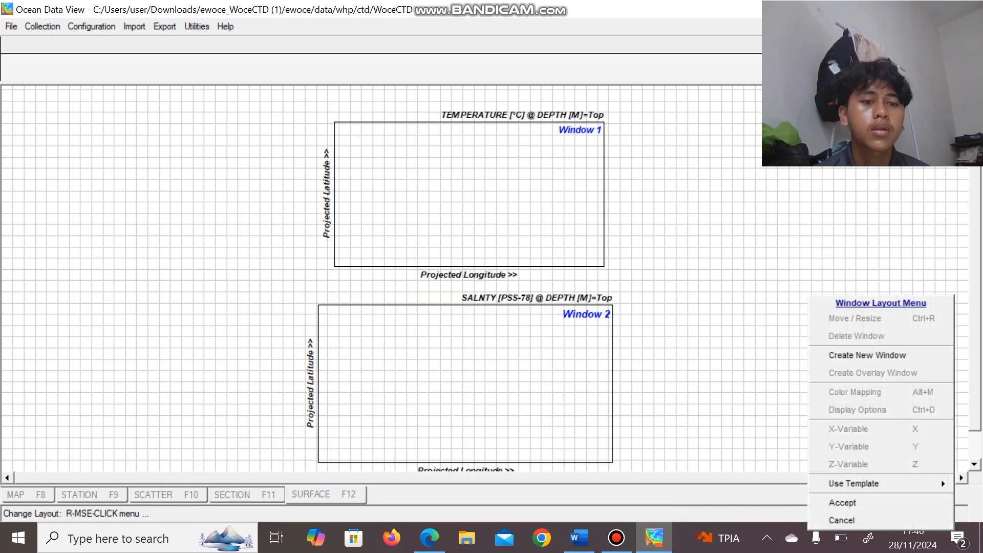
pyautogui.click(842, 503)
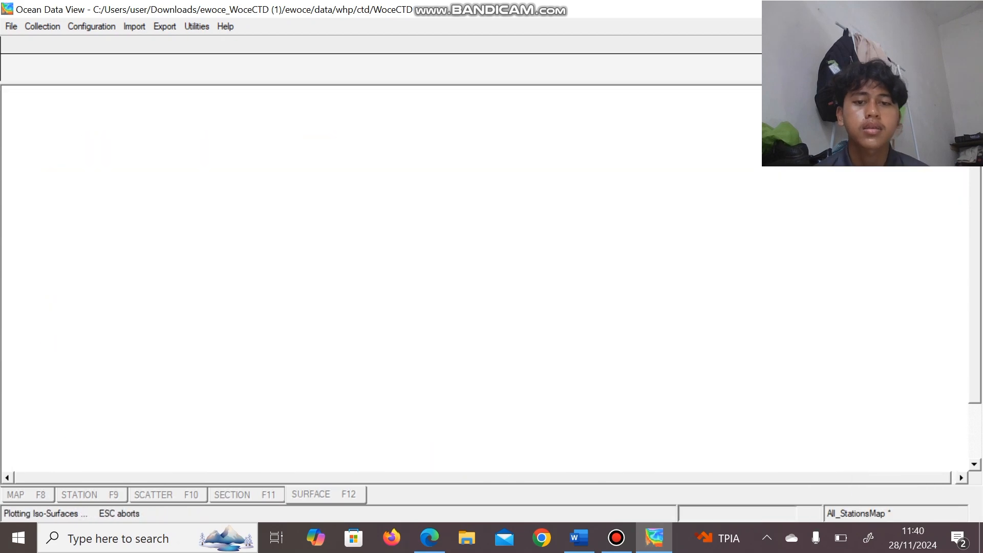
# - Set the TEMPERATURE surface map to a gridded field with VG Gridding and X and Y scale-lengths of 700
pyautogui.rightClick(782, 356)
pyautogui.moveTo(809, 364); pyautogui.dragTo(809, 398)
pyautogui.scroll(1, 800, 246)
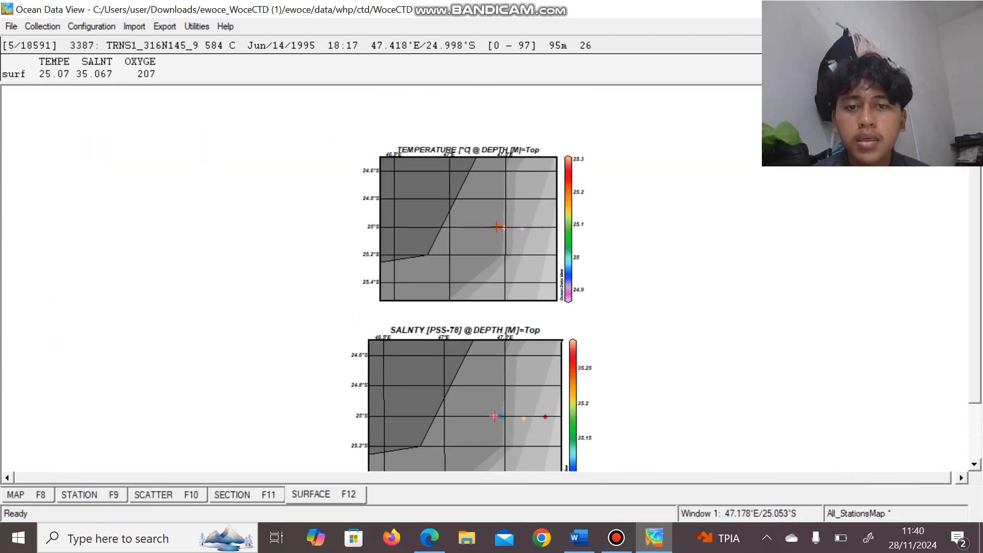
pyautogui.rightClick(469, 234)
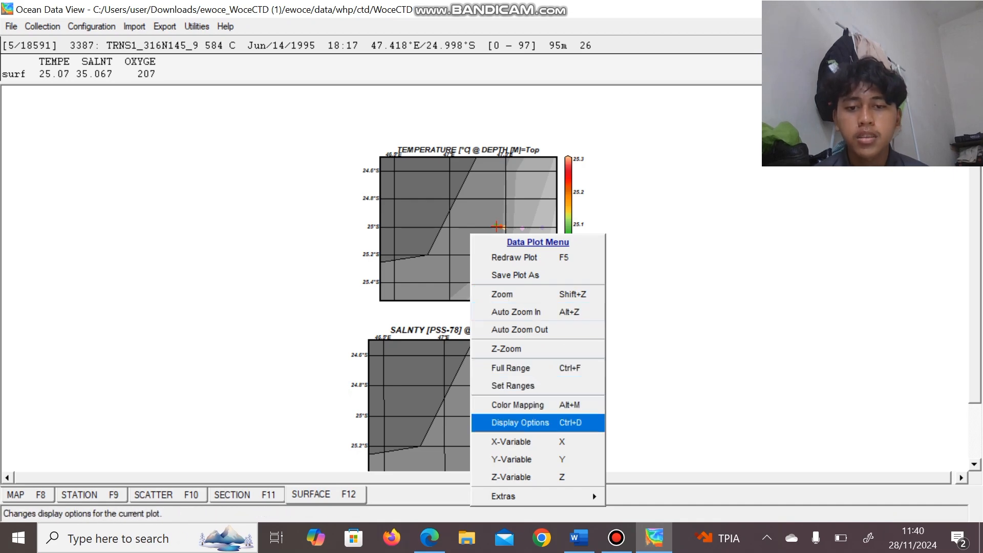
pyautogui.click(520, 422)
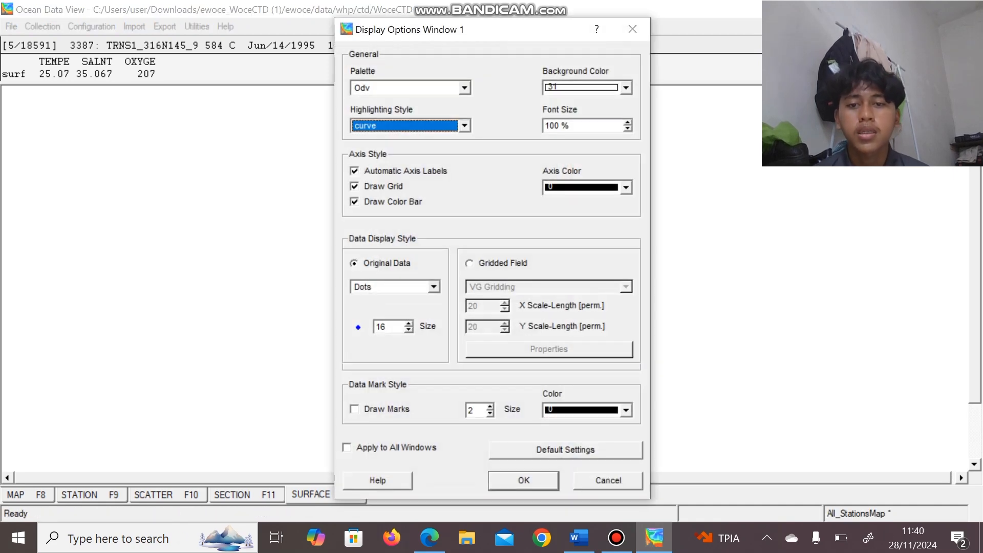
pyautogui.click(470, 263)
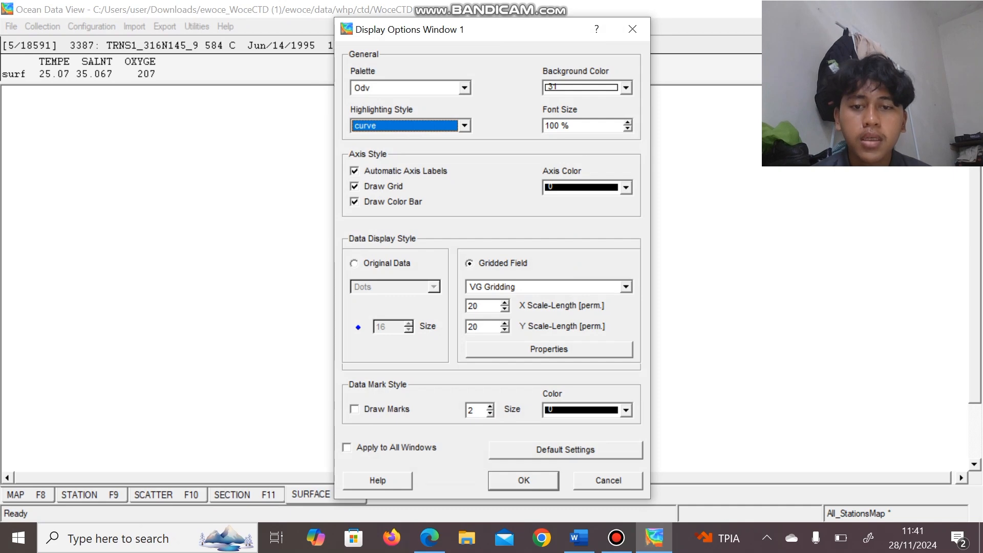
pyautogui.click(479, 307)
pyautogui.press('BackSpace')
pyautogui.press('BackSpace')
pyautogui.write('7')
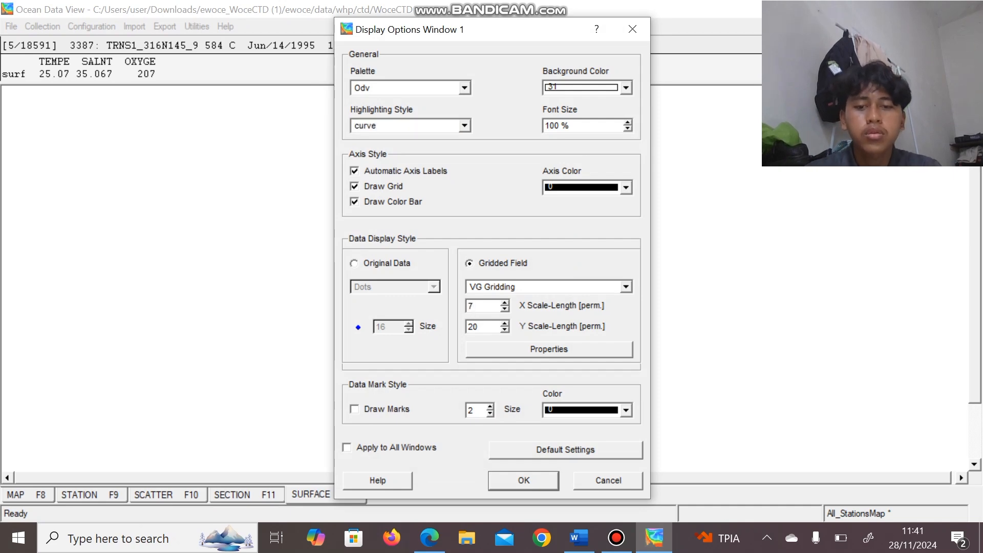
pyautogui.write('00')
pyautogui.press('BackSpace')
pyautogui.press('BackSpace')
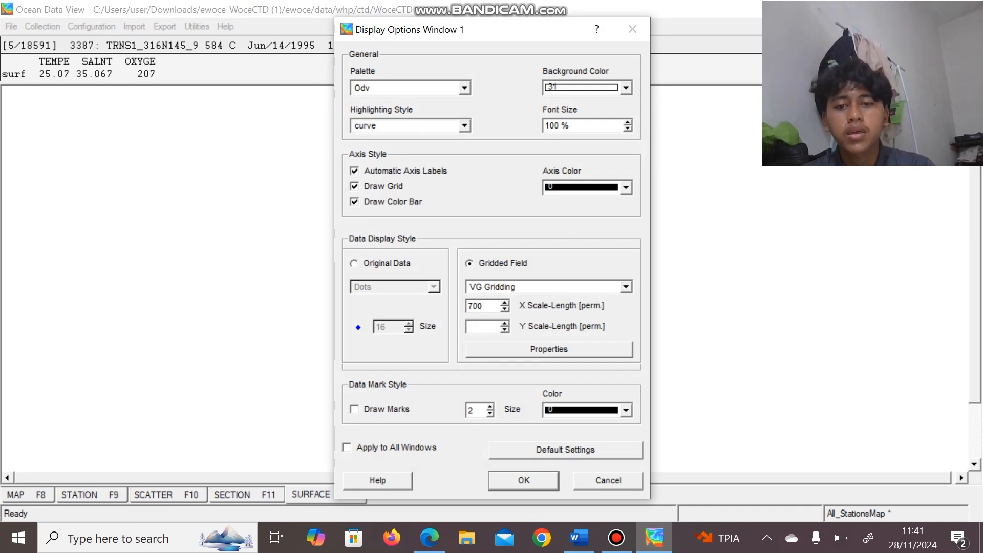
pyautogui.write('700')
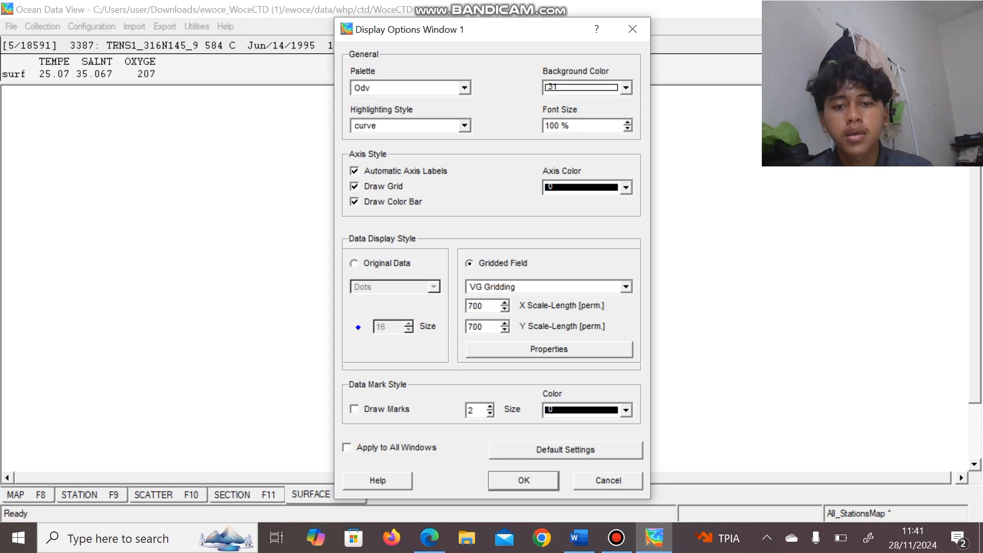
# - Add contour lines from 24.85 to 25.35 in increments of 0.05 to the TEMPERATURE surface map and apply its display options
pyautogui.click(549, 349)
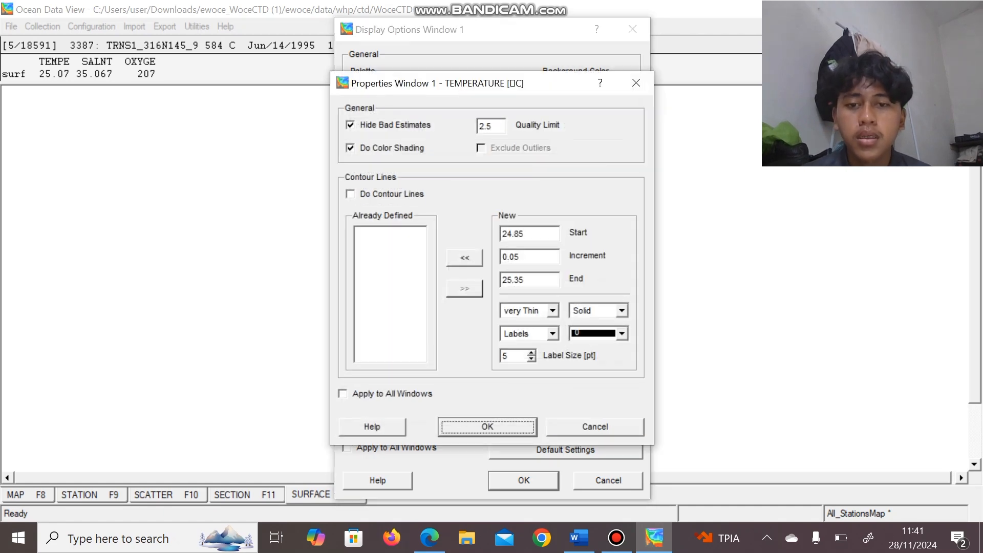
pyautogui.click(464, 258)
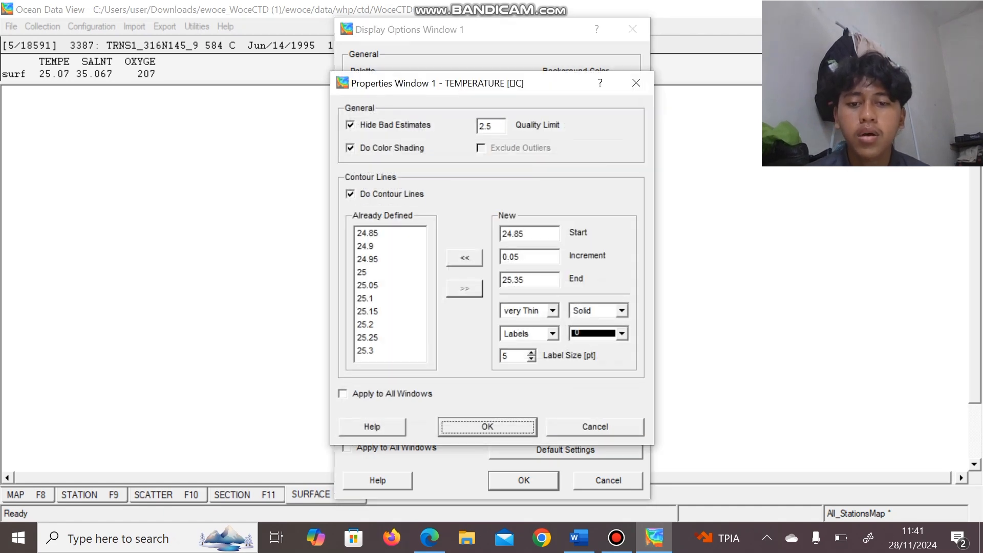
pyautogui.click(488, 427)
pyautogui.click(524, 480)
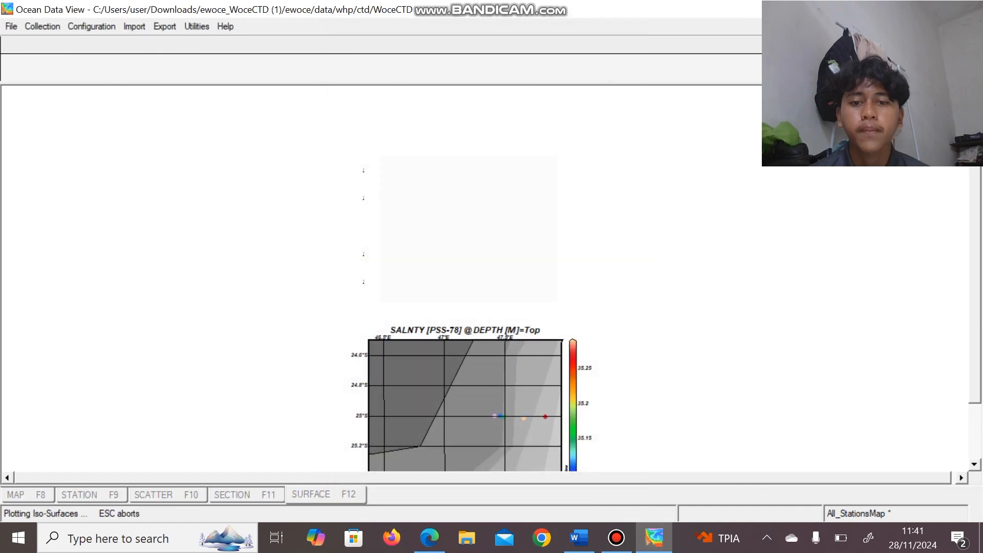
# - Set the SALNTY surface map to a gridded field with VG Gridding and X and Y scale-lengths of 700
pyautogui.scroll(-2, 471, 287)
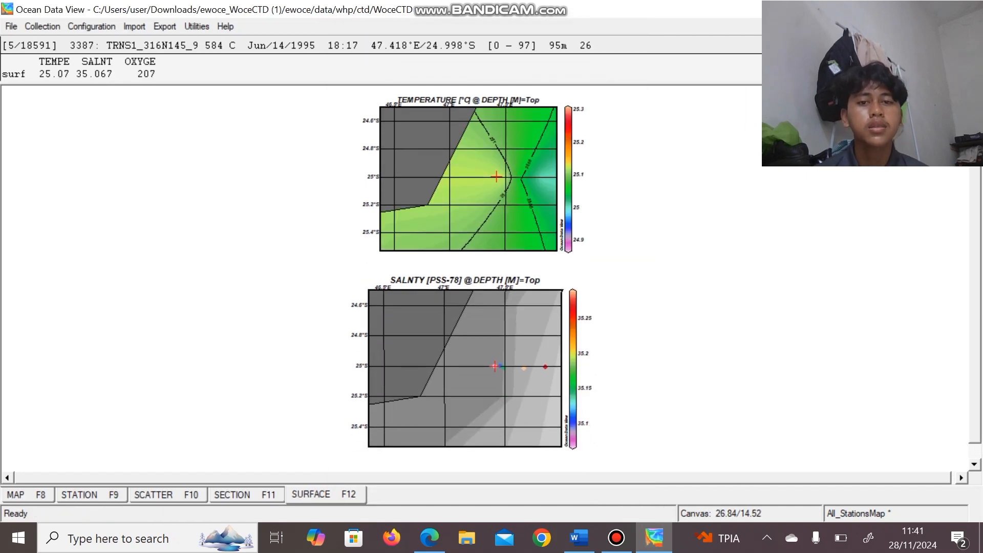
pyautogui.rightClick(435, 97)
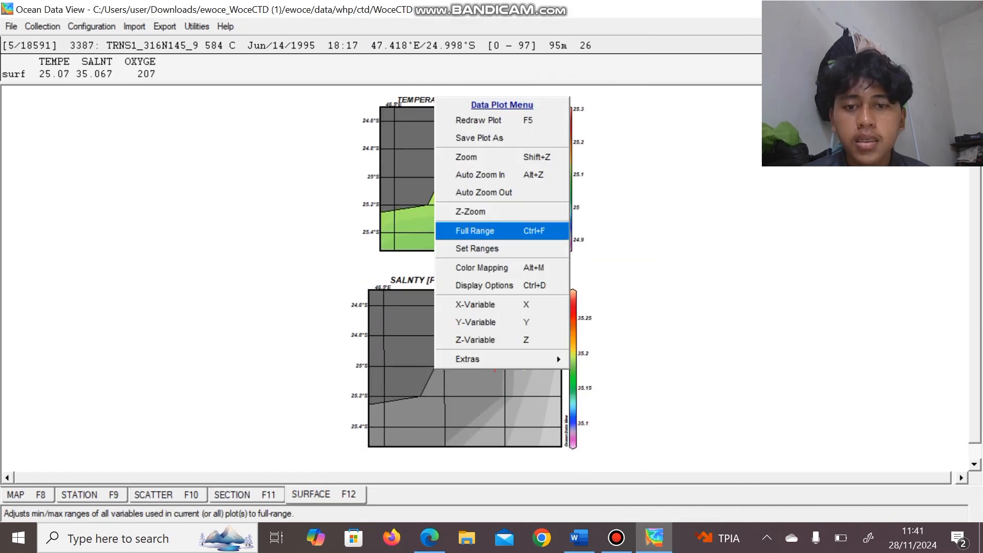
pyautogui.click(484, 286)
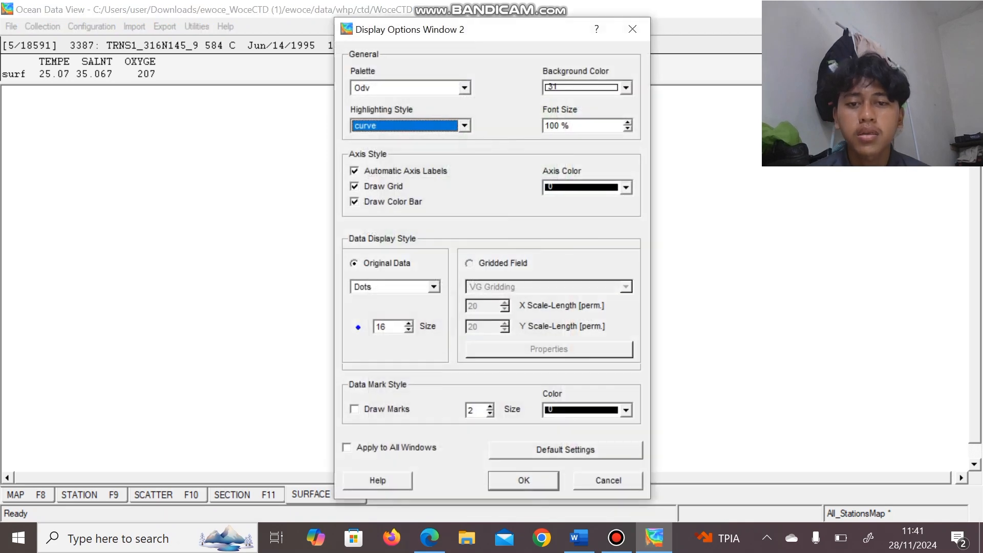
pyautogui.click(470, 263)
pyautogui.click(483, 307)
pyautogui.press('BackSpace')
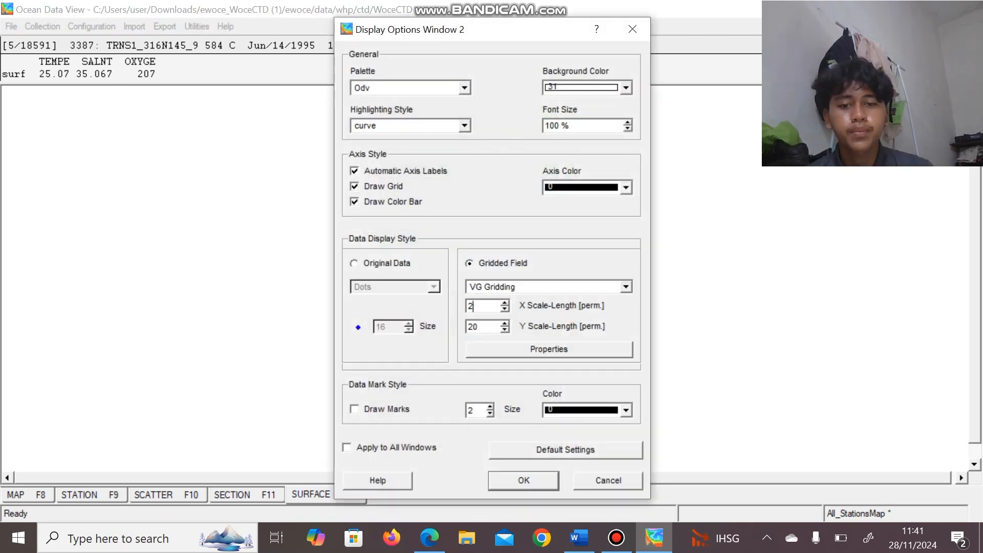
pyautogui.press('BackSpace')
pyautogui.write('700')
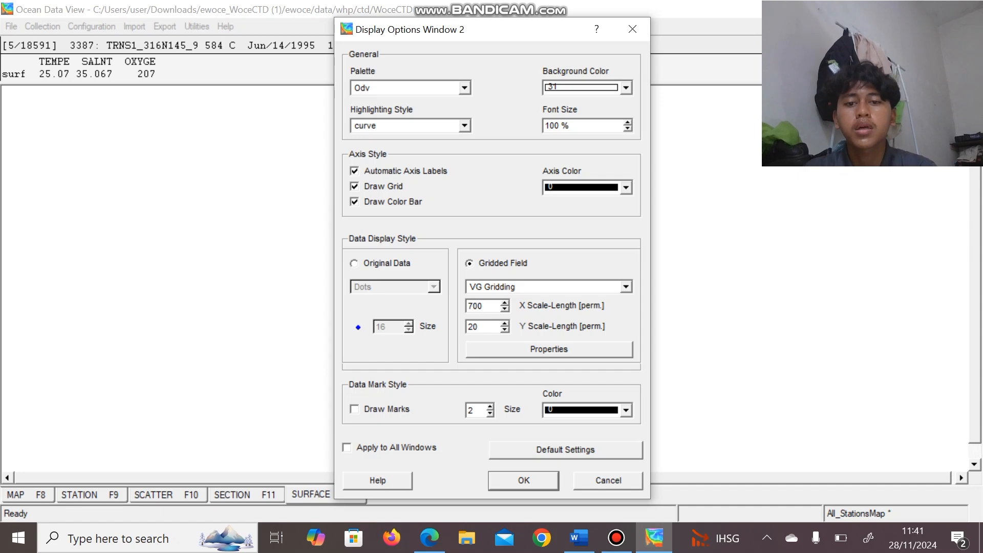
pyautogui.click(479, 327)
pyautogui.press('BackSpace')
pyautogui.press('BackSpace')
pyautogui.write('700')
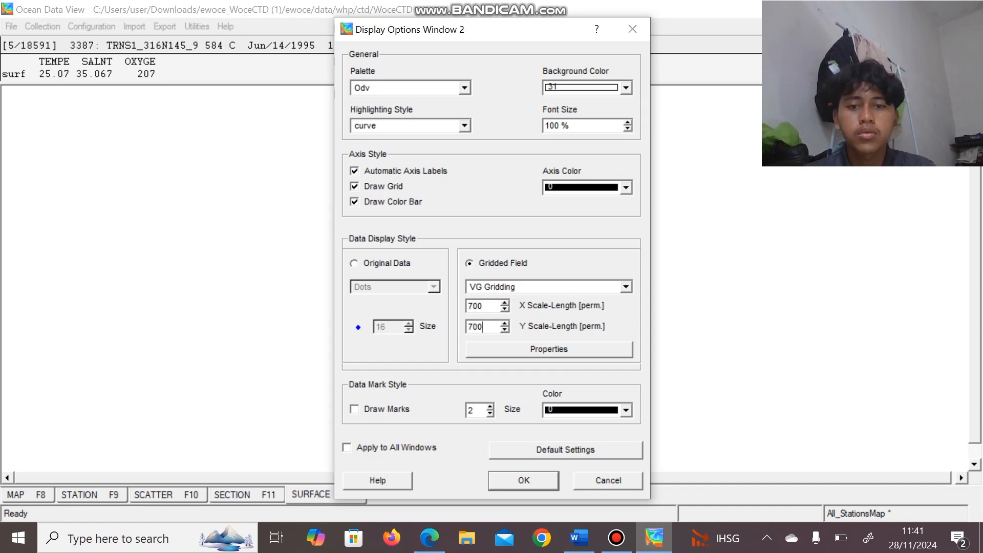
# - Add contour lines from 35.05 to 35.3 in increments of 0.025 to the SALNTY surface map and apply its display options
pyautogui.click(549, 349)
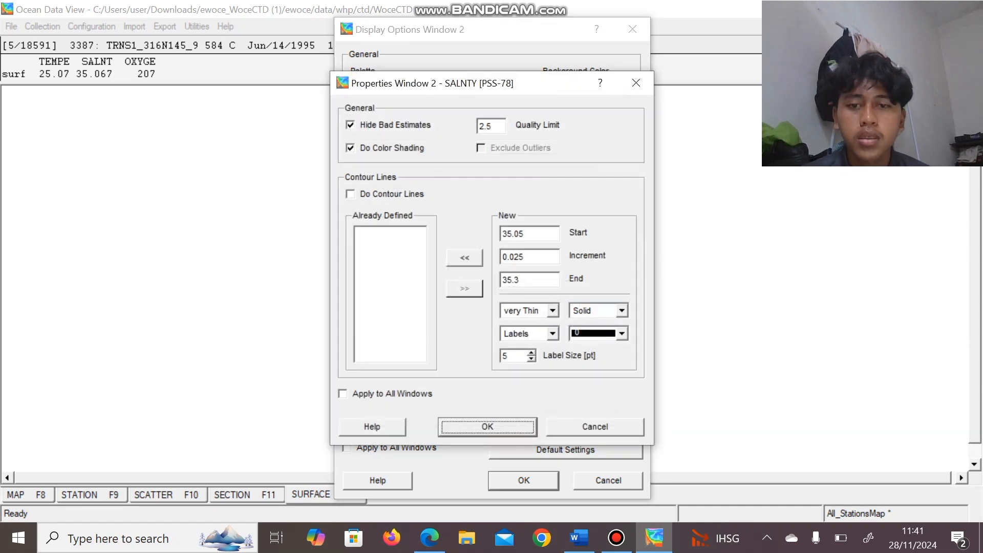
pyautogui.click(465, 258)
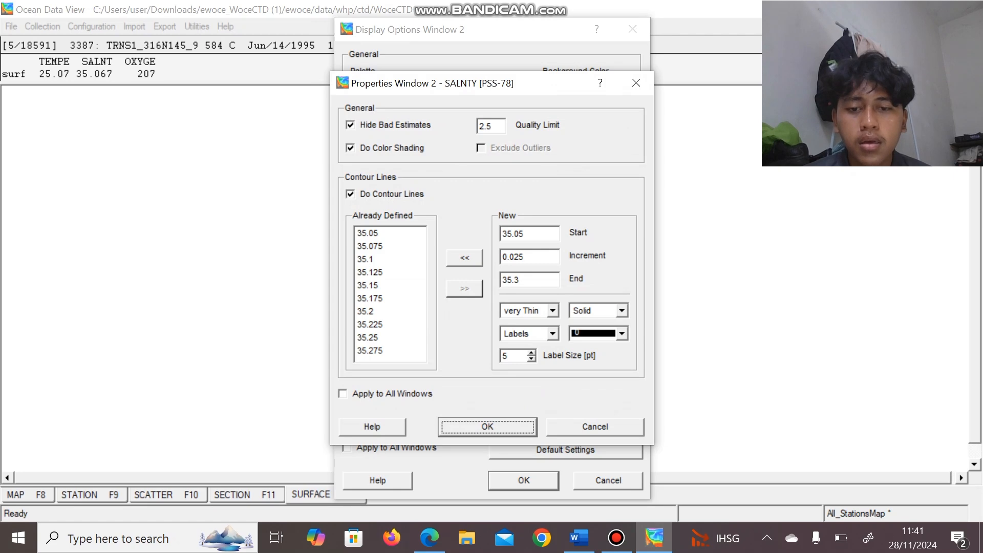
pyautogui.press('Return')
pyautogui.press('Return')
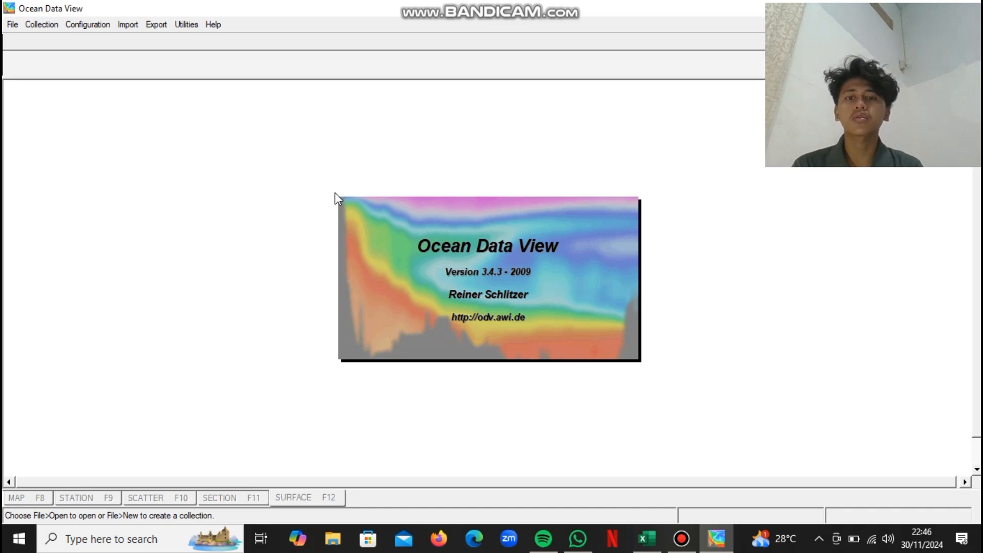
# - Create a new collection named odv1 in the TAKE OSE folder with its variables specified manually
pyautogui.click(15, 24)
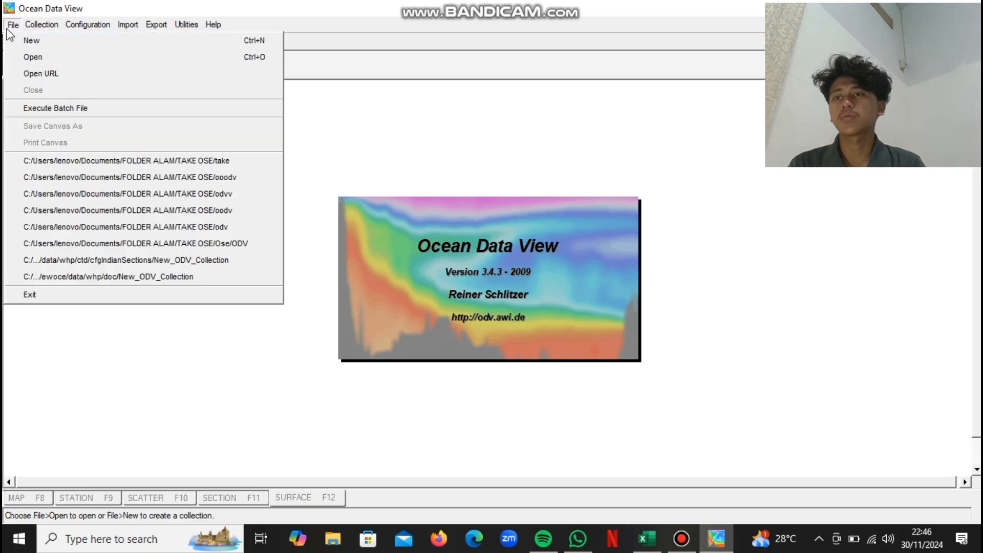
pyautogui.click(22, 37)
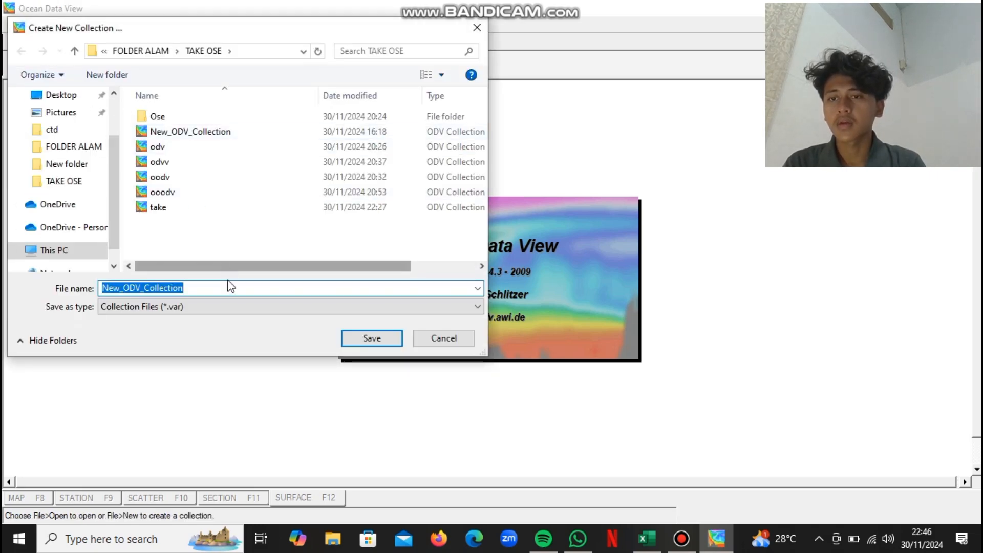
pyautogui.press('BackSpace')
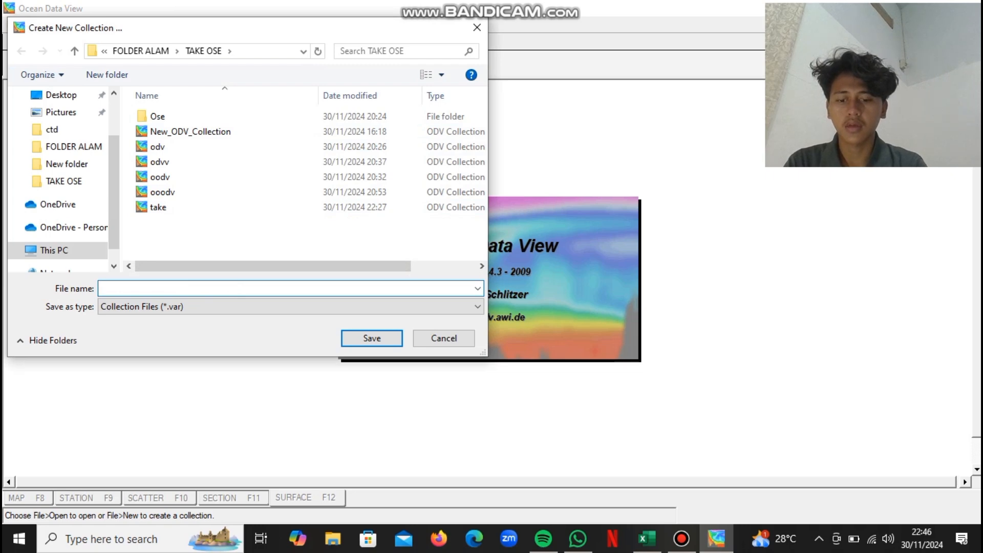
pyautogui.write('odv1')
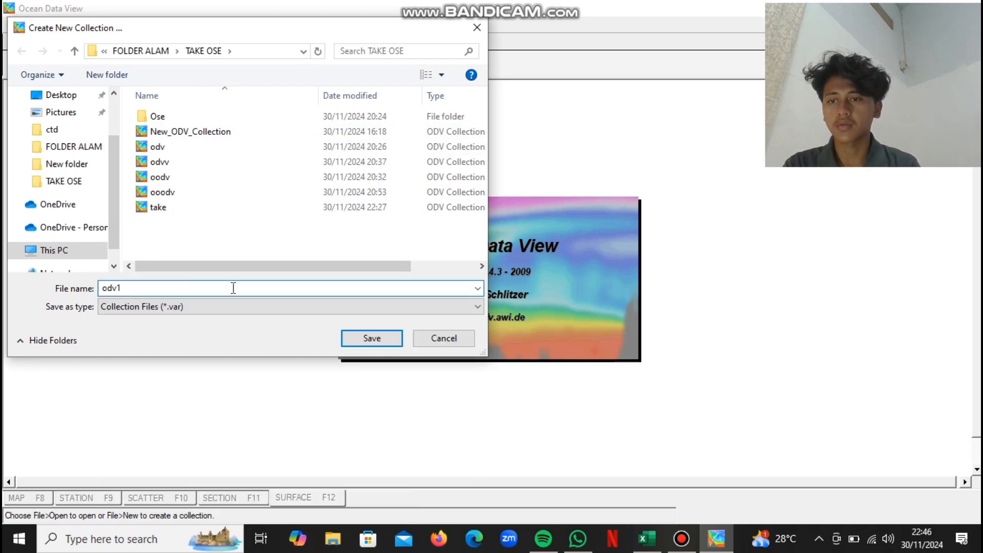
pyautogui.click(377, 338)
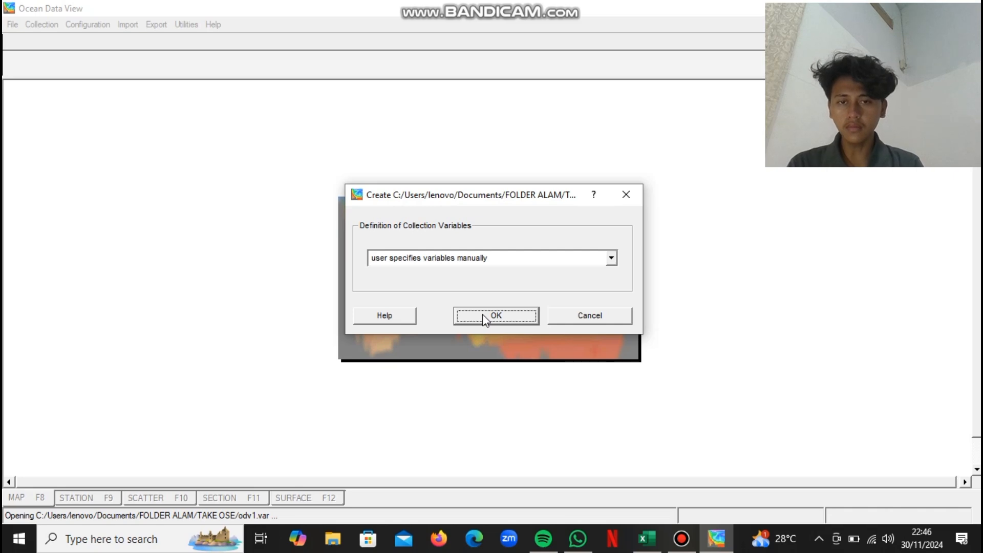
pyautogui.click(482, 315)
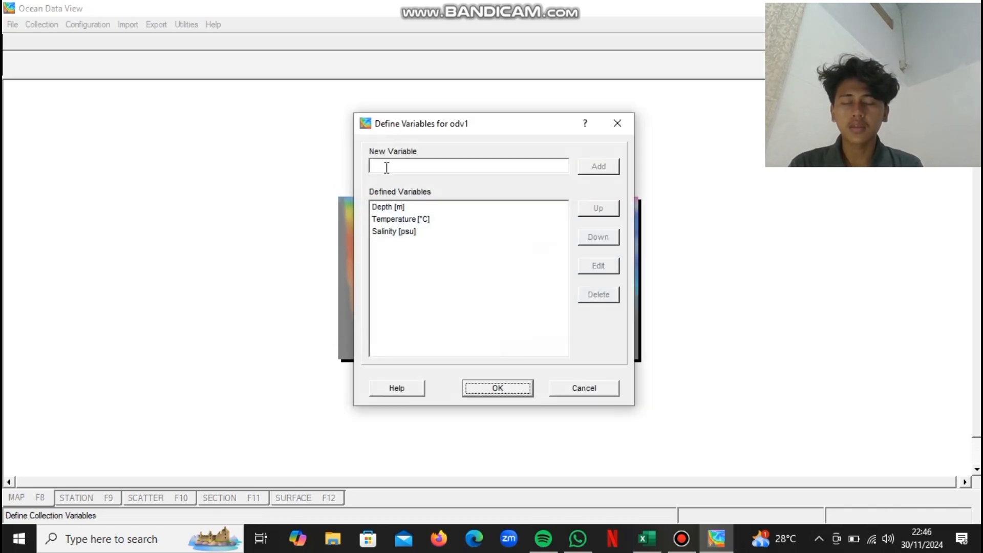
# - Add a pH variable to the defined variables of the odv1 collection
pyautogui.click(386, 167)
pyautogui.write('pH')
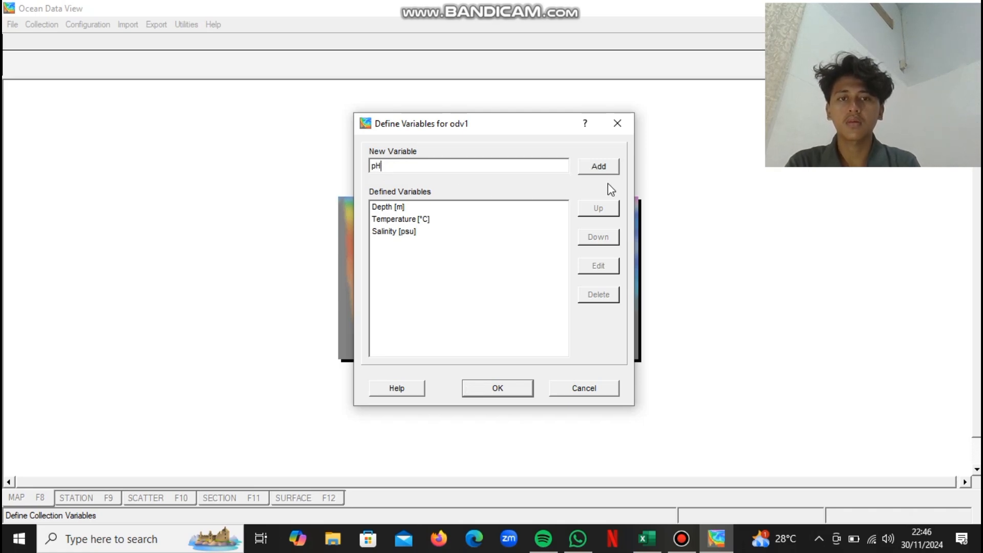
pyautogui.click(598, 168)
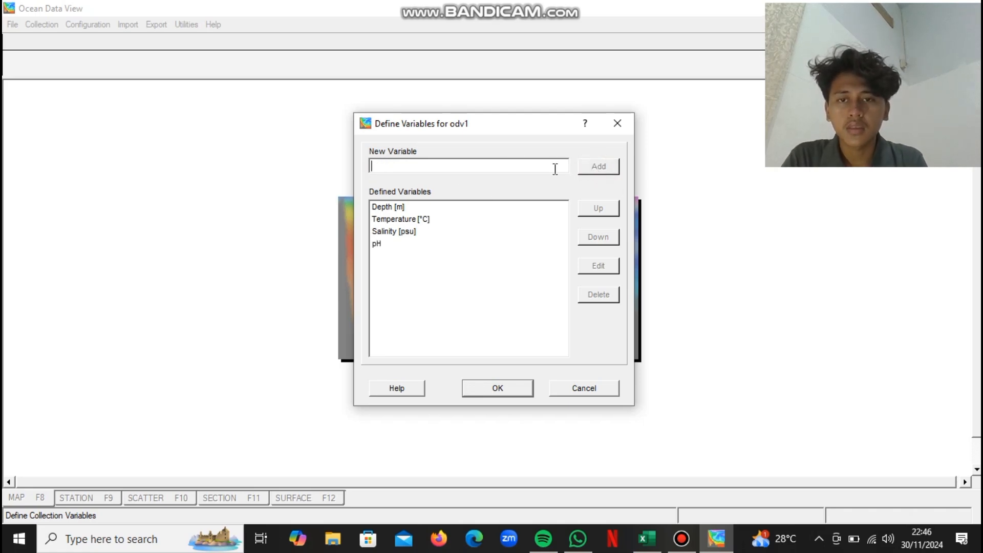
# - Add a DO [mg] variable to the odv1 collection and accept the defined variables
pyautogui.press('capslock')
pyautogui.write('D')
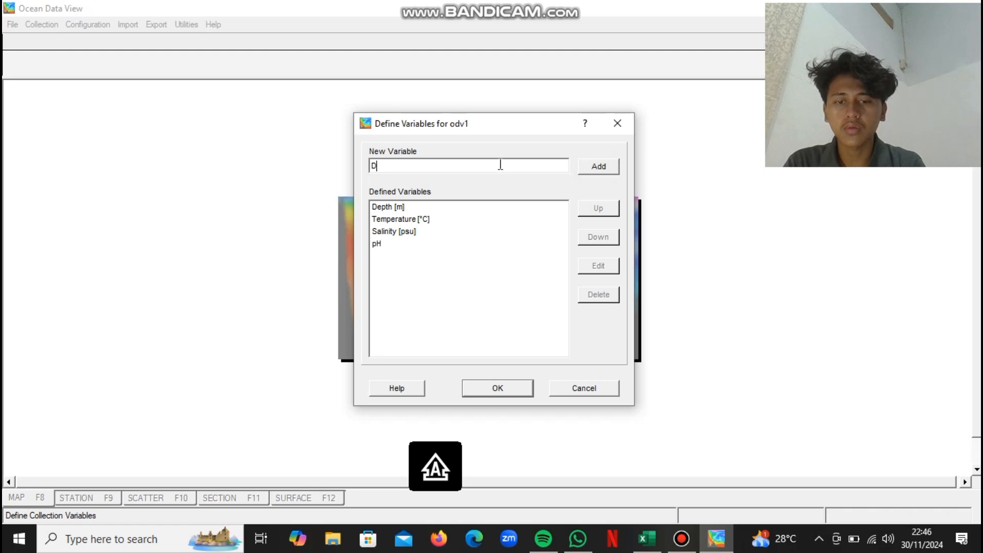
pyautogui.write('O')
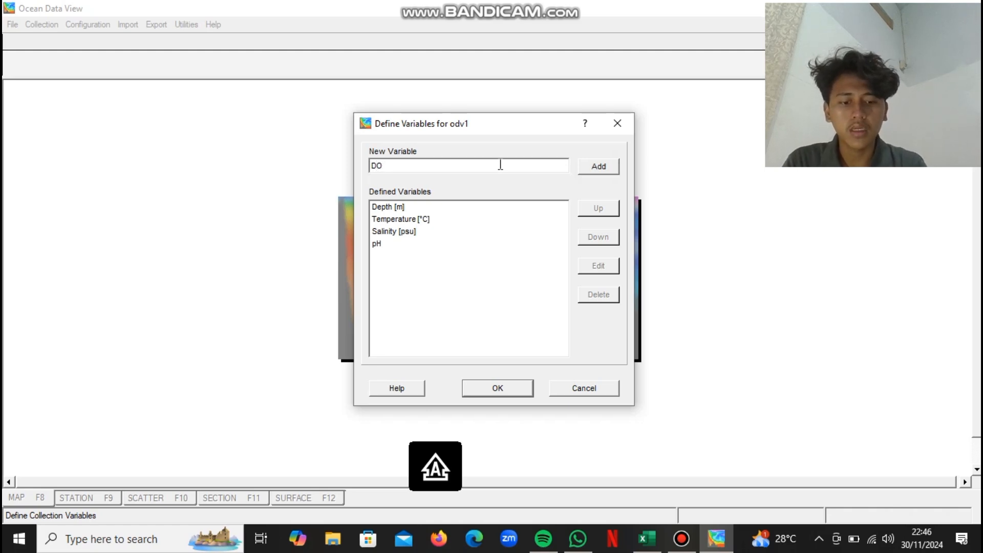
pyautogui.write(' [')
pyautogui.press('capslock')
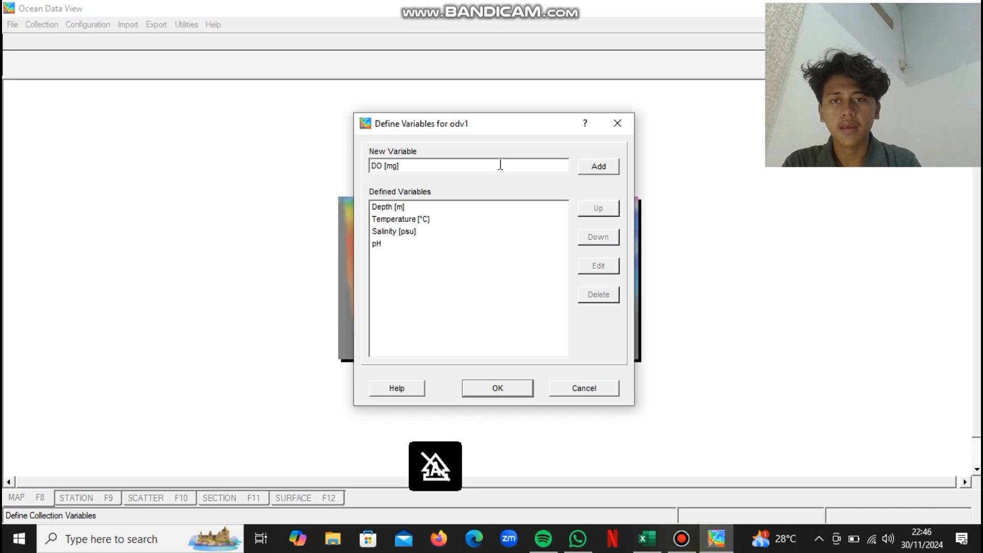
pyautogui.click(600, 173)
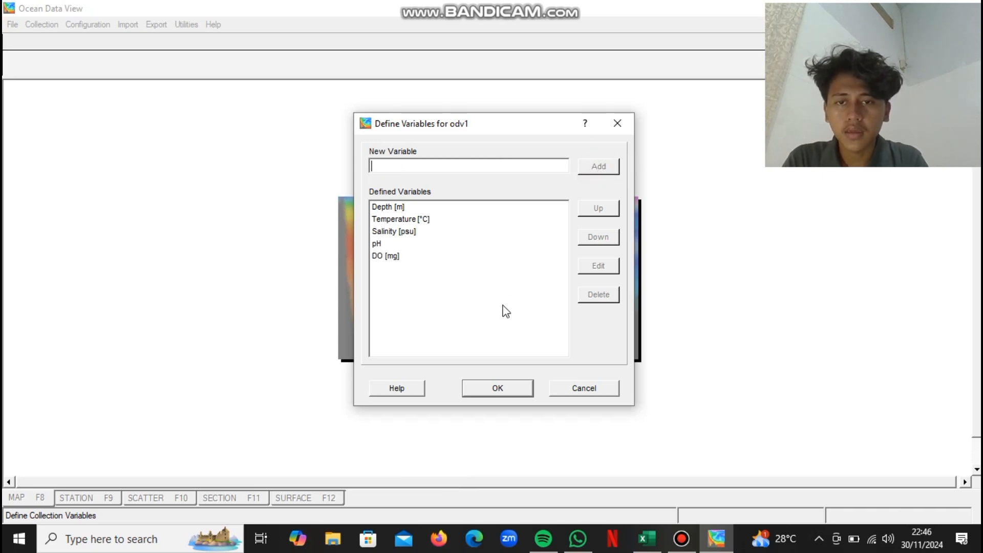
pyautogui.click(499, 387)
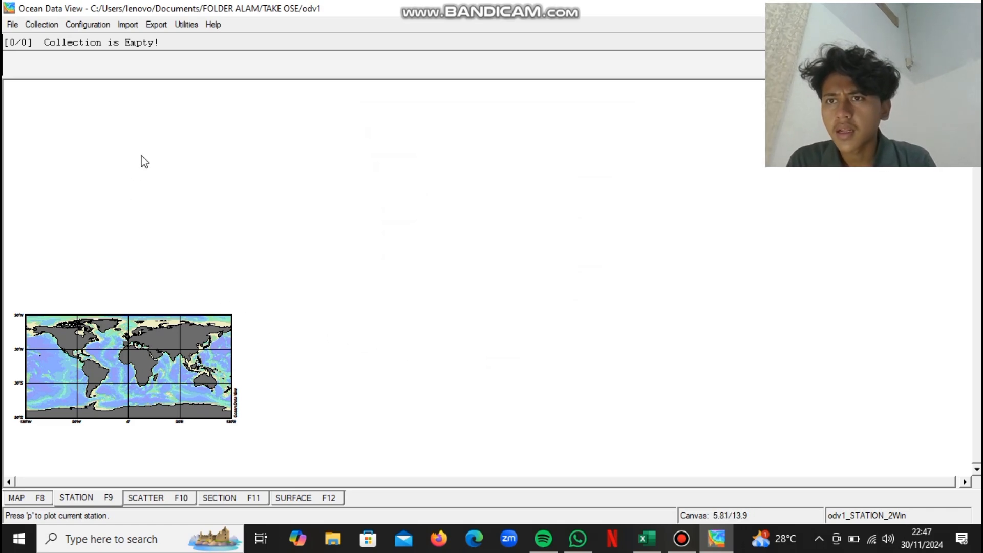
# - Start importing the ODV spreadsheet file "Copy of SALINITAS REVISI." and accept its TAB-separated file properties
pyautogui.click(129, 24)
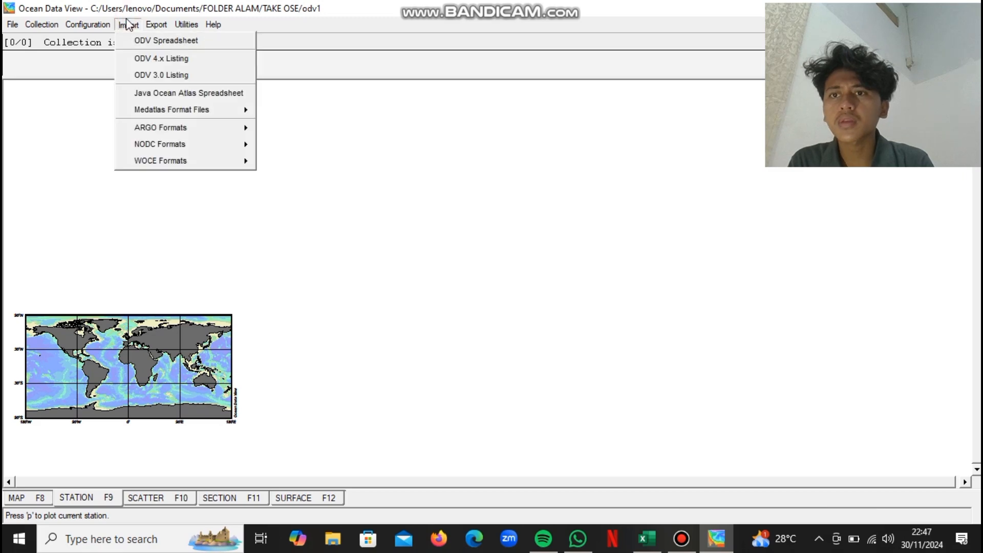
pyautogui.click(149, 45)
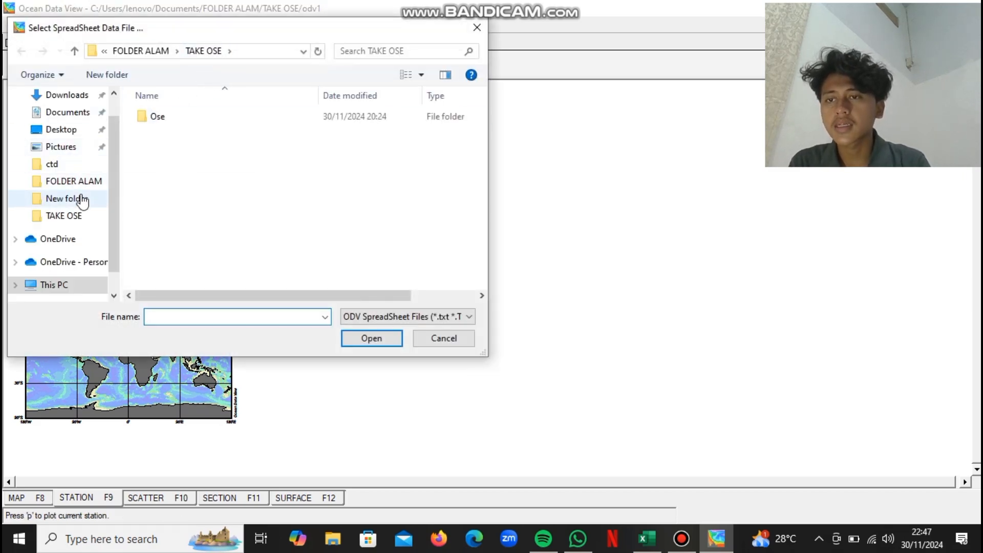
pyautogui.click(72, 184)
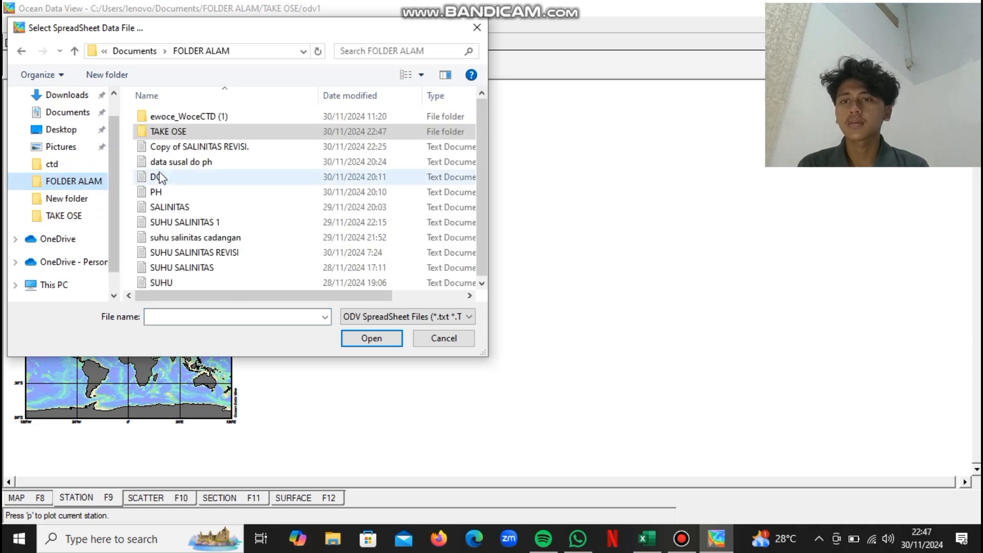
pyautogui.click(199, 148)
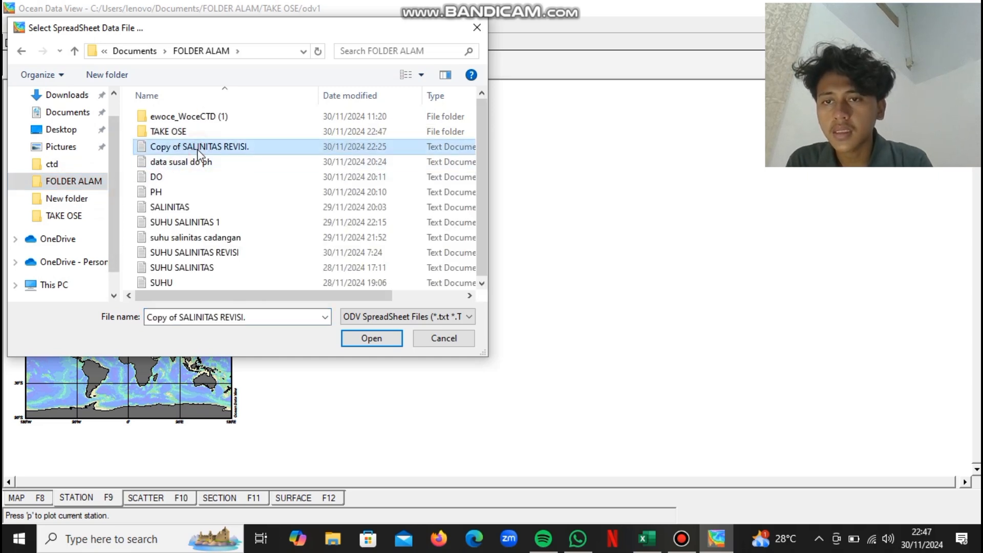
pyautogui.click(372, 338)
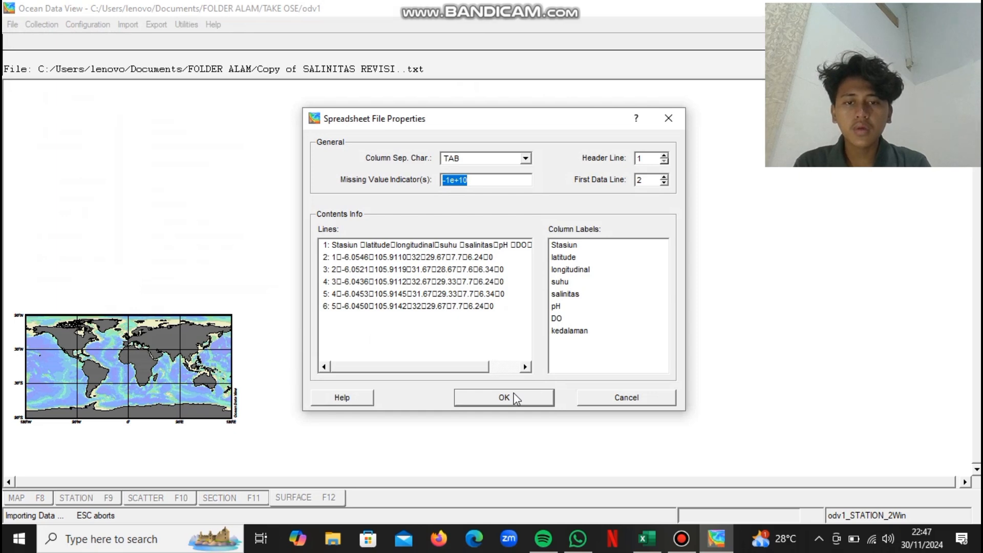
pyautogui.click(515, 397)
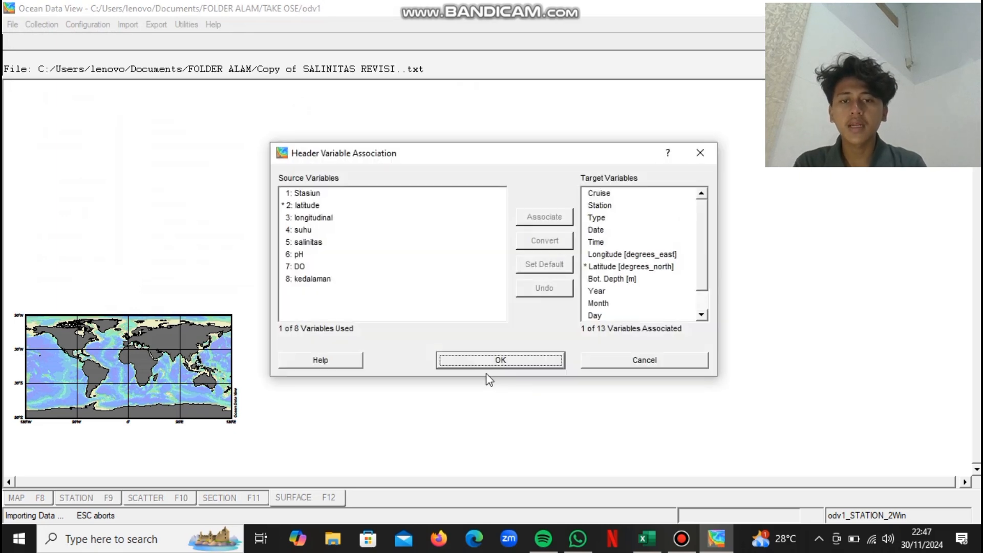
# - Associate the header variables Stasiun with Station and longitudinal with Longitude [degrees_east], and accept the associations
pyautogui.click(290, 193)
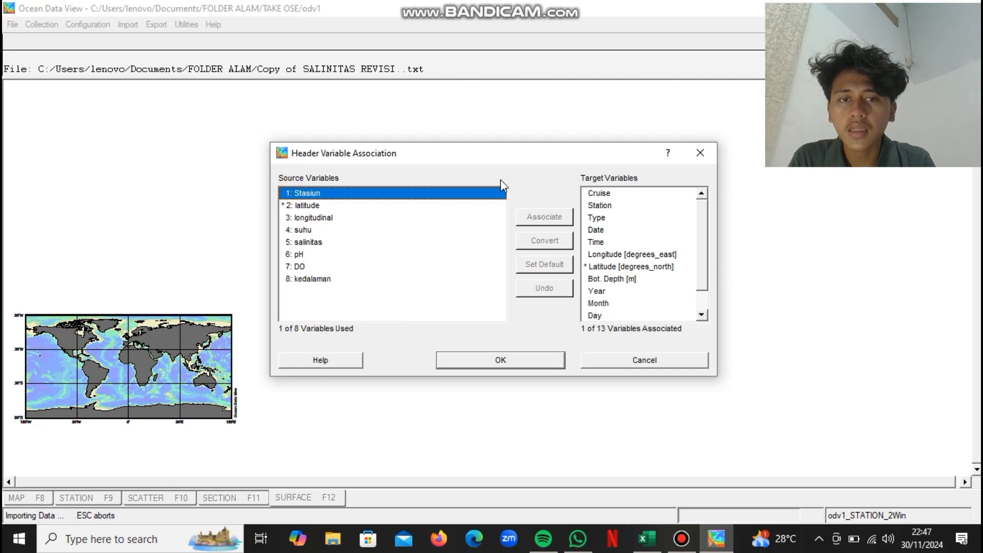
pyautogui.click(607, 206)
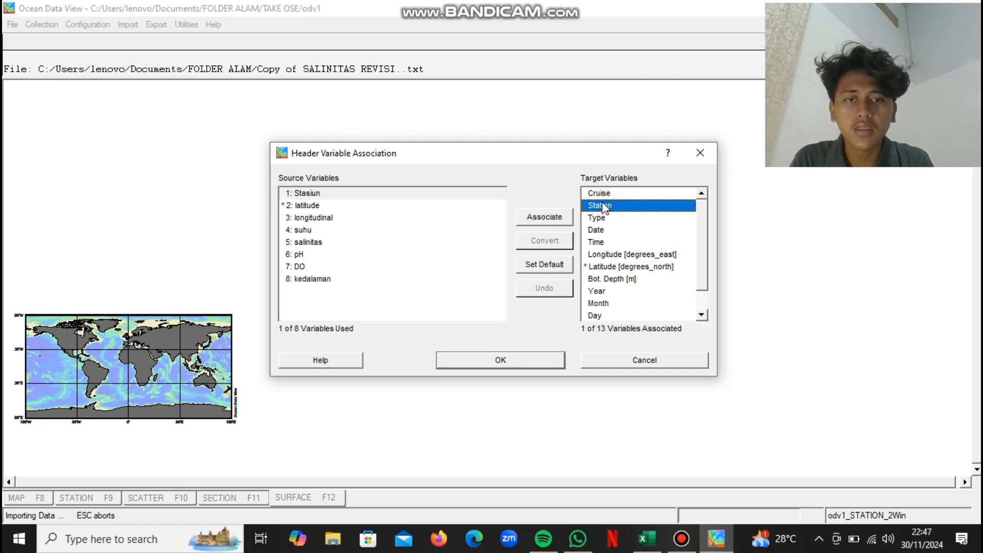
pyautogui.click(544, 220)
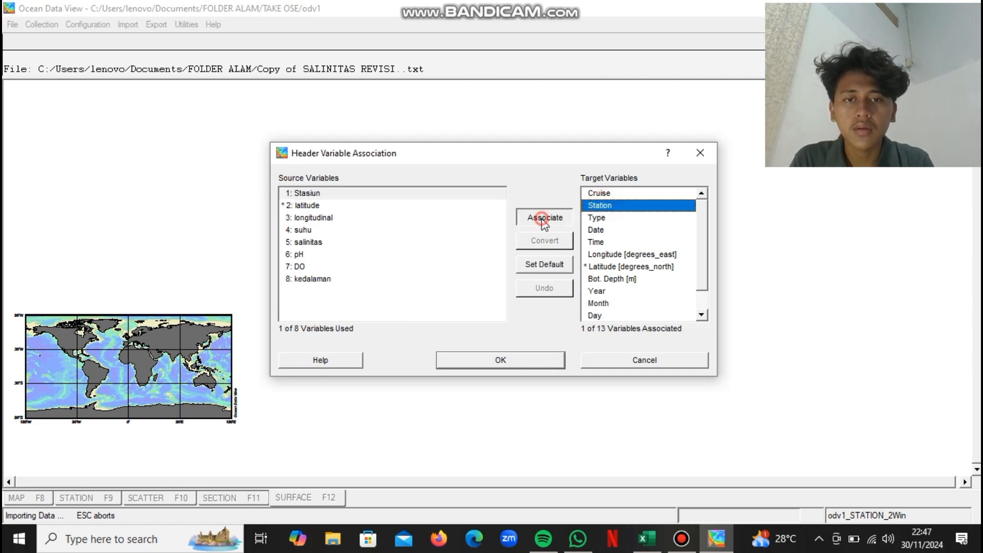
pyautogui.click(319, 218)
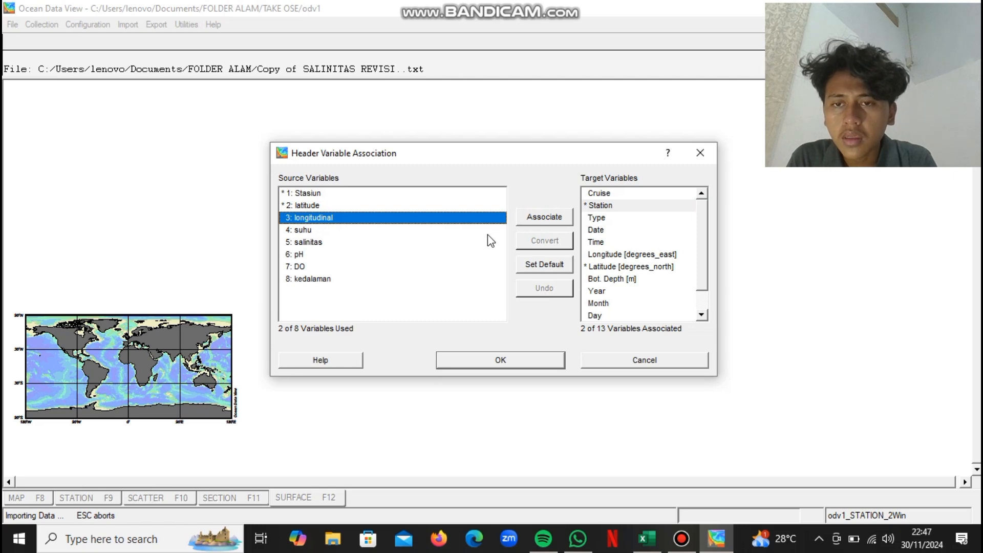
pyautogui.click(596, 255)
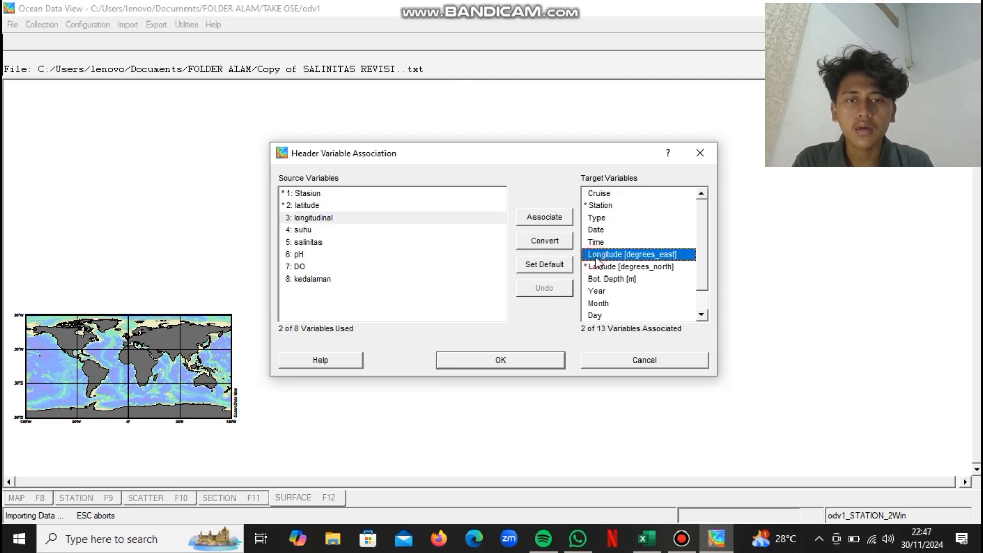
pyautogui.click(545, 219)
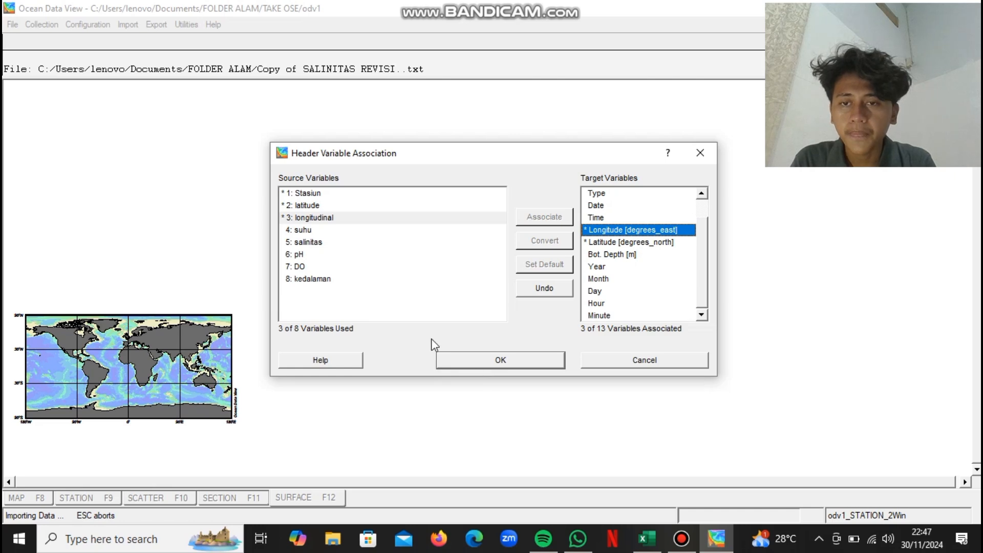
pyautogui.click(454, 361)
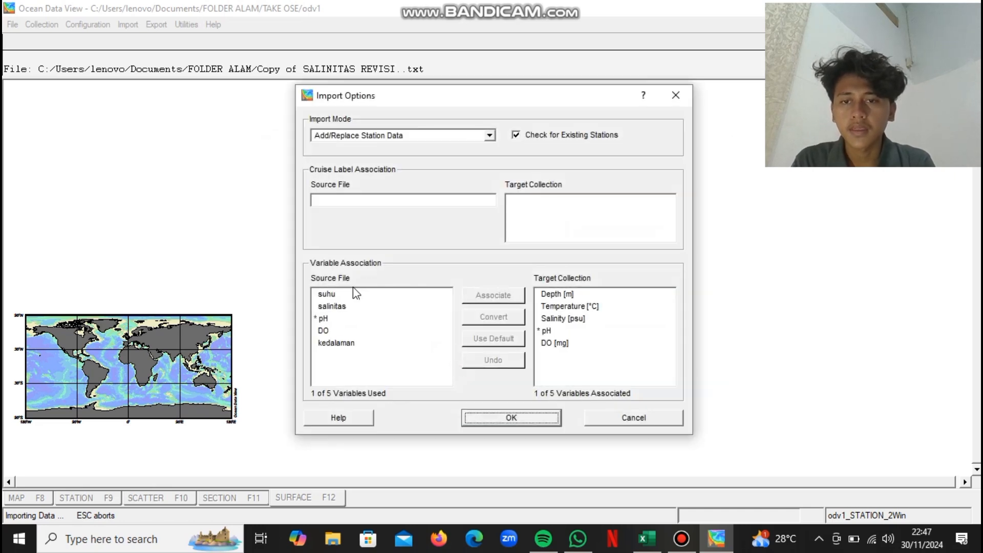
# - Associate the source variables suhu with Temperature [°C] and salinitas with Salinity [psu] in the import options
pyautogui.click(328, 296)
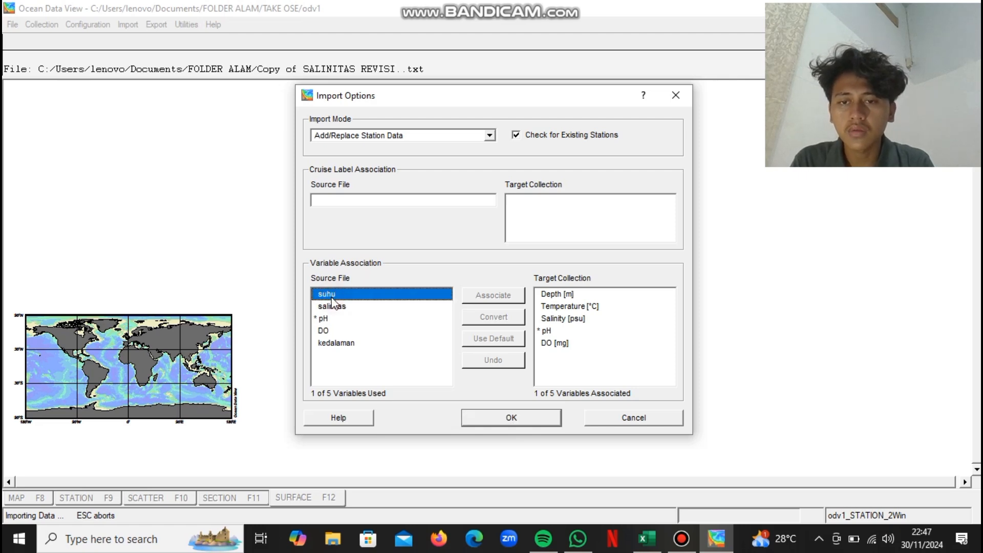
pyautogui.click(546, 306)
pyautogui.click(512, 297)
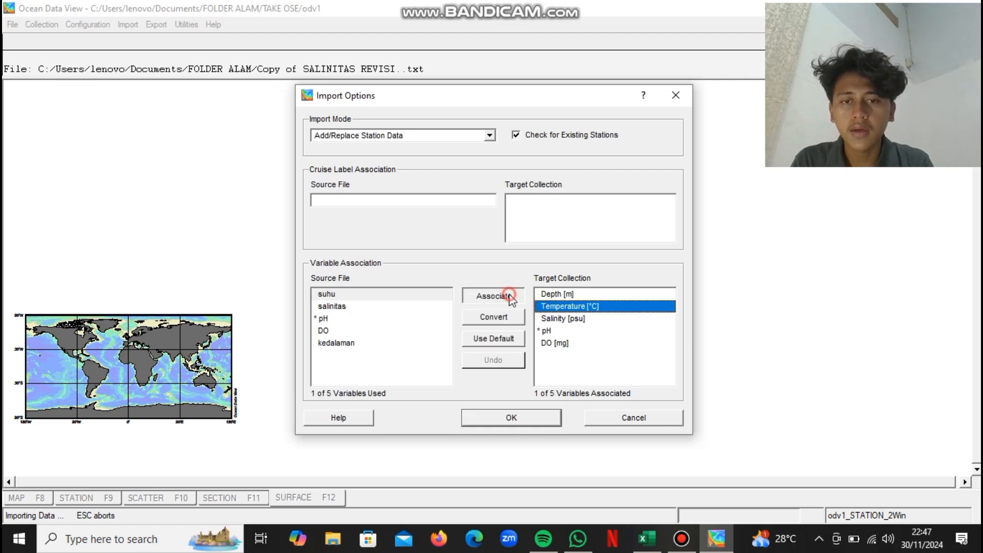
pyautogui.click(347, 306)
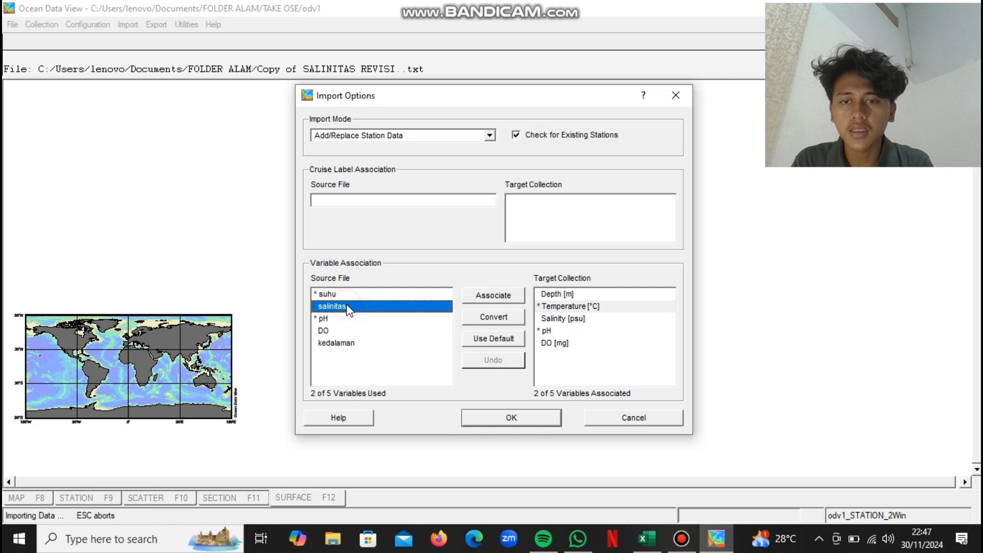
pyautogui.click(552, 320)
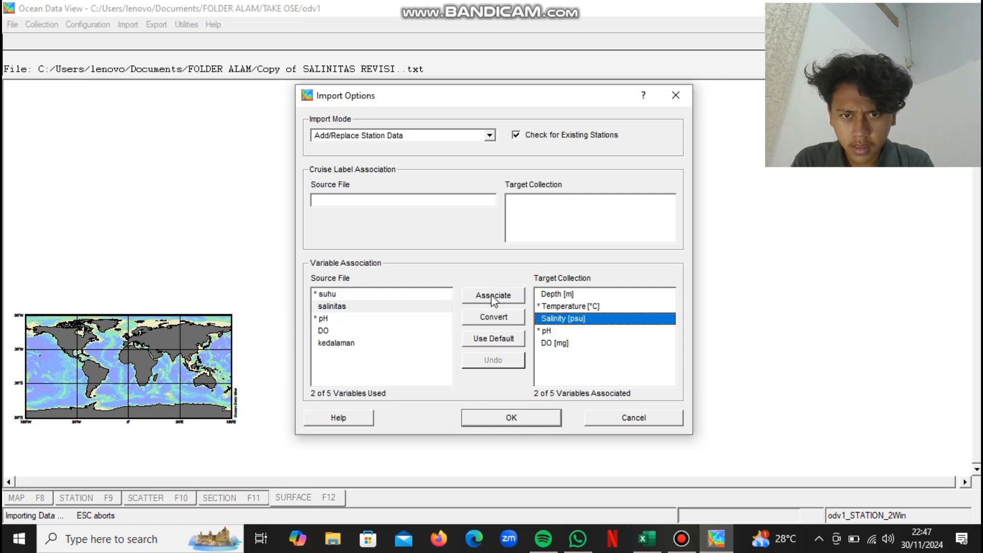
pyautogui.click(491, 295)
# - Associate DO with DO [mg] and kedalaman with Depth [m], and complete the station data import
pyautogui.click(337, 331)
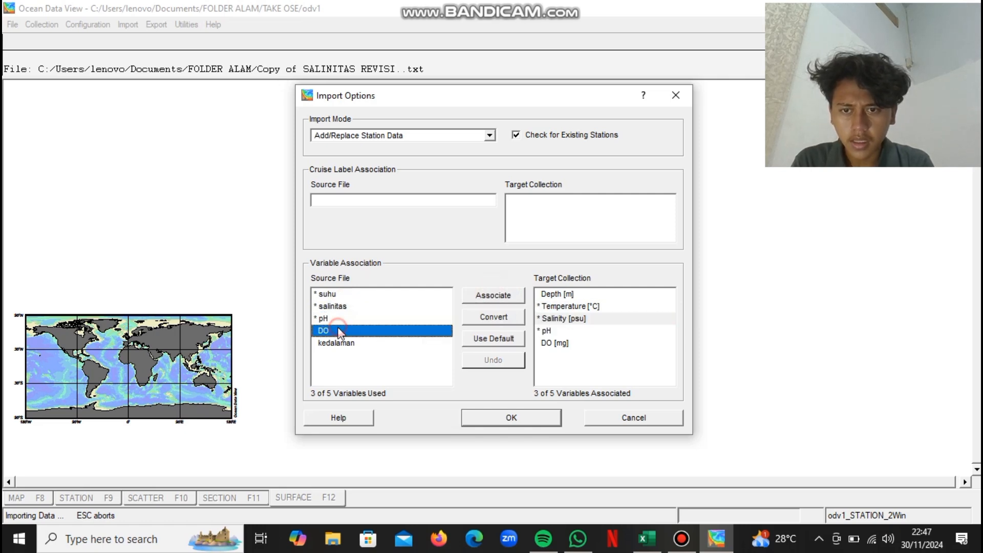
pyautogui.click(563, 343)
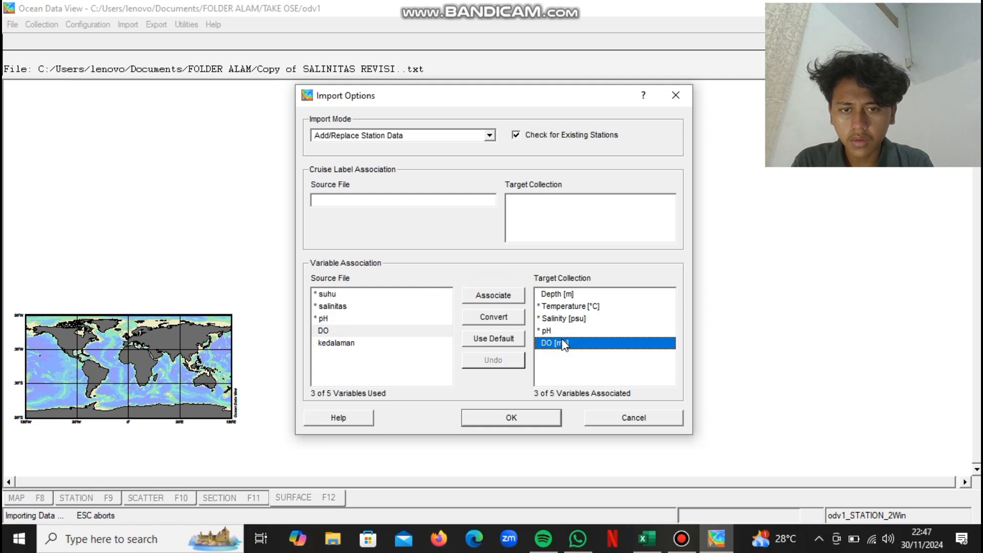
pyautogui.click(481, 295)
pyautogui.click(330, 343)
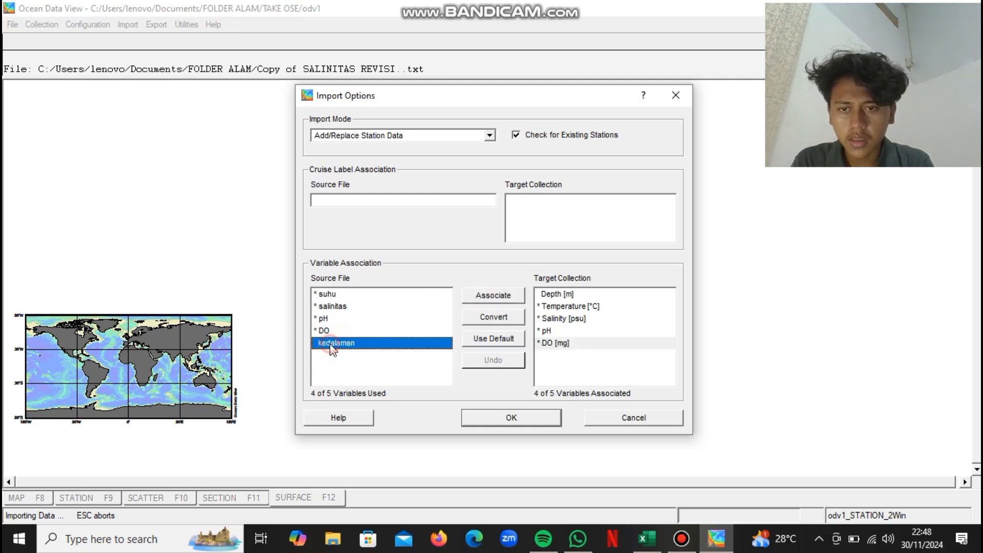
pyautogui.click(552, 294)
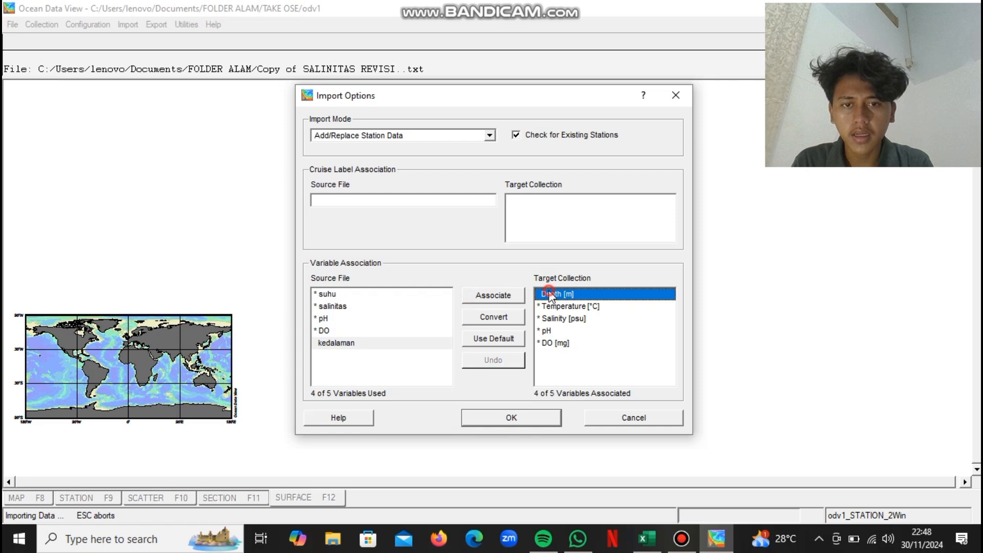
pyautogui.click(511, 296)
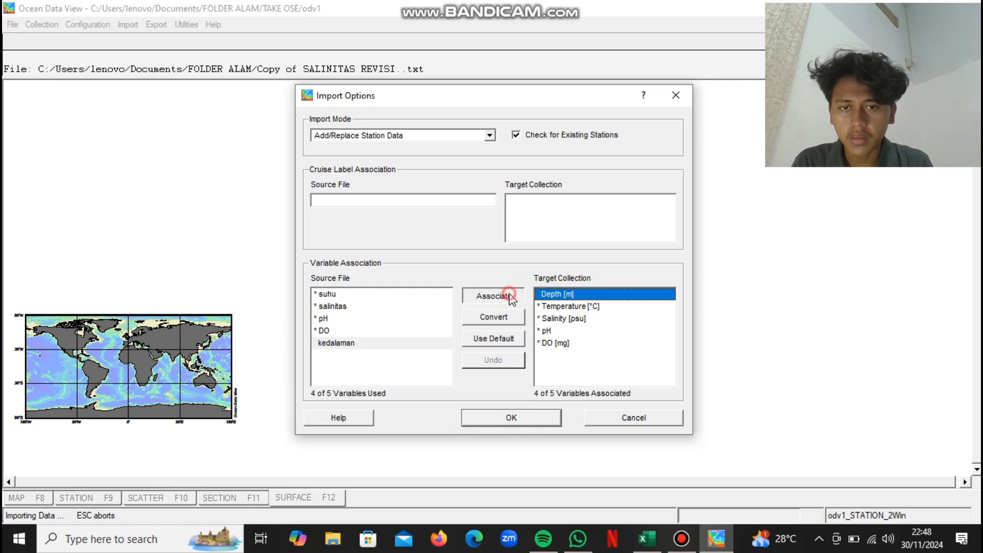
pyautogui.click(495, 416)
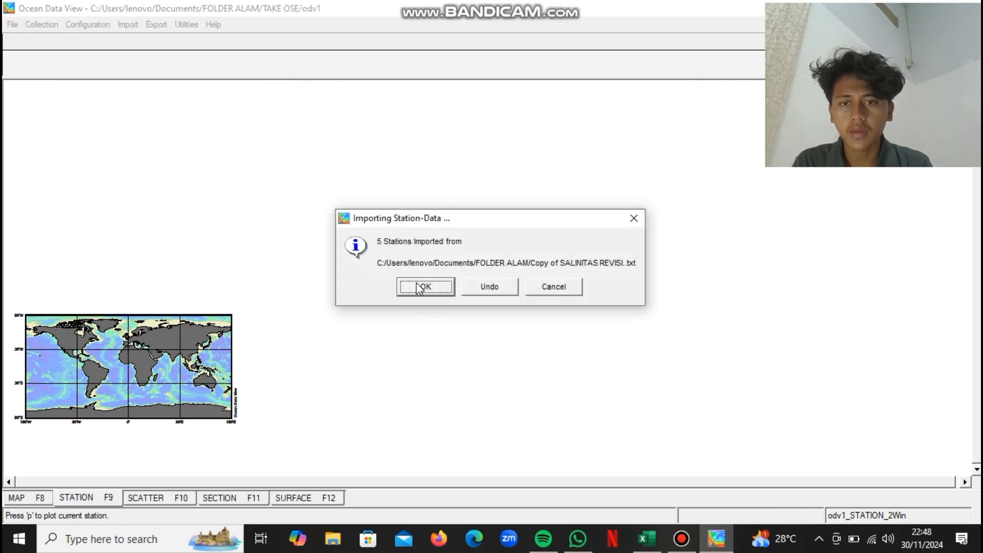
pyautogui.click(423, 287)
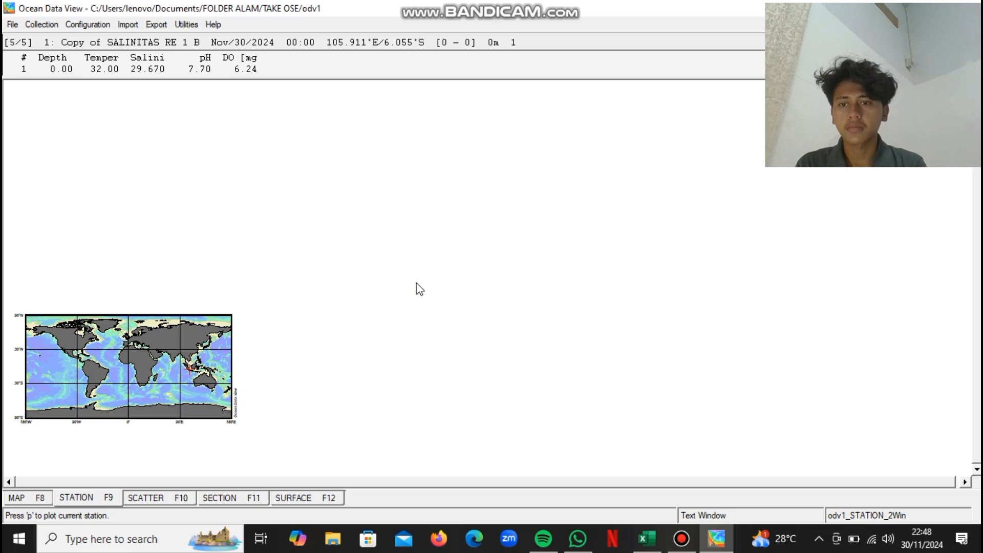
# - Zoom the global station map to the Indonesian region, about 83°E to 137°E and 33°S to 28°N
pyautogui.click(190, 376)
pyautogui.rightClick(190, 376)
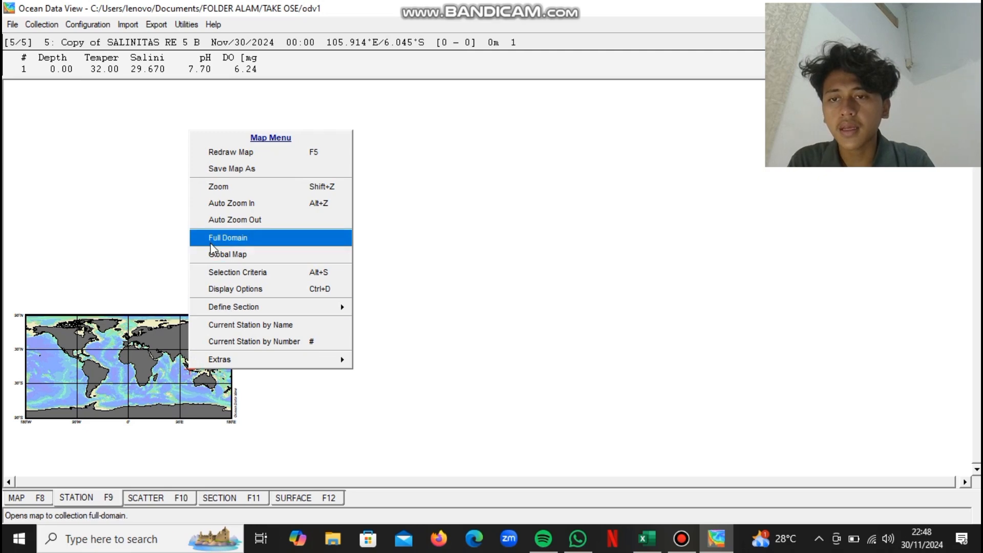
pyautogui.click(219, 188)
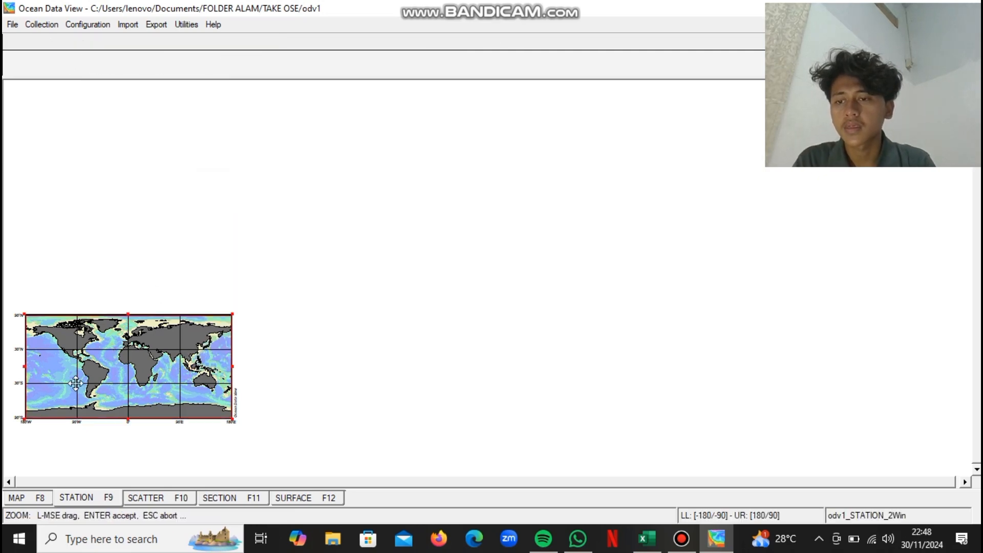
pyautogui.moveTo(23, 419); pyautogui.dragTo(191, 368)
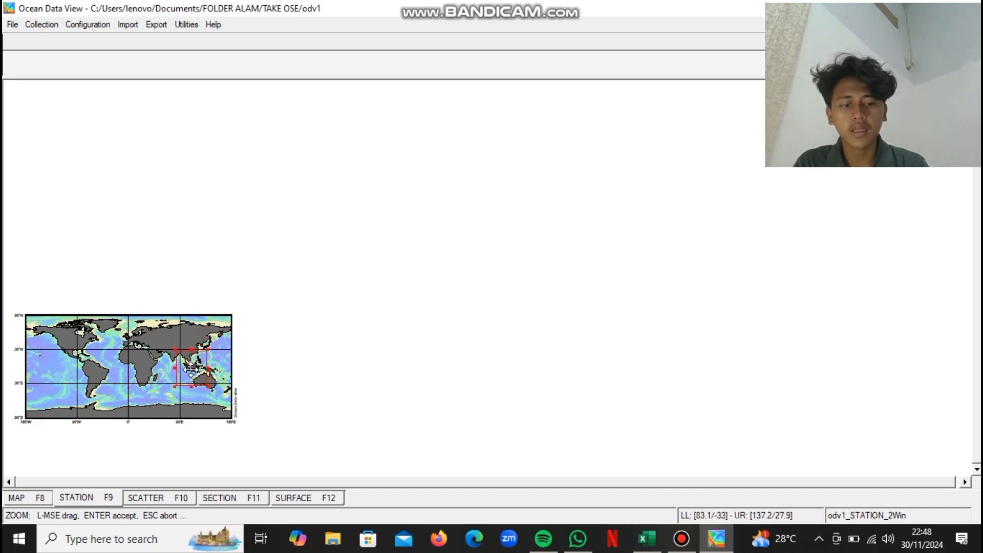
pyautogui.press('Return')
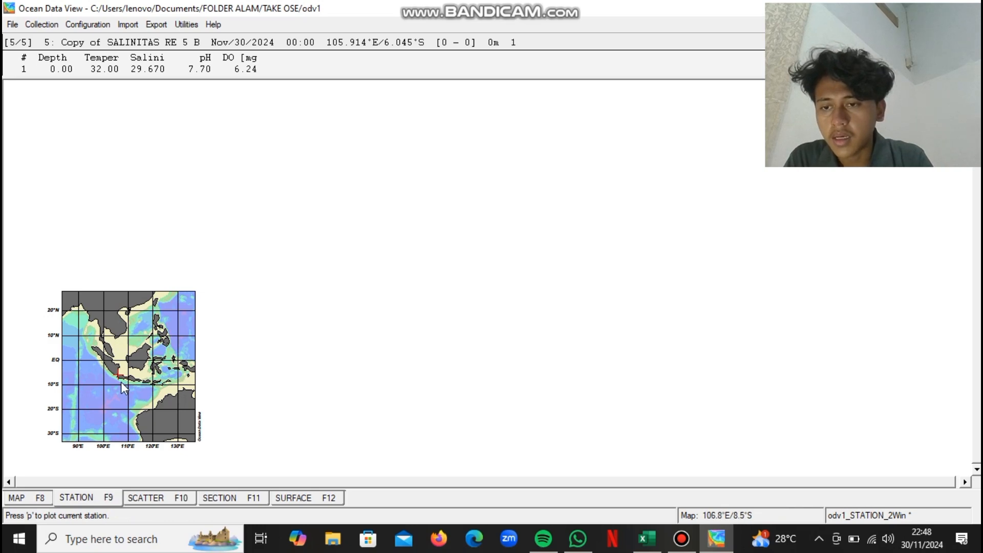
# - Zoom the map in further towards the stations between southern Sumatra and western Java
pyautogui.scroll(2, 122, 383)
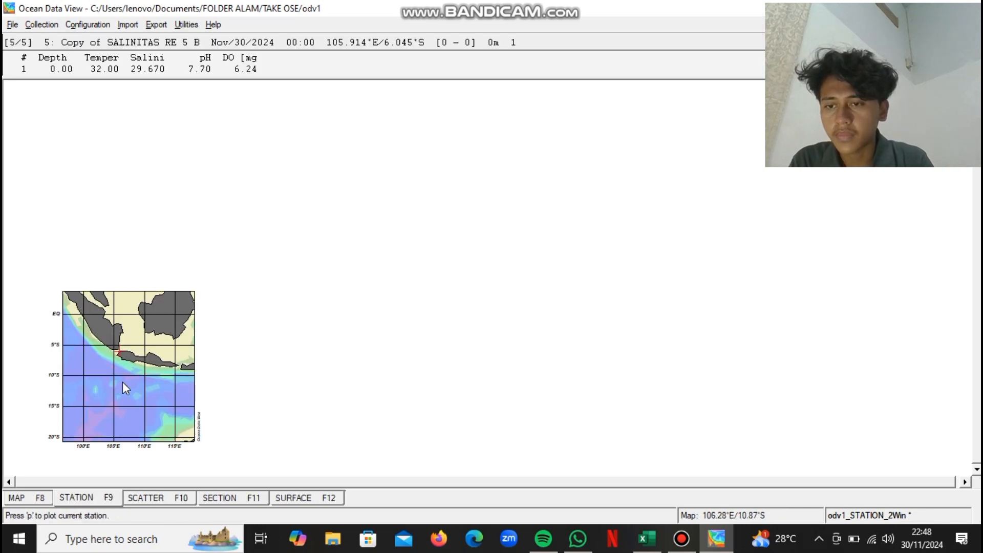
pyautogui.scroll(2, 118, 365)
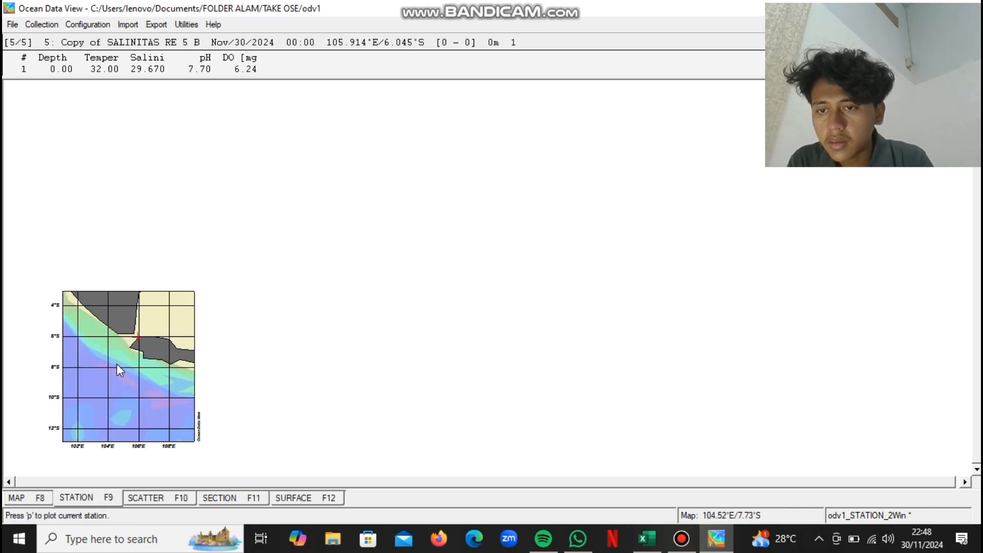
pyautogui.scroll(2, 146, 343)
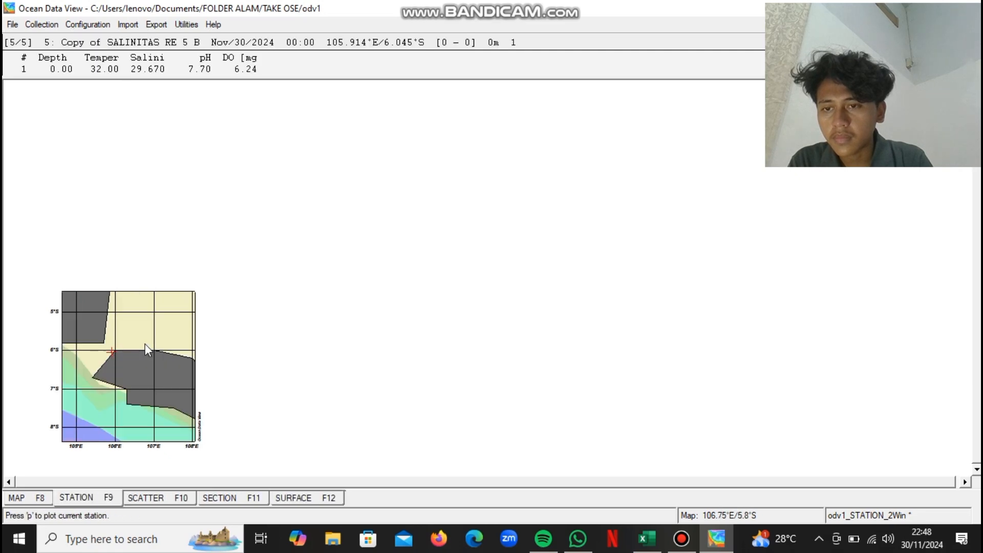
pyautogui.scroll(2, 145, 343)
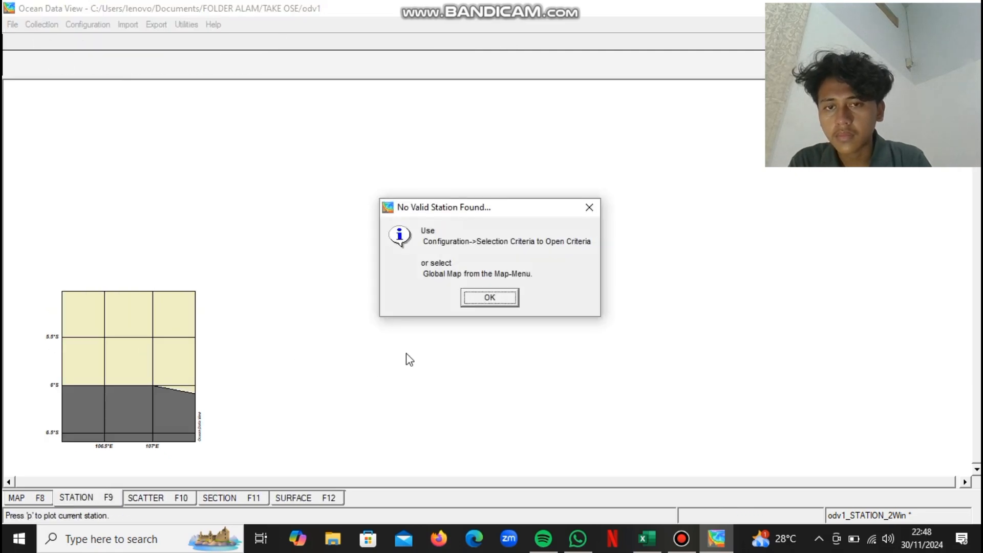
pyautogui.click(480, 296)
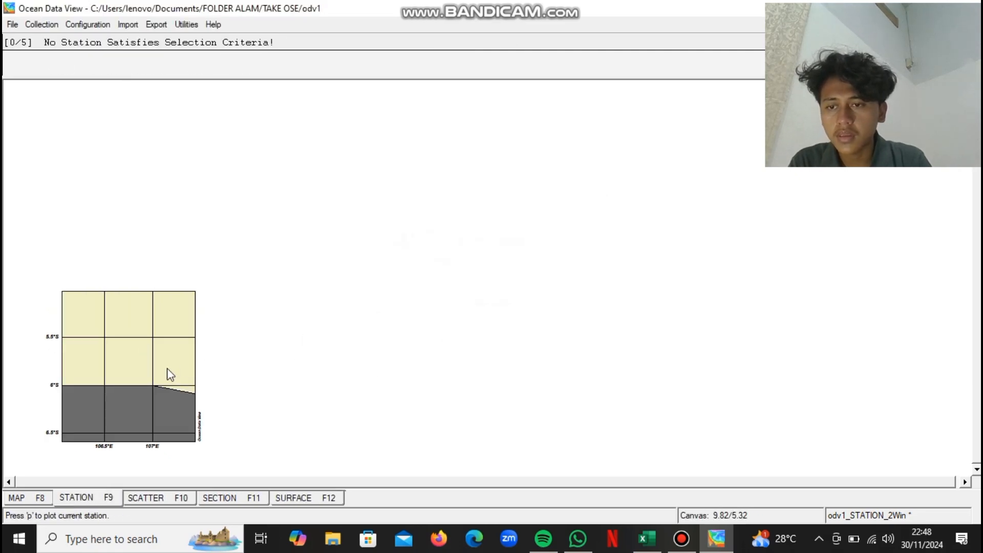
# - Apply automatic zooming to the map to bring the stations off northwestern Java back into its range
pyautogui.rightClick(98, 382)
pyautogui.click(121, 215)
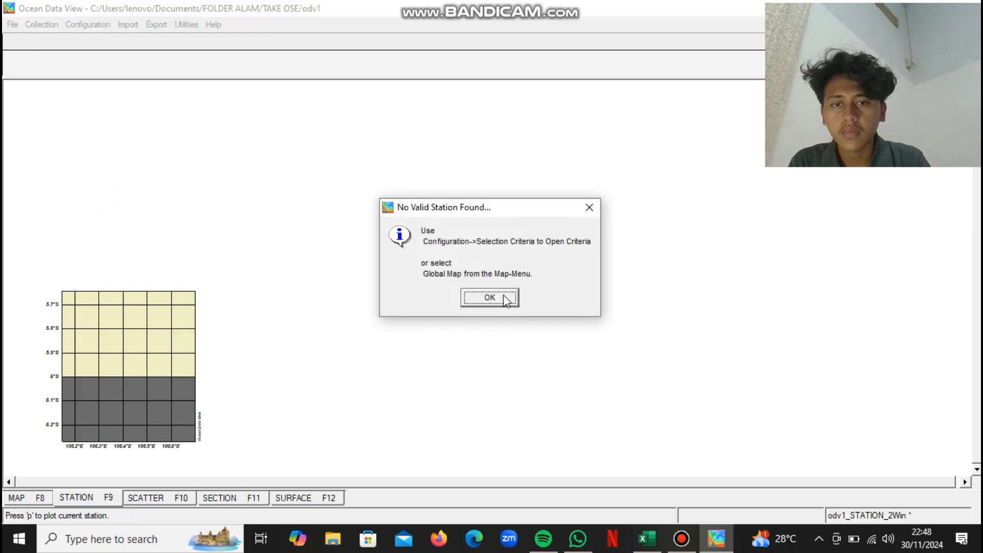
pyautogui.click(509, 299)
pyautogui.click(127, 363)
pyautogui.rightClick(126, 363)
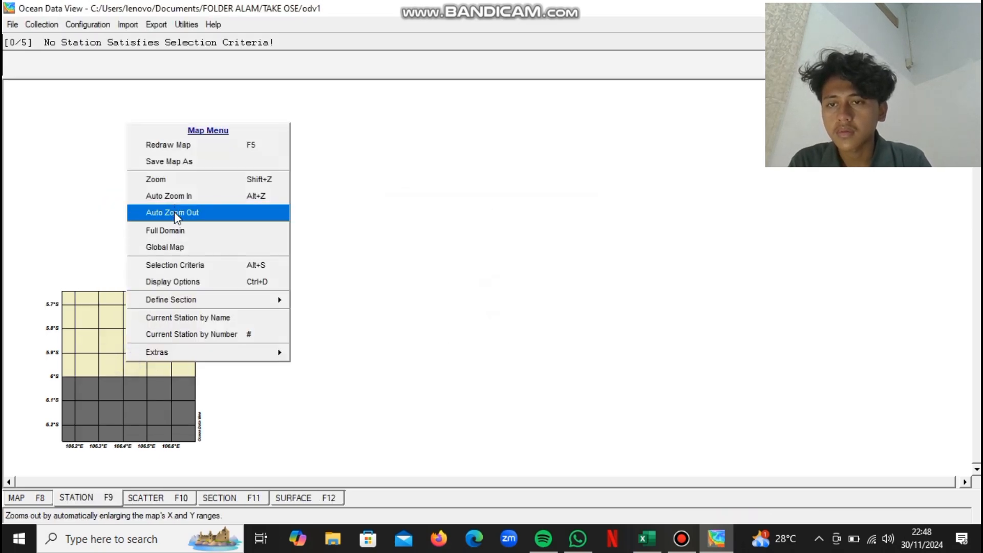
pyautogui.click(174, 212)
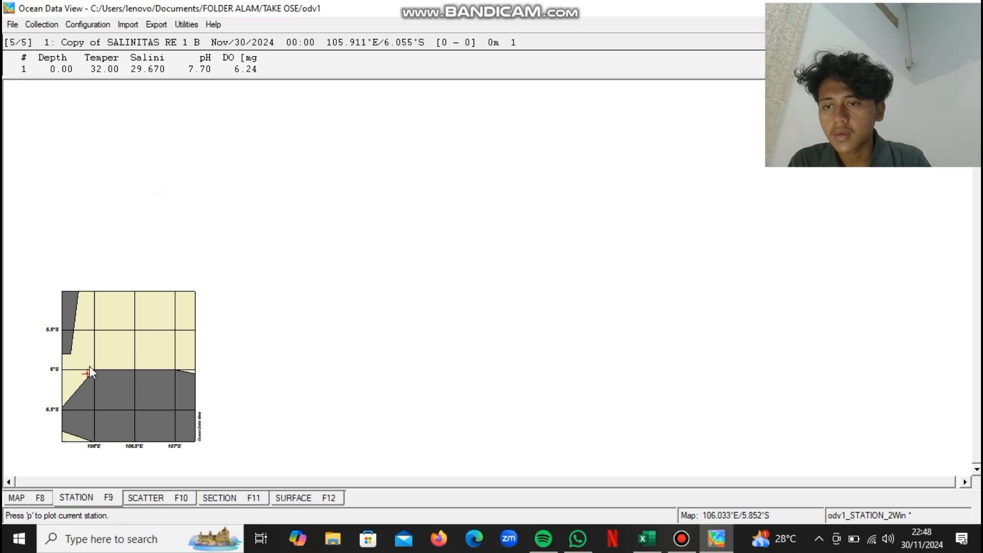
# - Zoom the map closely around the stations, to about 105.61°E to 106.05°E and 6.28°S to 5.88°S
pyautogui.rightClick(91, 370)
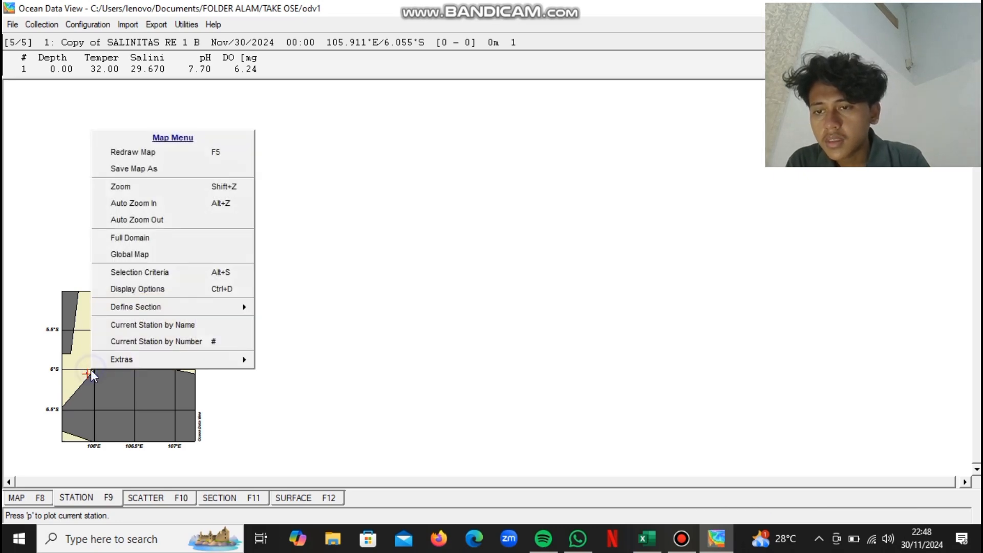
pyautogui.click(151, 190)
pyautogui.moveTo(195, 291); pyautogui.dragTo(83, 377)
pyautogui.press('Return')
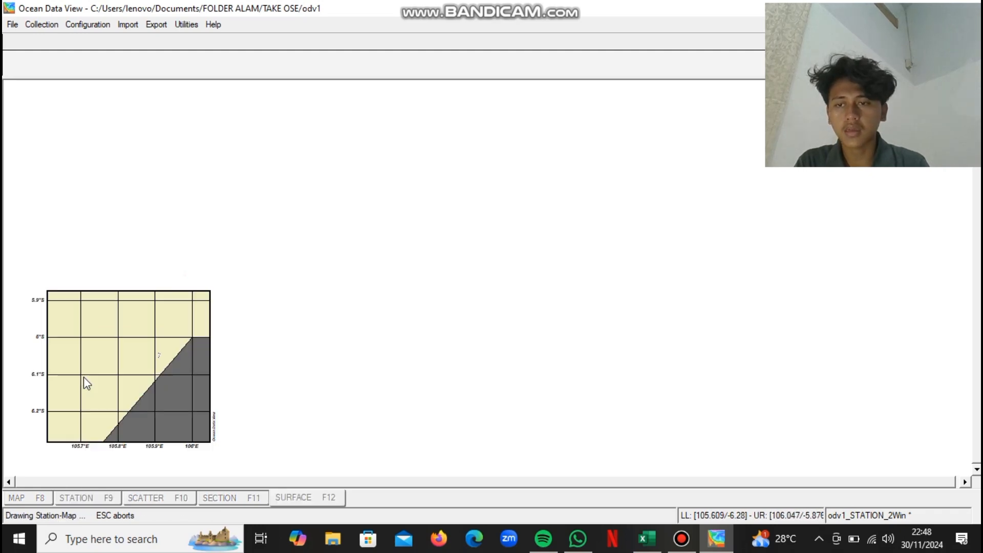
# - Start another manual zoom of the map to narrow it tightly onto the station cluster
pyautogui.rightClick(172, 354)
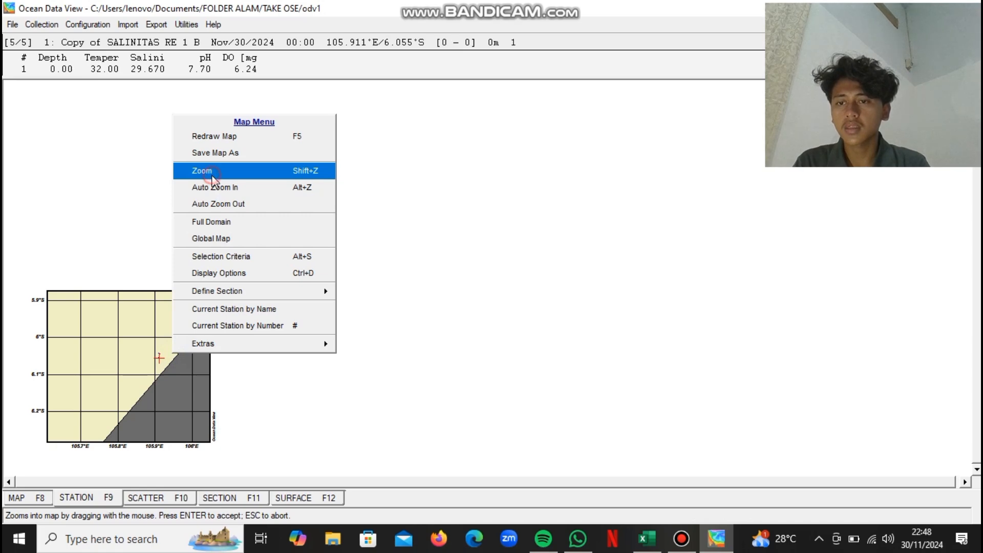
pyautogui.click(211, 174)
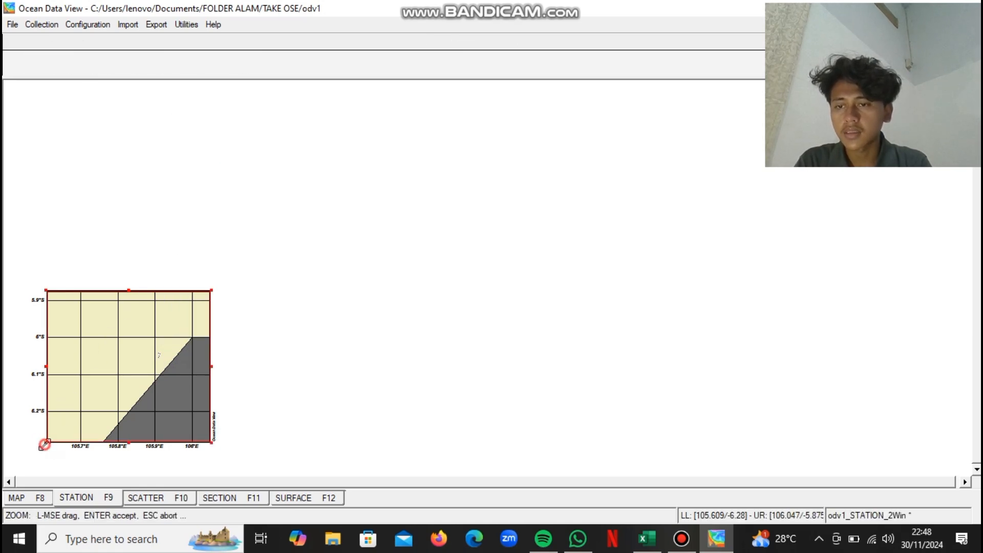
# - Zoom the station map to the area from about 105.861°E, 6.095°S to 105.976°E and make station 4 current
pyautogui.moveTo(44, 444); pyautogui.dragTo(166, 352)
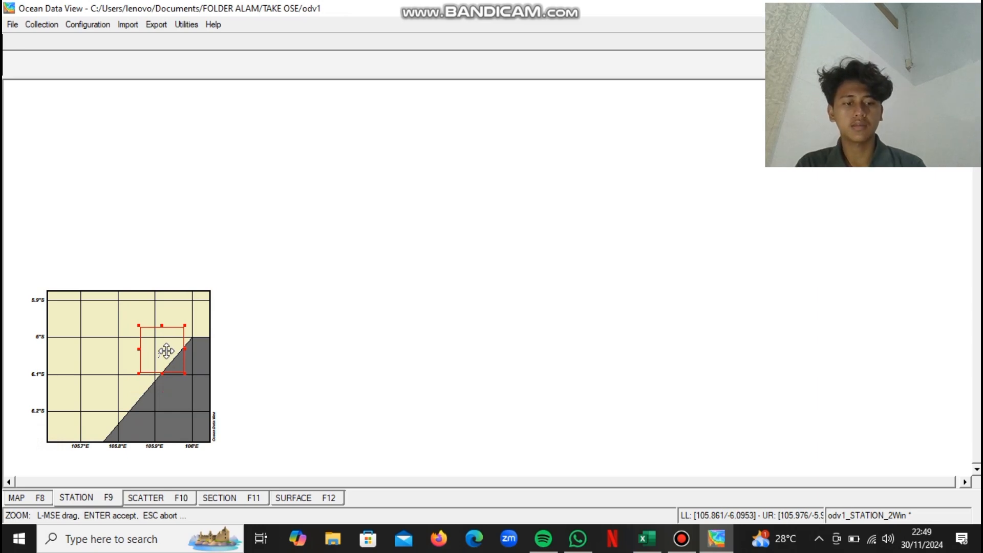
pyautogui.press('Return')
pyautogui.click(124, 382)
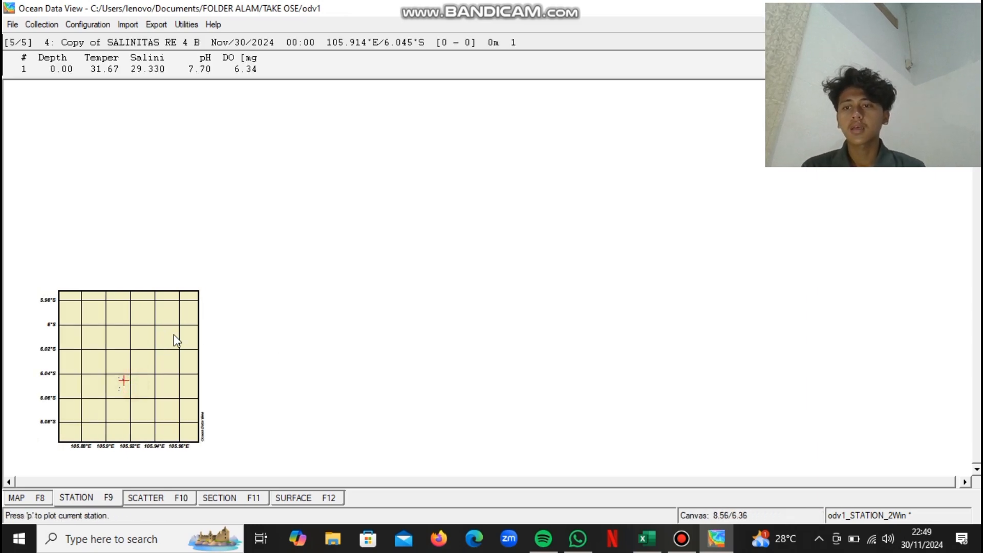
# - Zoom the map further around the station cluster, from about 105.897°E, 6.063°S to 105.923°E
pyautogui.rightClick(136, 338)
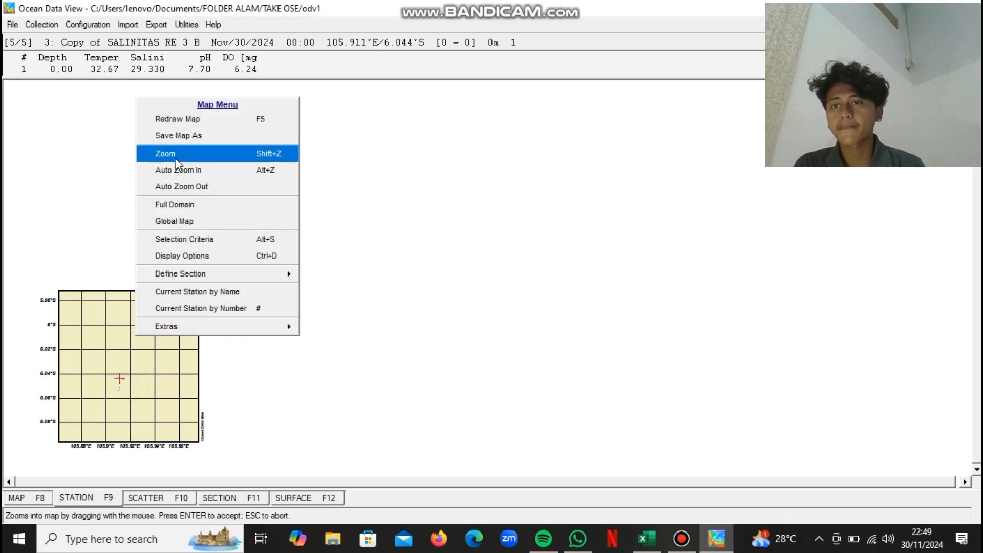
pyautogui.click(174, 157)
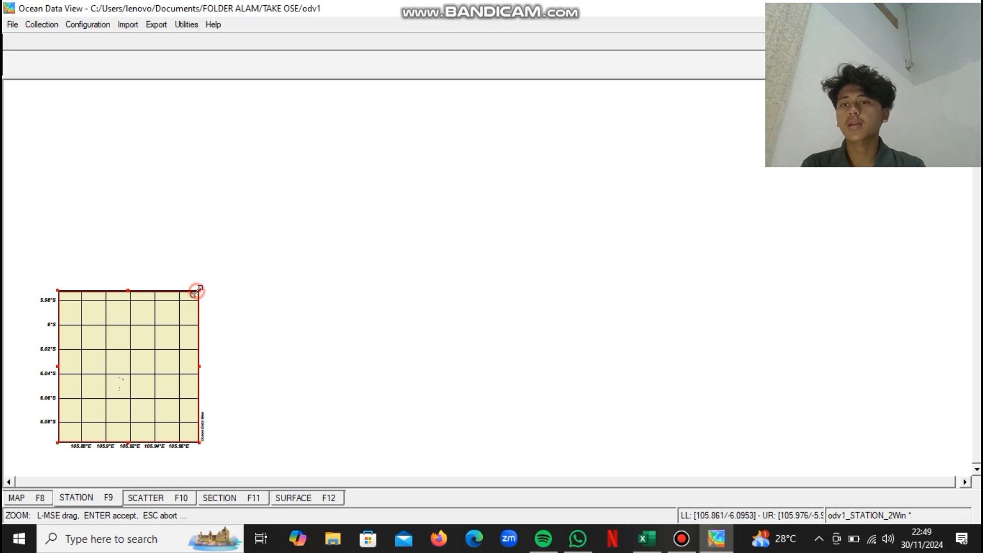
pyautogui.moveTo(197, 291); pyautogui.dragTo(121, 382)
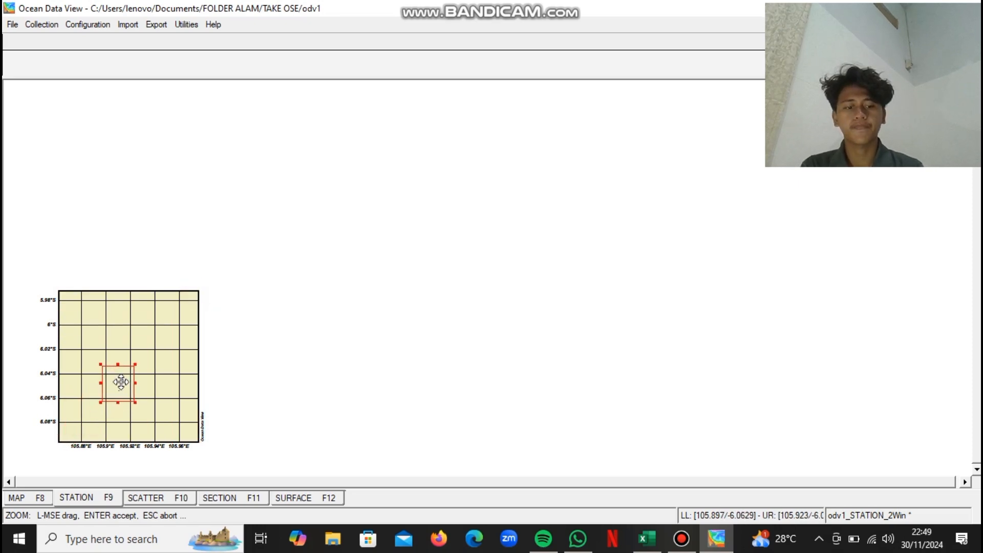
pyautogui.press('Return')
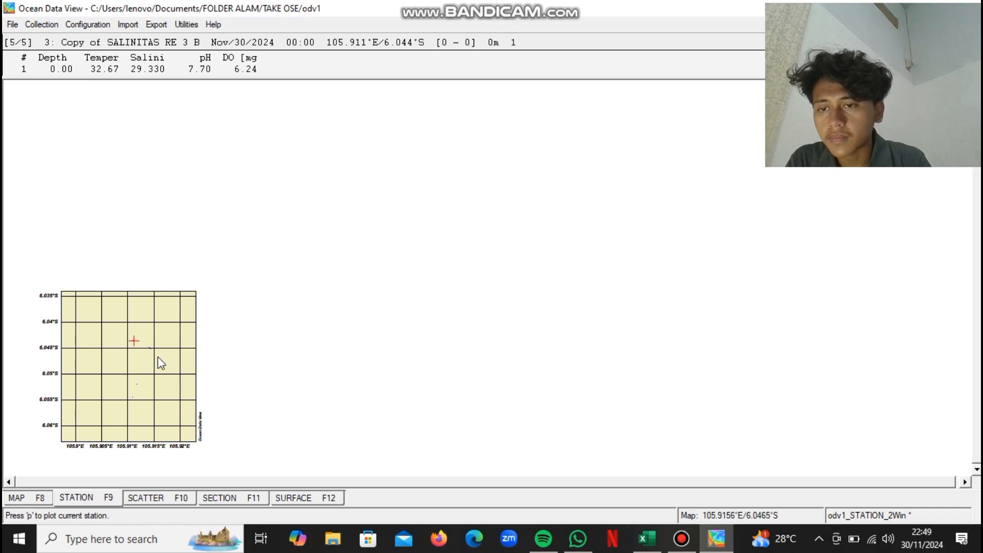
# - Tighten the map zoom around the stations to a frame from about 105.902°E, 6.058°S to 105.917°E
pyautogui.rightClick(162, 400)
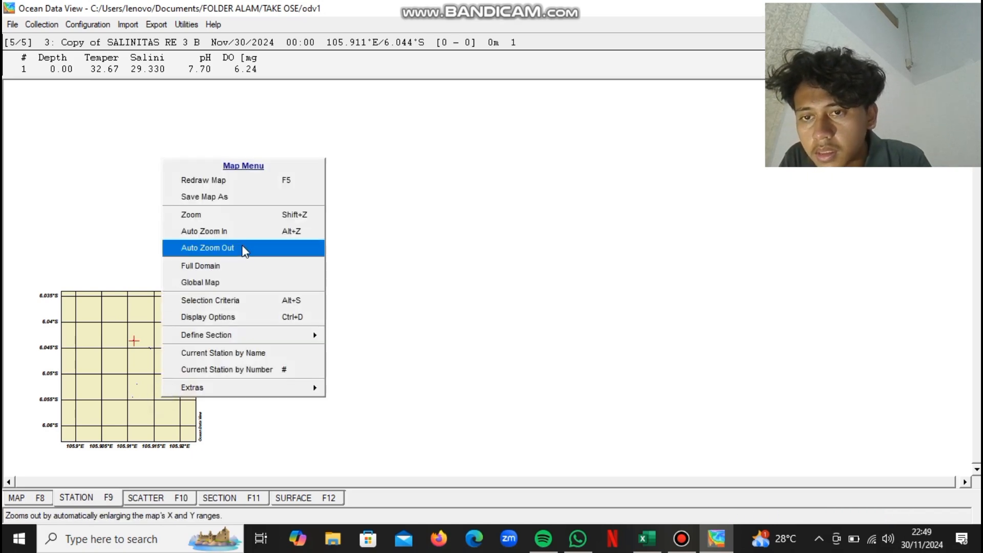
pyautogui.click(220, 216)
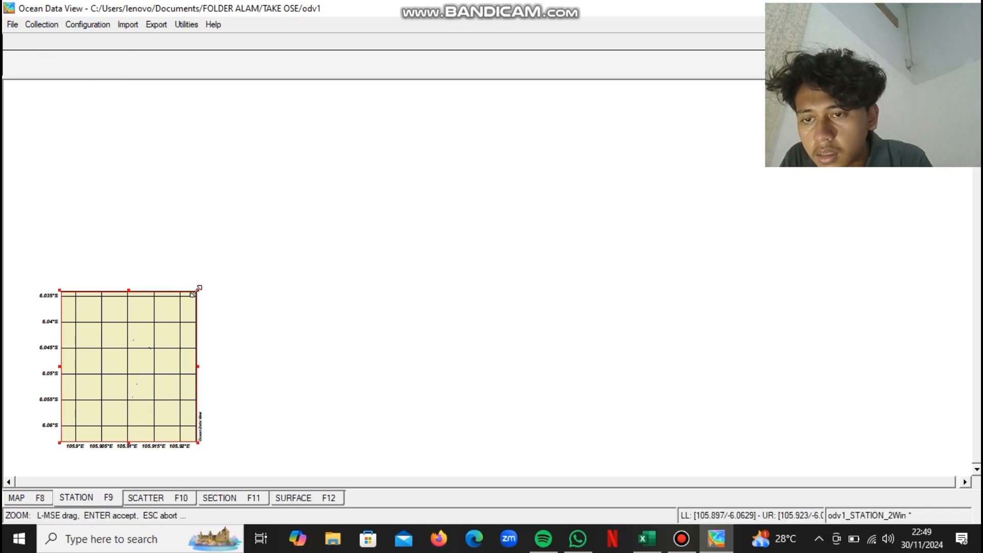
pyautogui.moveTo(199, 288); pyautogui.dragTo(142, 348)
pyautogui.moveTo(103, 410); pyautogui.dragTo(126, 386)
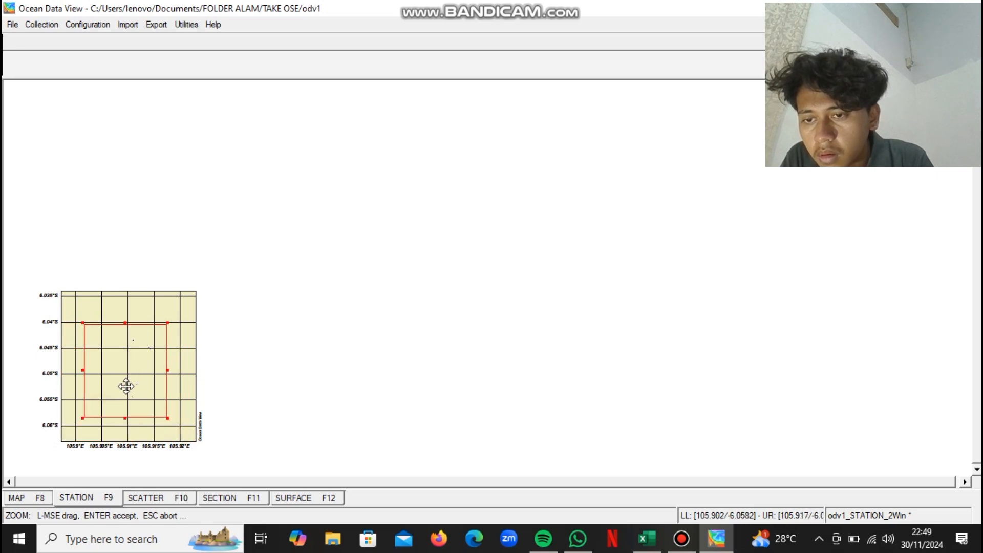
pyautogui.press('Return')
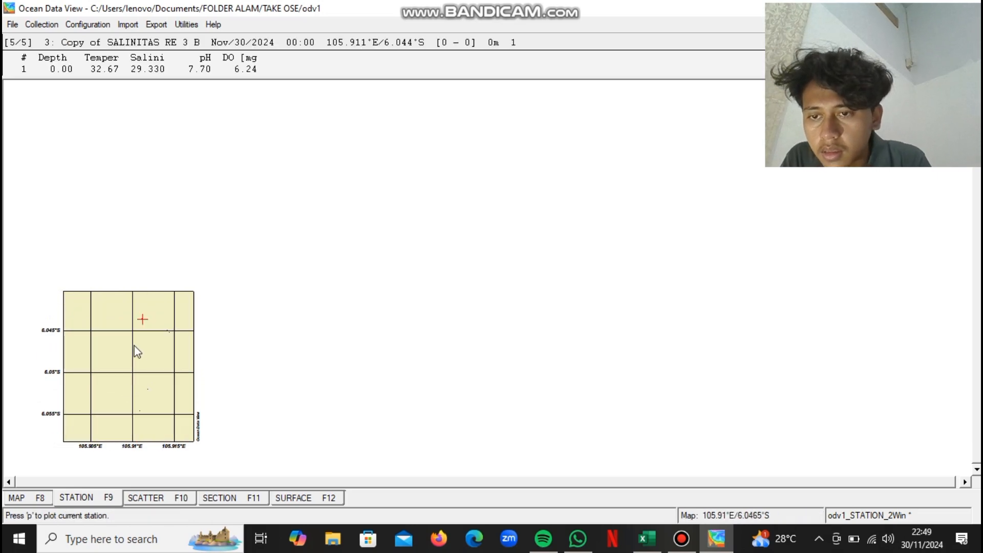
# - Set the map's station dot size to 15 in the map display options and apply it
pyautogui.rightClick(176, 358)
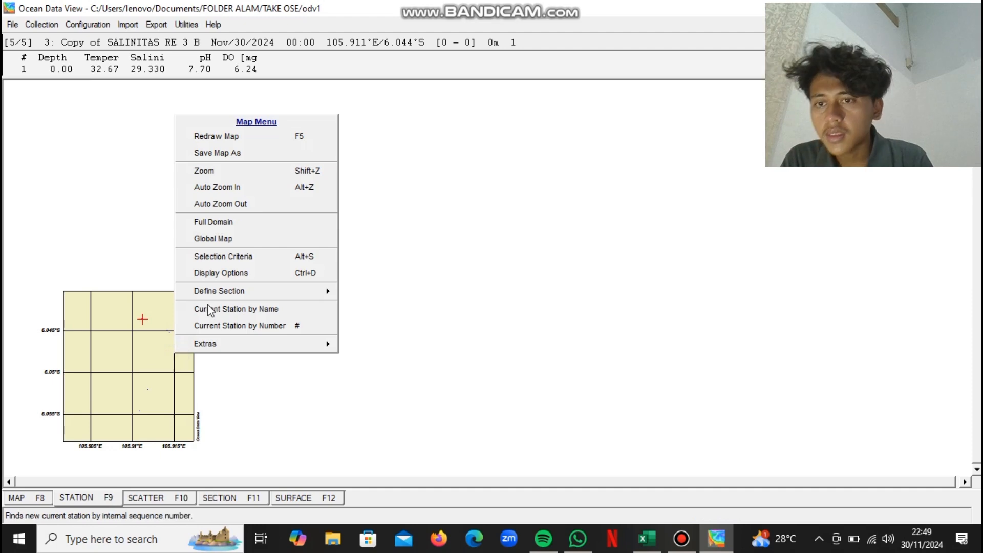
pyautogui.click(225, 274)
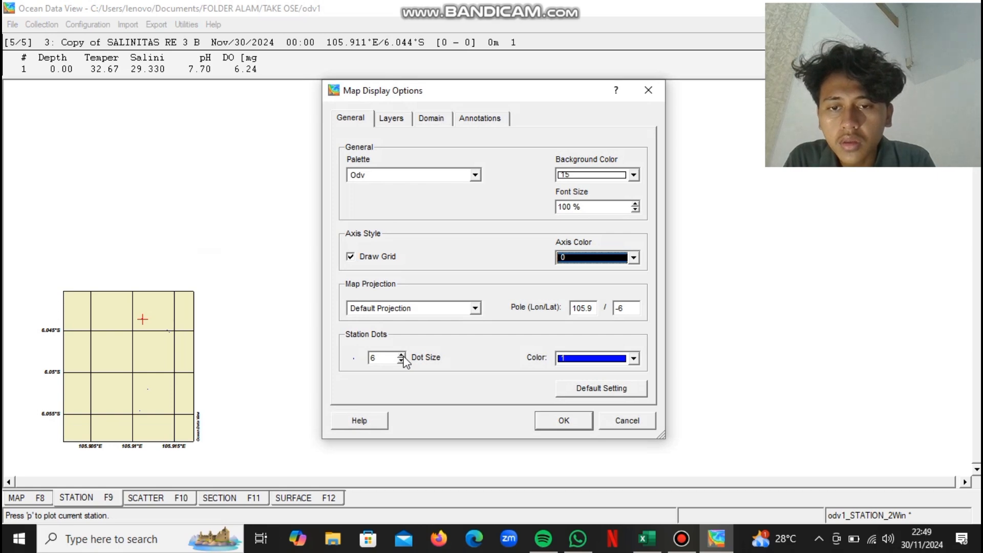
pyautogui.click(402, 361)
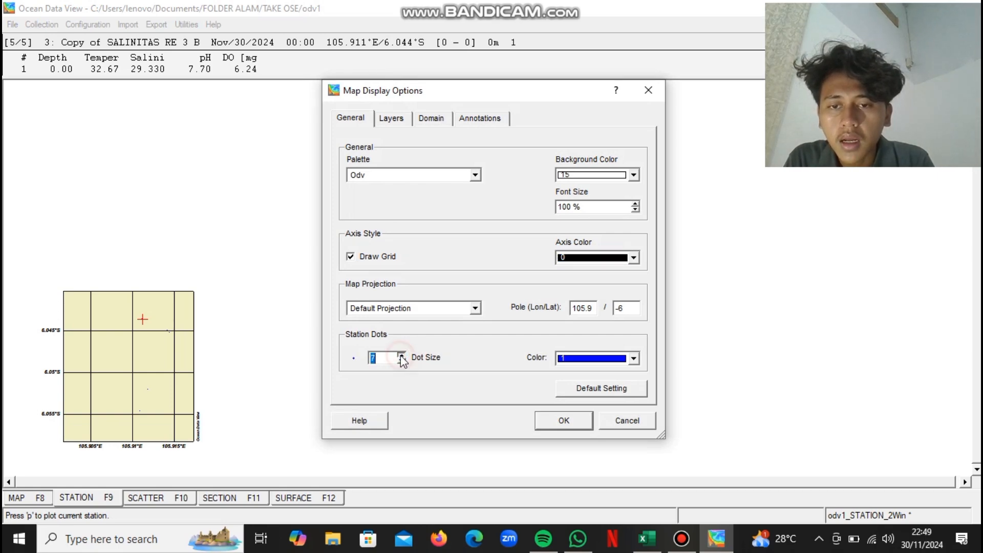
pyautogui.click(401, 356)
pyautogui.click(401, 356)
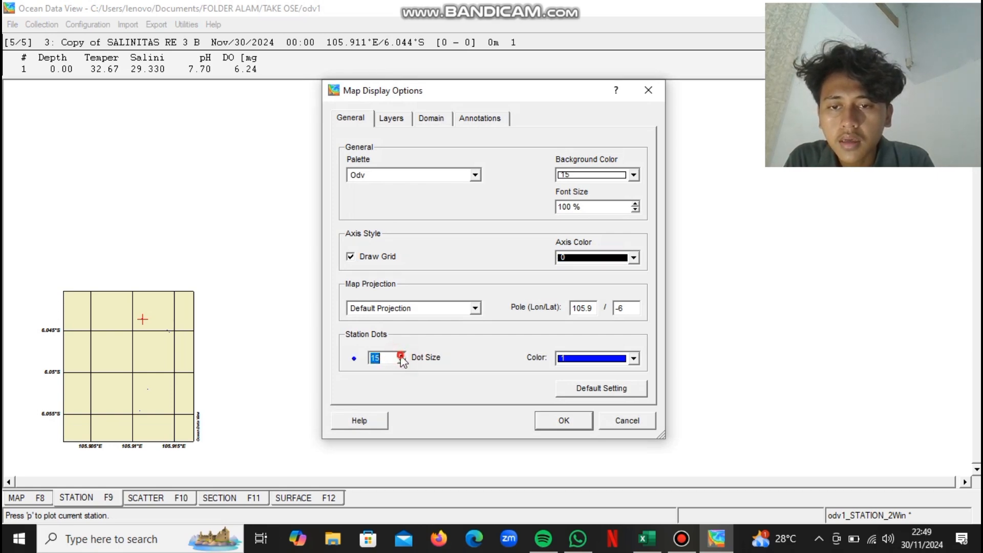
pyautogui.click(401, 355)
pyautogui.click(402, 356)
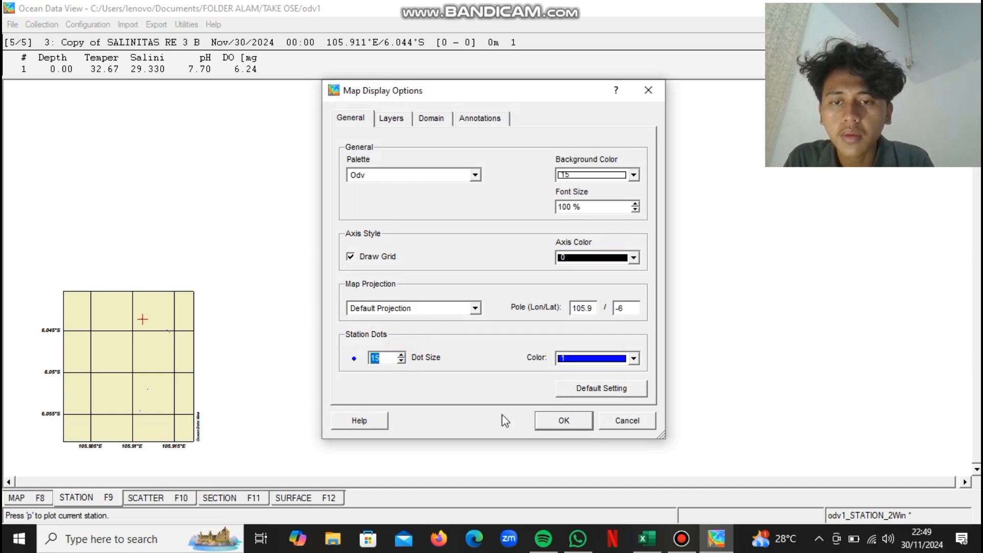
pyautogui.click(550, 424)
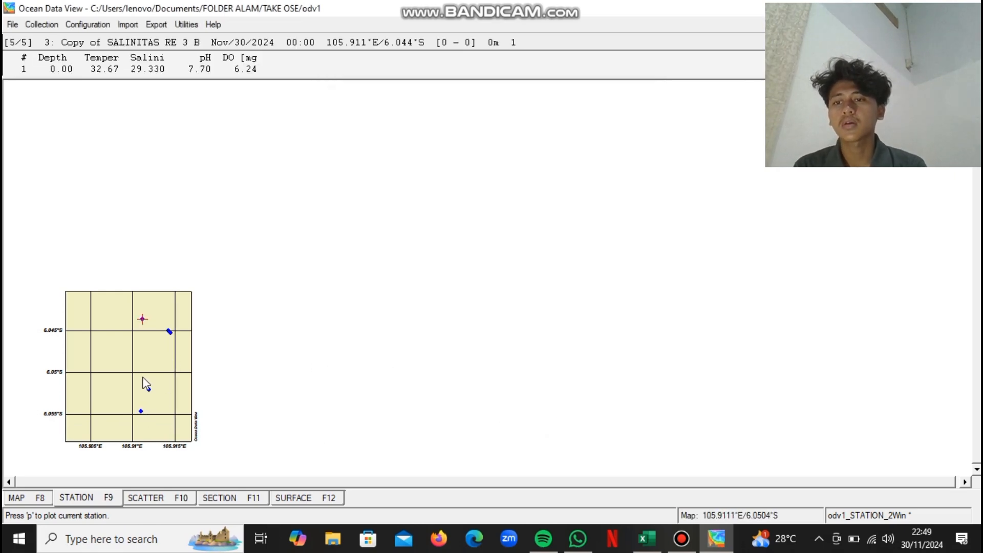
# - Inspect the data of individual stations on the map, finishing on station 1 at the southern end
pyautogui.click(170, 332)
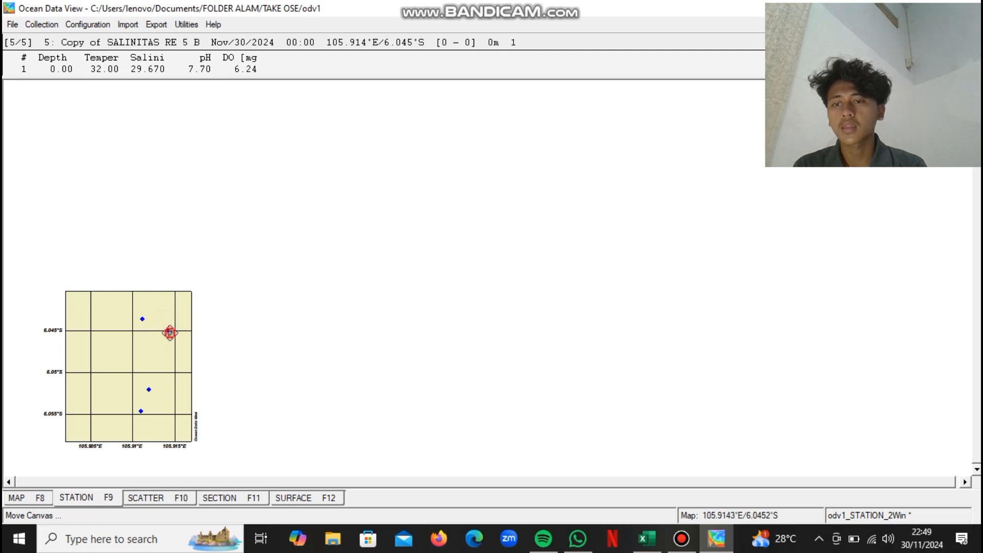
pyautogui.click(149, 390)
pyautogui.click(139, 409)
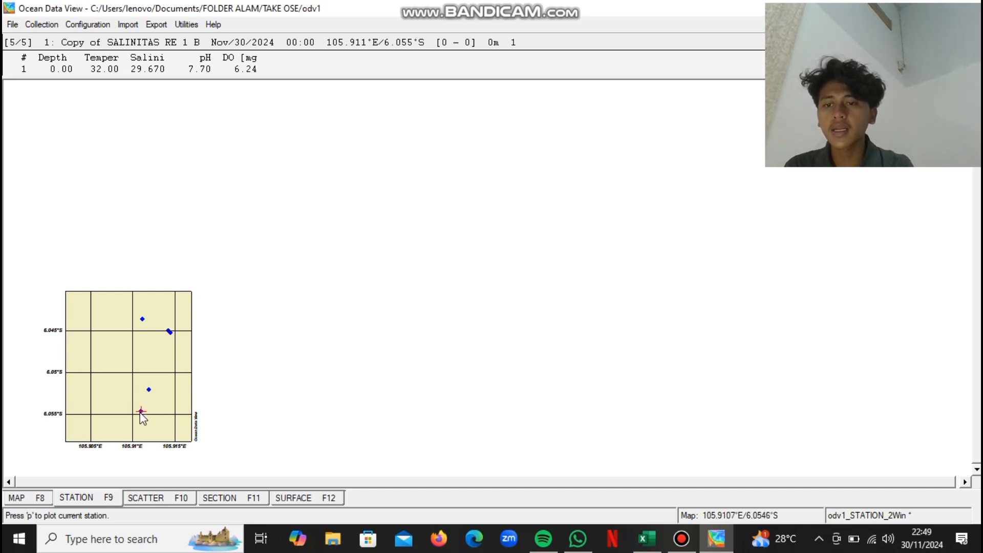
# - Plot station 1 and add stations 2, 4, 5 and 3 to the salinity and temperature depth plots
pyautogui.press('p')
pyautogui.scroll(-2, 166, 414)
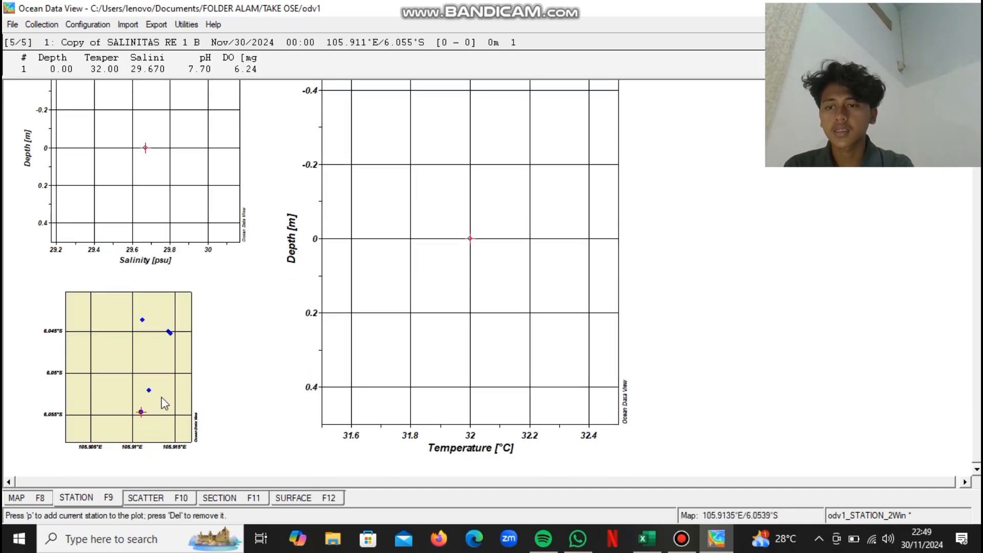
pyautogui.click(149, 391)
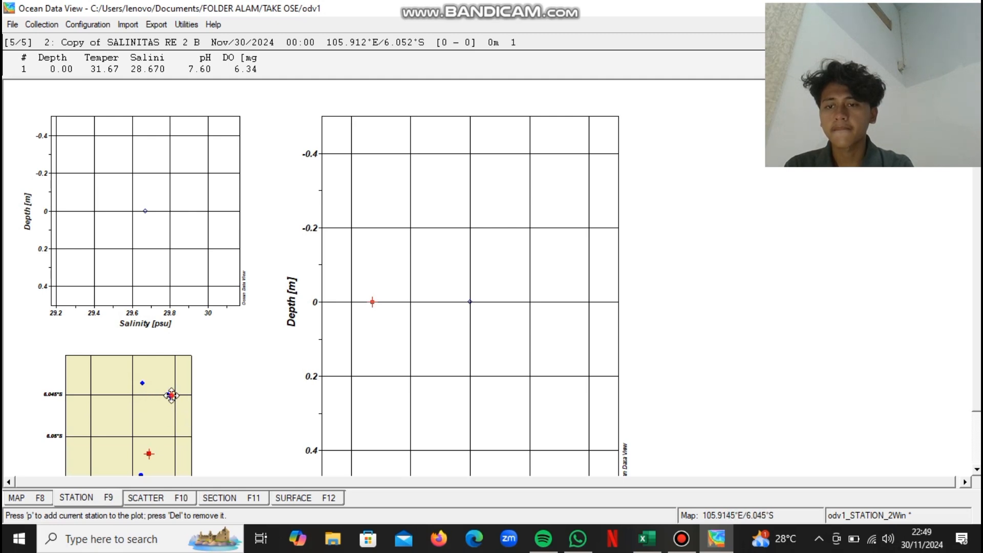
pyautogui.click(169, 395)
pyautogui.click(169, 395)
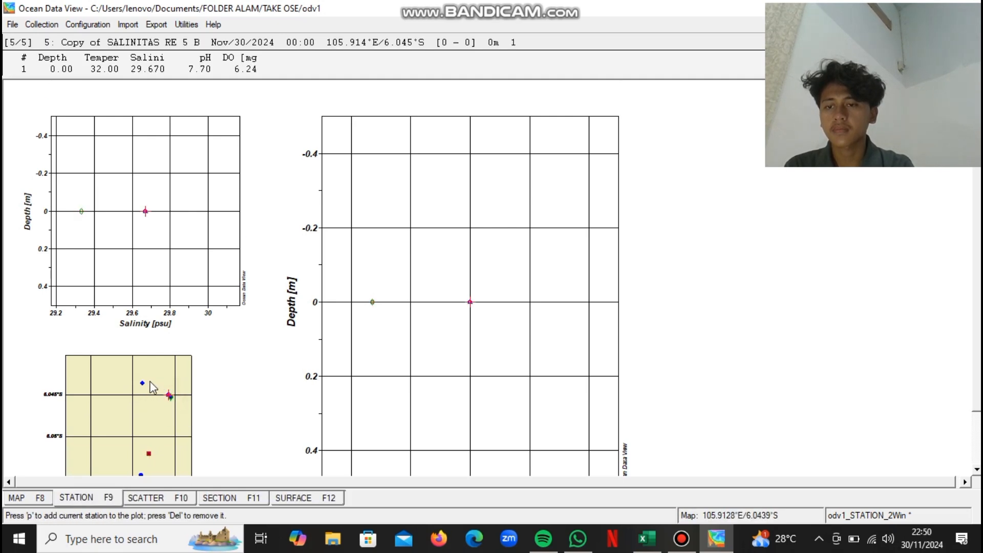
pyautogui.click(142, 384)
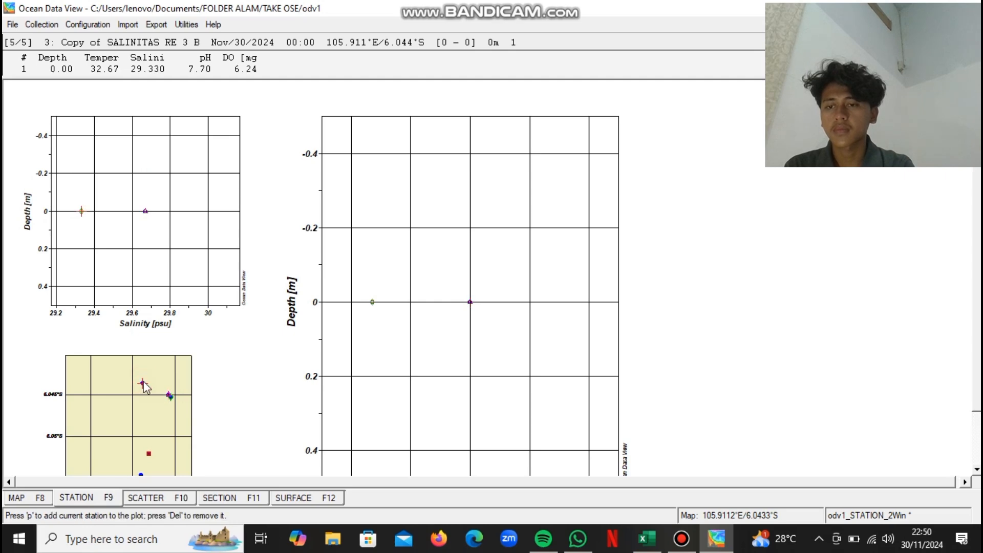
pyautogui.scroll(-2, 297, 381)
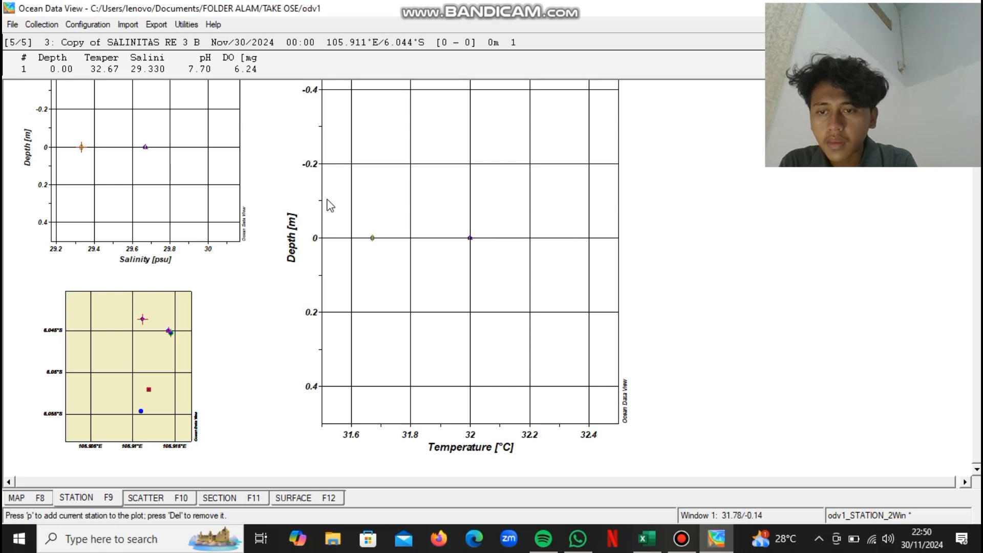
# - Apply the 6 Windows template to the station view's window layout and review the resulting arrangement
pyautogui.rightClick(688, 221)
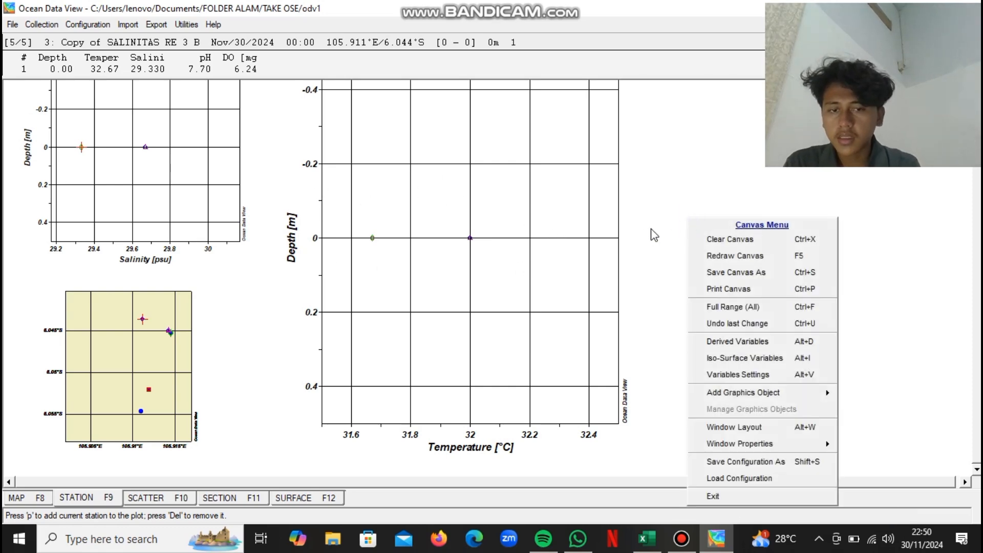
pyautogui.click(743, 426)
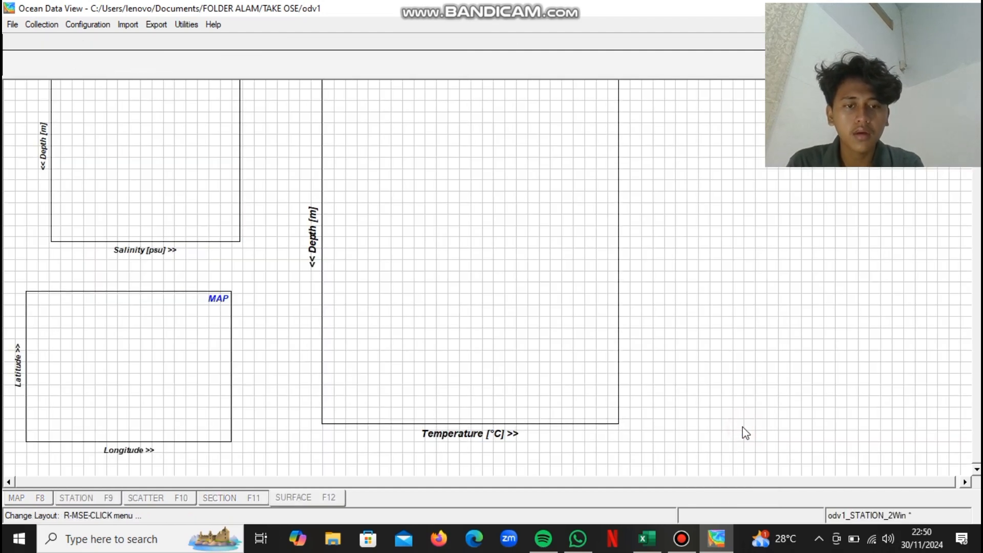
pyautogui.rightClick(658, 322)
pyautogui.moveTo(715, 489)
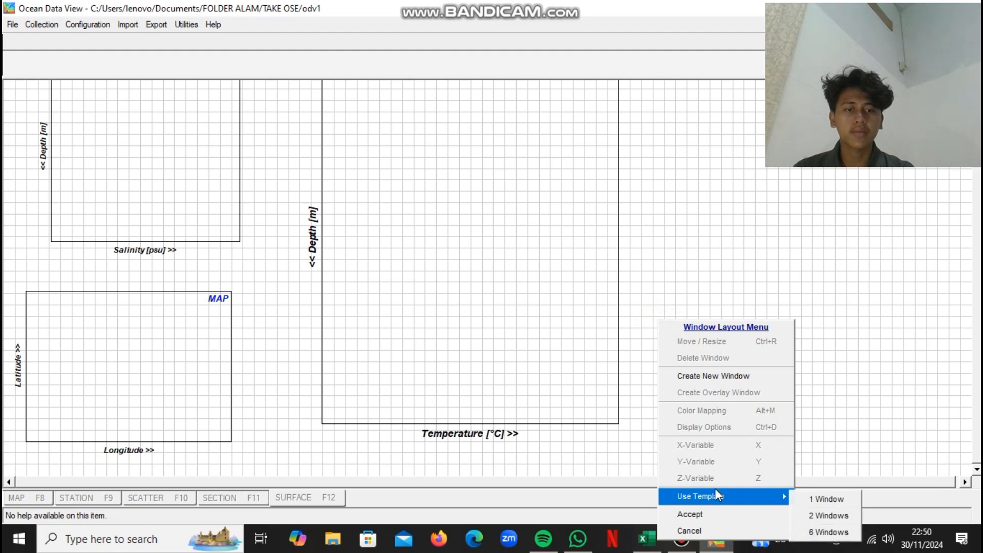
pyautogui.click(818, 528)
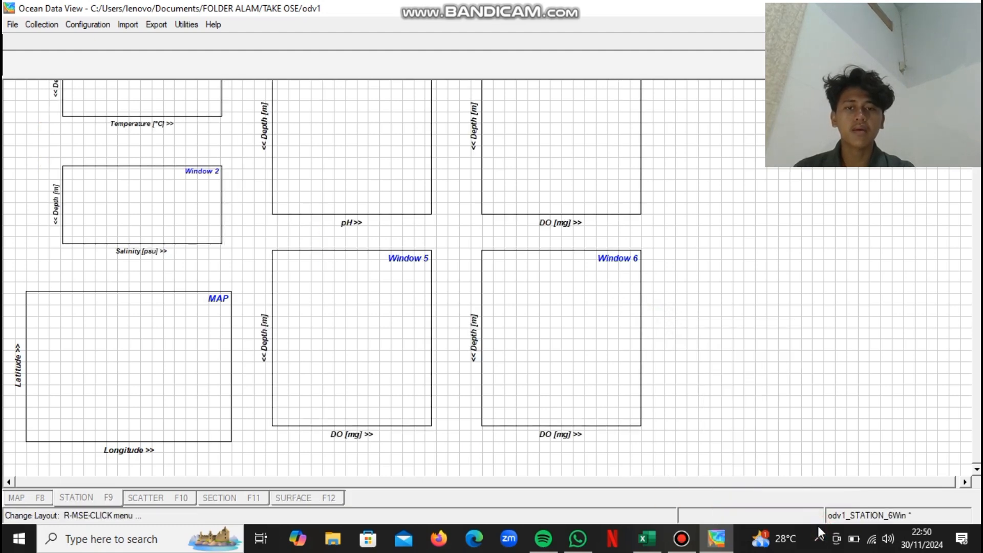
pyautogui.scroll(2, 667, 357)
pyautogui.scroll(-2, 667, 357)
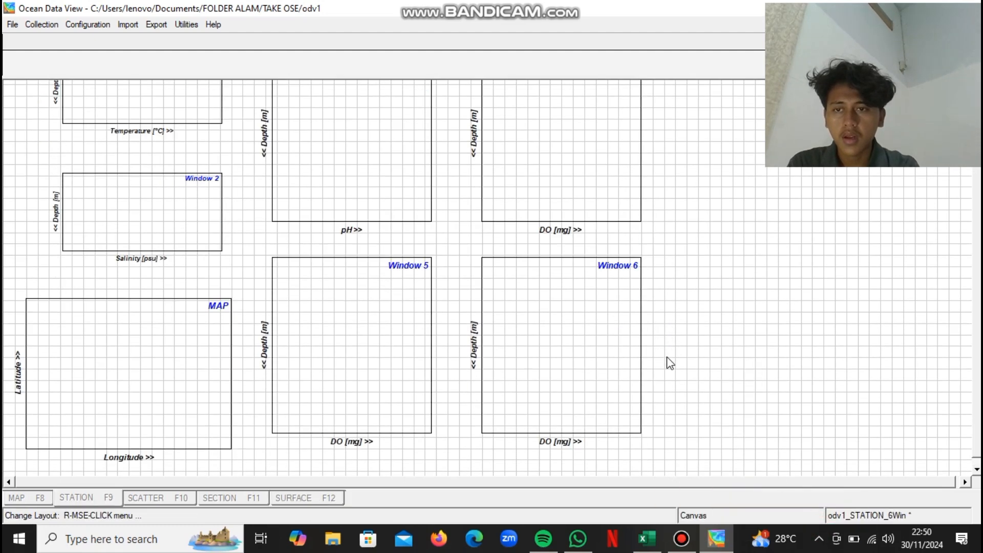
pyautogui.scroll(2, 667, 357)
pyautogui.scroll(-2, 667, 356)
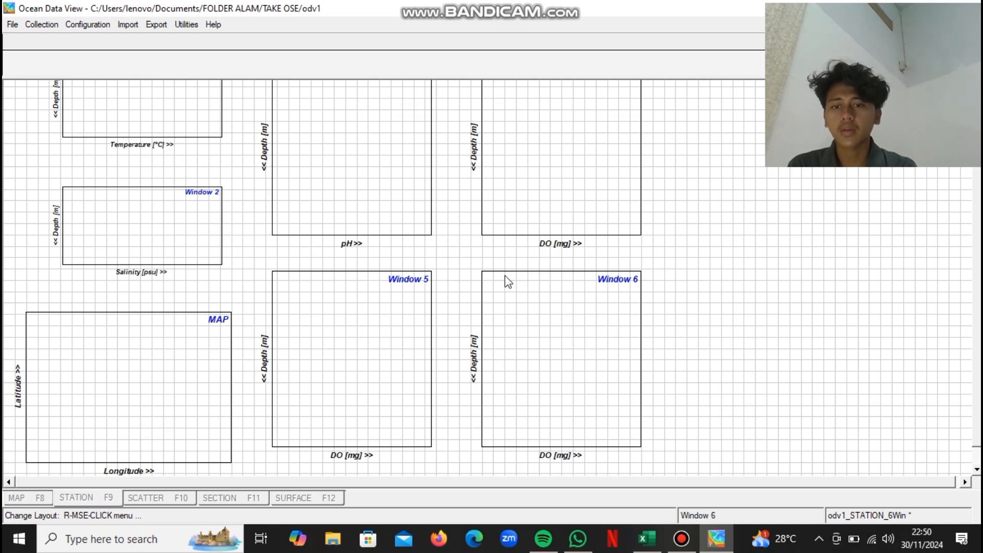
# - Delete Window 6 and the DO window above it from the layout, and accept the remaining four-window arrangement
pyautogui.rightClick(557, 345)
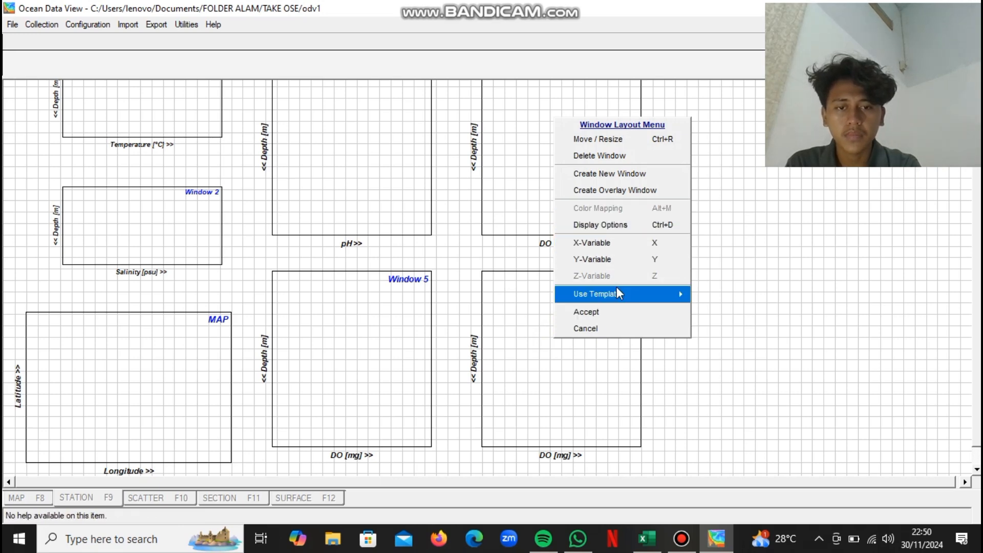
pyautogui.click(585, 156)
pyautogui.rightClick(580, 155)
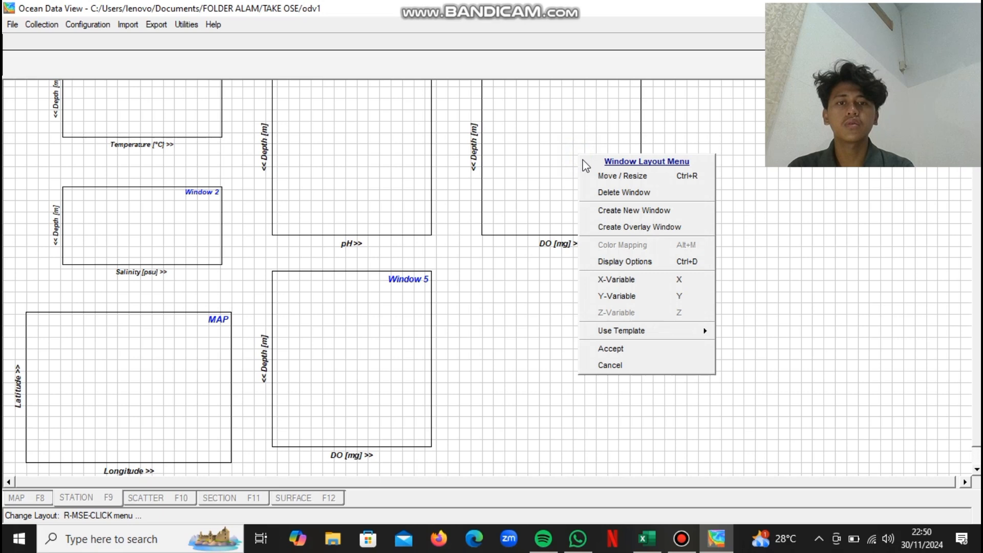
pyautogui.click(611, 192)
pyautogui.rightClick(495, 201)
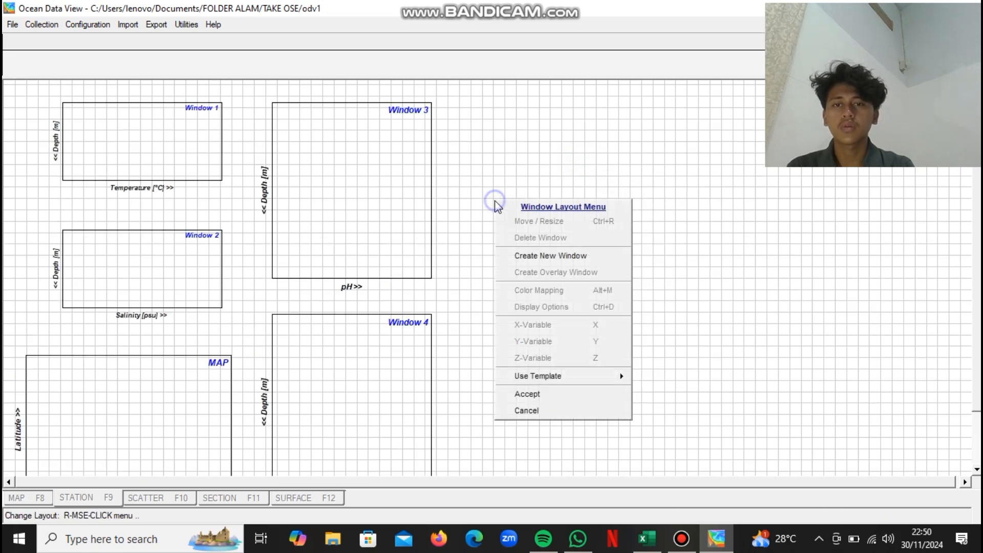
pyautogui.click(520, 395)
# - Recheck and accept the station view's four-window layout, and plot station 1 in the temperature, salinity, pH and DO windows
pyautogui.rightClick(419, 340)
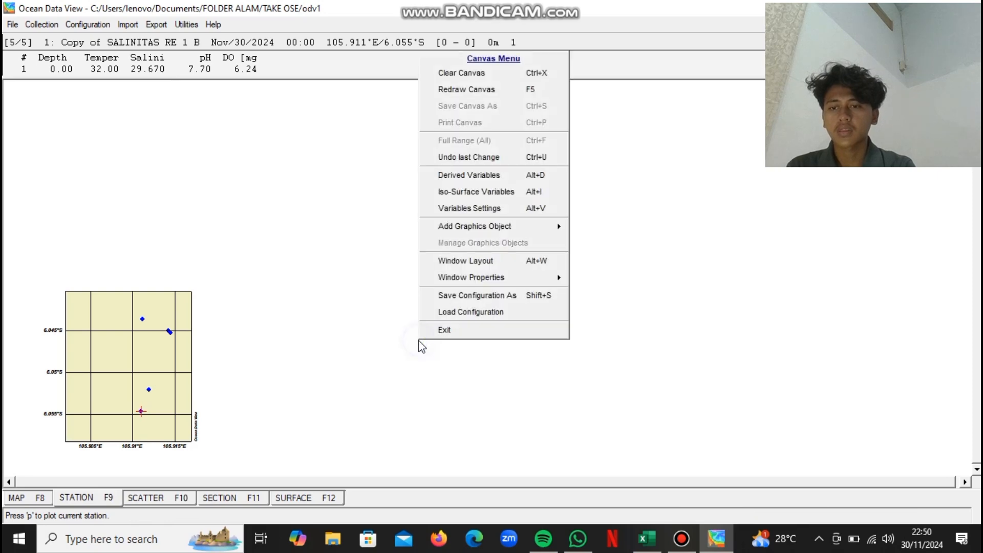
pyautogui.click(447, 262)
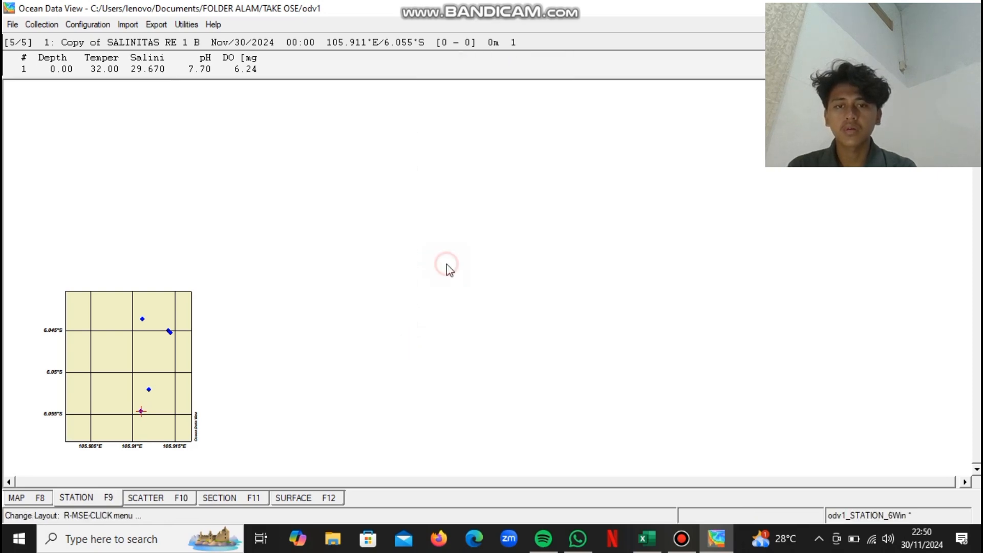
pyautogui.rightClick(512, 278)
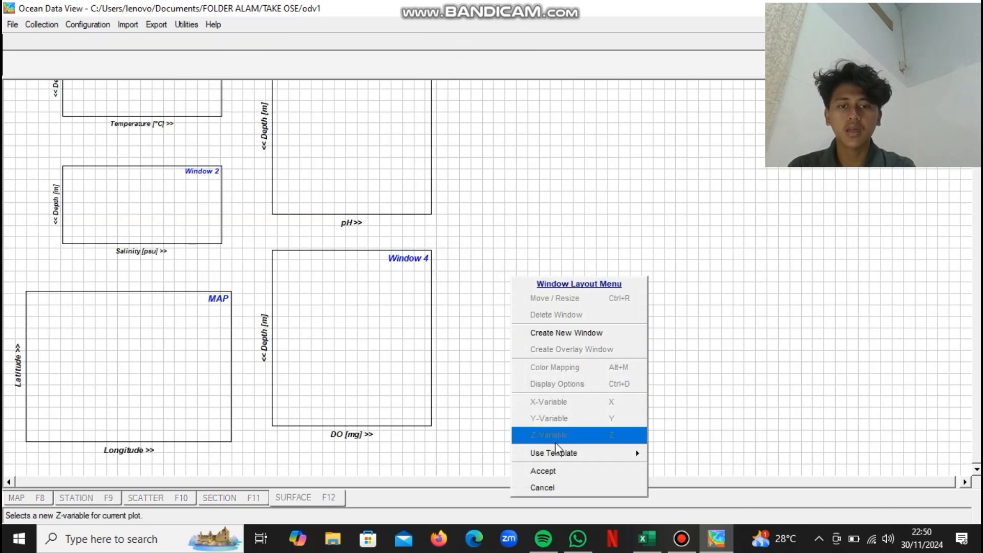
pyautogui.click(560, 471)
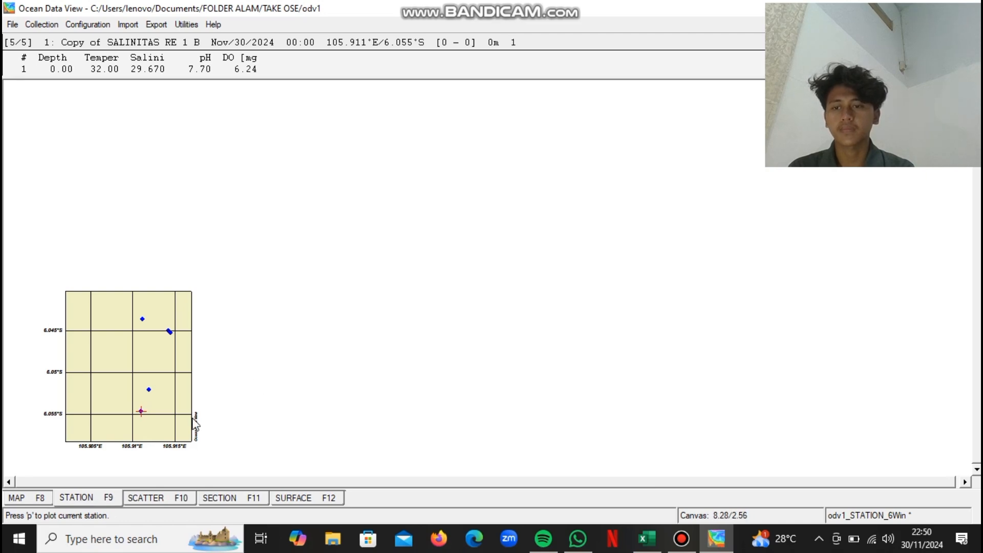
pyautogui.click(143, 413)
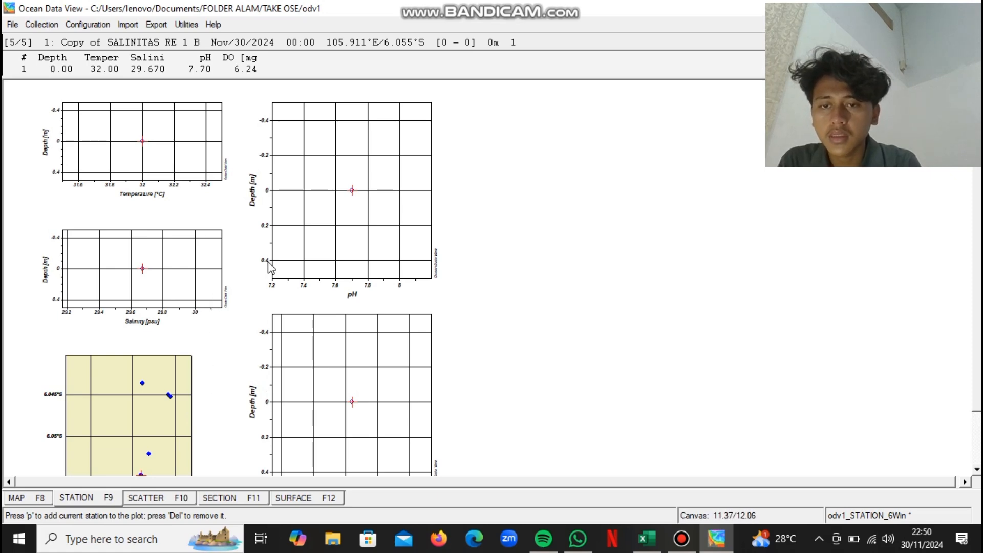
pyautogui.scroll(-3, 314, 249)
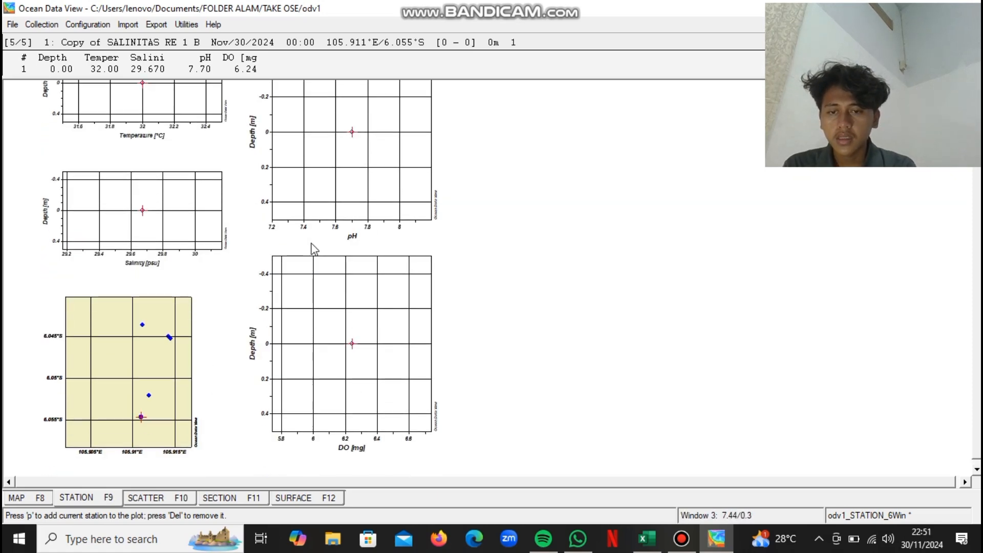
# - Switch to the scatter view and apply the 6 Windows template to its window layout
pyautogui.click(153, 498)
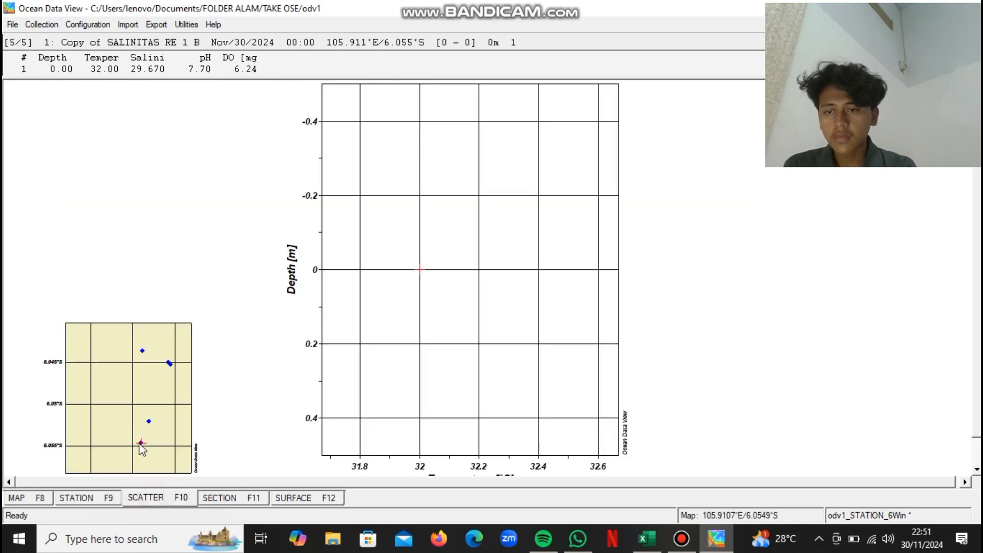
pyautogui.rightClick(701, 255)
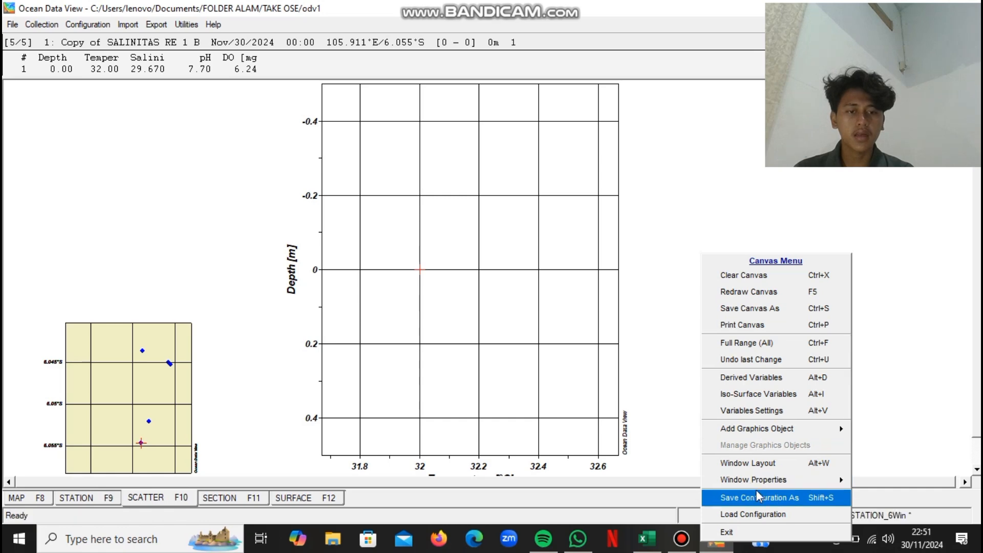
pyautogui.click(749, 463)
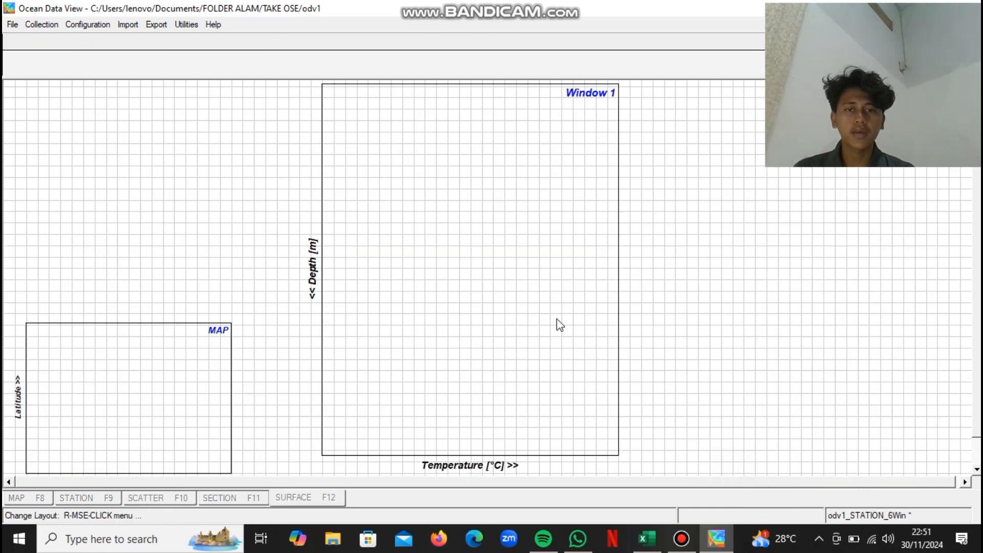
pyautogui.rightClick(632, 327)
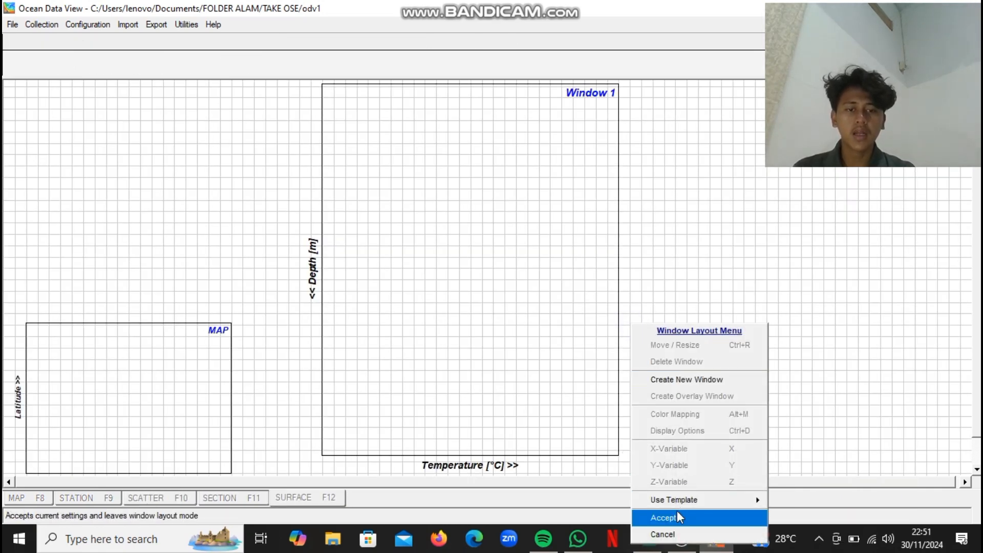
pyautogui.moveTo(681, 500)
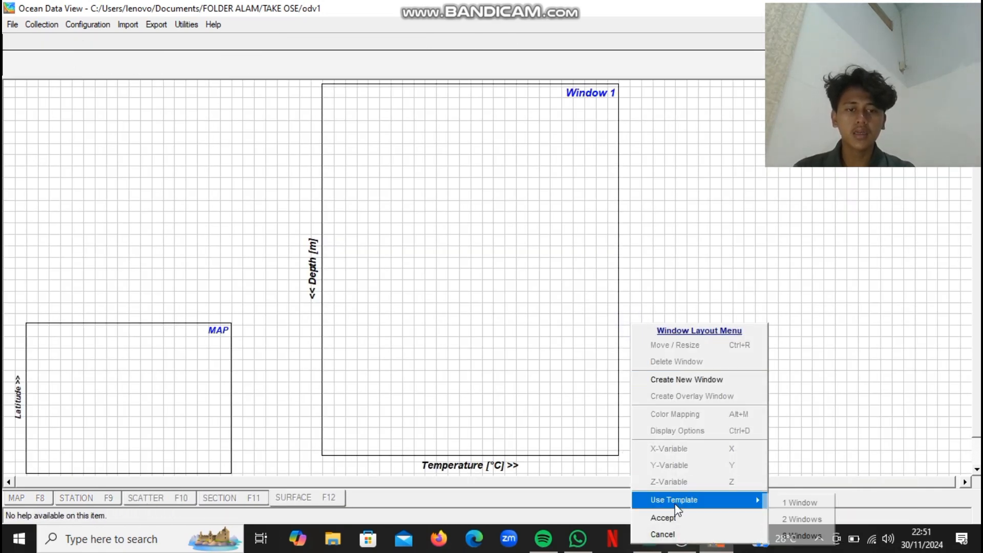
pyautogui.click(777, 531)
# - Delete Window 6 and the DO window above it from the scatter layout, and accept the remaining four windows
pyautogui.rightClick(615, 368)
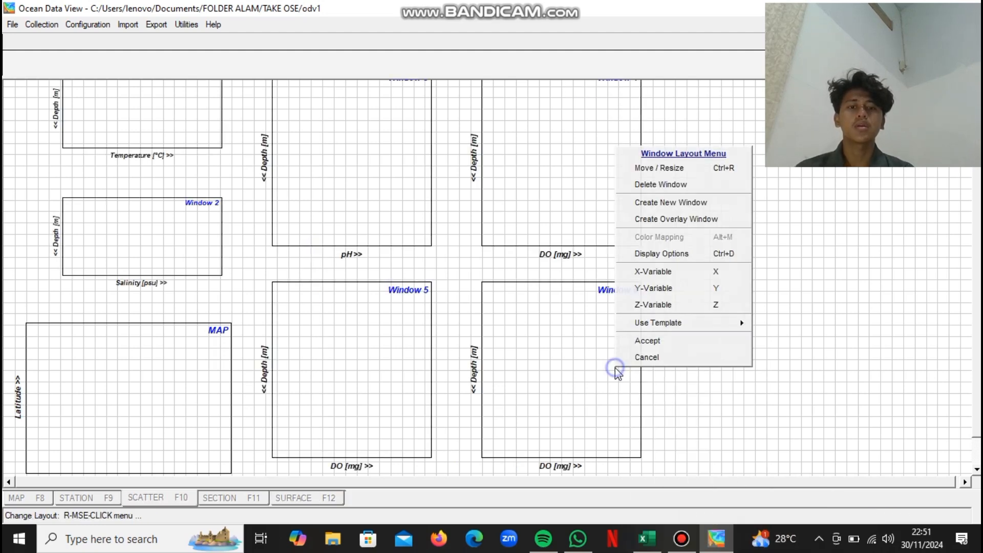
pyautogui.click(664, 184)
pyautogui.rightClick(544, 185)
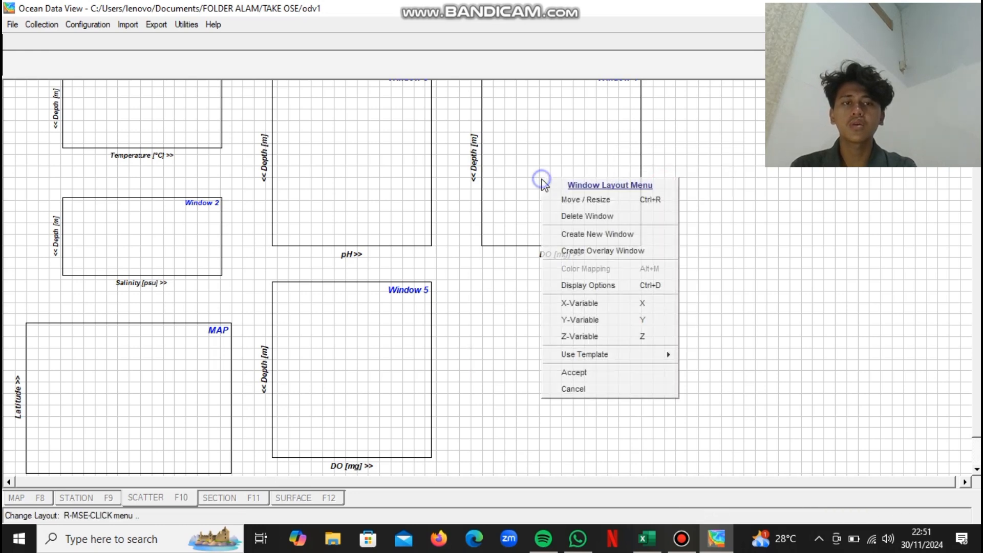
pyautogui.click(577, 216)
pyautogui.rightClick(576, 217)
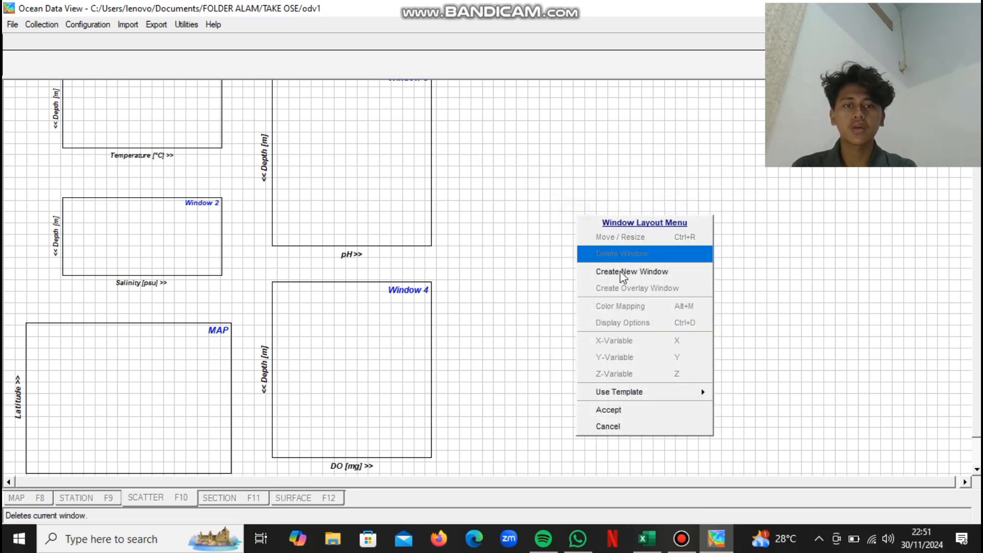
pyautogui.click(613, 411)
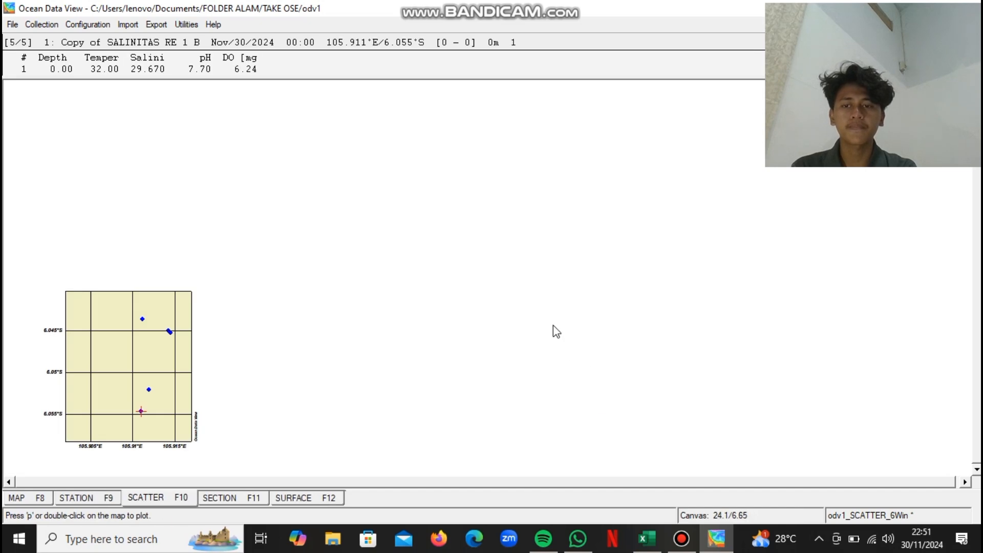
# - Recheck and accept the scatter layout, plot the data in its four windows, and select station 3 at the map's northern end
pyautogui.rightClick(563, 285)
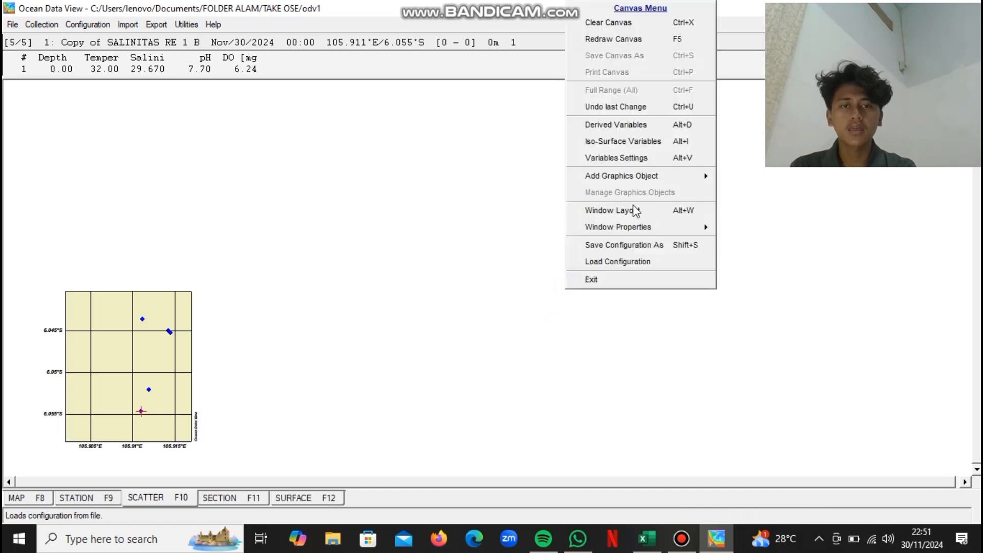
pyautogui.click(596, 212)
pyautogui.rightClick(531, 227)
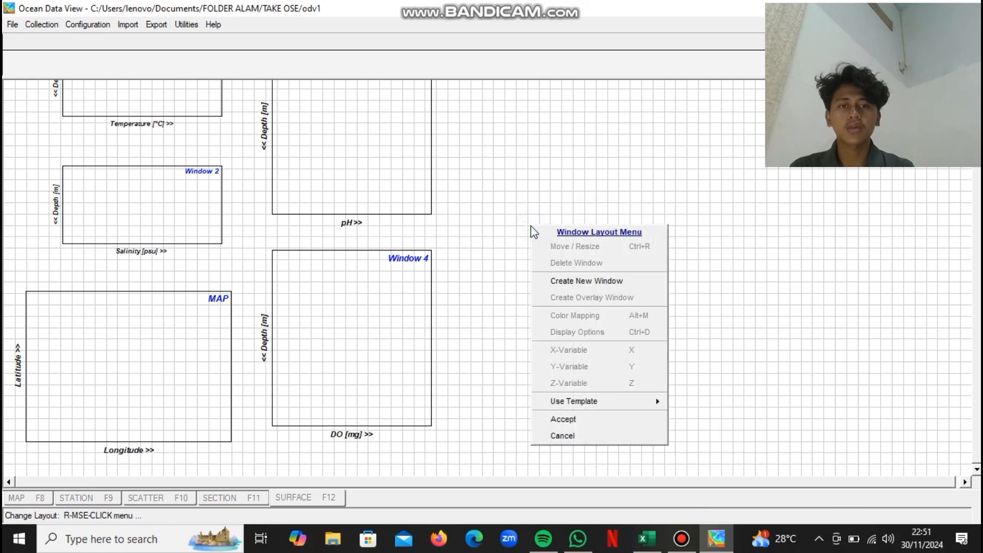
pyautogui.click(561, 420)
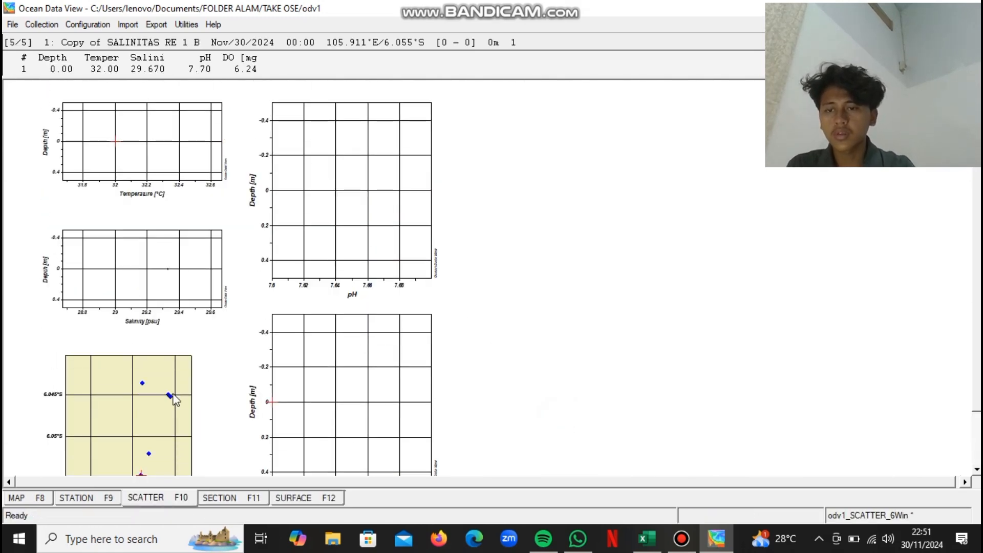
pyautogui.click(142, 382)
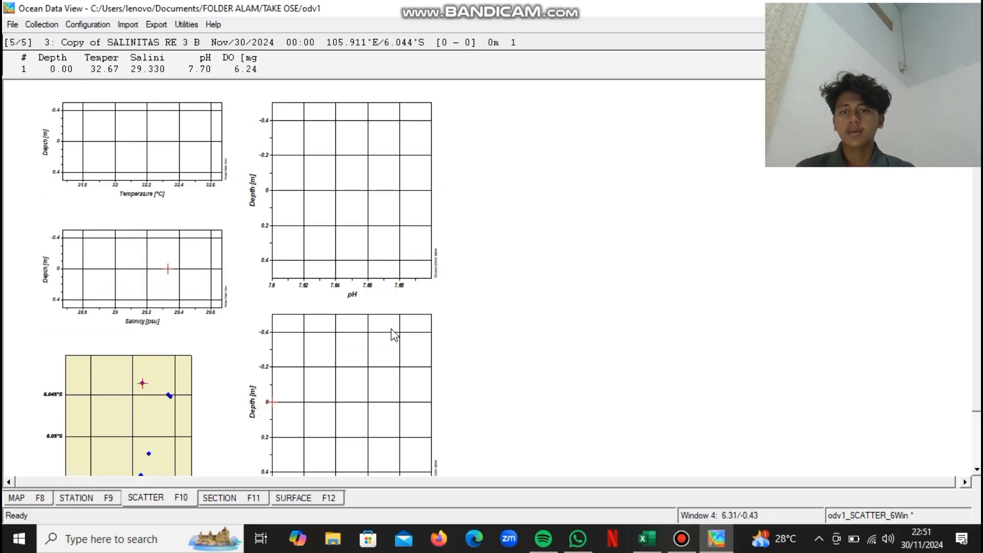
# - Set the Z-variable of the DO plot in Window 4 to DO [mg] and that of the pH plot in Window 3 to pH
pyautogui.scroll(-1, 395, 334)
pyautogui.rightClick(369, 309)
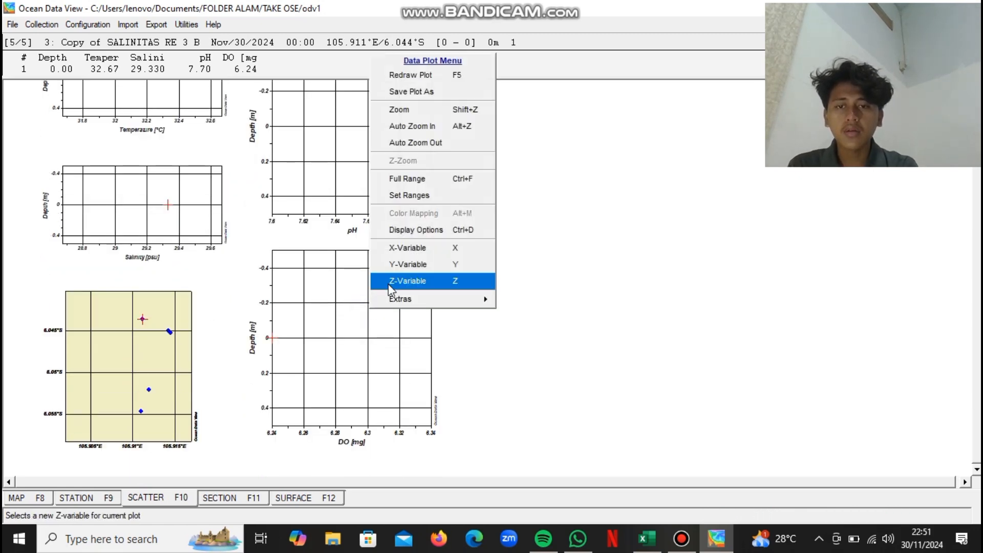
pyautogui.click(386, 282)
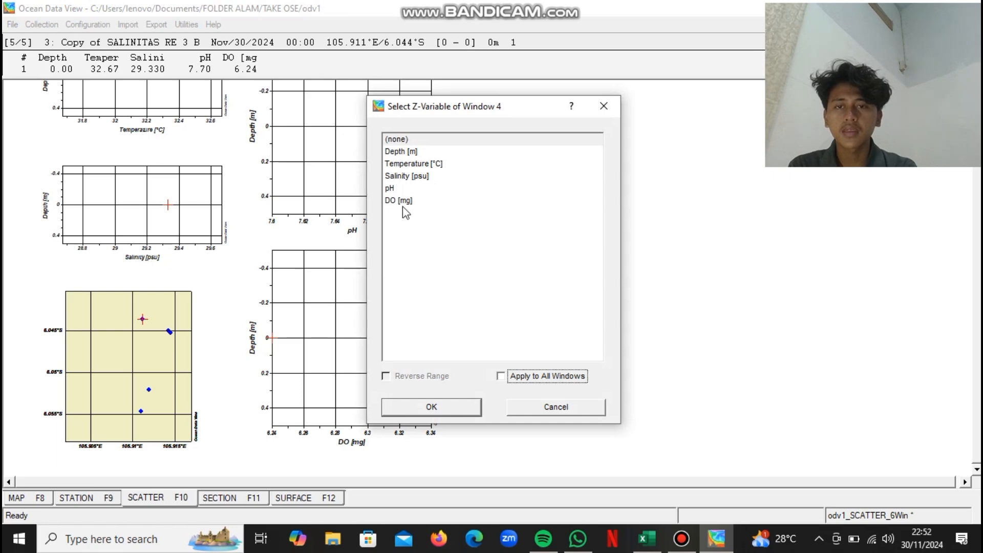
pyautogui.click(391, 200)
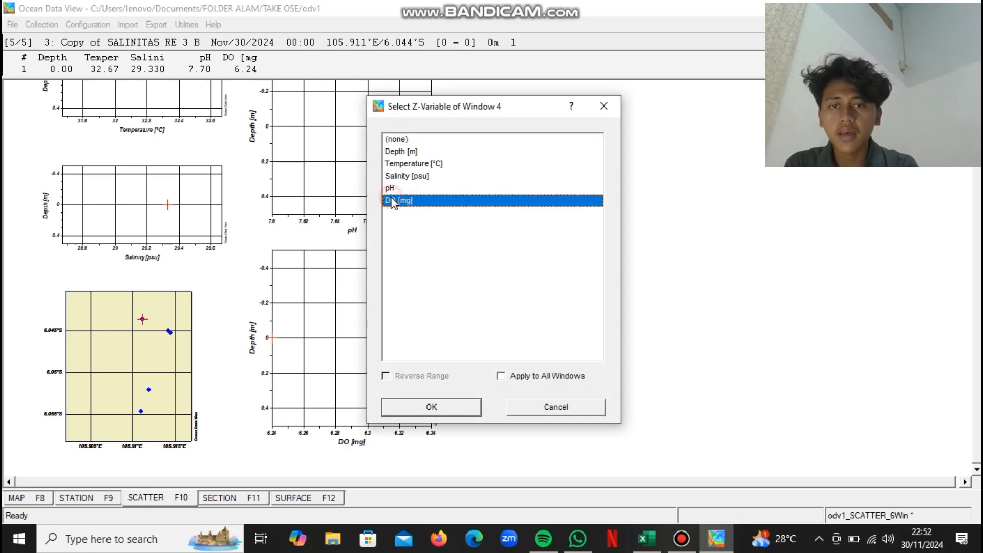
pyautogui.click(430, 408)
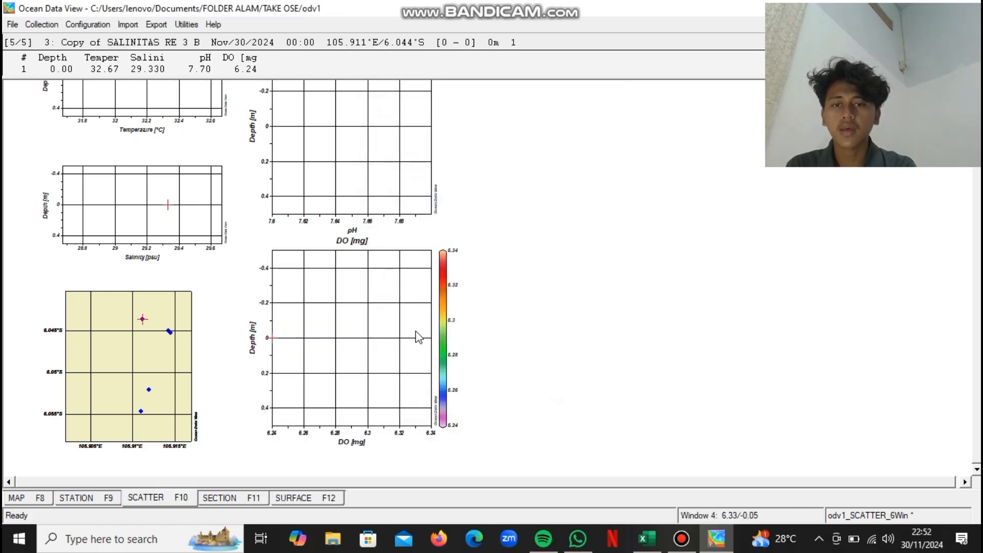
pyautogui.click(369, 243)
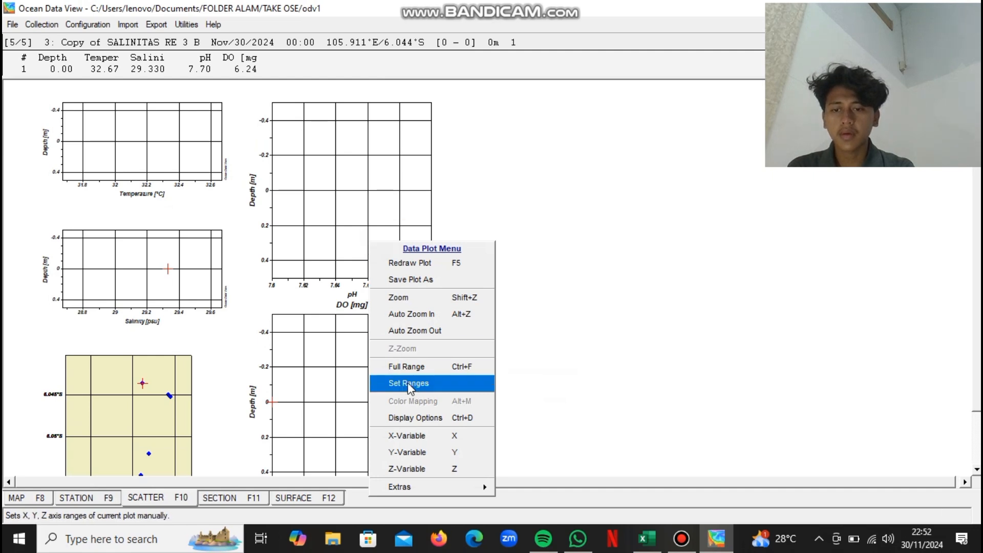
pyautogui.click(409, 470)
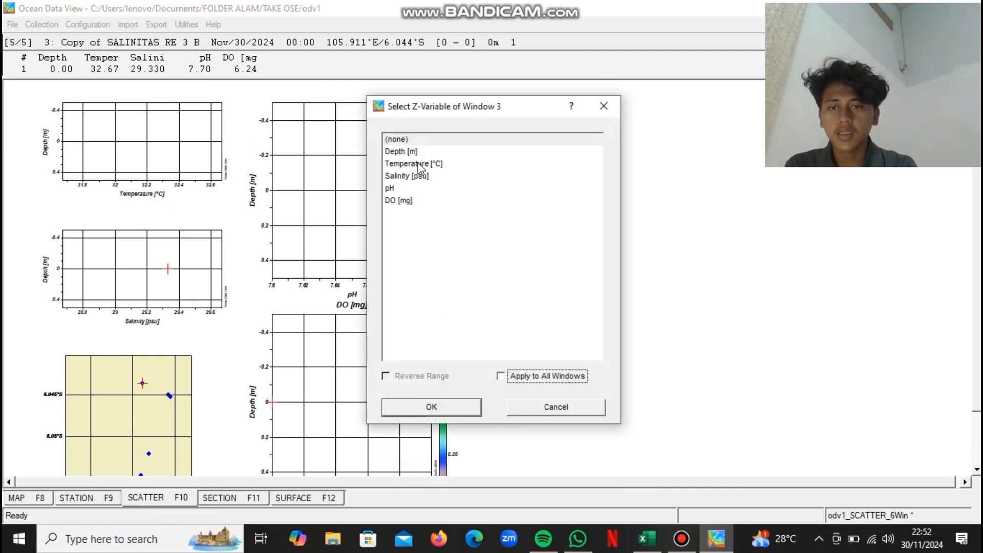
pyautogui.click(389, 189)
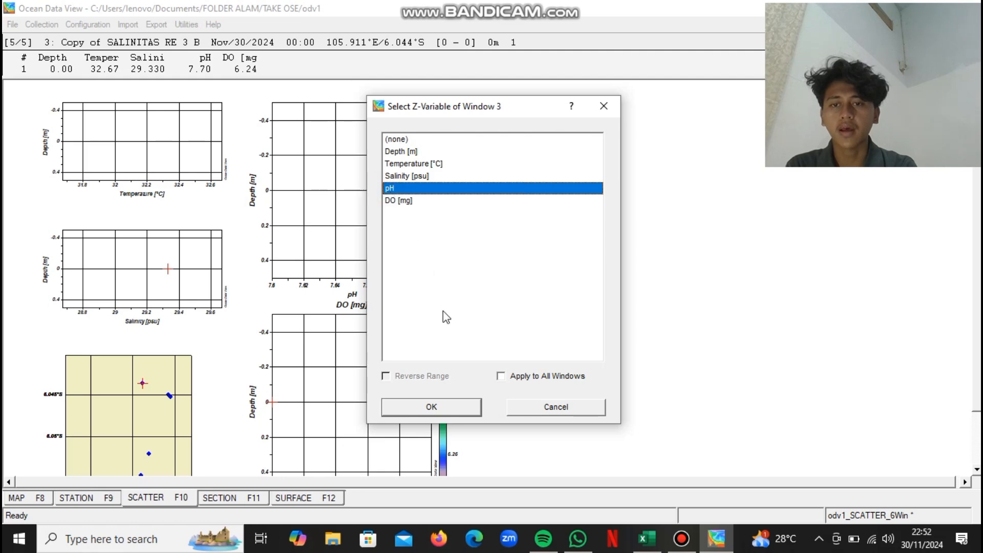
pyautogui.click(439, 405)
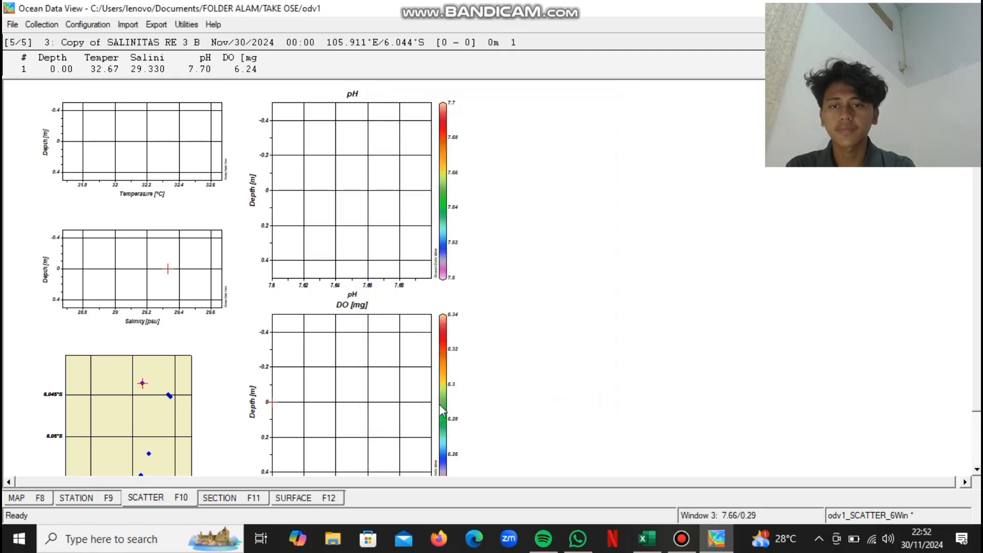
# - Set the Z-variable of Window 1 to Temperature [°C] and that of Window 2 to Salinity [psu]
pyautogui.rightClick(159, 170)
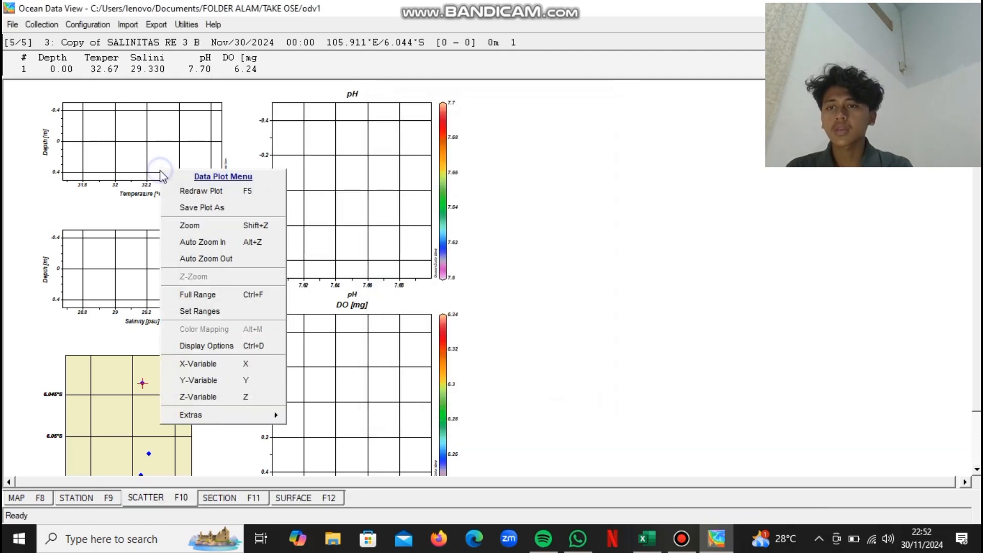
pyautogui.click(204, 397)
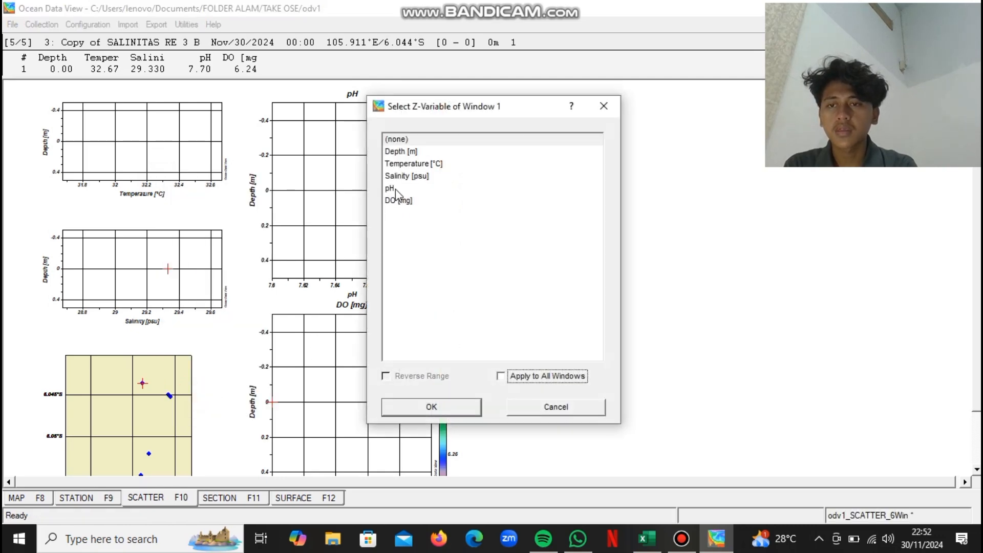
pyautogui.click(401, 165)
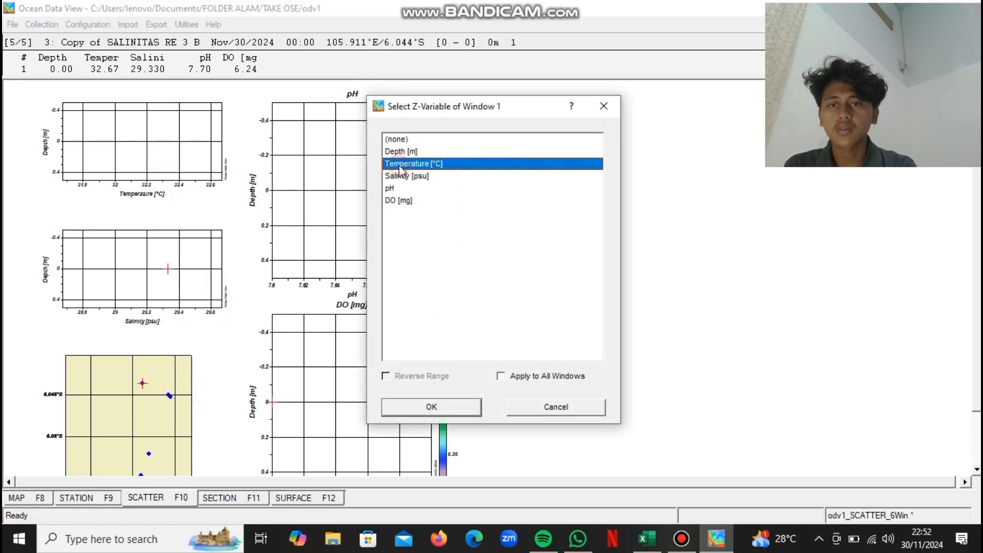
pyautogui.click(411, 408)
pyautogui.rightClick(169, 271)
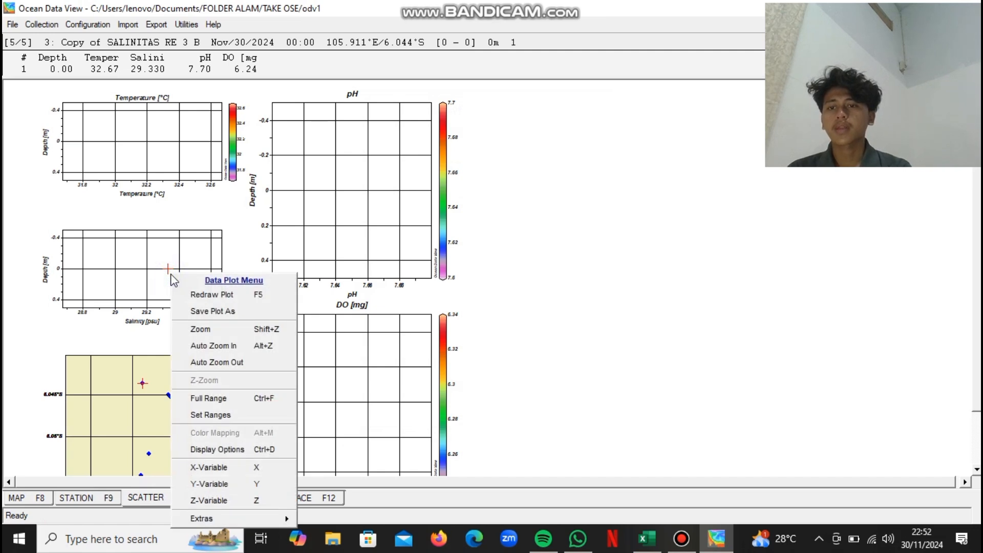
pyautogui.click(206, 501)
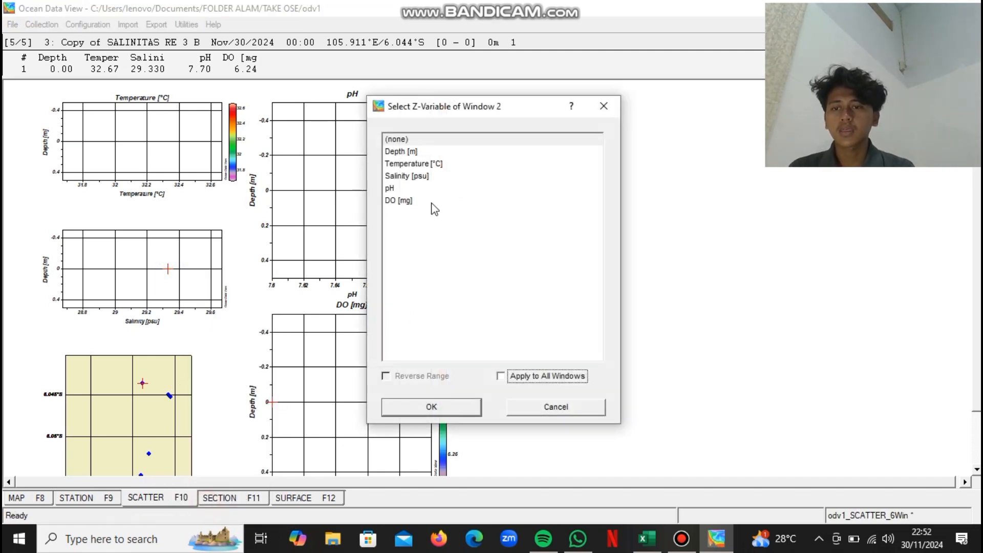
pyautogui.click(403, 177)
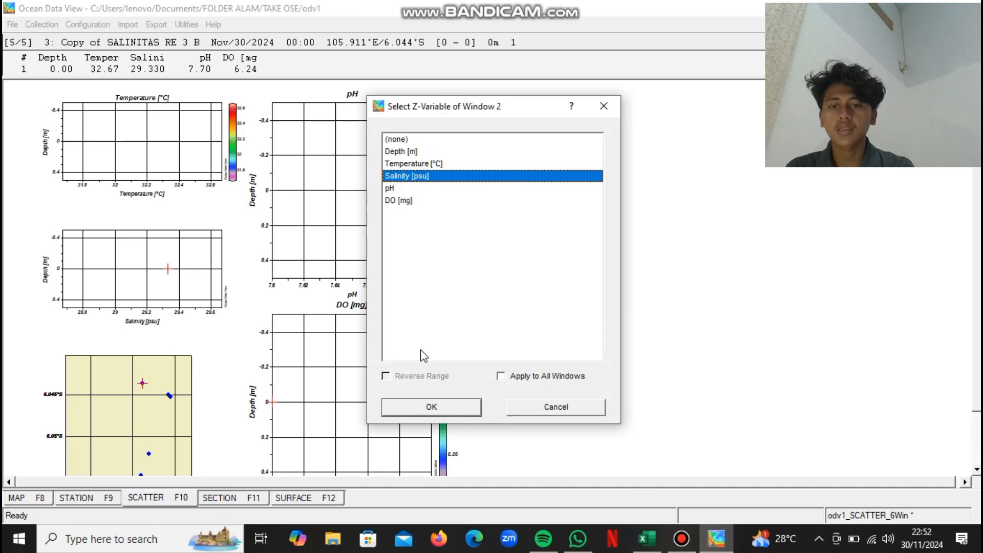
pyautogui.click(435, 405)
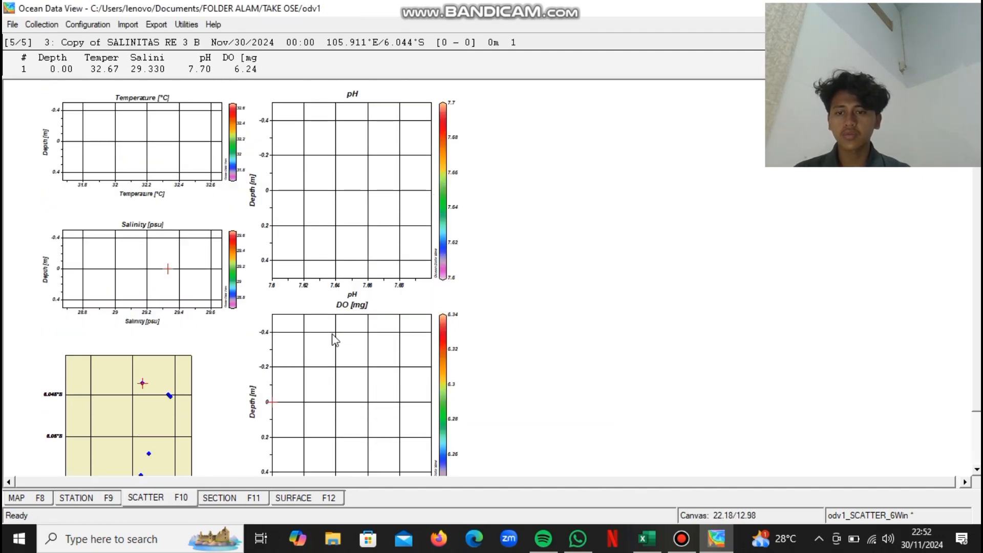
# - Define a section spine from the southernmost station through all five stations to the northernmost one, and accept its characteristics with distance as coordinate
pyautogui.click(242, 500)
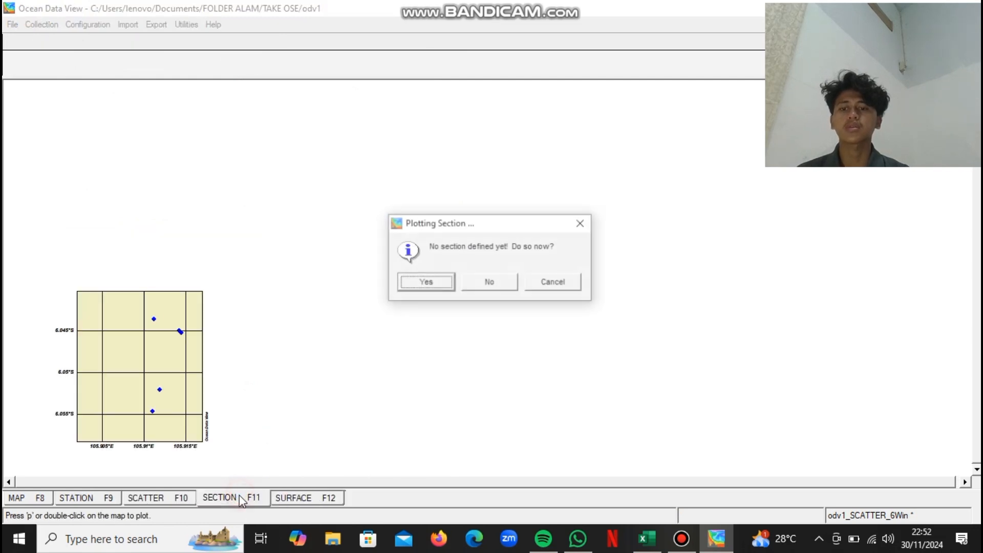
pyautogui.click(428, 283)
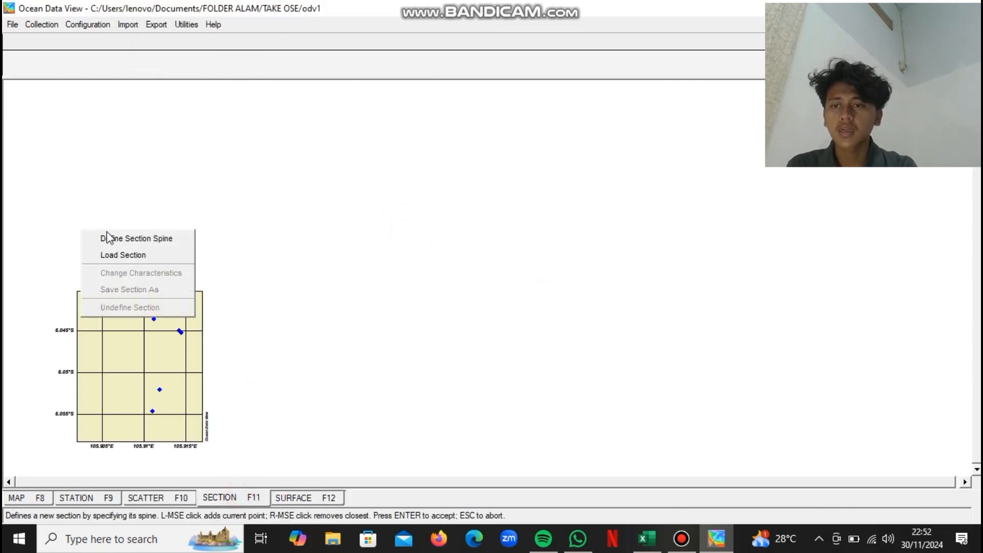
pyautogui.click(118, 239)
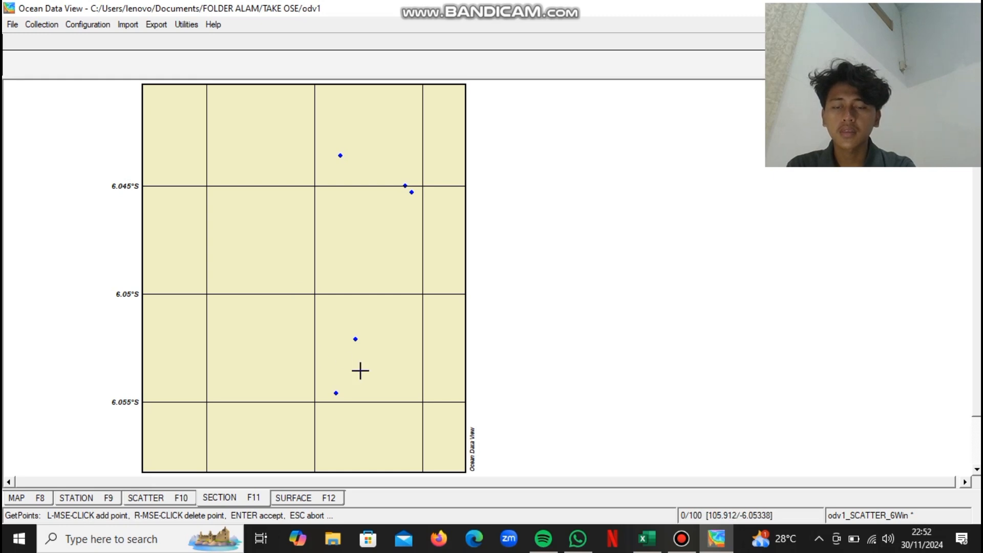
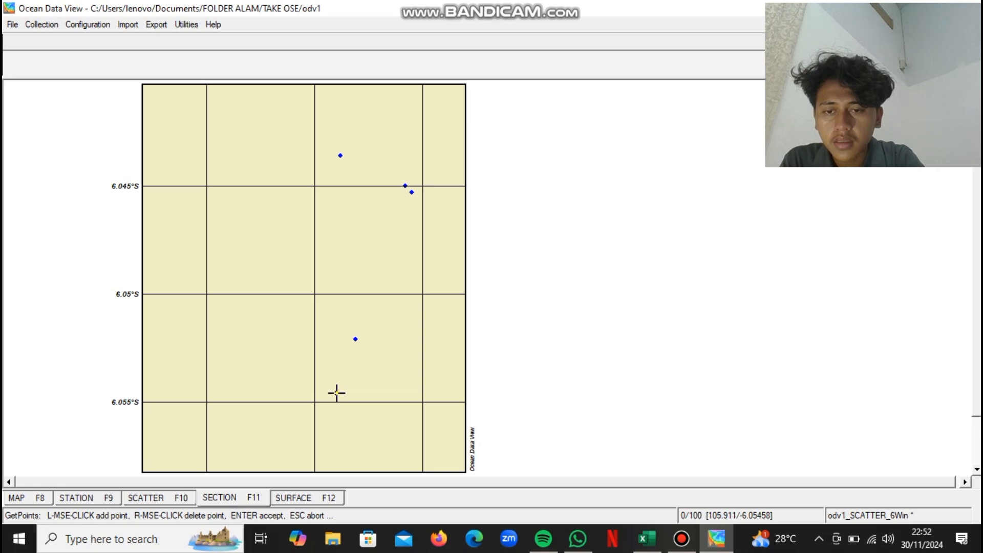
pyautogui.click(336, 393)
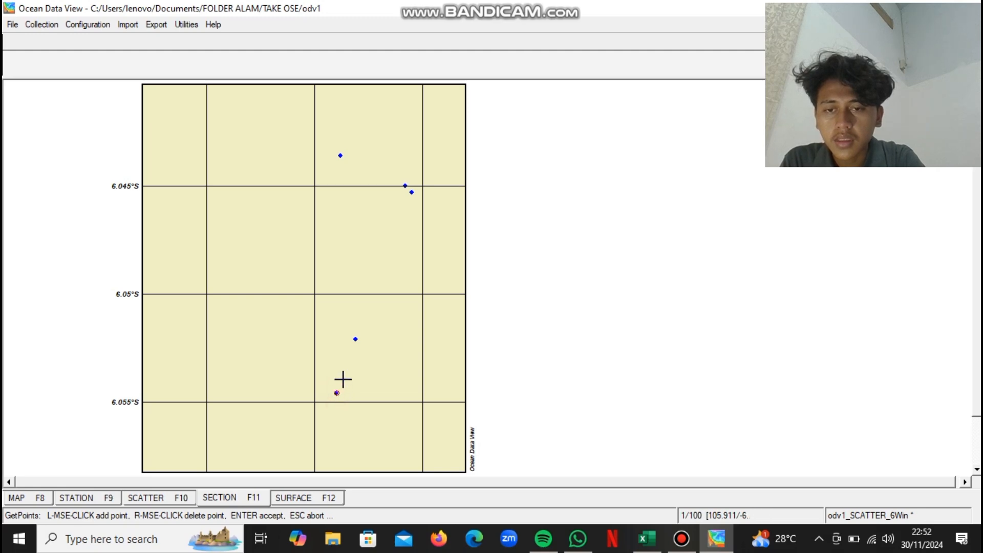
pyautogui.click(356, 338)
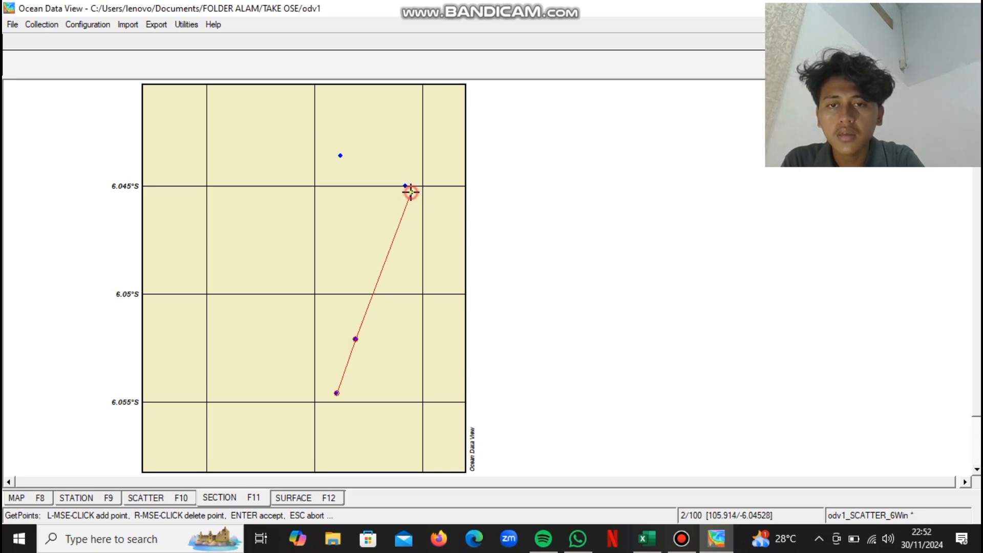
pyautogui.click(411, 192)
pyautogui.click(405, 187)
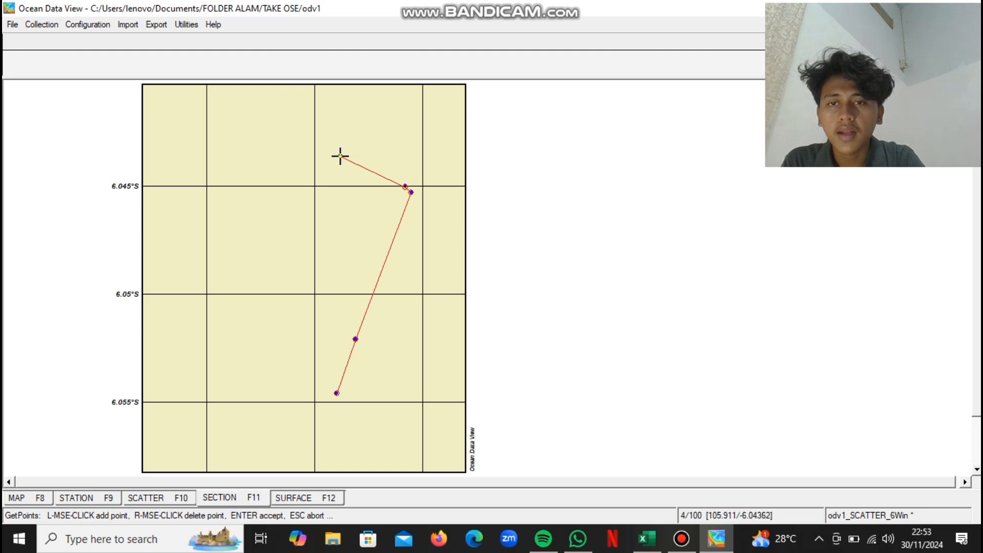
pyautogui.click(340, 156)
pyautogui.press('Return')
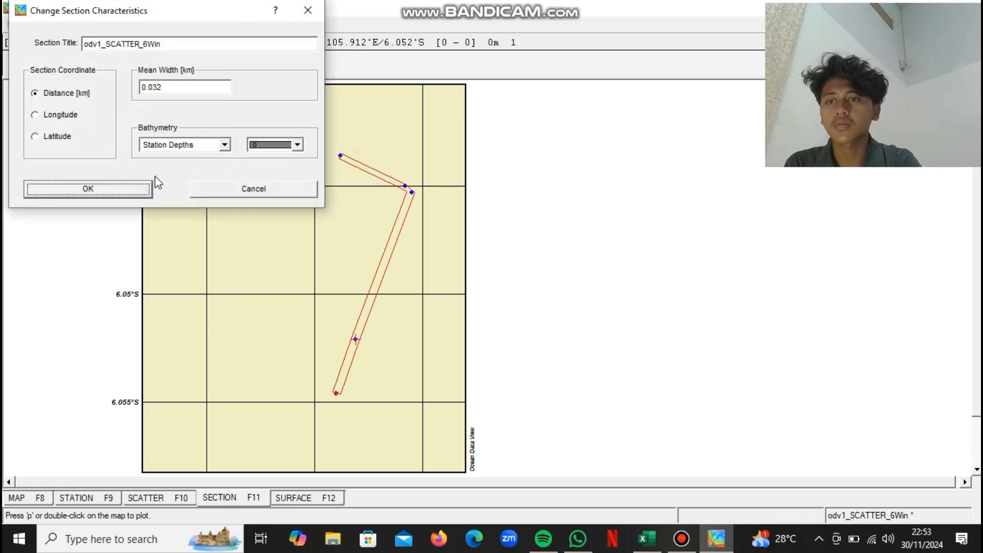
pyautogui.click(132, 183)
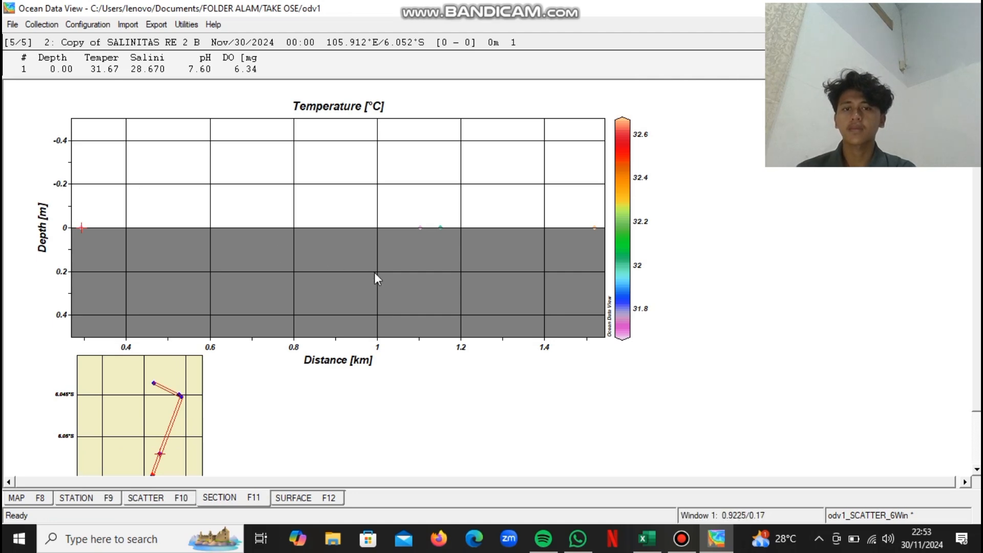
# - Apply the 5 Windows template to the section view's window layout
pyautogui.rightClick(622, 393)
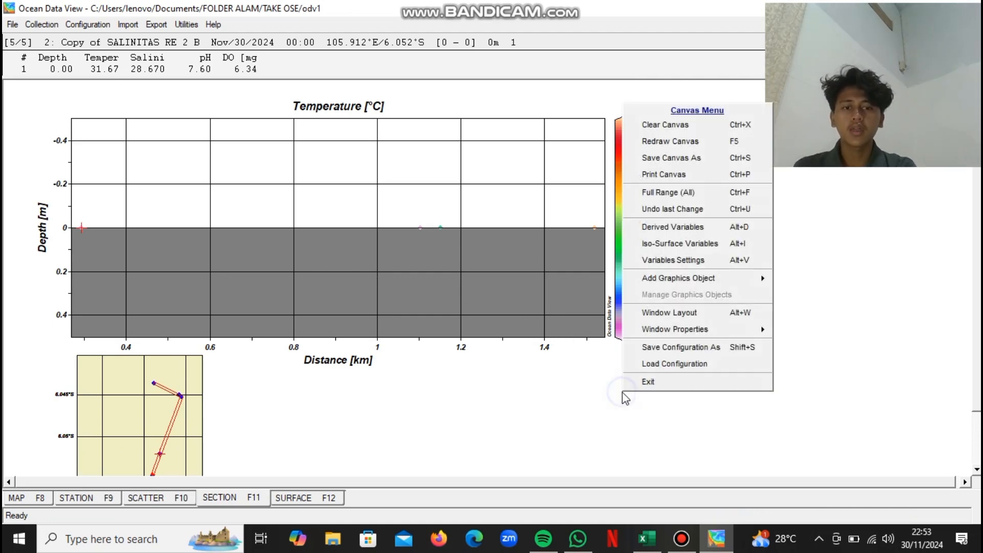
pyautogui.click(689, 312)
pyautogui.rightClick(659, 294)
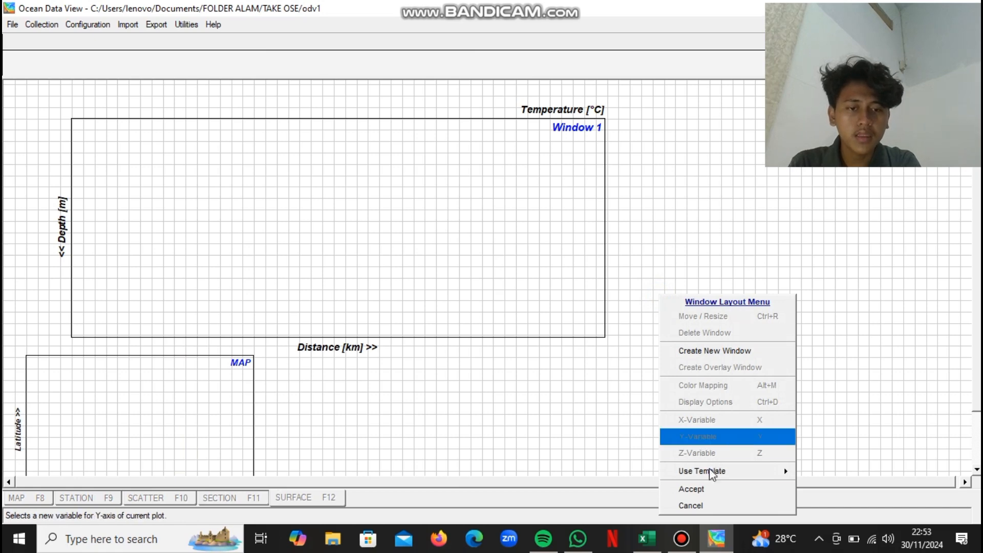
pyautogui.moveTo(711, 470)
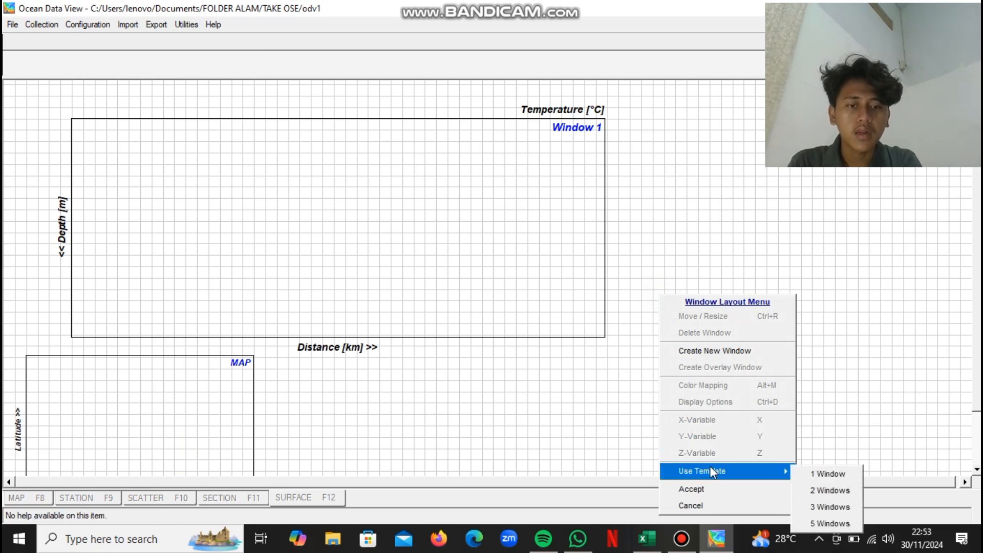
pyautogui.click(825, 521)
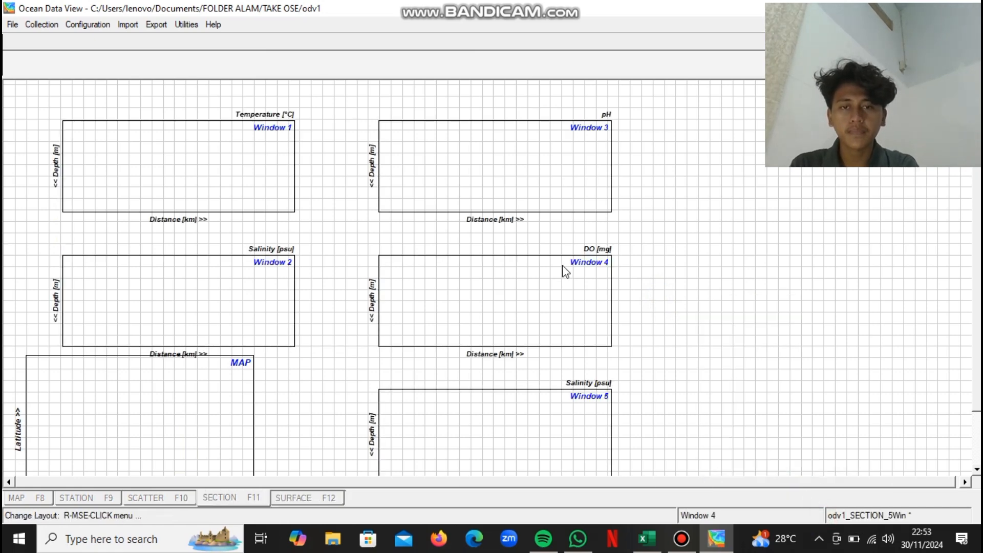
# - Delete Window 5 from the section layout and accept the remaining four windows
pyautogui.scroll(-3, 557, 250)
pyautogui.scroll(3, 562, 285)
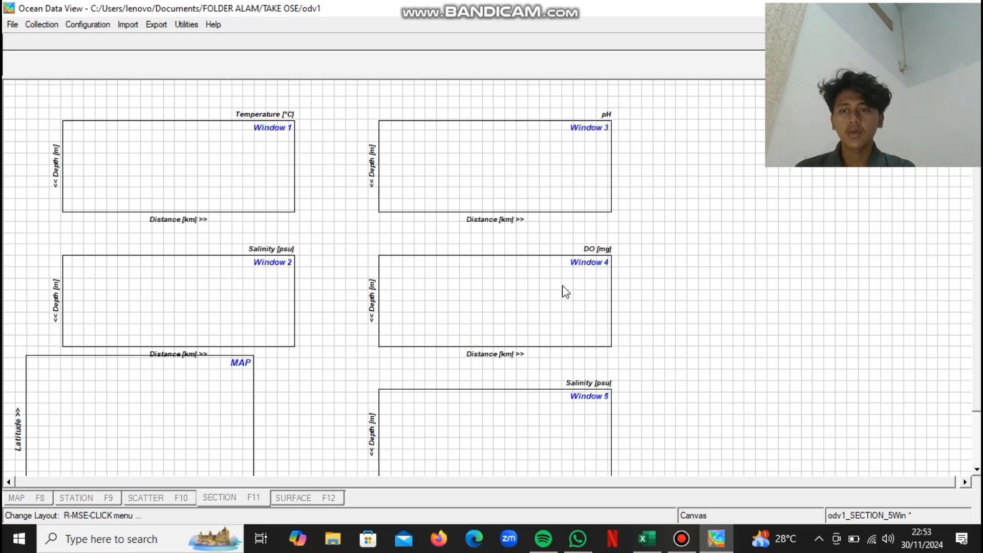
pyautogui.scroll(-3, 537, 263)
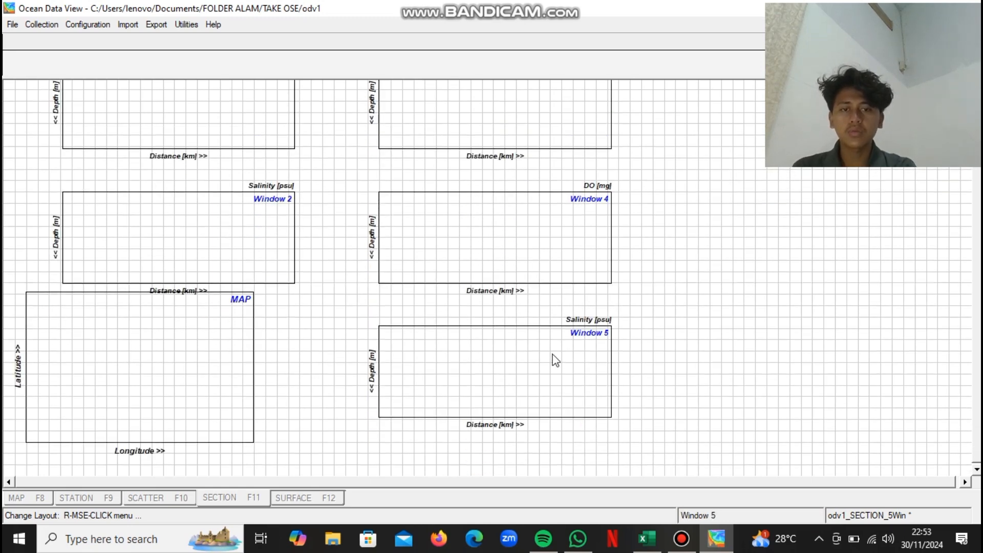
pyautogui.rightClick(547, 355)
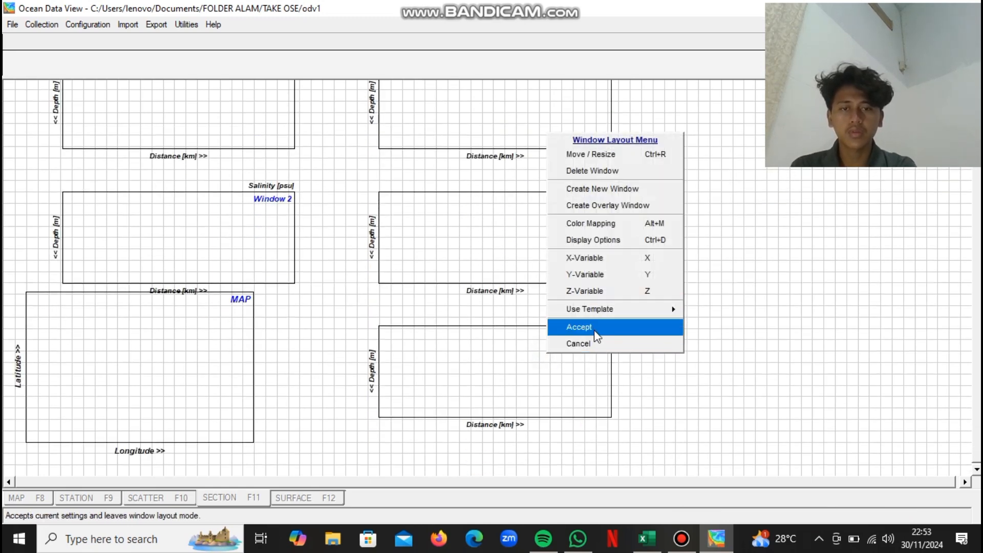
pyautogui.click(588, 178)
pyautogui.rightClick(543, 345)
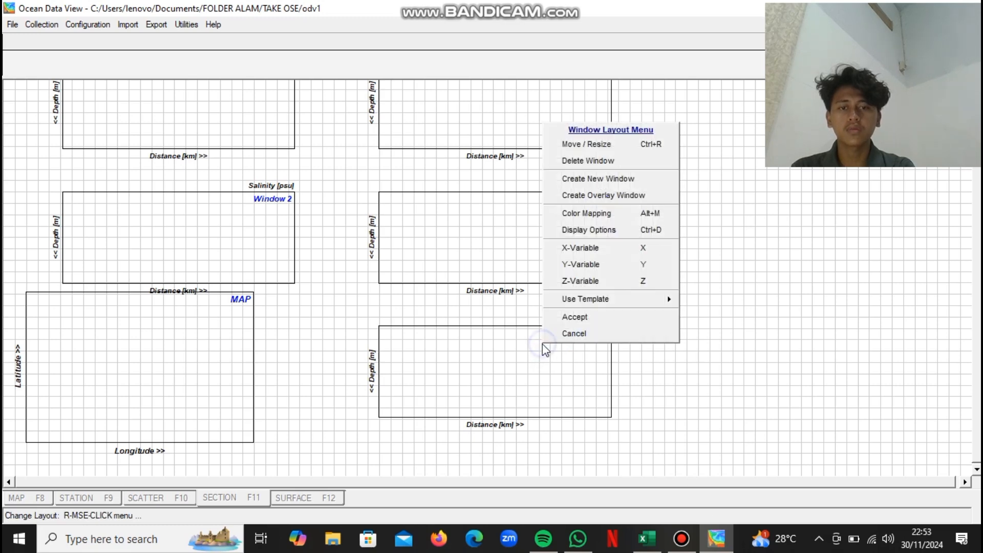
pyautogui.click(600, 163)
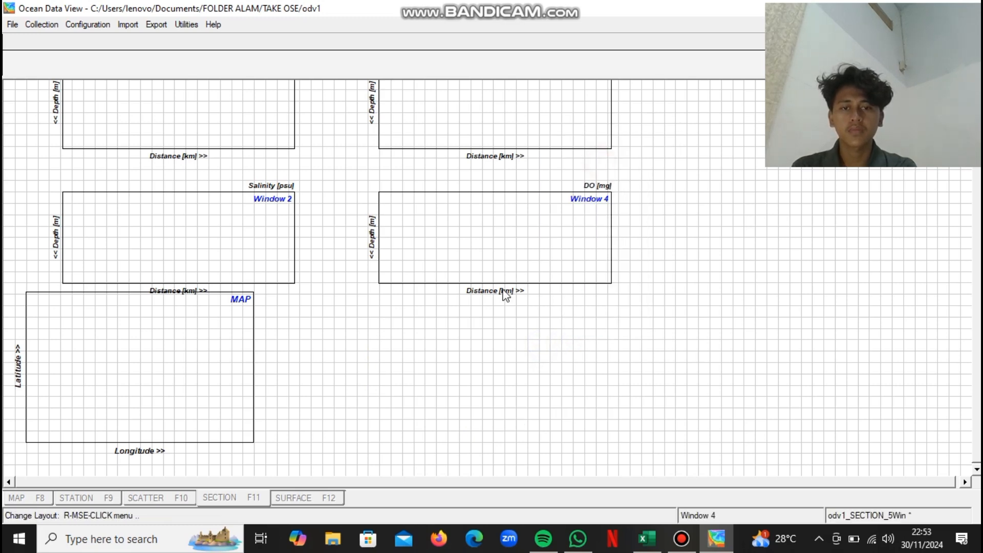
pyautogui.rightClick(643, 356)
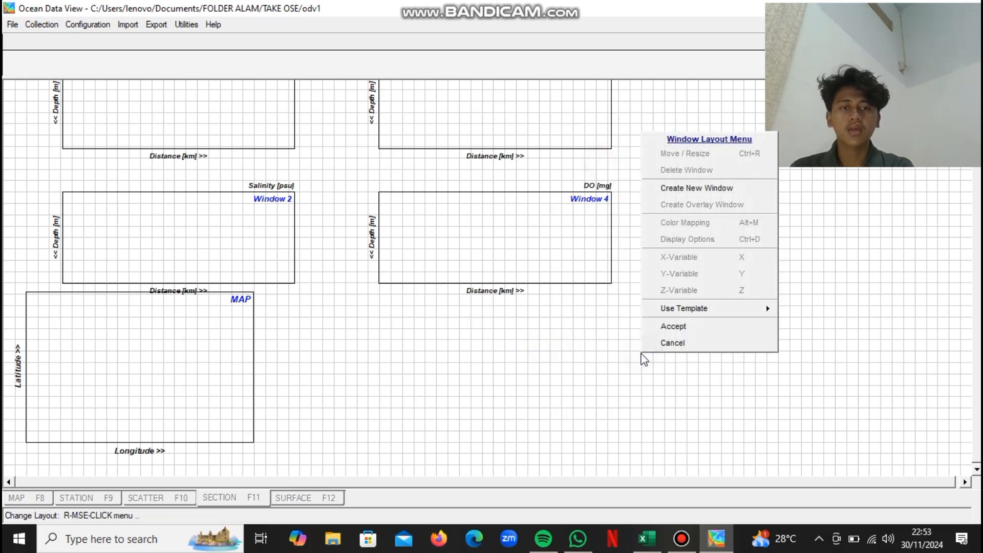
pyautogui.click(675, 325)
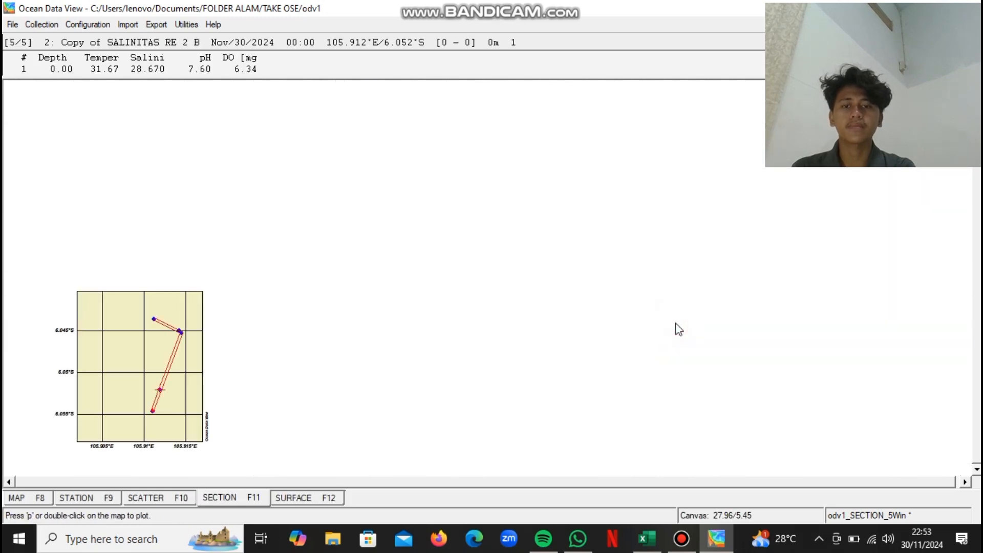
# - Recheck and accept the section layout, and plot the data in its four windows
pyautogui.rightClick(522, 288)
pyautogui.click(567, 211)
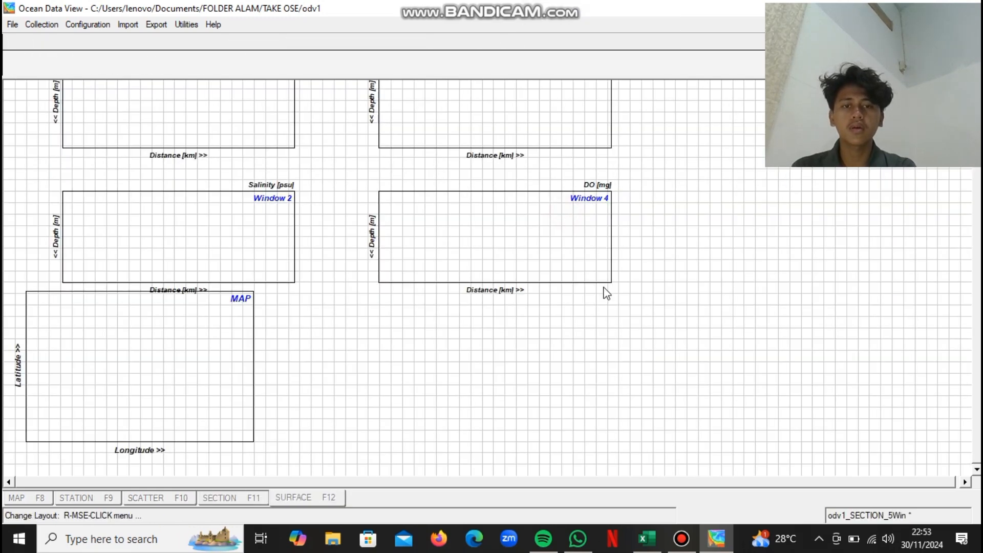
pyautogui.rightClick(634, 318)
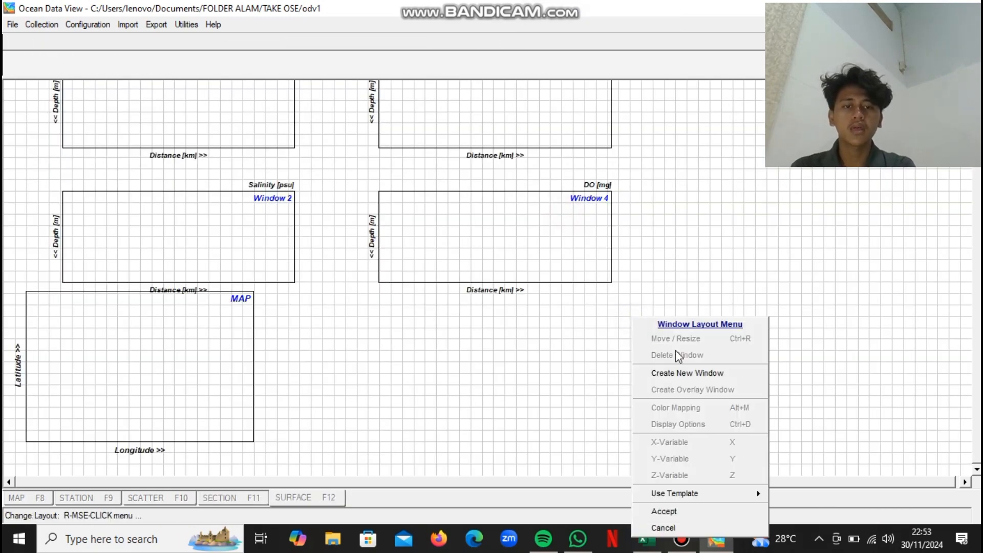
pyautogui.click(672, 511)
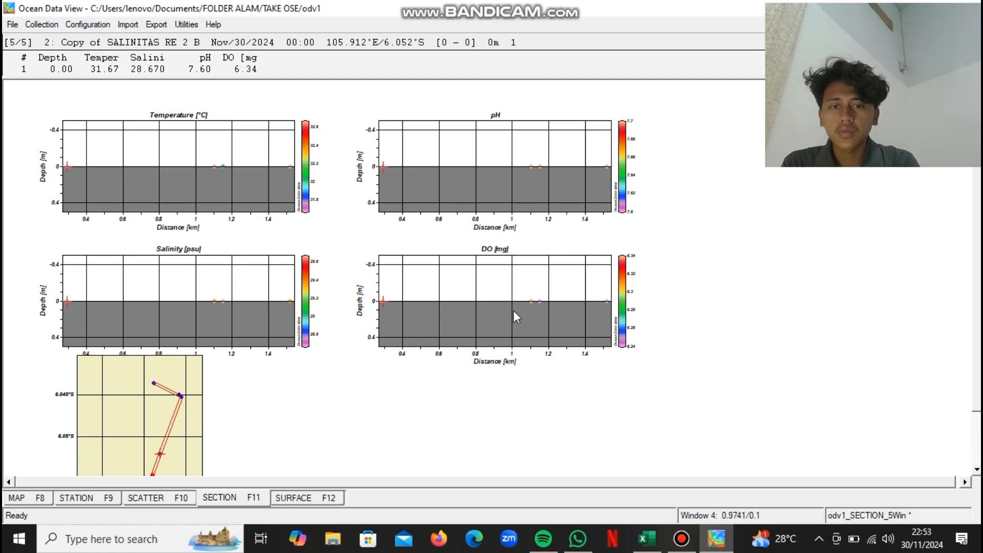
# - Set the DO plot in Window 4 to a gridded field using VG Gridding with X and Y scale-lengths of 700
pyautogui.rightClick(541, 303)
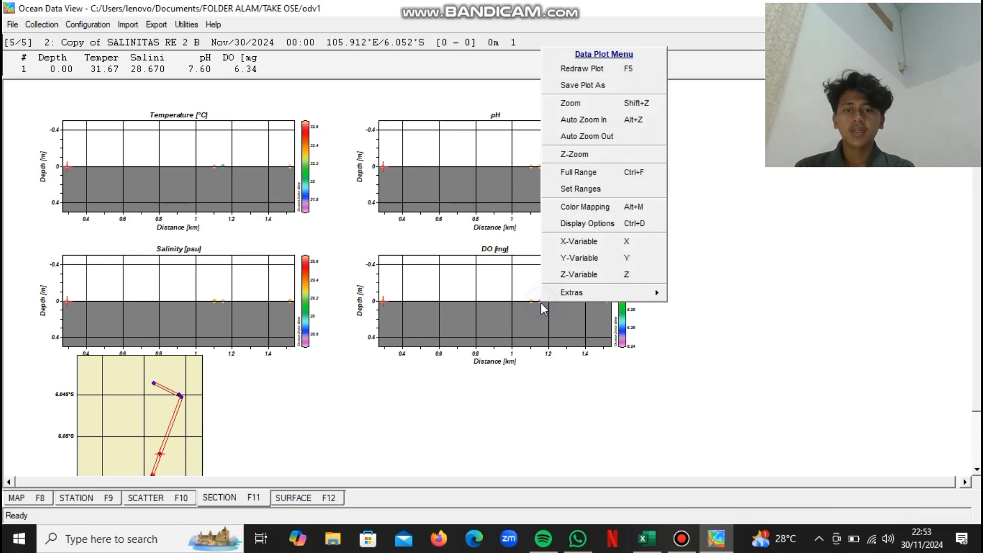
pyautogui.click(592, 224)
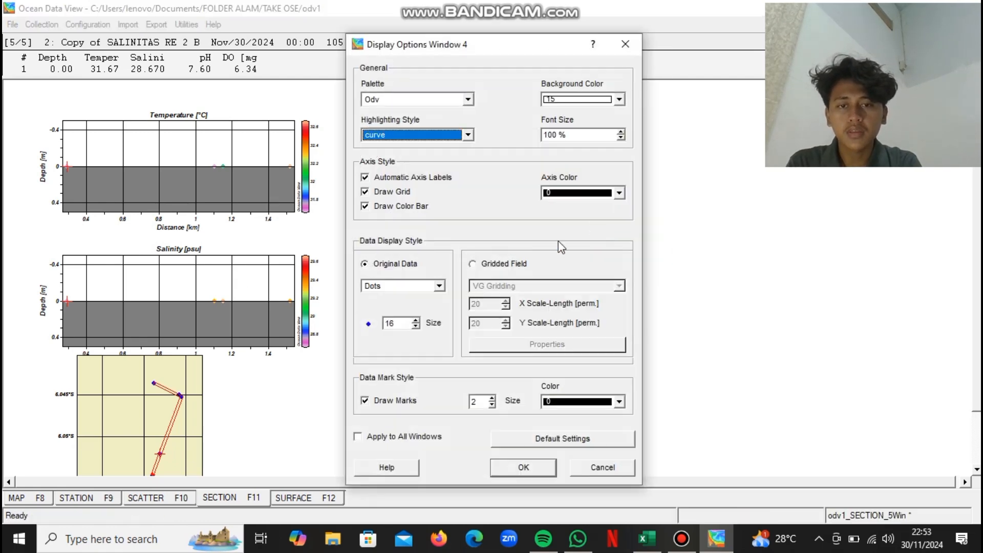
pyautogui.click(472, 264)
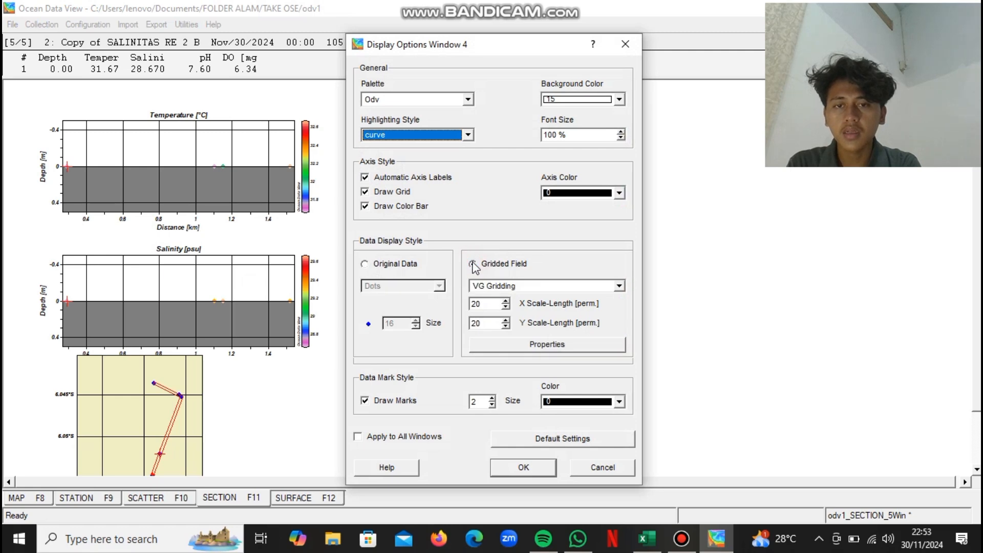
pyautogui.click(488, 304)
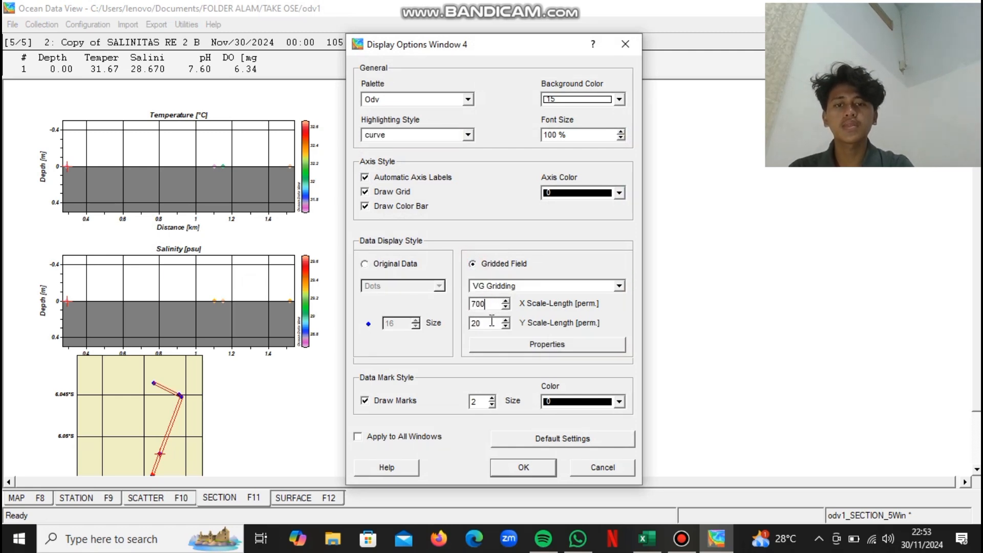
pyautogui.press('BackSpace')
pyautogui.press('BackSpace')
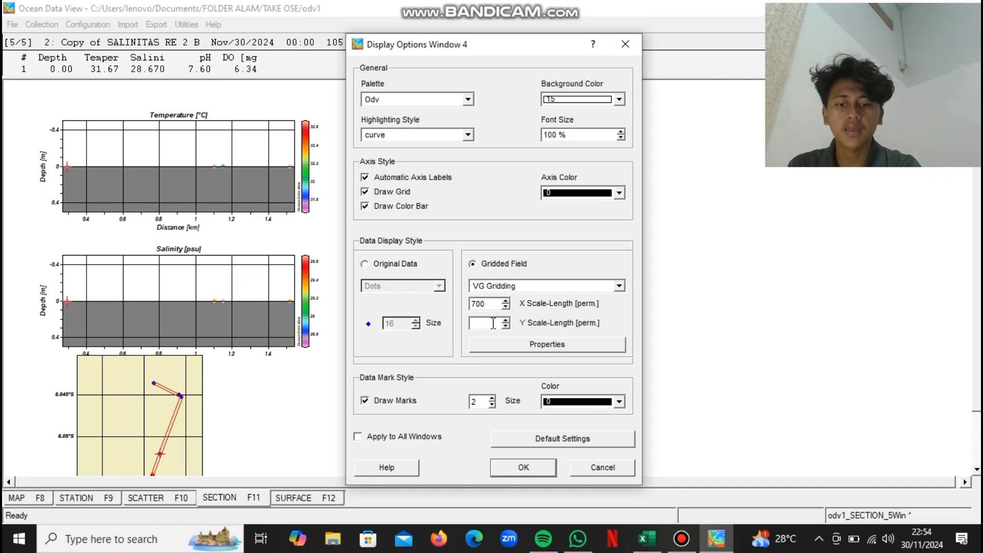
# - Add contour lines from 6.24 to 6.34 in increments of 0.01 to the DO plot, and apply the display options
pyautogui.click(531, 344)
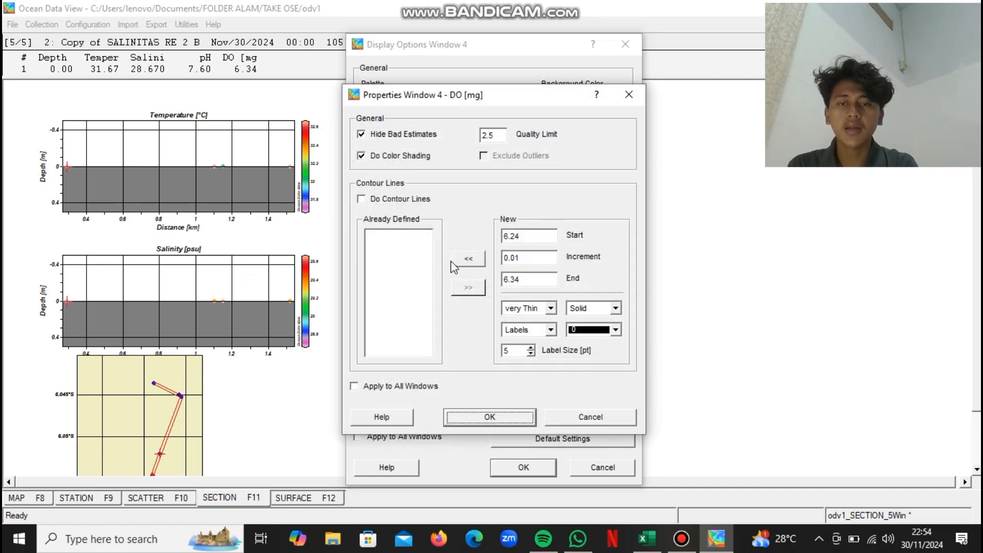
pyautogui.click(467, 259)
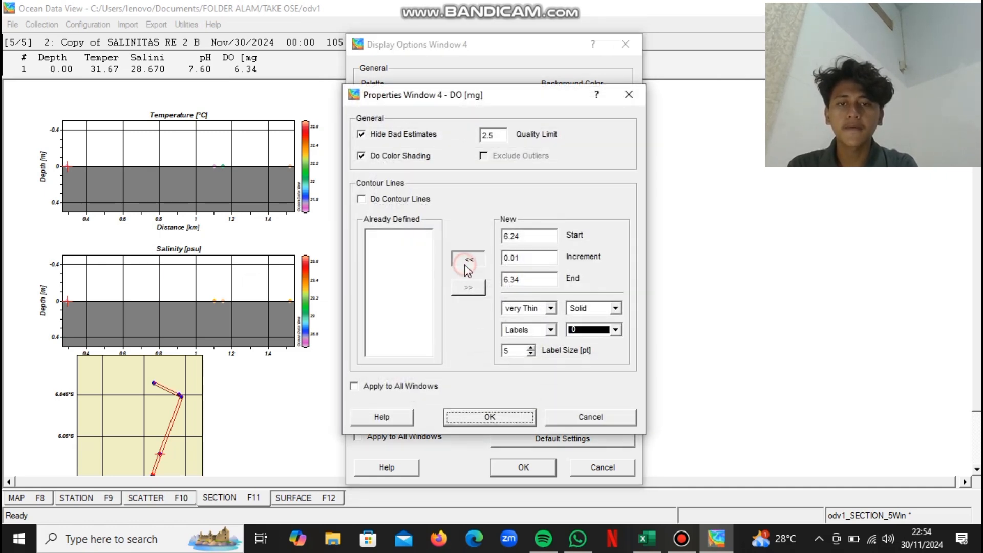
pyautogui.click(490, 417)
pyautogui.click(537, 470)
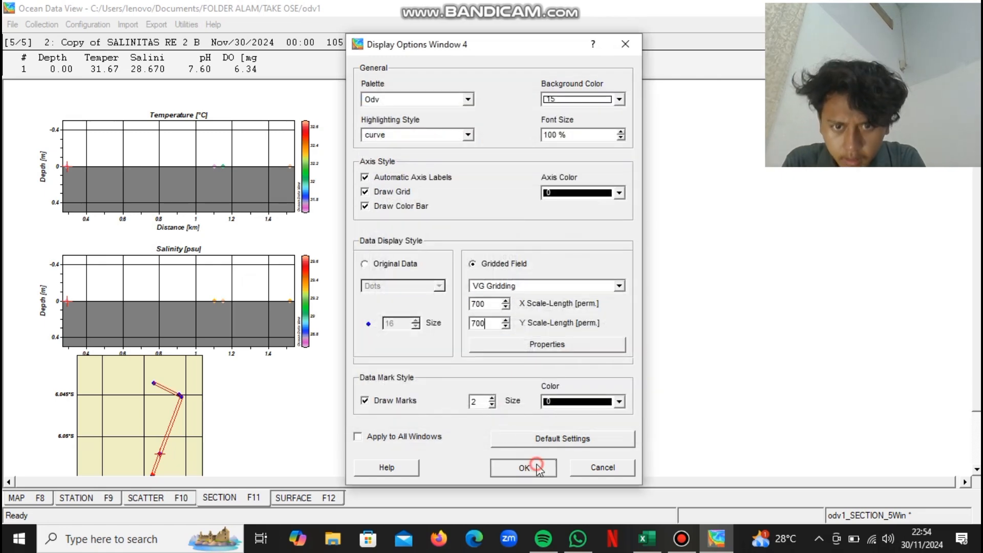
pyautogui.scroll(1, 505, 247)
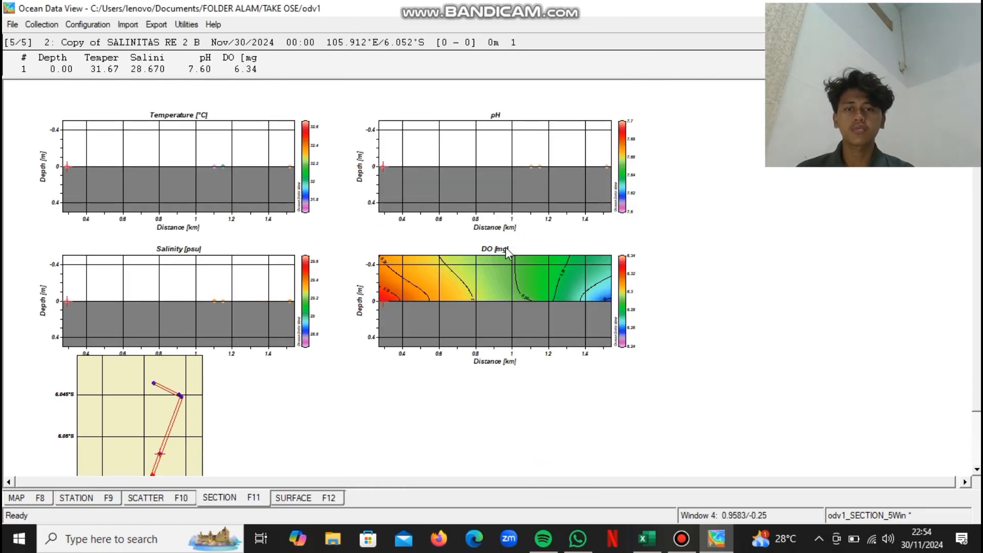
# - Set the pH plot in Window 3 to a gridded field using VG Gridding with X and Y scale-lengths of 700
pyautogui.rightClick(502, 164)
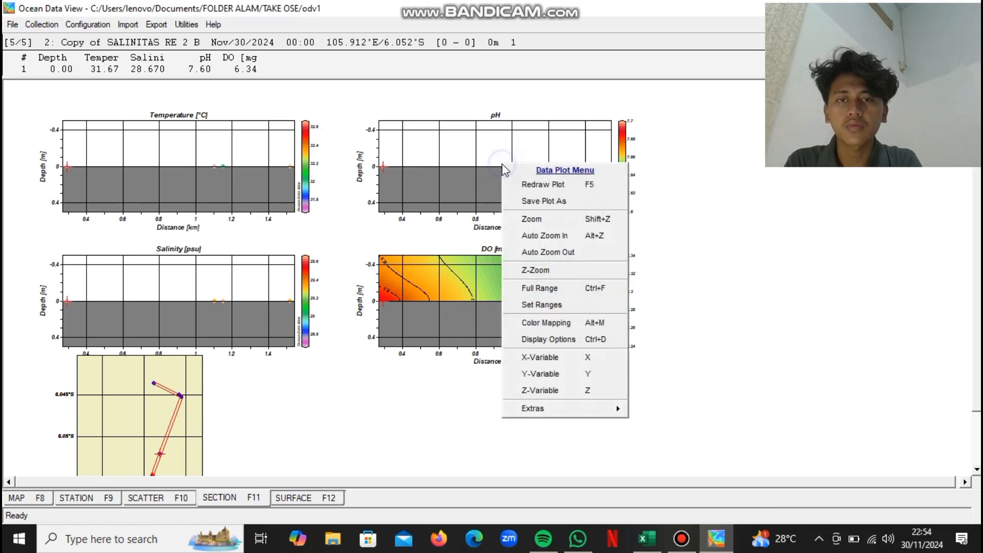
pyautogui.click(538, 340)
pyautogui.click(472, 264)
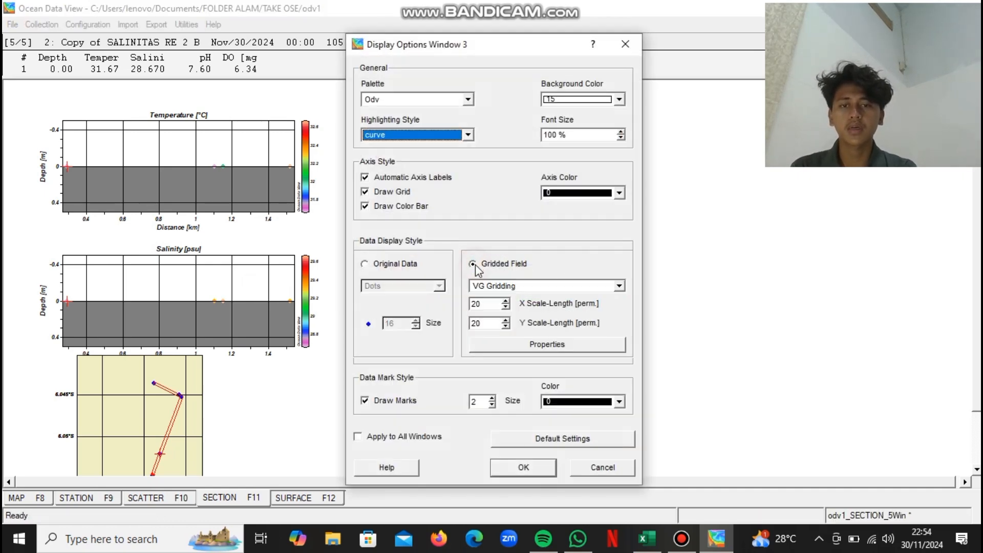
pyautogui.doubleClick(486, 303)
pyautogui.write('2')
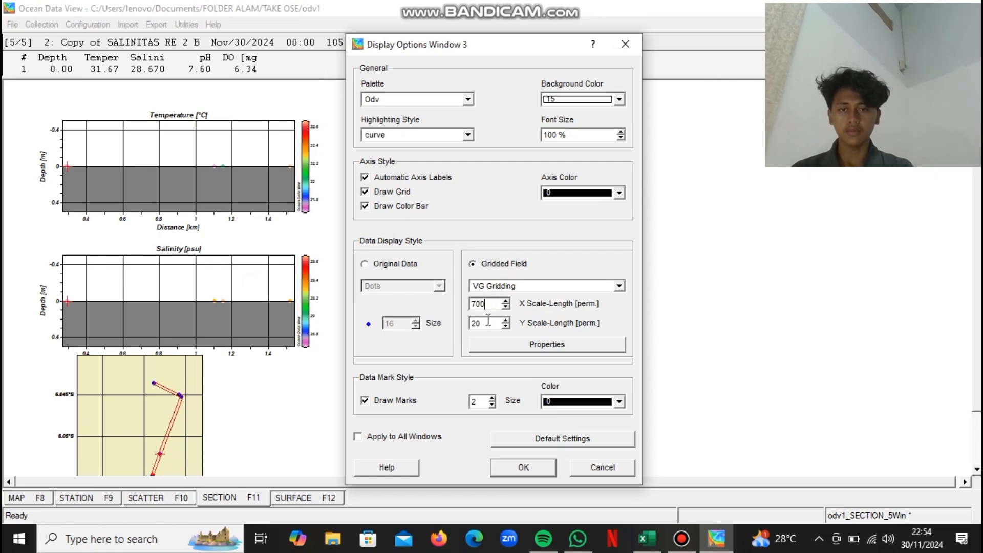
pyautogui.doubleClick(489, 325)
pyautogui.write('2')
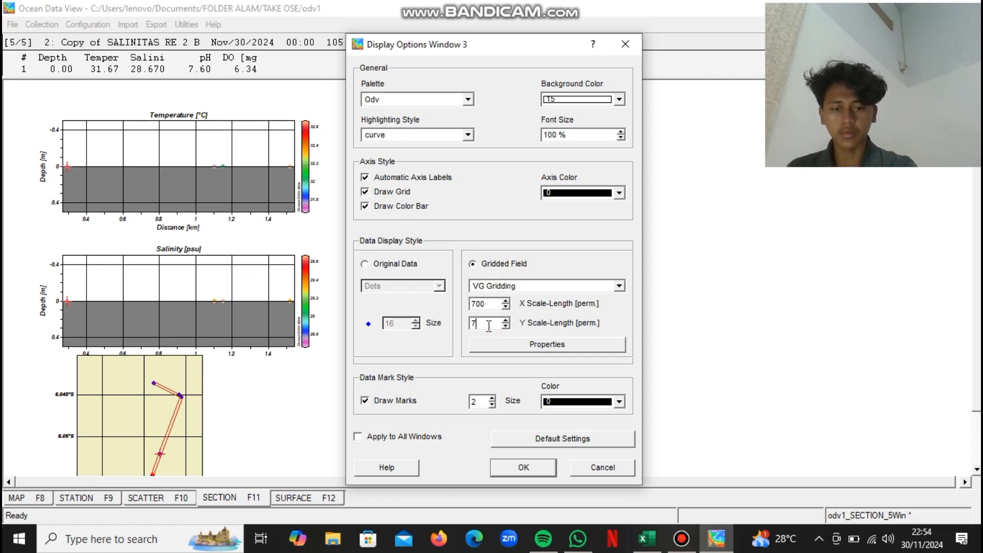
# - Add contour lines from 7.6 to 7.7 in increments of 0.01 to the pH plot, and apply the display options
pyautogui.click(502, 346)
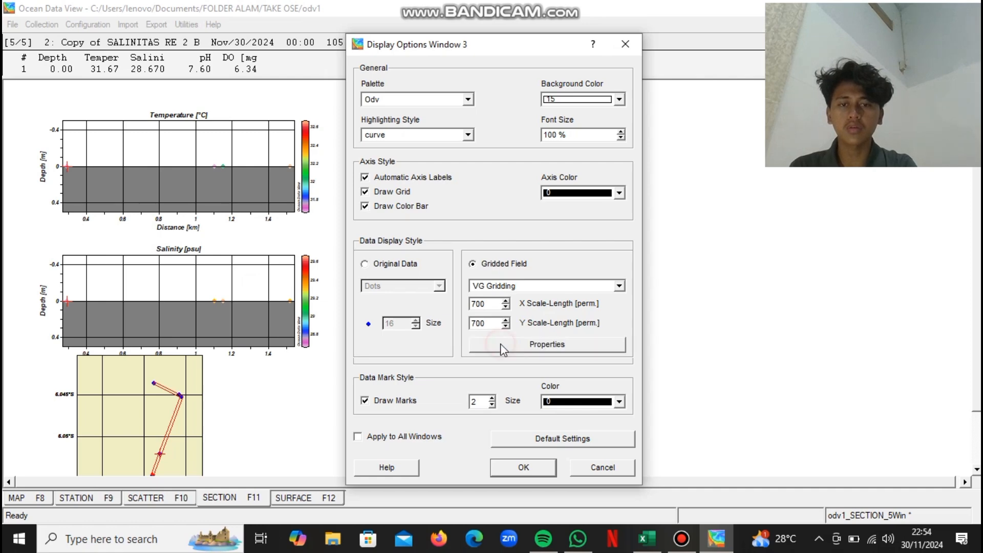
pyautogui.click(466, 266)
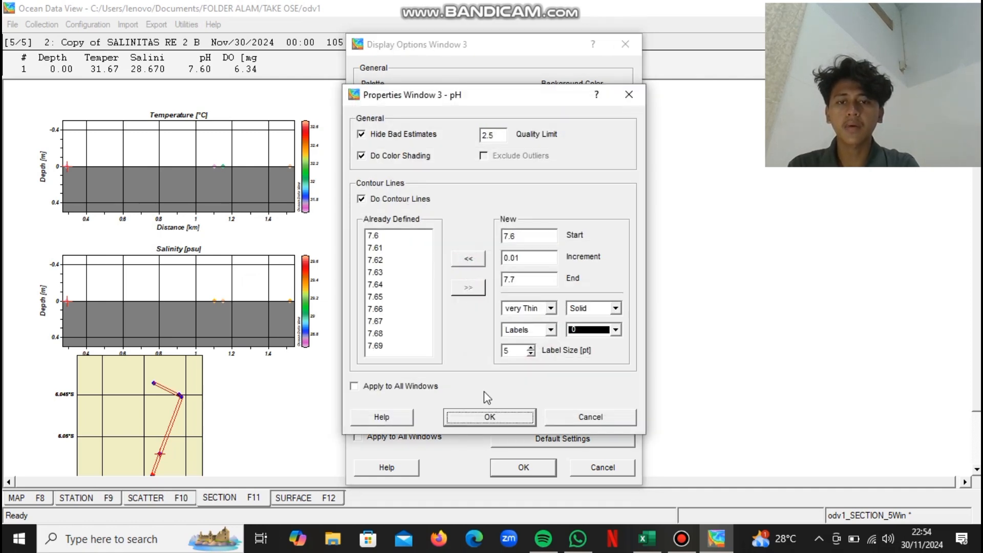
pyautogui.click(490, 417)
pyautogui.click(523, 467)
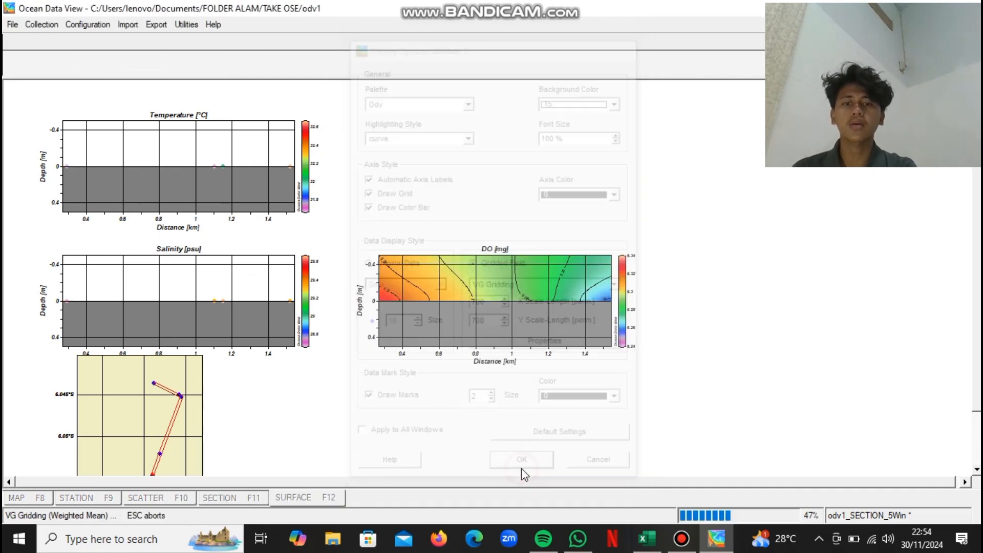
# - Set the salinity plot in Window 2 to a gridded field using VG Gridding with X and Y scale-lengths of 700
pyautogui.rightClick(229, 285)
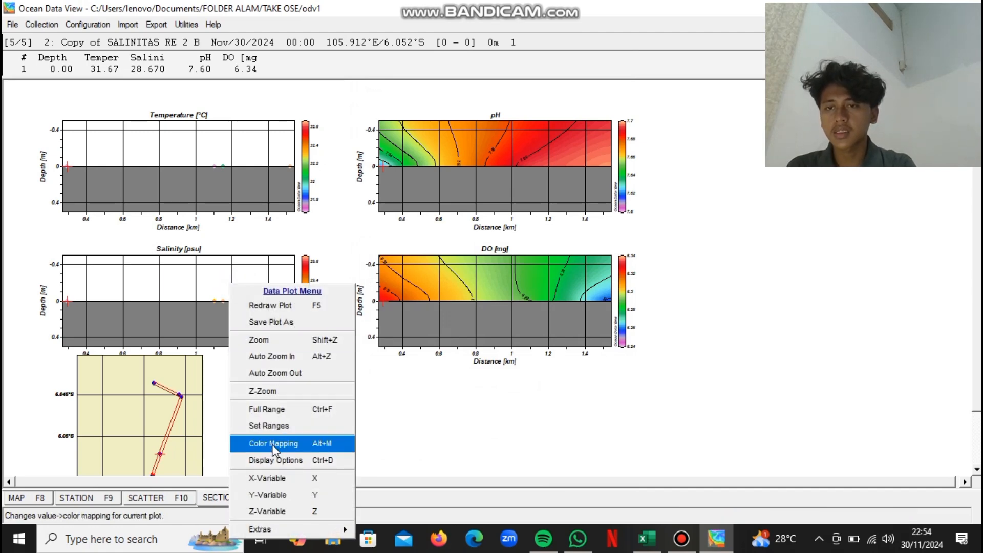
pyautogui.click(276, 459)
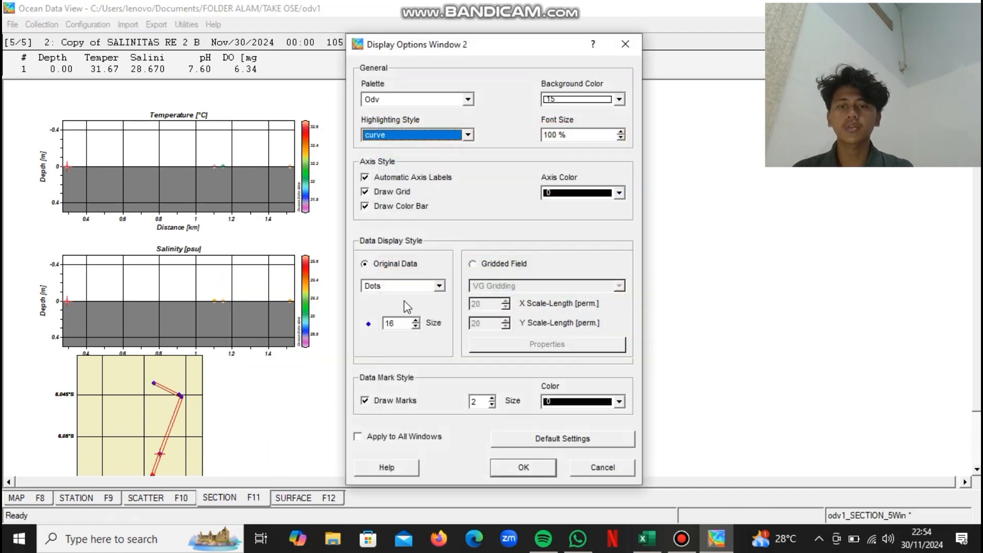
pyautogui.click(474, 265)
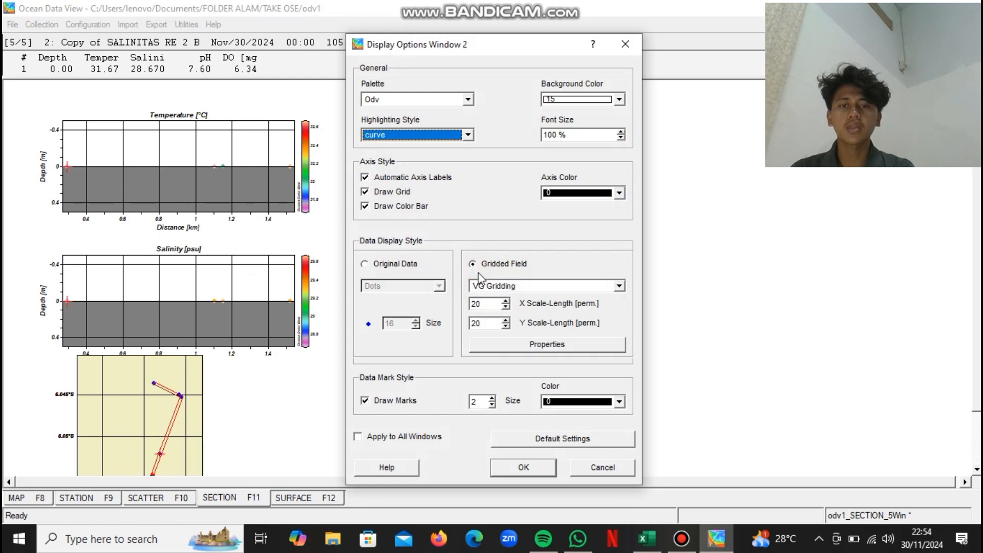
pyautogui.doubleClick(487, 303)
pyautogui.press('BackSpace')
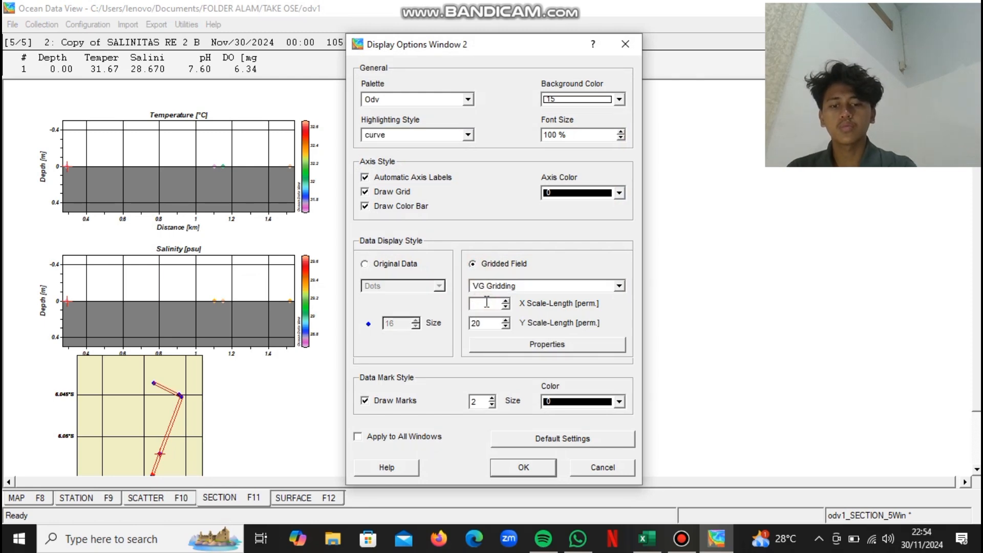
pyautogui.click(488, 323)
pyautogui.press('BackSpace')
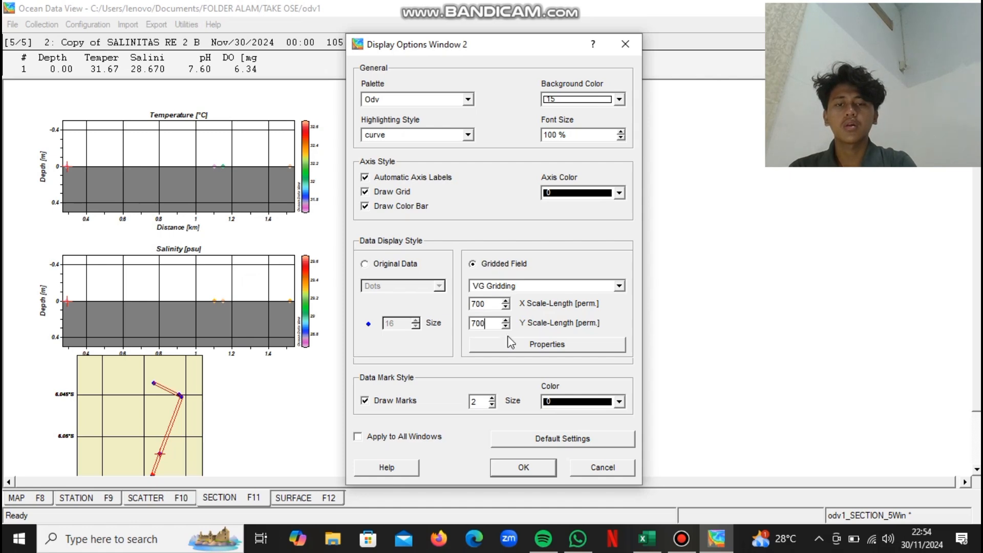
# - Add contour lines from 28.6 to 29.7 in increments of 0.1 to the salinity plot, and apply the display options
pyautogui.click(521, 344)
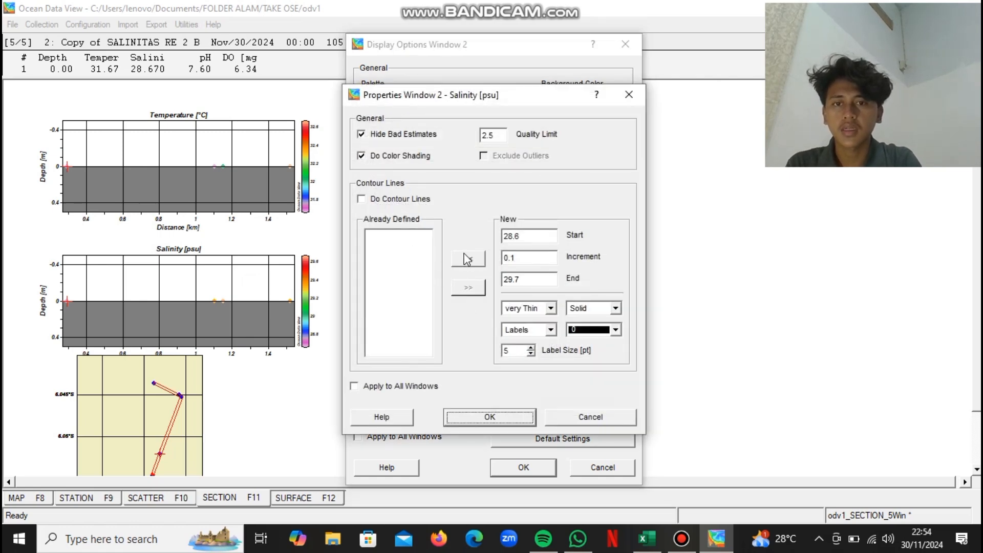
pyautogui.click(467, 259)
pyautogui.click(487, 417)
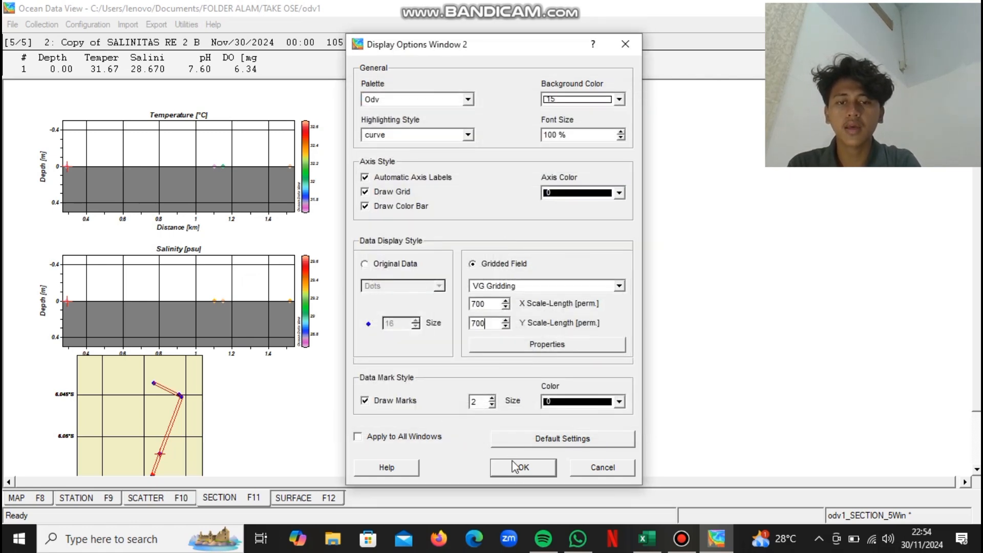
pyautogui.click(515, 466)
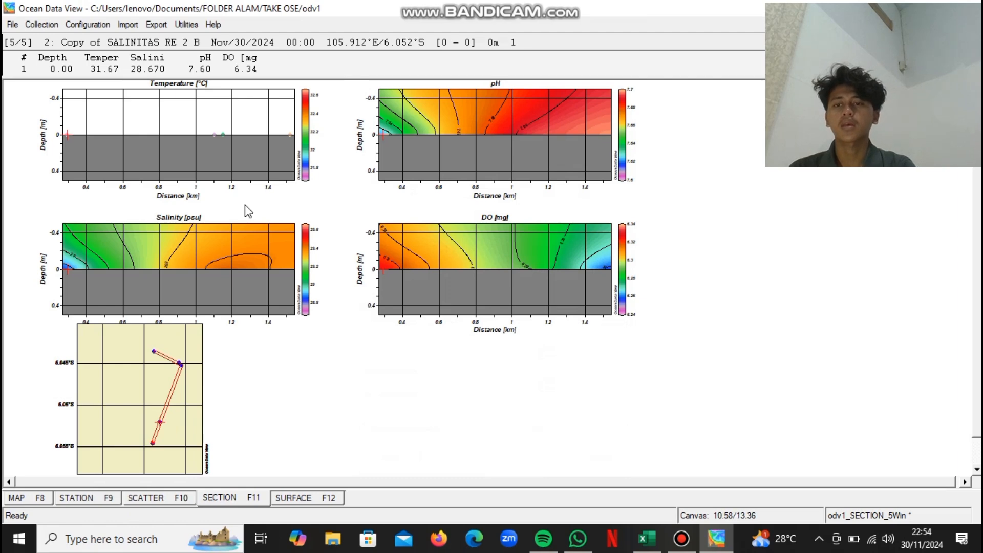
# - Set the temperature plot in Window 1 to a gridded field using VG Gridding with X and Y scale-lengths of 700
pyautogui.rightClick(192, 167)
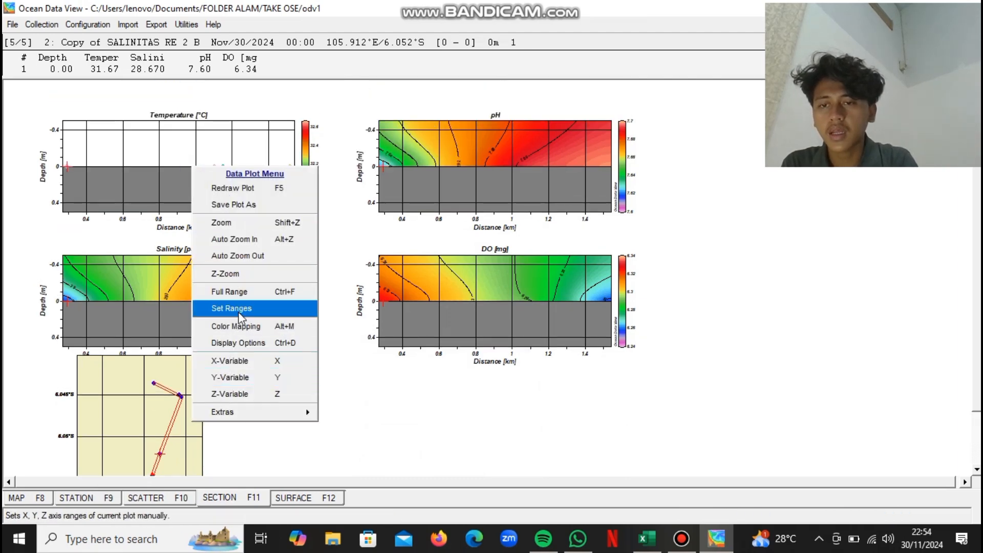
pyautogui.click(223, 339)
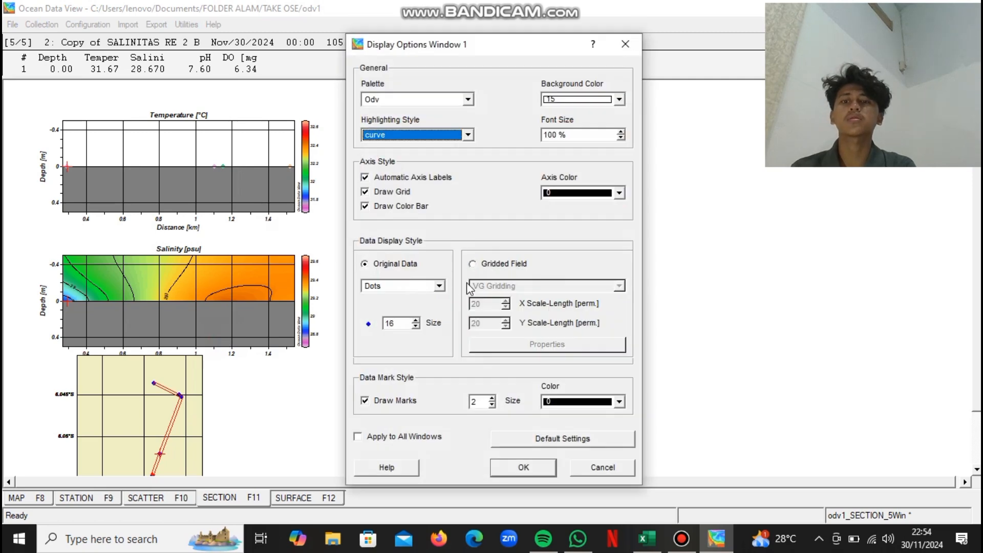
pyautogui.click(472, 264)
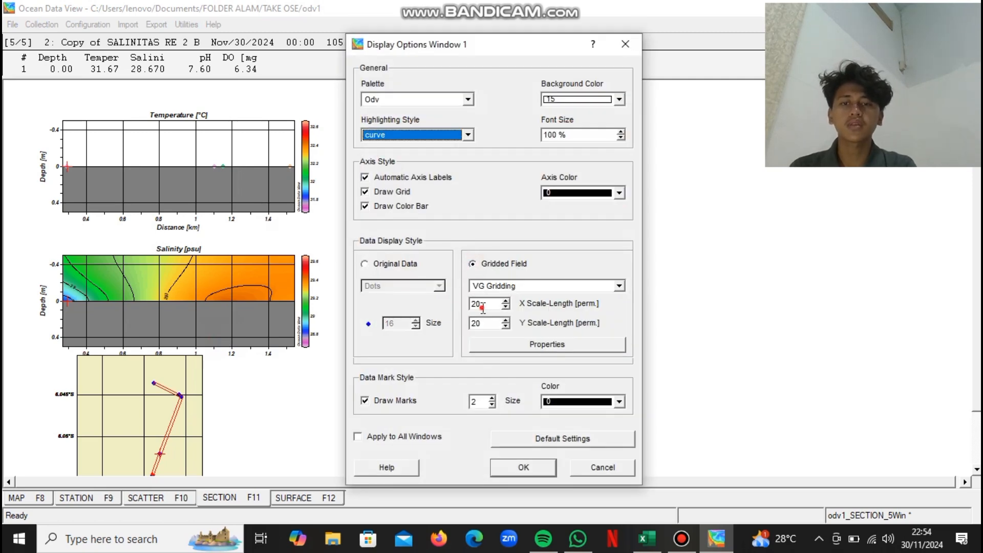
pyautogui.click(483, 305)
pyautogui.press('BackSpace')
pyautogui.write('700')
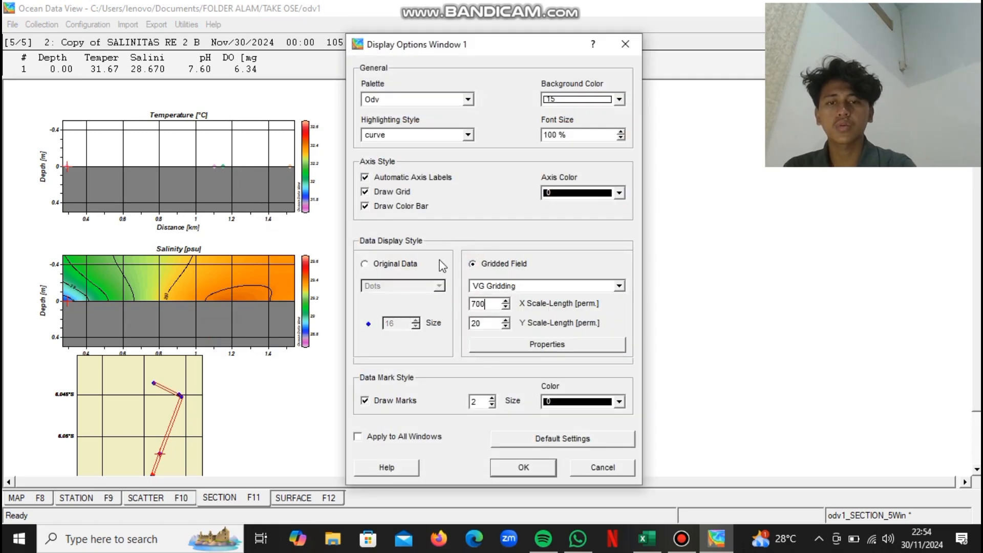
pyautogui.click(487, 328)
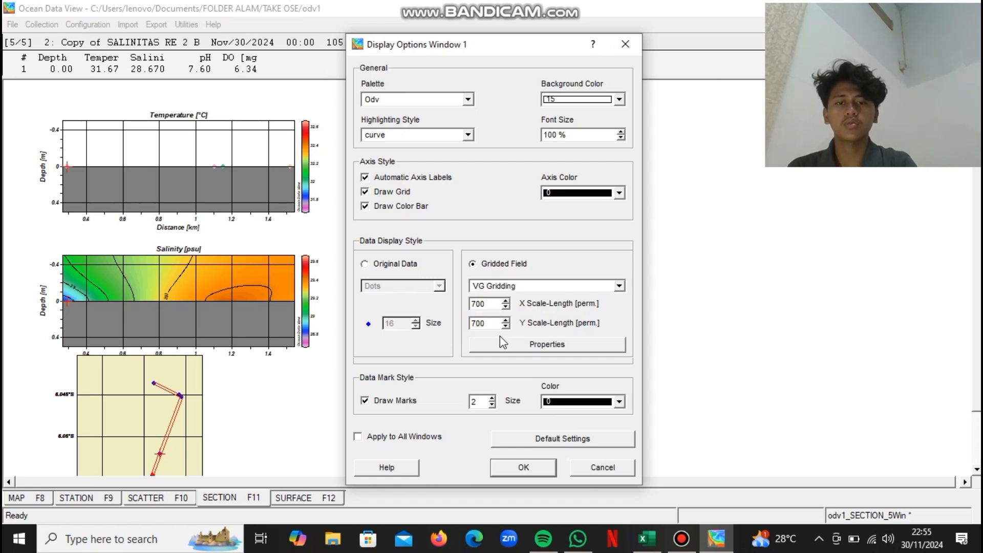
# - Add contour lines from 31.6 to 32.7 in increments of 0.1 to the temperature plot, and apply the display options
pyautogui.click(501, 342)
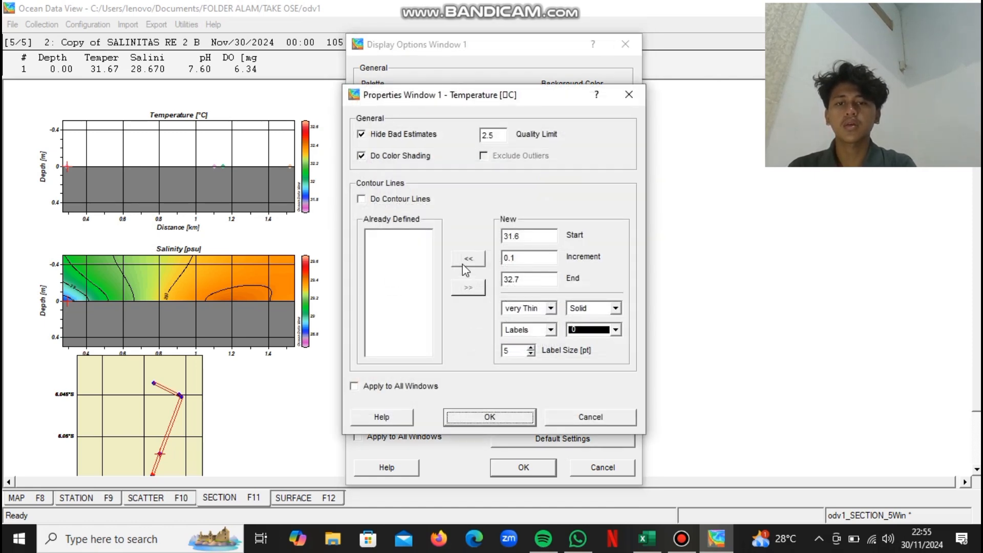
pyautogui.click(463, 262)
pyautogui.click(484, 420)
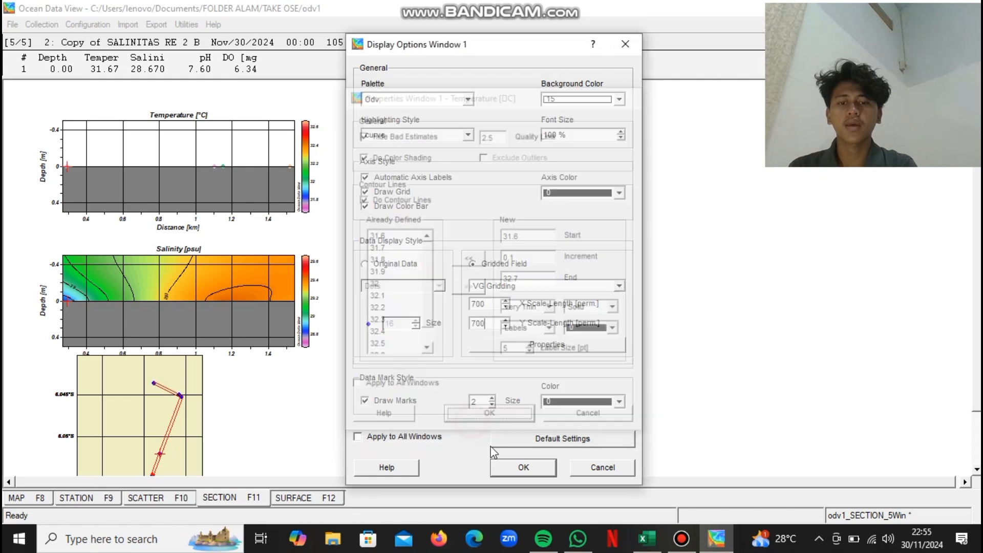
pyautogui.click(520, 467)
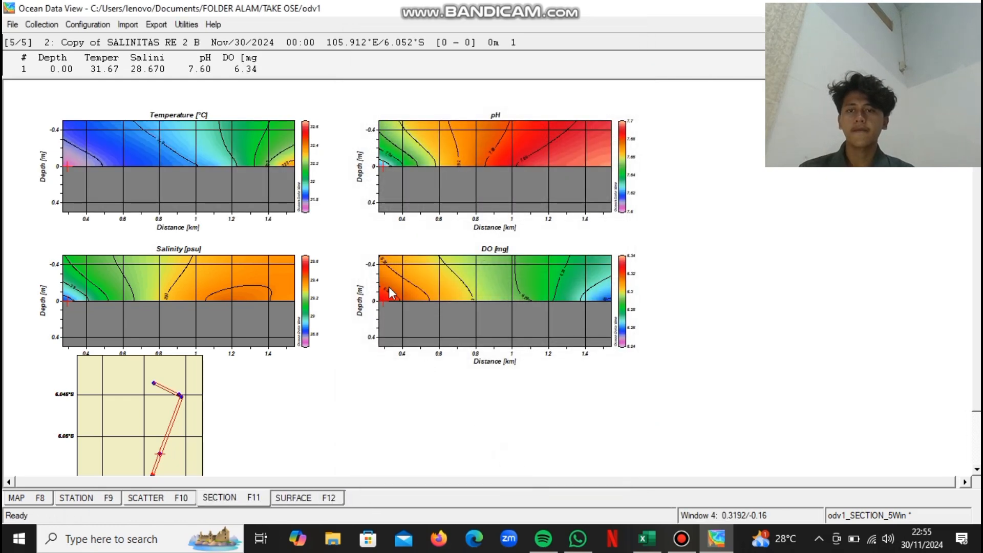
# - Switch to the surface view, saving the changed section as a section file named ODV 1 in the TAKE OSE folder
pyautogui.click(323, 500)
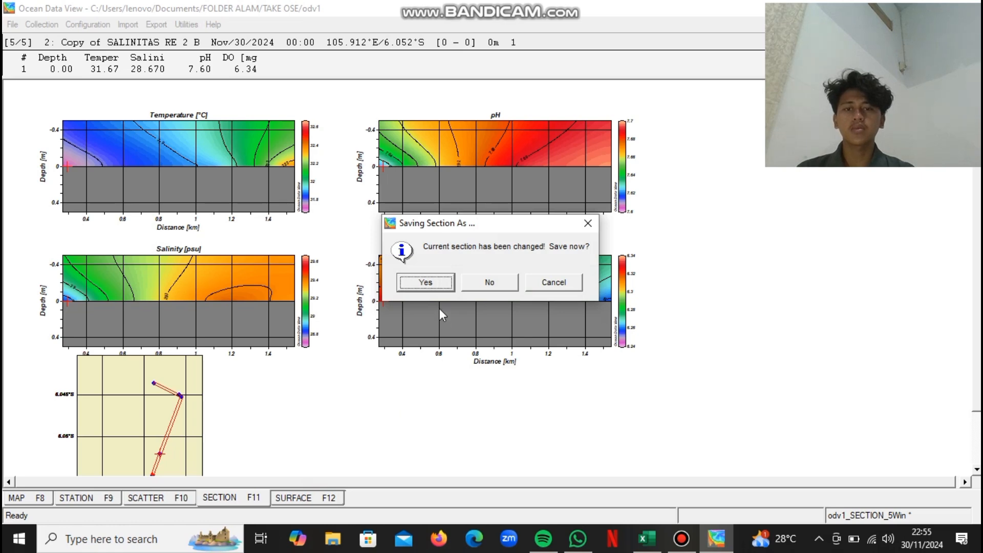
pyautogui.click(441, 276)
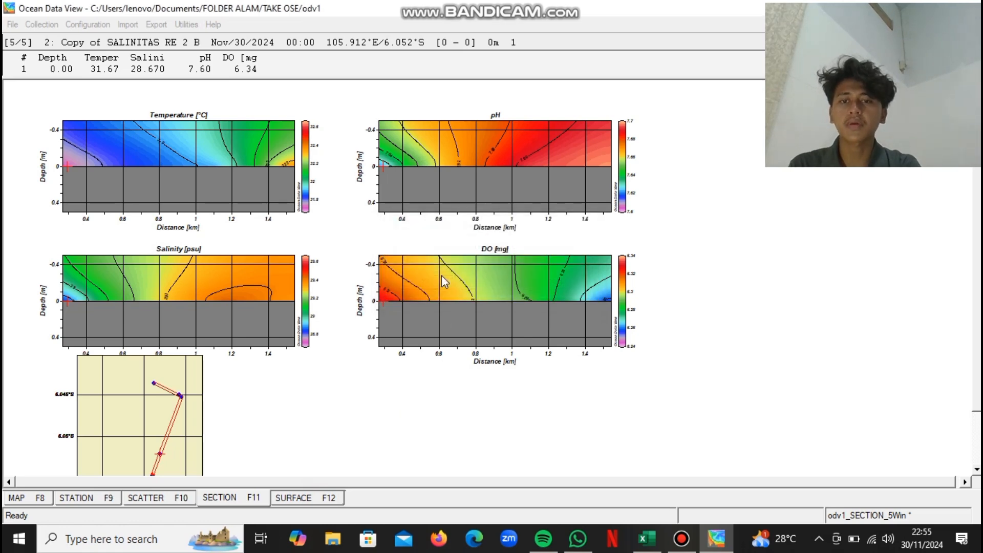
pyautogui.press('BackSpace')
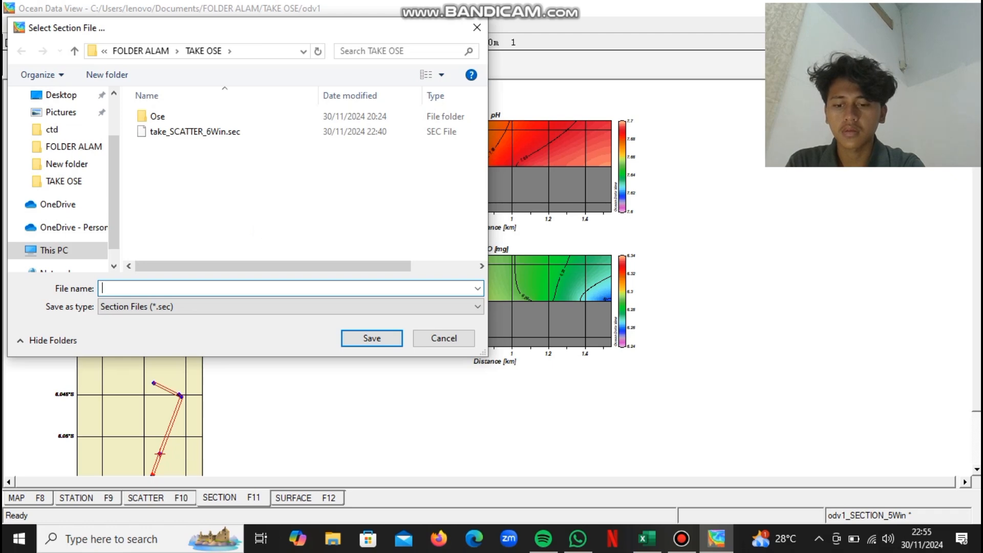
pyautogui.write('ODV 1')
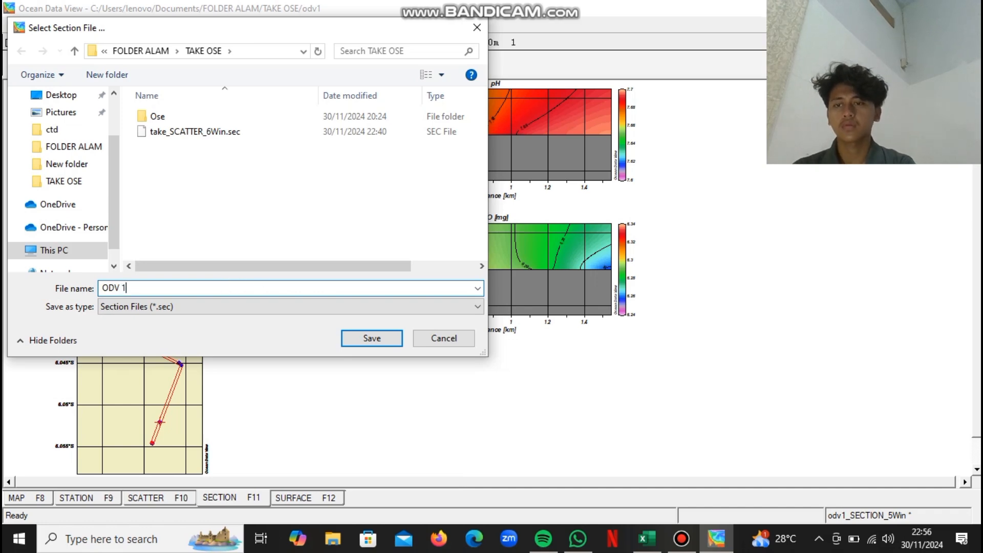
pyautogui.click(368, 340)
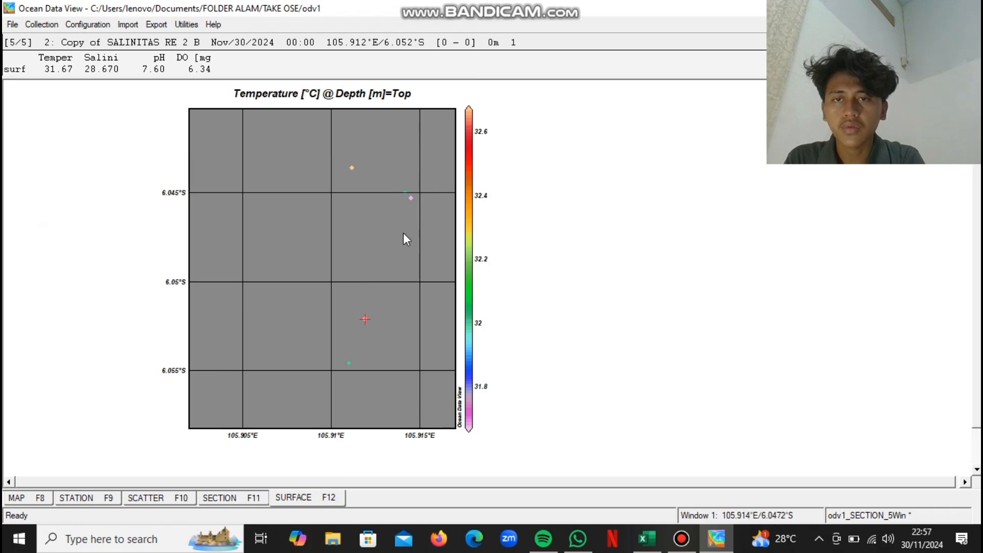
# - Edit the window layout of the surface view and apply the 6 Windows template
pyautogui.rightClick(561, 219)
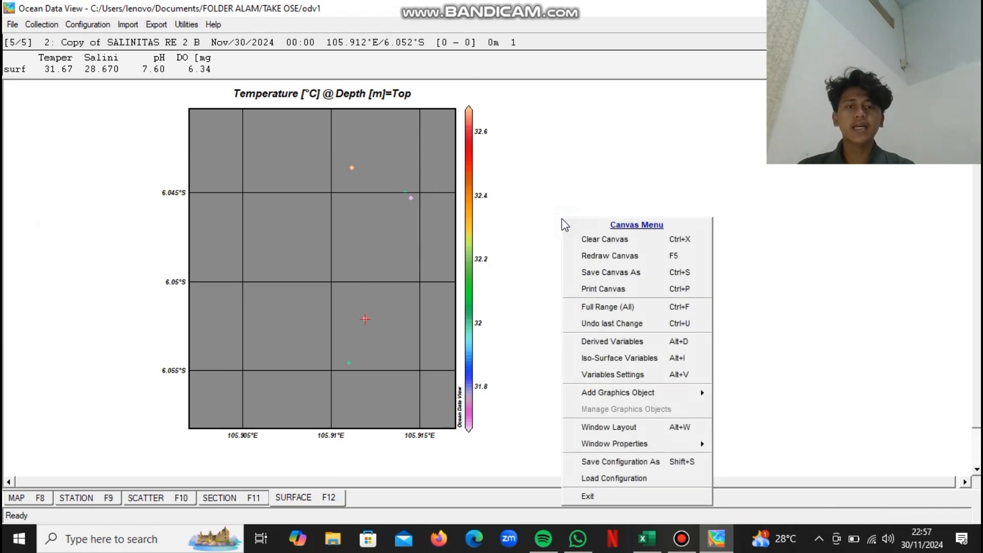
pyautogui.click(635, 428)
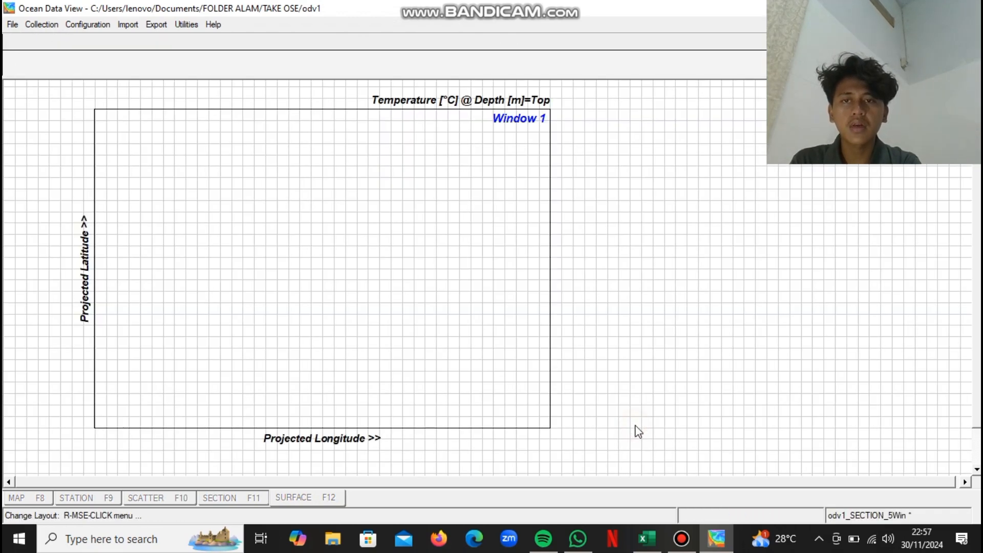
pyautogui.rightClick(607, 227)
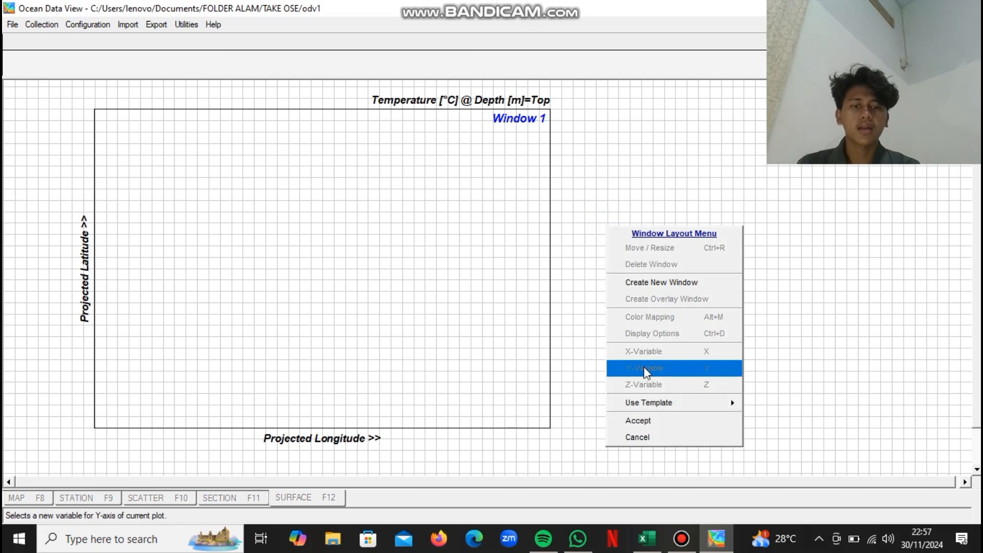
pyautogui.moveTo(651, 410)
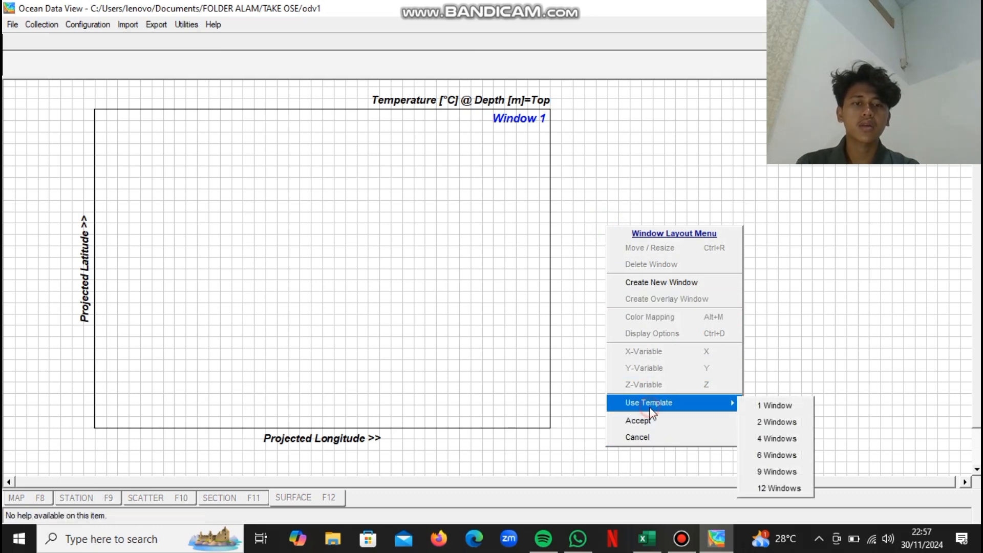
pyautogui.click(768, 444)
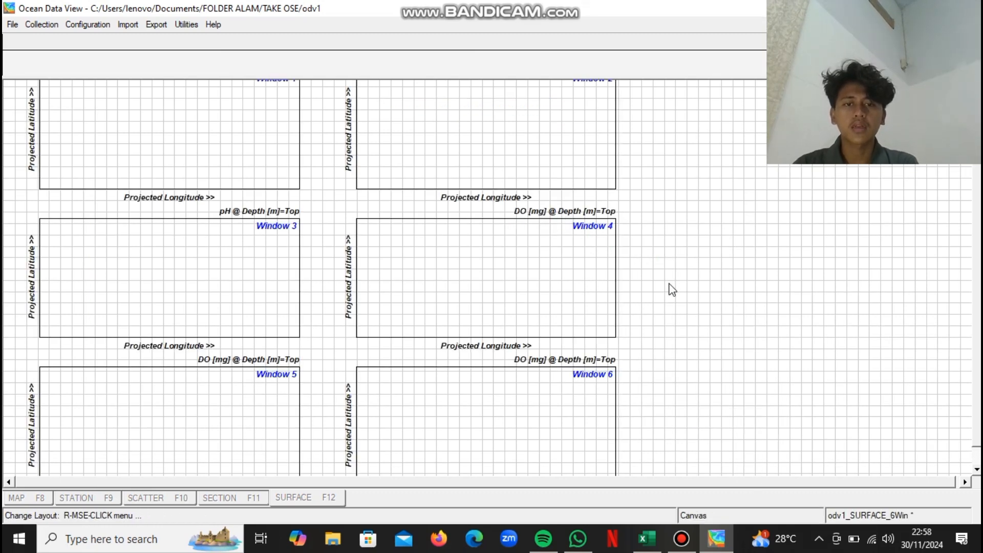
# - Replace the surface view's window layout with the 4 Windows template and accept the layout
pyautogui.rightClick(686, 293)
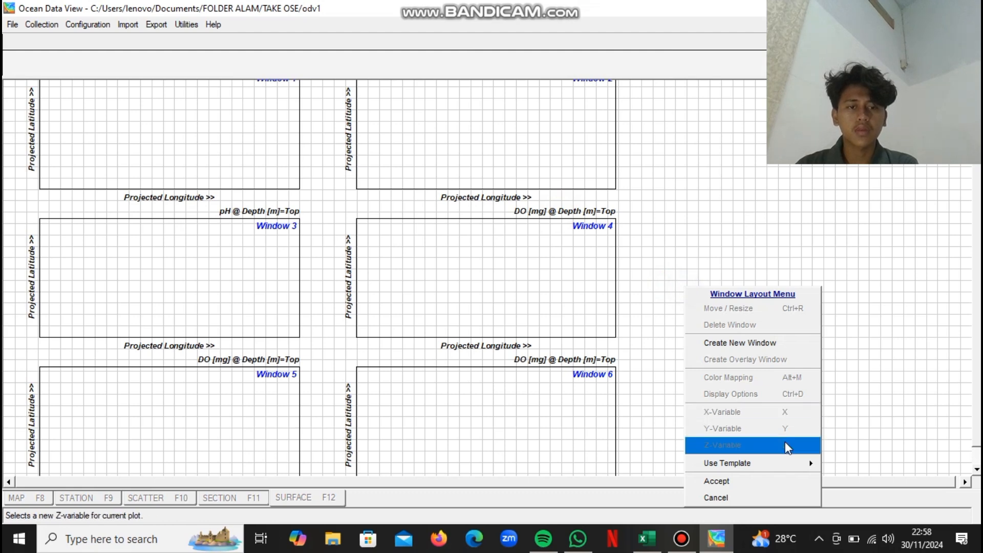
pyautogui.moveTo(739, 463)
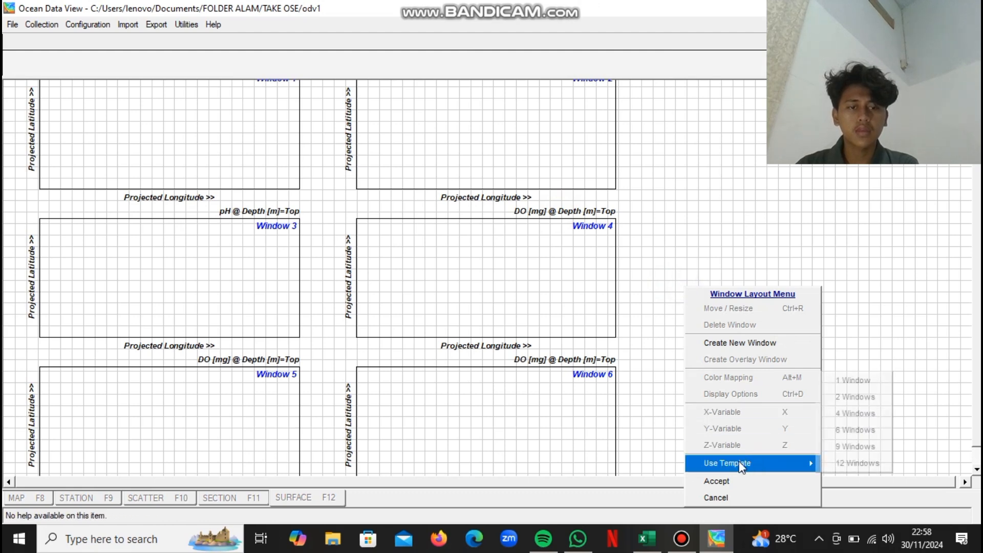
pyautogui.click(859, 413)
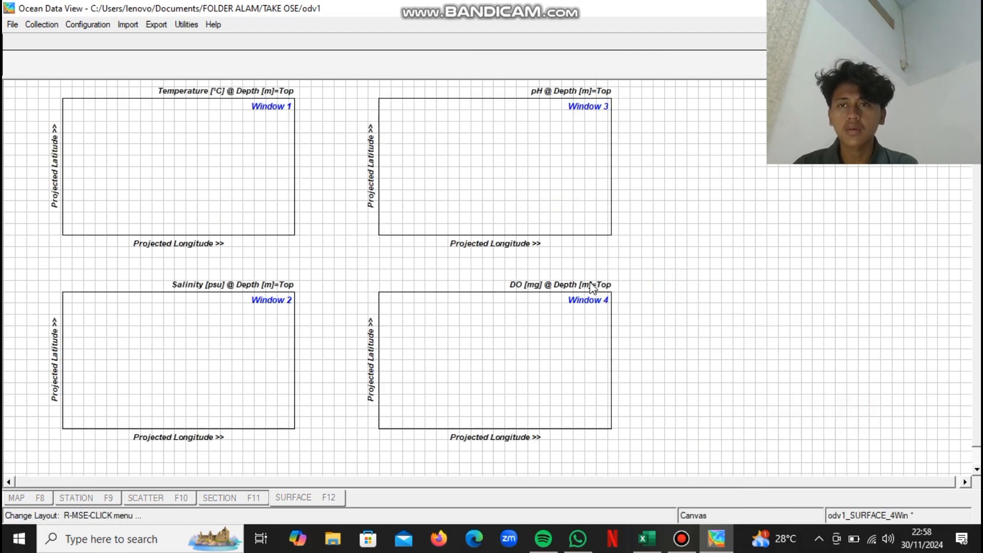
pyautogui.scroll(1, 592, 287)
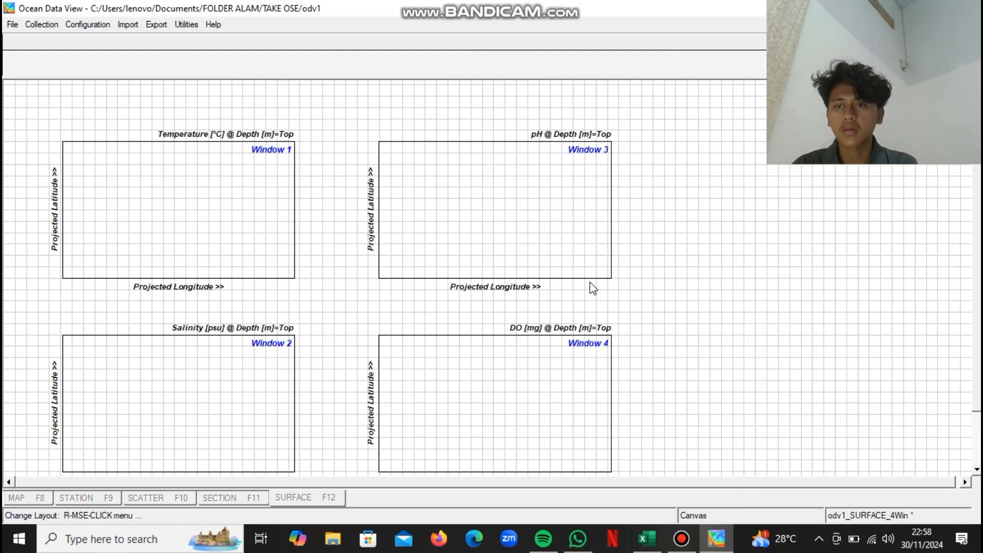
pyautogui.rightClick(688, 278)
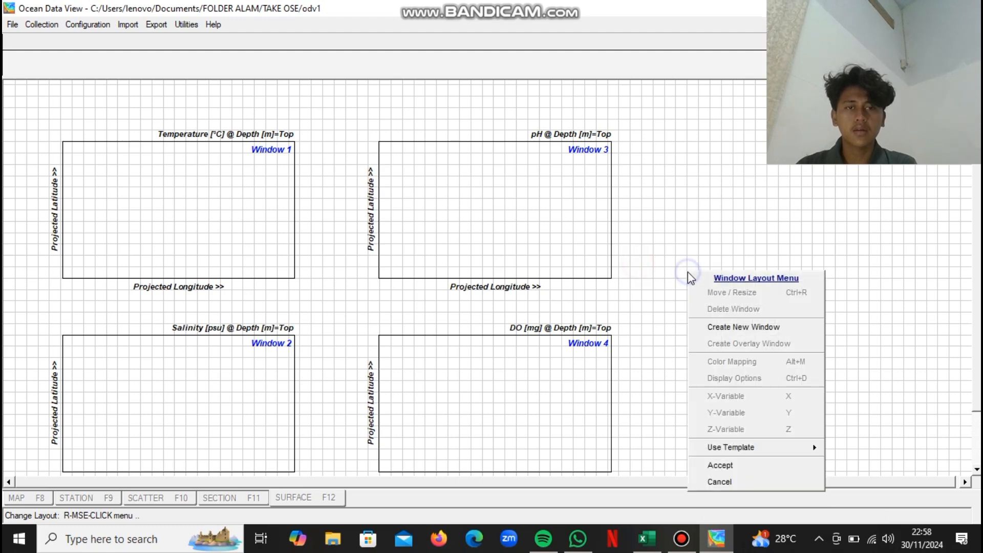
pyautogui.click(722, 463)
# - Reopen the surface view's window layout and accept the four-window arrangement so the surface plots are drawn
pyautogui.rightClick(537, 288)
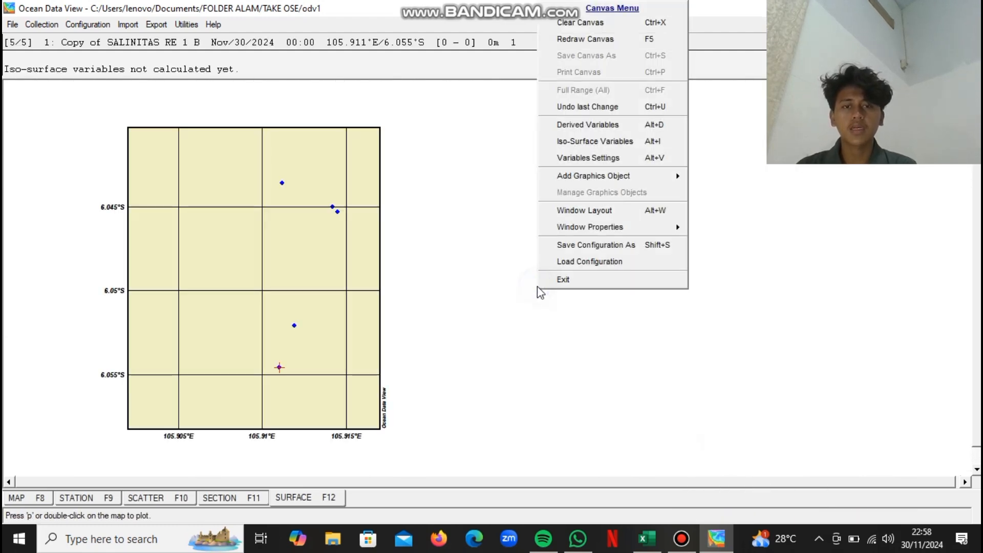
pyautogui.click(584, 210)
pyautogui.rightClick(700, 271)
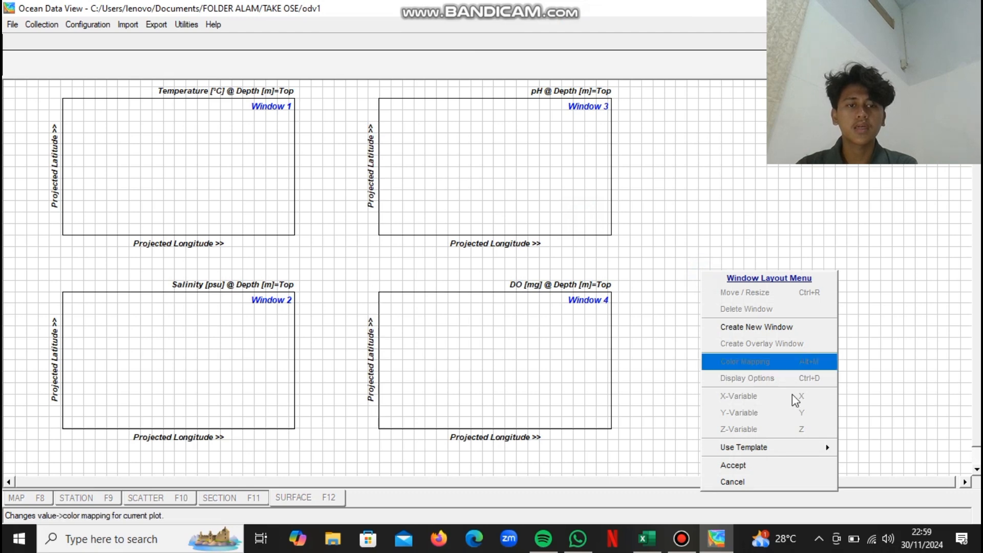
pyautogui.click(730, 464)
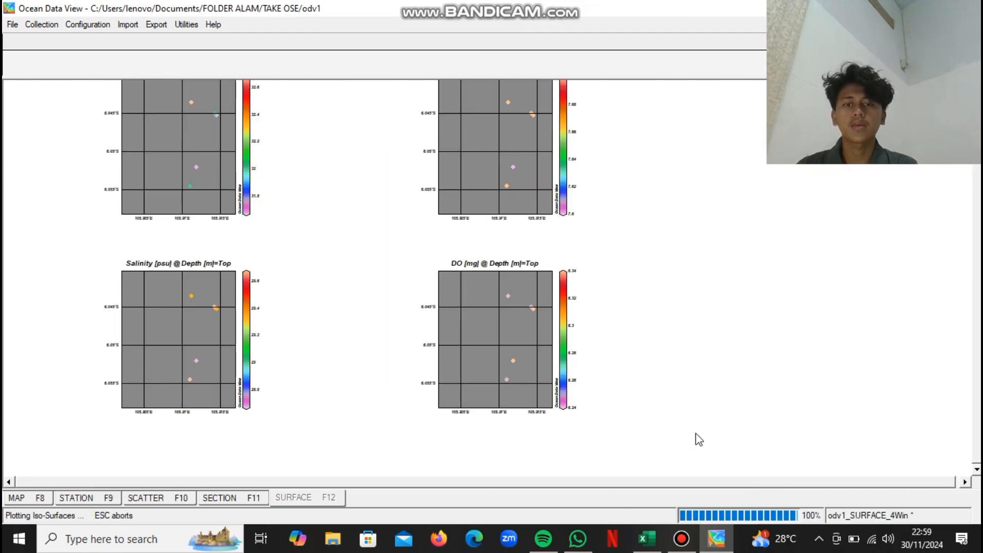
# - Set the surface DO plot in Window 4 to a gridded field using VG Gridding with X and Y scale-lengths of 700
pyautogui.rightClick(461, 350)
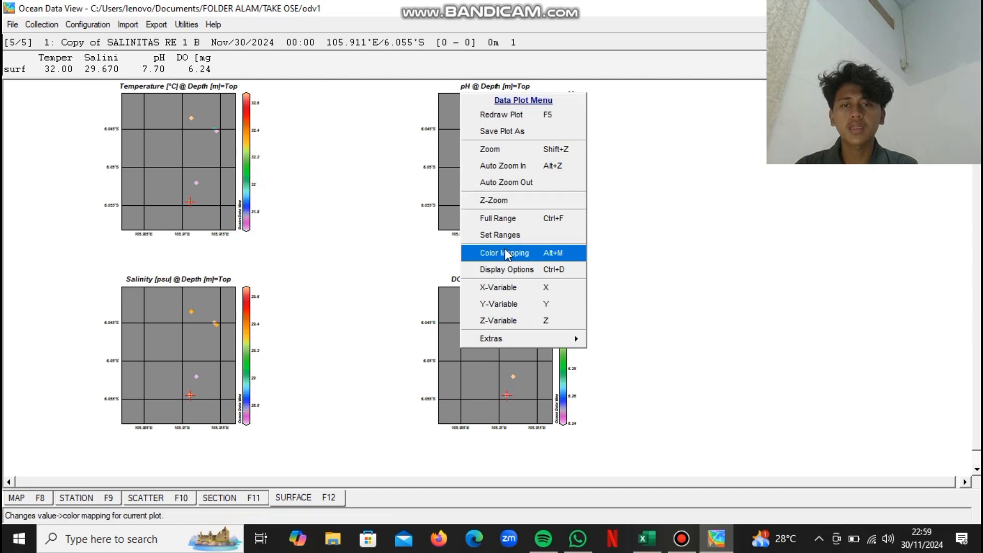
pyautogui.click(516, 272)
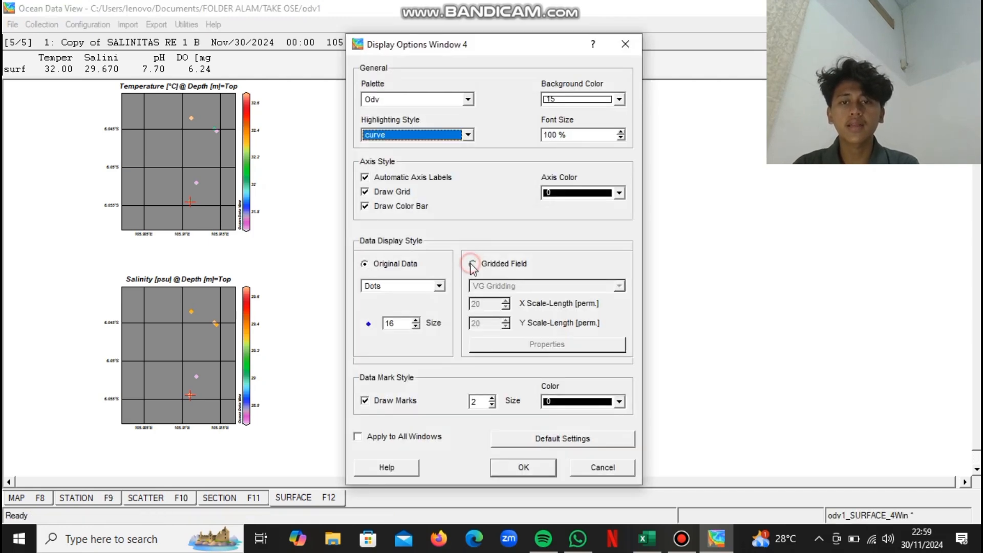
pyautogui.click(471, 264)
pyautogui.doubleClick(484, 304)
pyautogui.press('BackSpace')
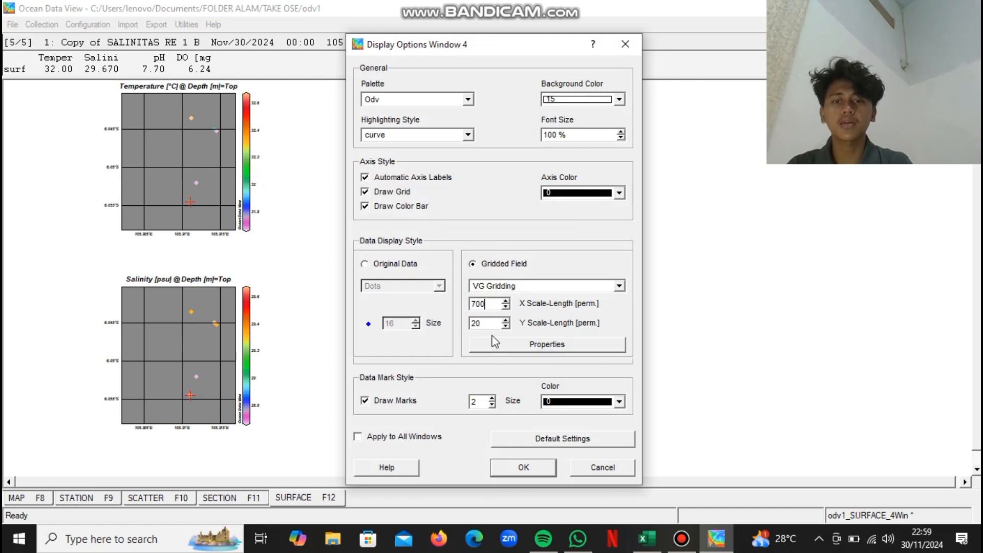
pyautogui.doubleClick(488, 324)
pyautogui.press('BackSpace')
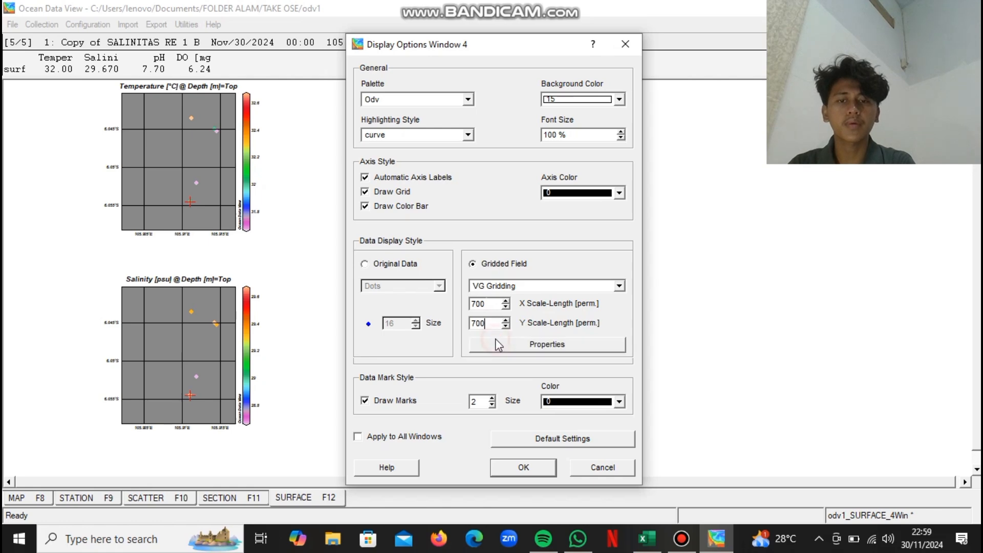
# - Add contour lines from 6.24 to 6.34 in increments of 0.01 to the DO plot, and apply the display options
pyautogui.click(496, 344)
pyautogui.click(468, 262)
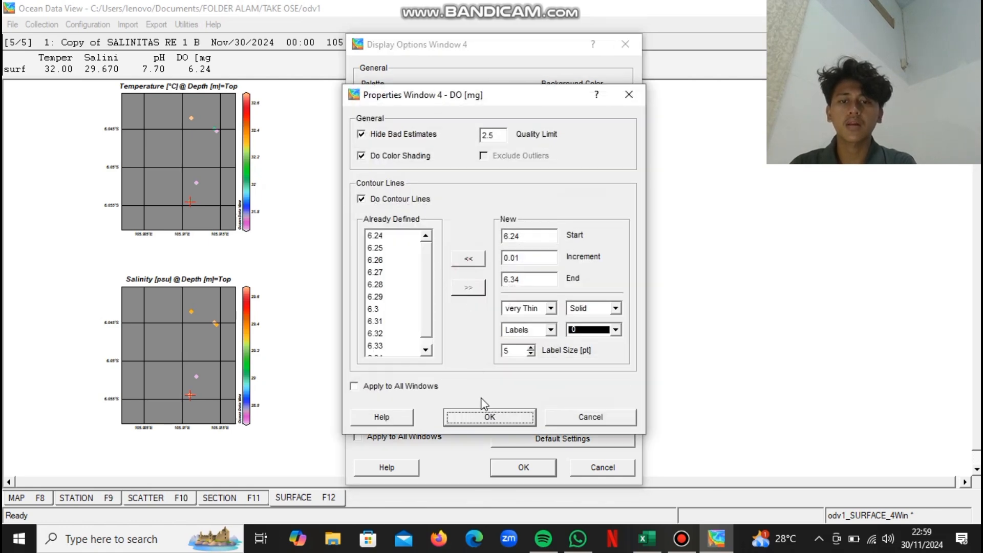
pyautogui.click(490, 417)
pyautogui.click(528, 461)
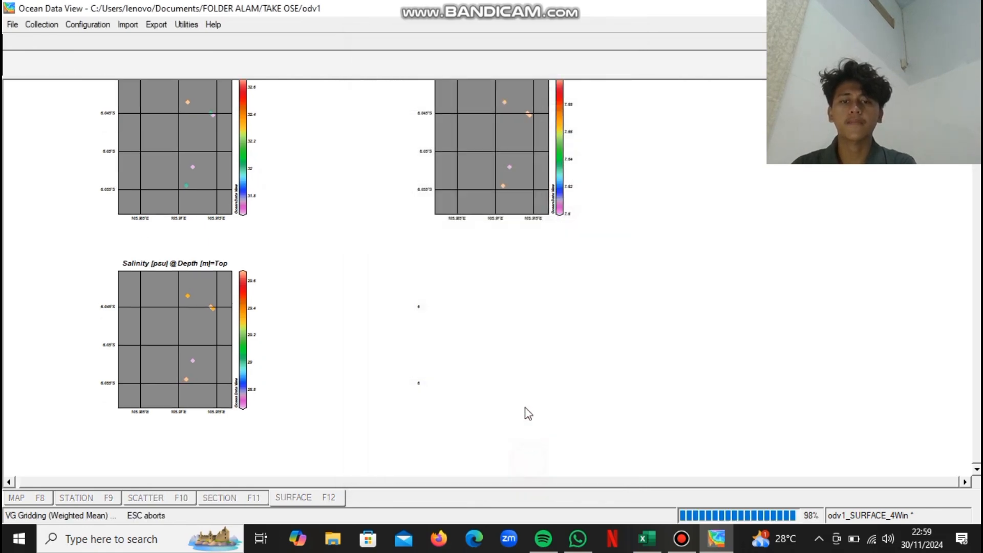
# - Set the surface pH plot in Window 3 to a gridded field using VG Gridding with X and Y scale-lengths of 700
pyautogui.rightClick(491, 238)
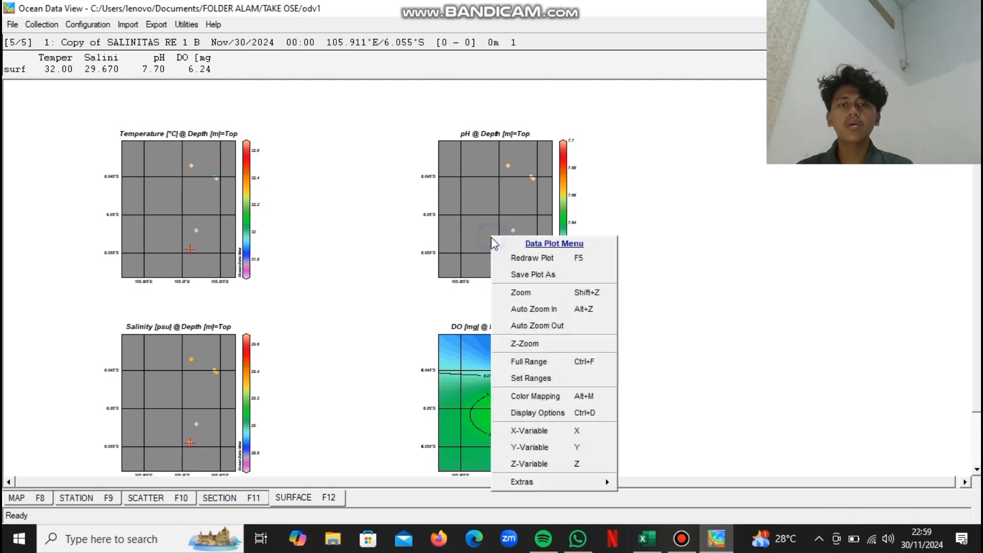
pyautogui.click(519, 414)
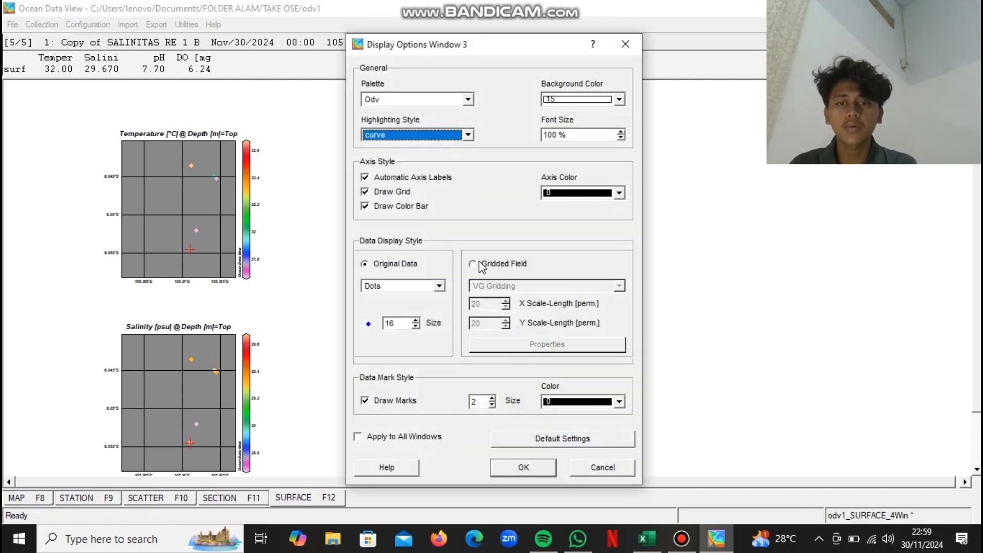
pyautogui.click(474, 264)
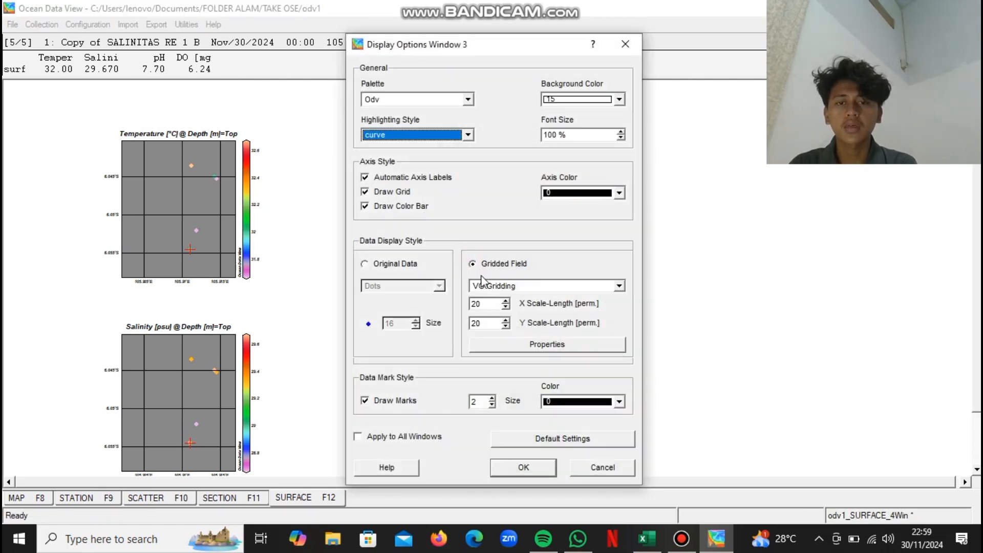
pyautogui.click(487, 303)
pyautogui.press('BackSpace')
pyautogui.press('BackSpace')
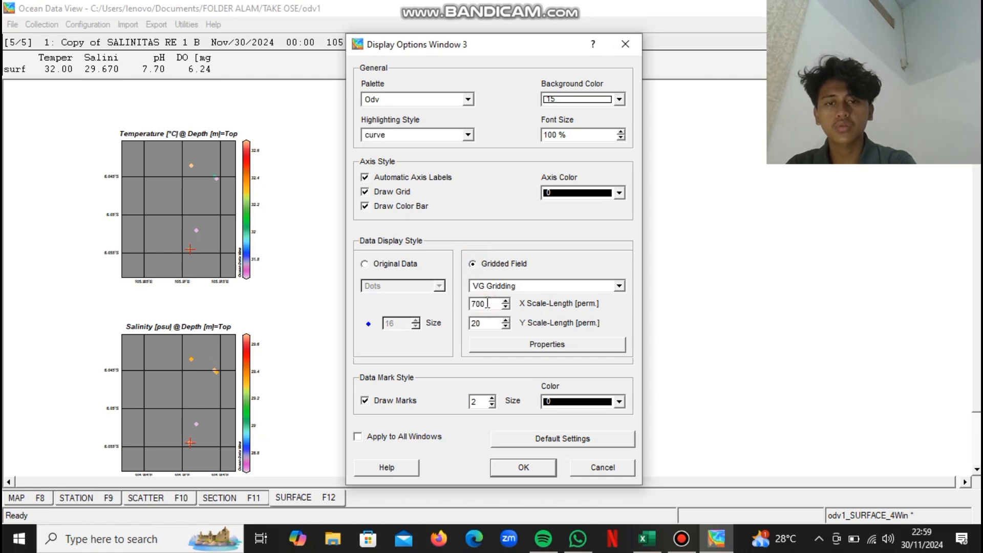
pyautogui.click(492, 323)
pyautogui.press('BackSpace')
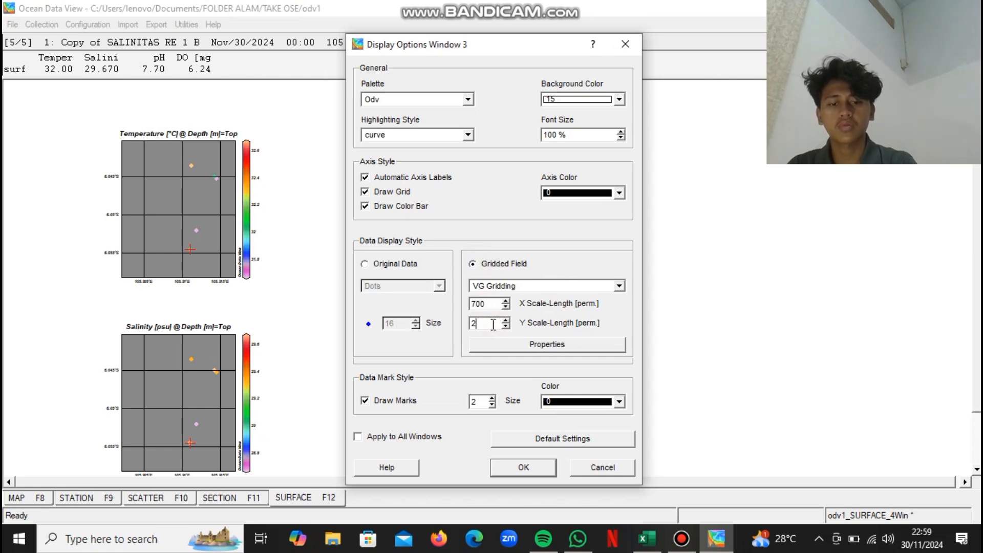
pyautogui.write('700')
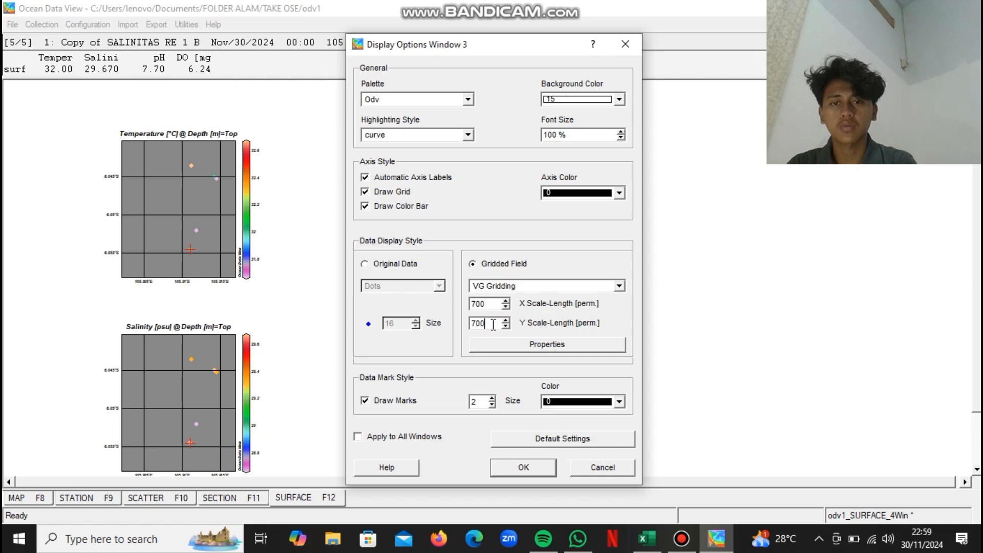
# - Add contour lines from 7.6 to 7.7 in increments of 0.01 to the pH plot, and apply the display options
pyautogui.click(532, 344)
pyautogui.click(468, 259)
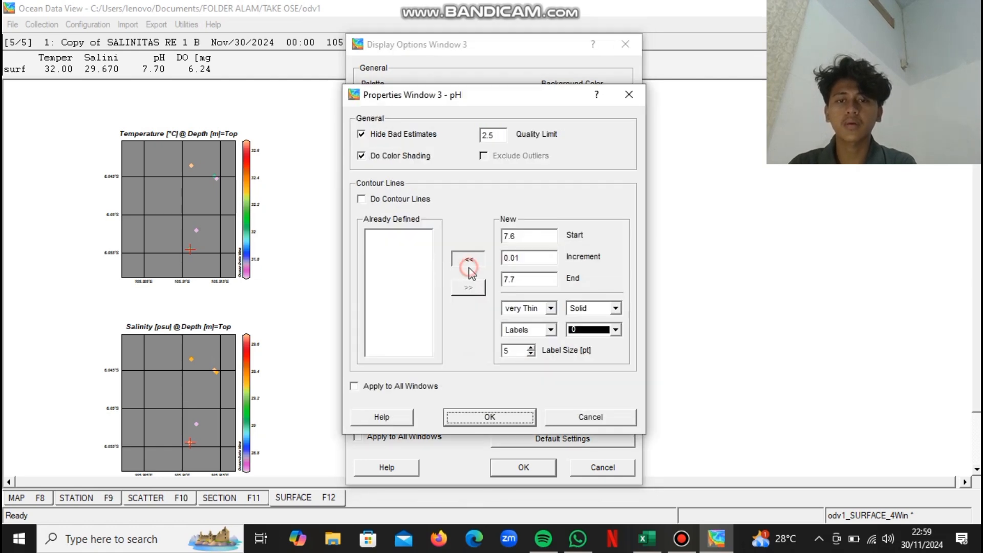
pyautogui.click(493, 422)
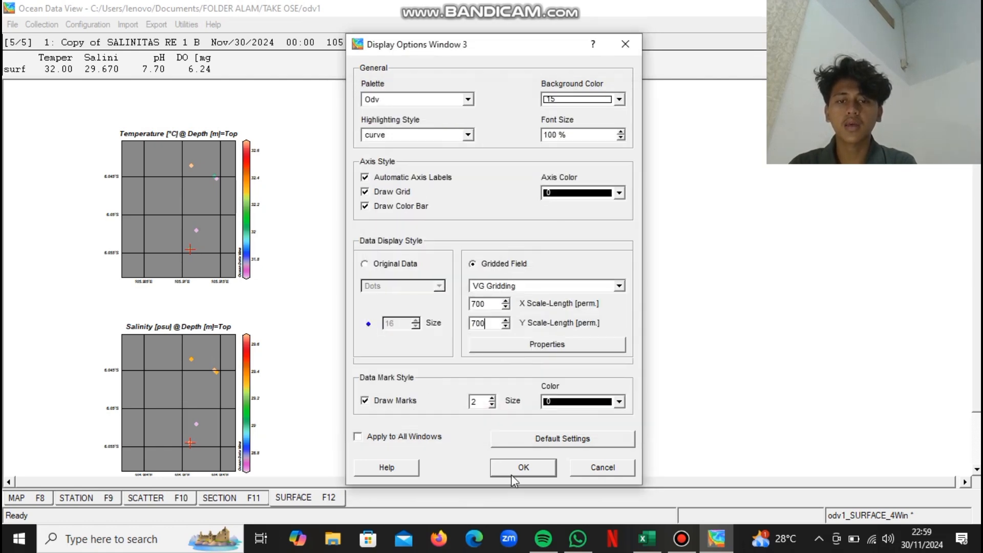
pyautogui.click(512, 468)
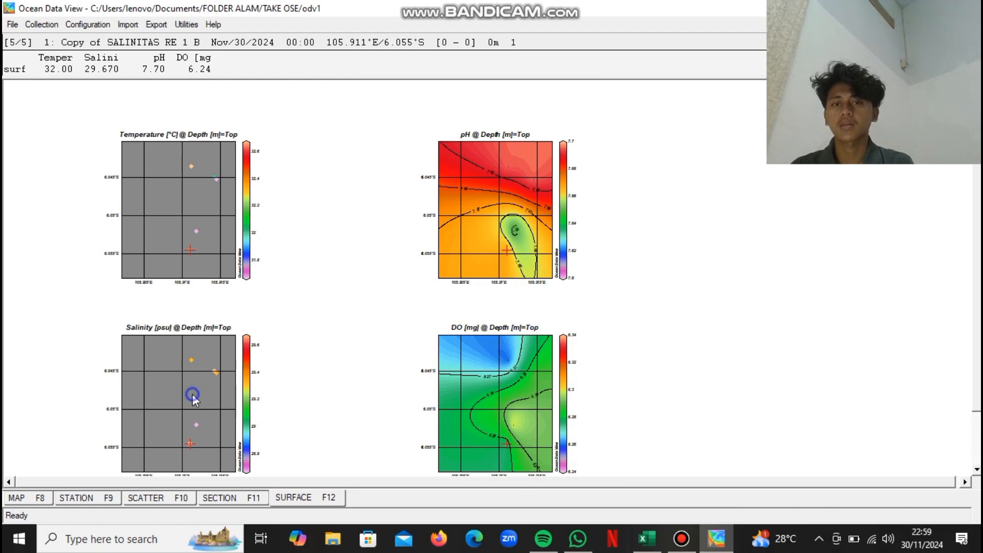
# - Set the surface salinity plot in Window 2 to a gridded field using VG Gridding with X and Y scale-lengths of 700
pyautogui.rightClick(192, 395)
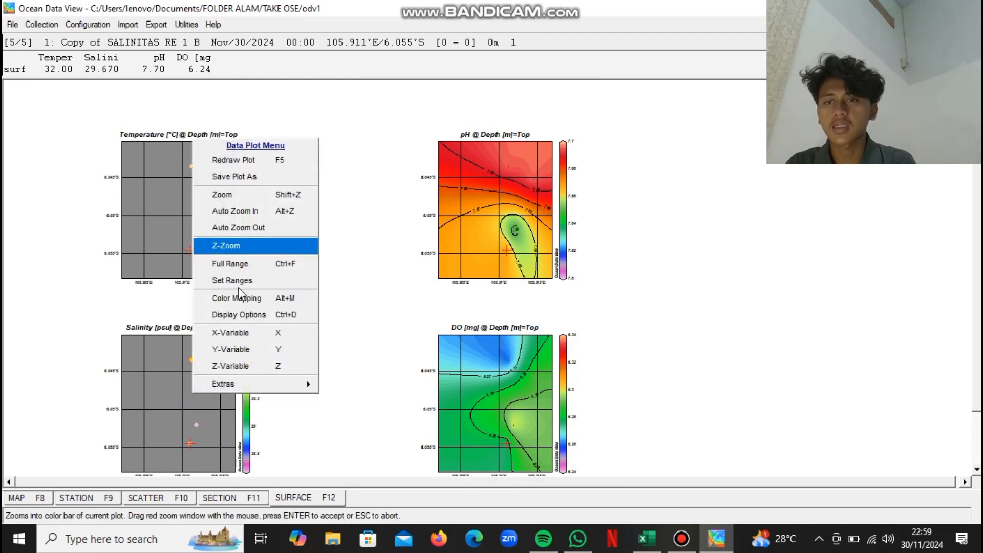
pyautogui.click(241, 306)
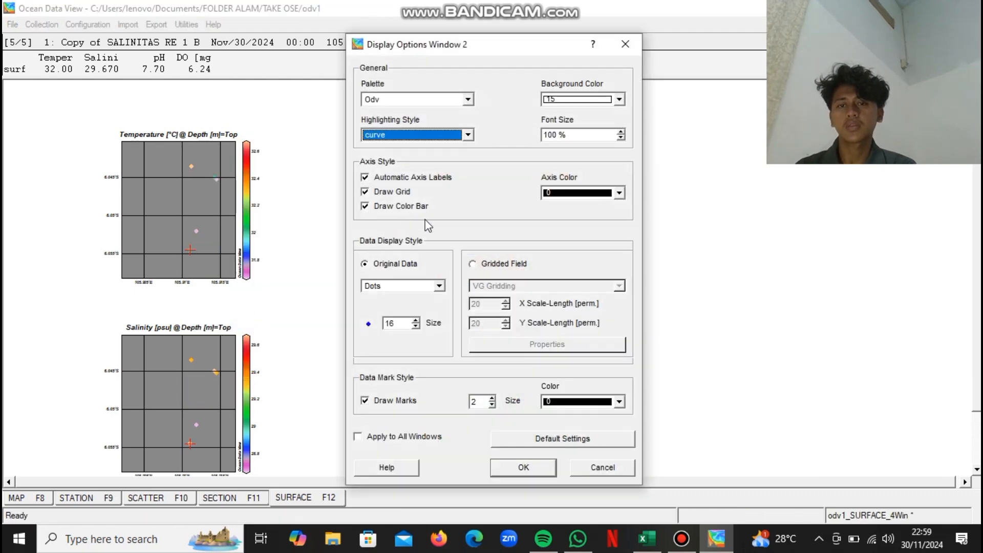
pyautogui.click(473, 263)
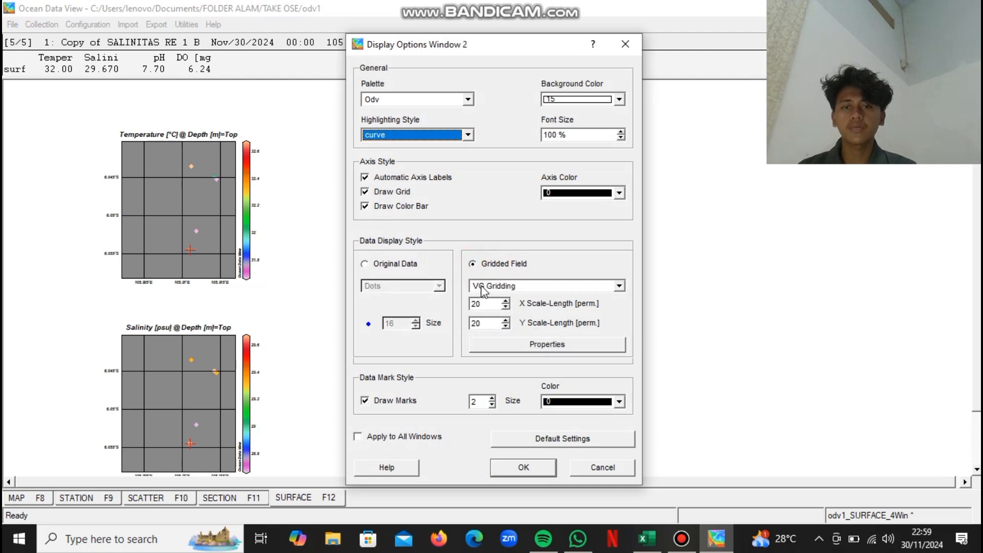
pyautogui.doubleClick(486, 303)
pyautogui.press('BackSpace')
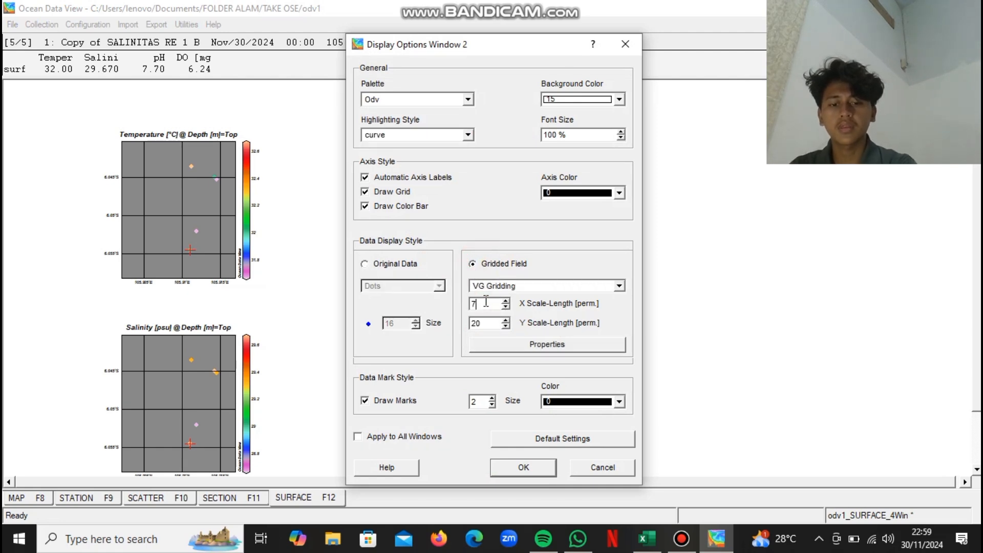
pyautogui.click(490, 324)
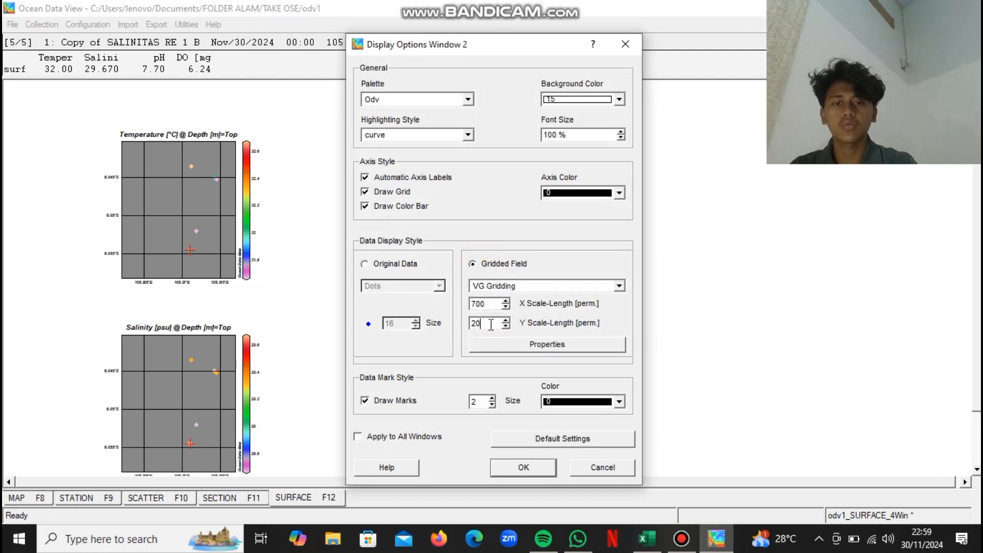
pyautogui.write('700')
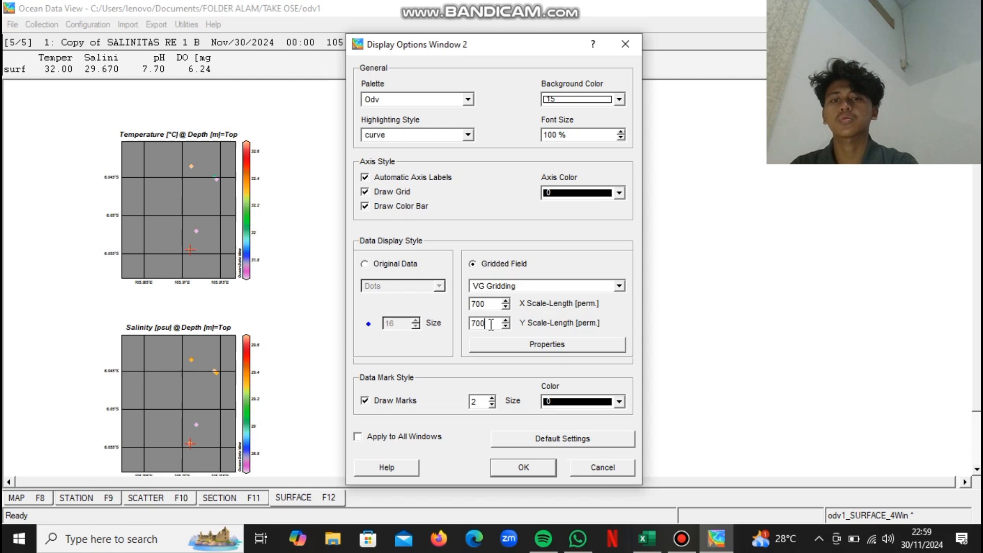
# - Add contour lines from 28.6 to 29.7 in increments of 0.1 to the salinity plot, and apply the display options
pyautogui.click(519, 349)
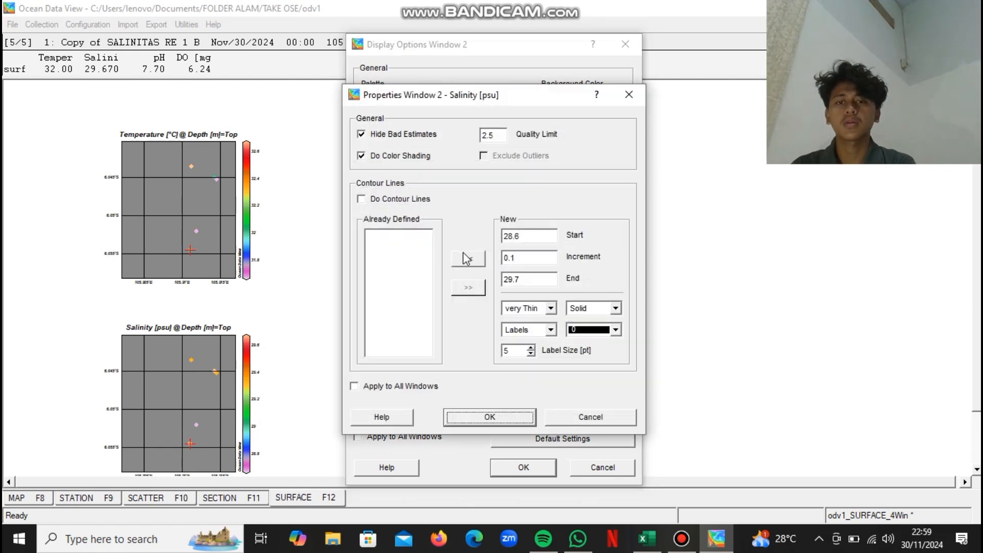
pyautogui.click(463, 254)
pyautogui.click(489, 417)
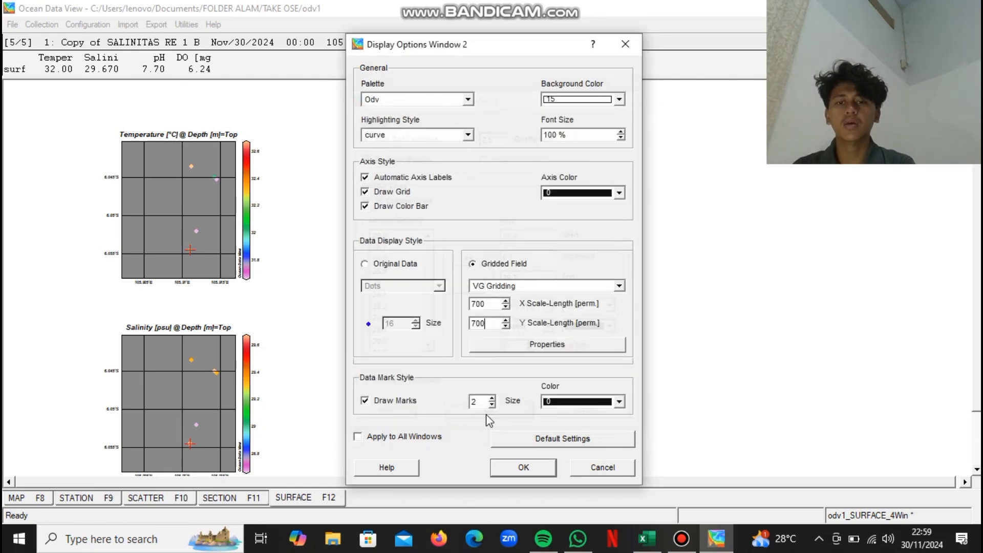
pyautogui.click(523, 469)
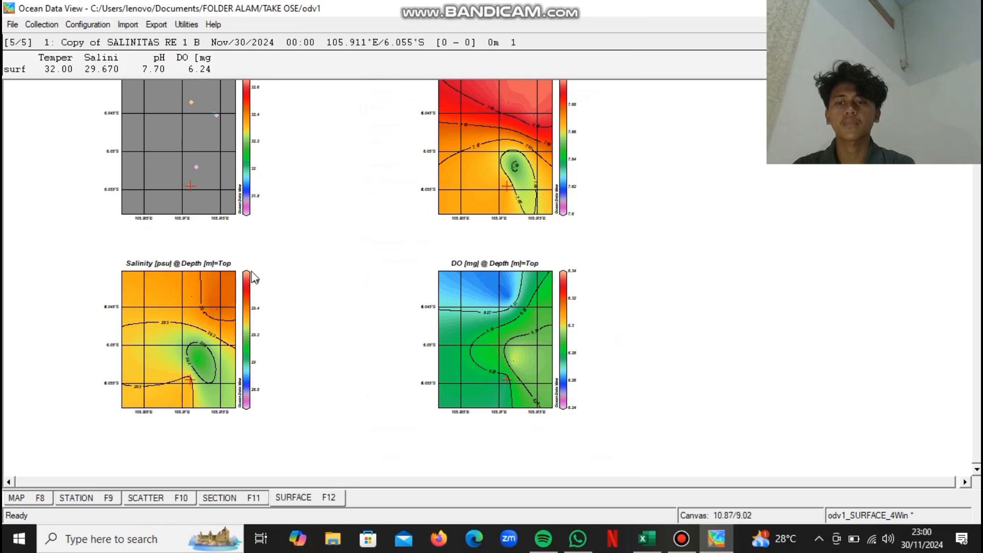
# - Set the surface temperature plot in Window 1 to a gridded field using VG Gridding with X and Y scale-lengths of 700
pyautogui.click(161, 155)
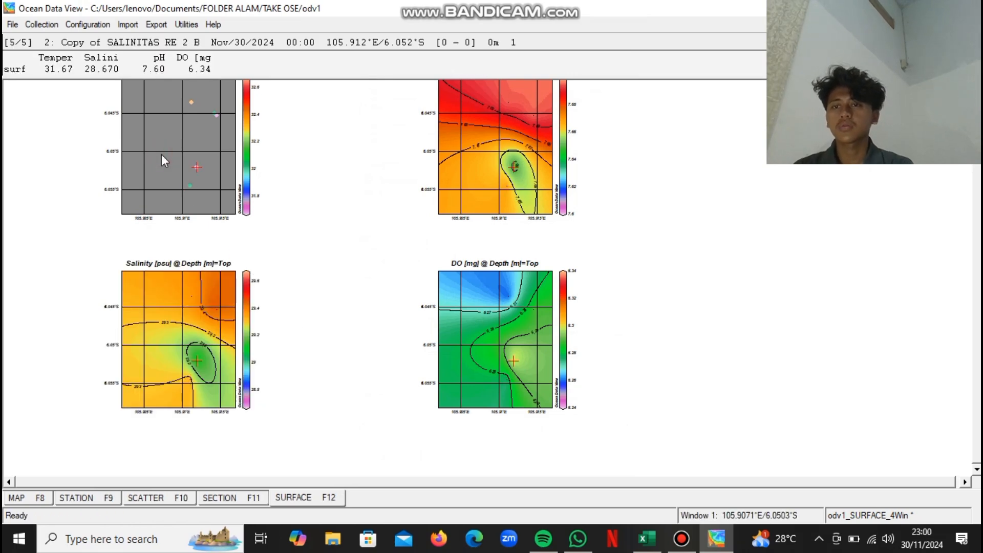
pyautogui.scroll(2, 217, 152)
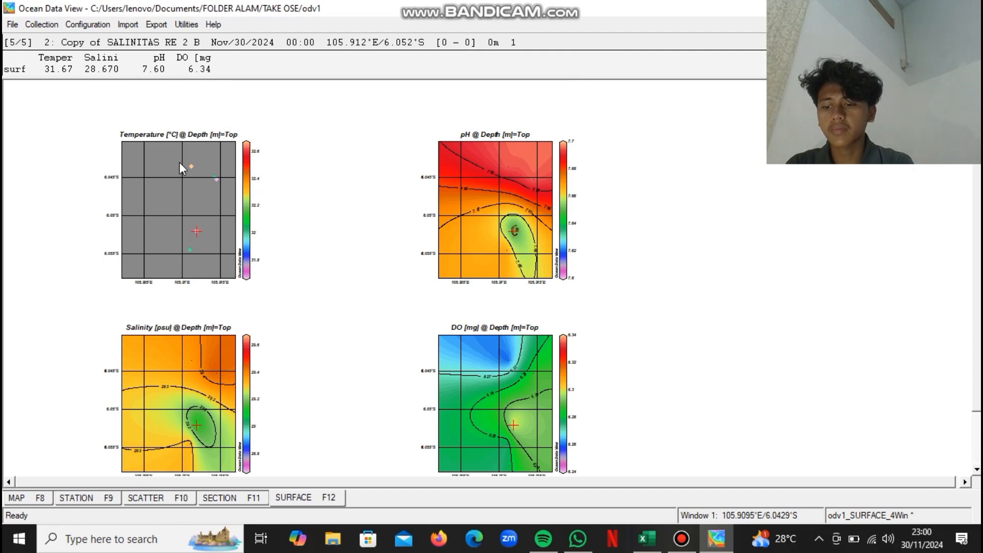
pyautogui.press('d')
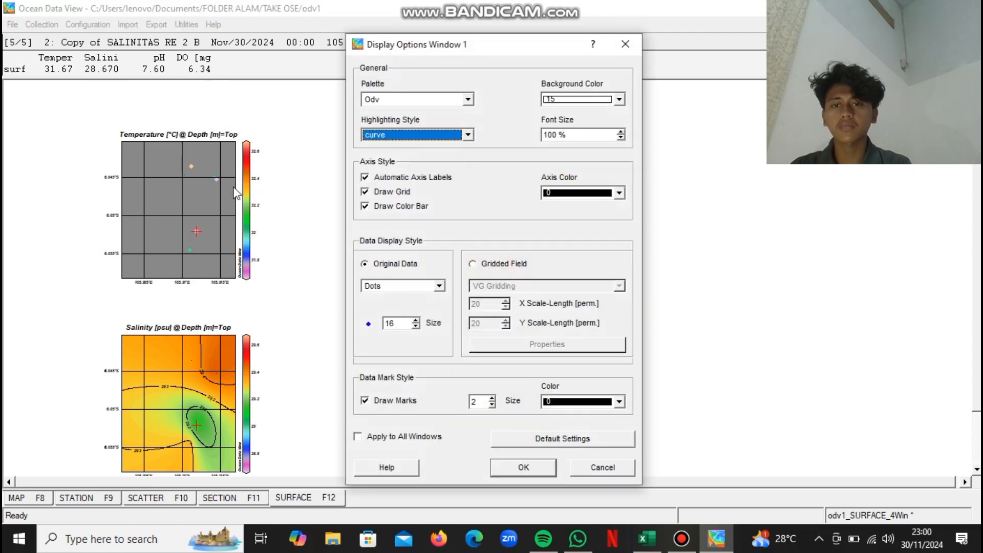
pyautogui.click(472, 265)
pyautogui.doubleClick(490, 308)
pyautogui.write('2')
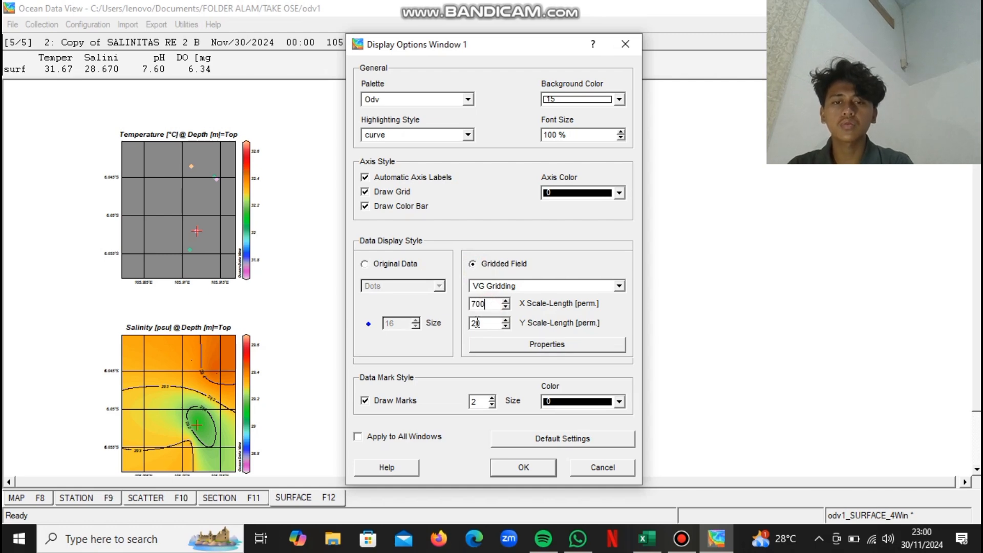
pyautogui.doubleClick(484, 325)
pyautogui.press('BackSpace')
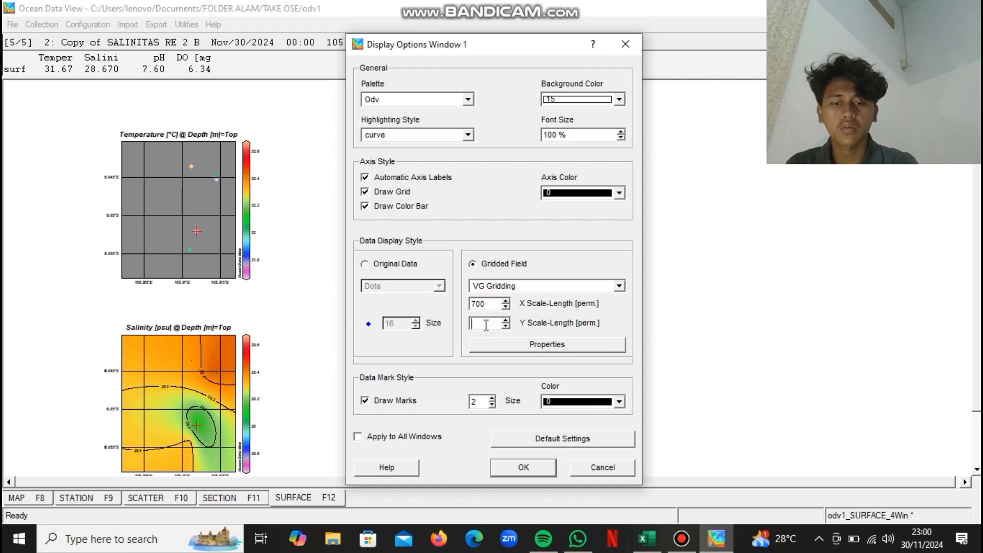
# - Add contour lines from 31.6 to 32.7 in increments of 0.1 to the surface temperature plot, and apply the display options
pyautogui.click(511, 347)
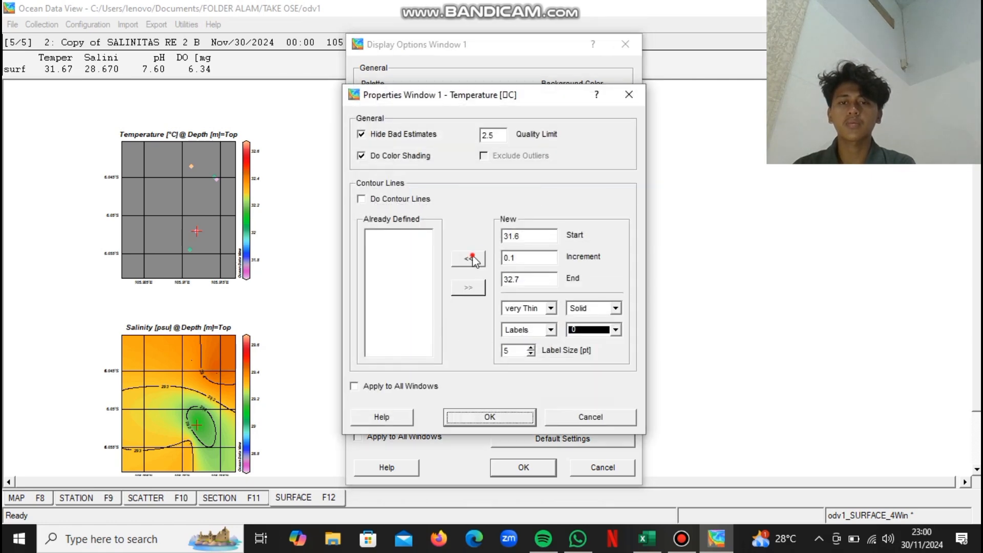
pyautogui.click(469, 259)
pyautogui.click(480, 416)
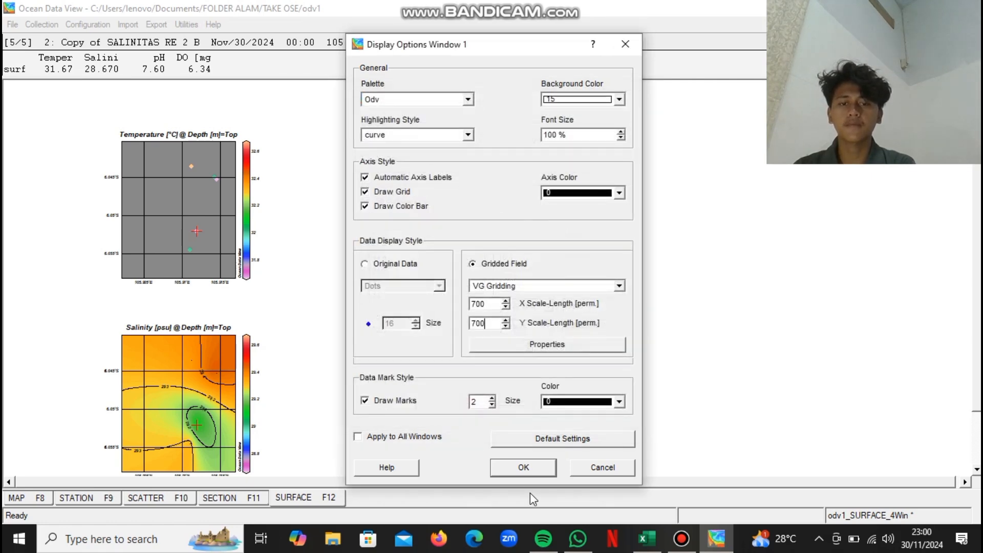
pyautogui.click(517, 468)
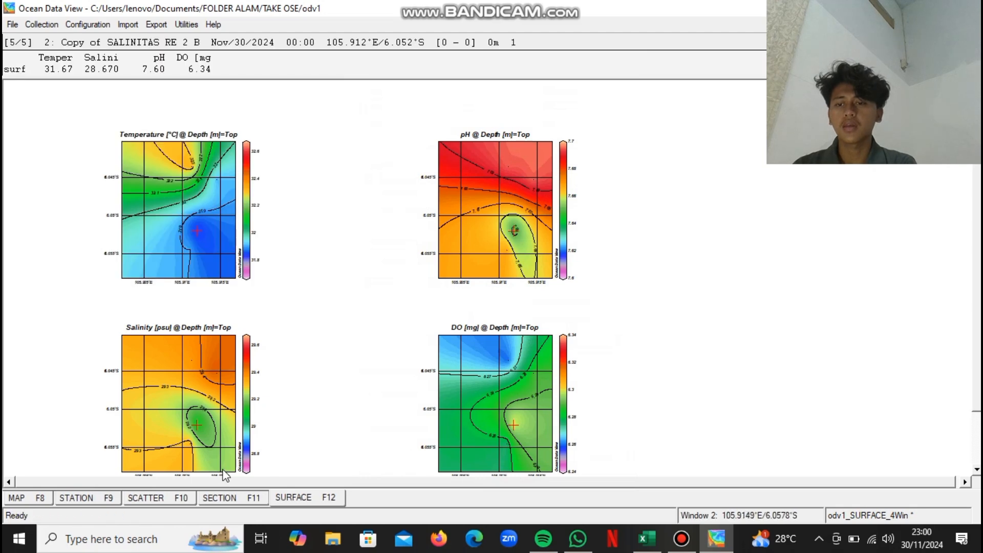
# - In the scatter view, set the DO plot in Window 4 to a gridded field using VG Gridding with X and Y scale-lengths of 700
pyautogui.click(144, 499)
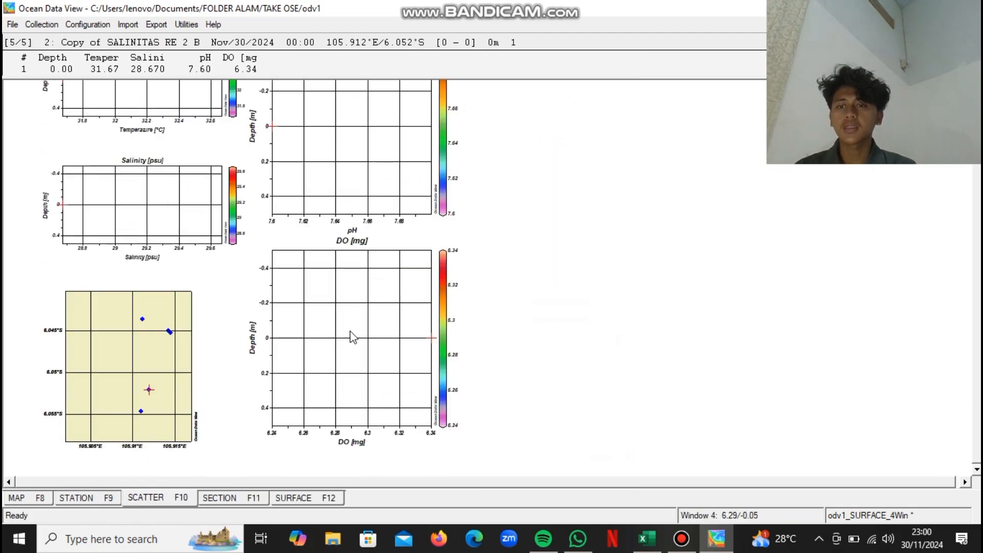
pyautogui.rightClick(381, 337)
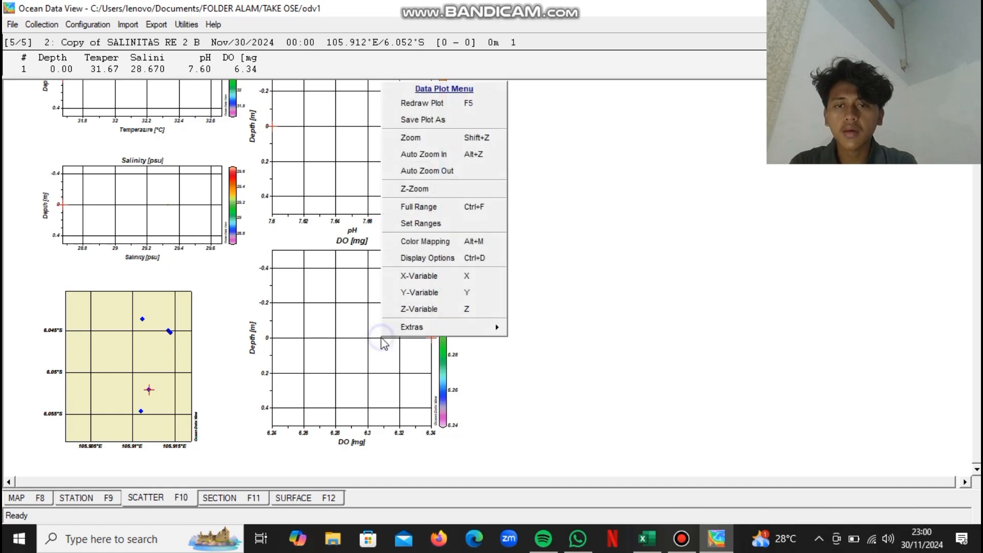
pyautogui.click(417, 261)
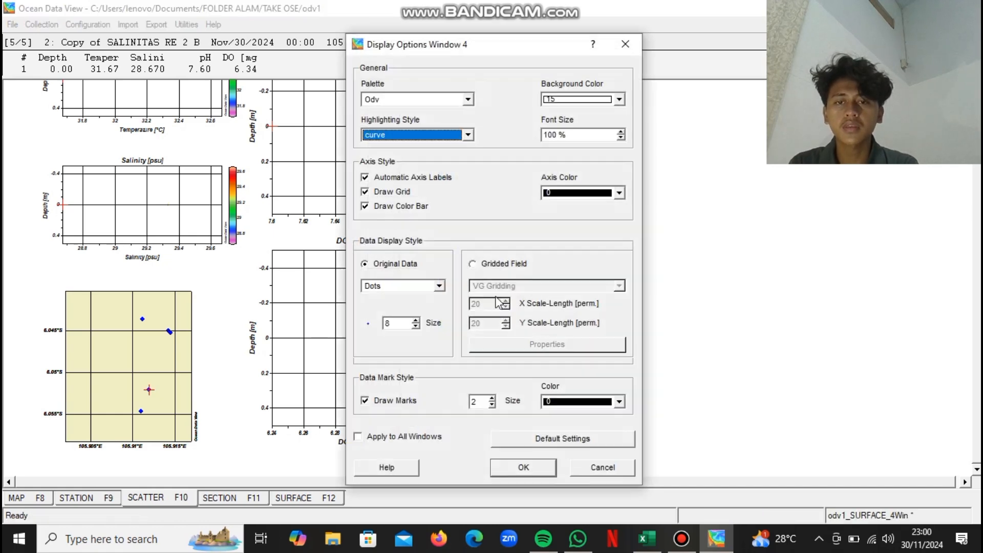
pyautogui.click(471, 262)
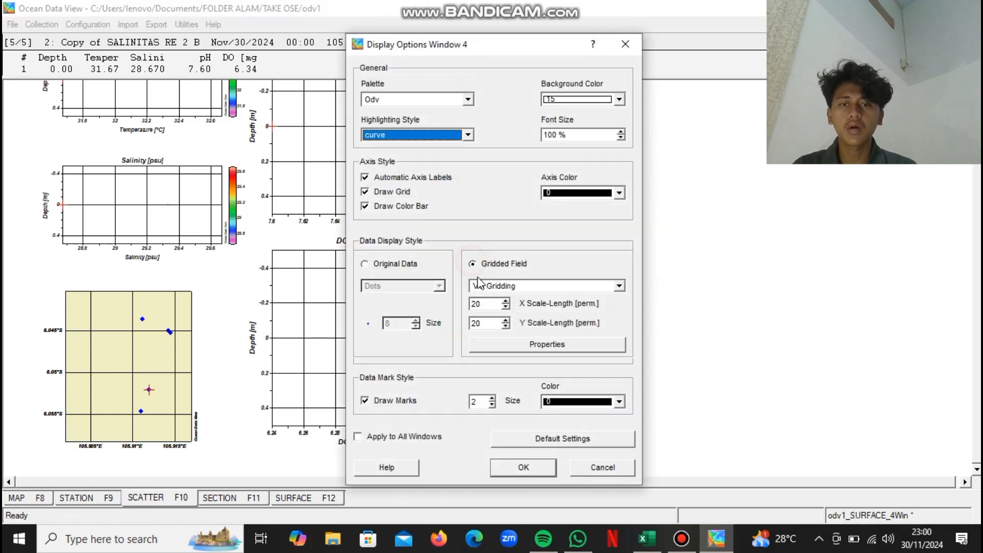
pyautogui.doubleClick(489, 305)
pyautogui.press('BackSpace')
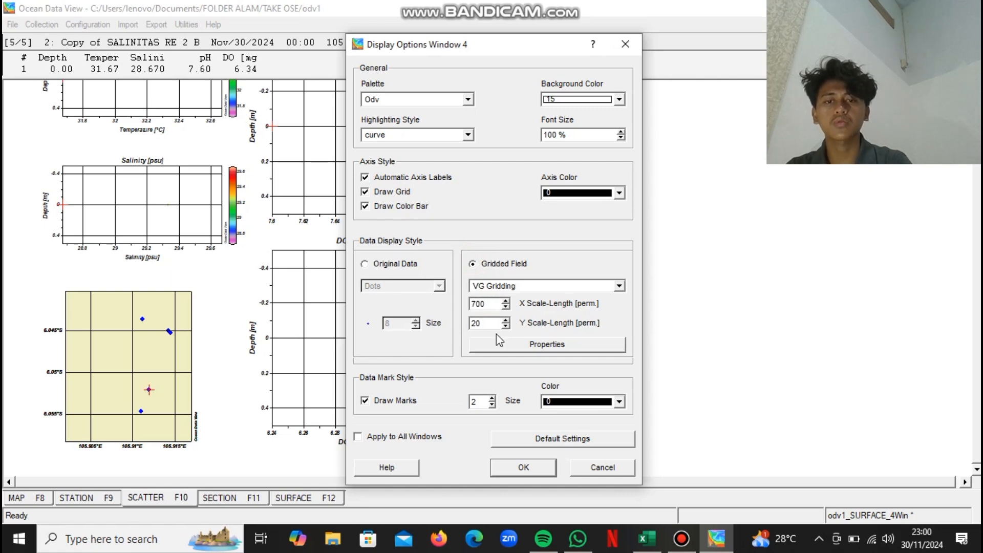
pyautogui.write('700')
pyautogui.doubleClick(482, 323)
pyautogui.press('BackSpace')
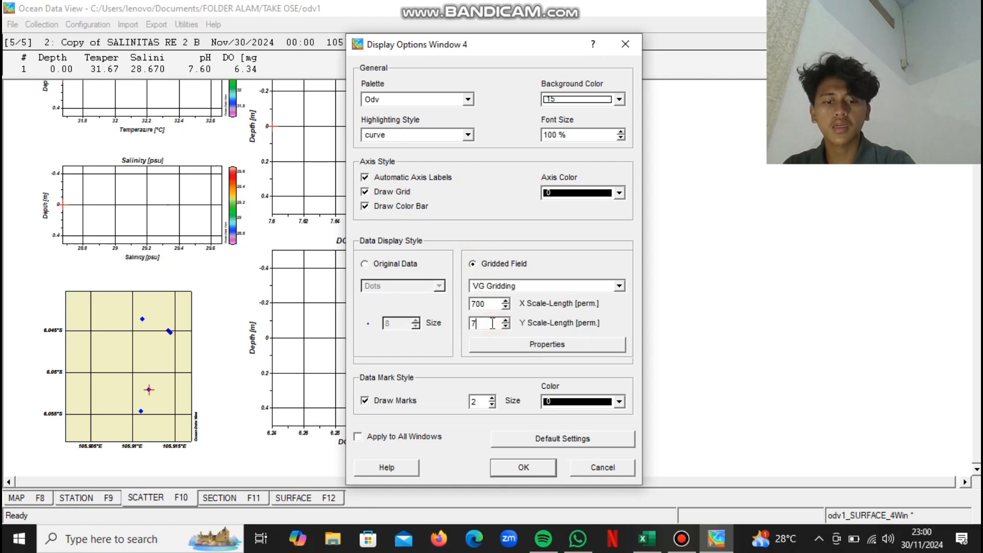
# - Add contour lines from 6.24 to 6.34 in increments of 0.01 to the scatter DO plot, and apply the display options
pyautogui.click(507, 344)
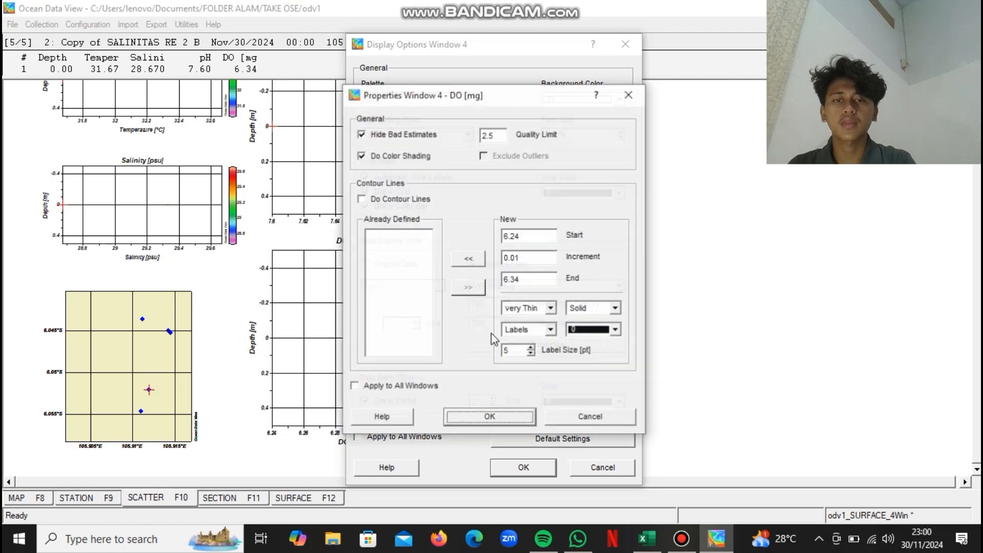
pyautogui.click(468, 259)
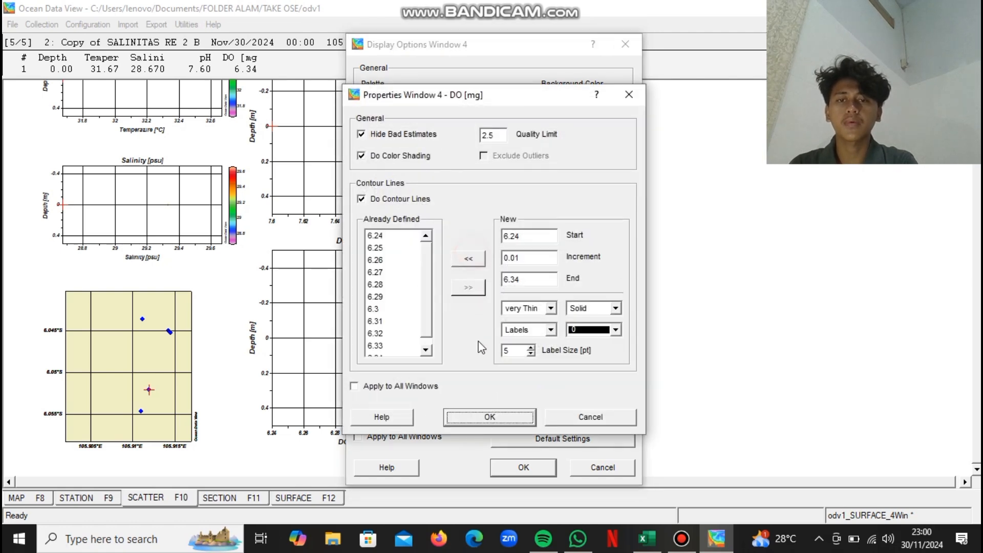
pyautogui.click(490, 417)
pyautogui.click(524, 467)
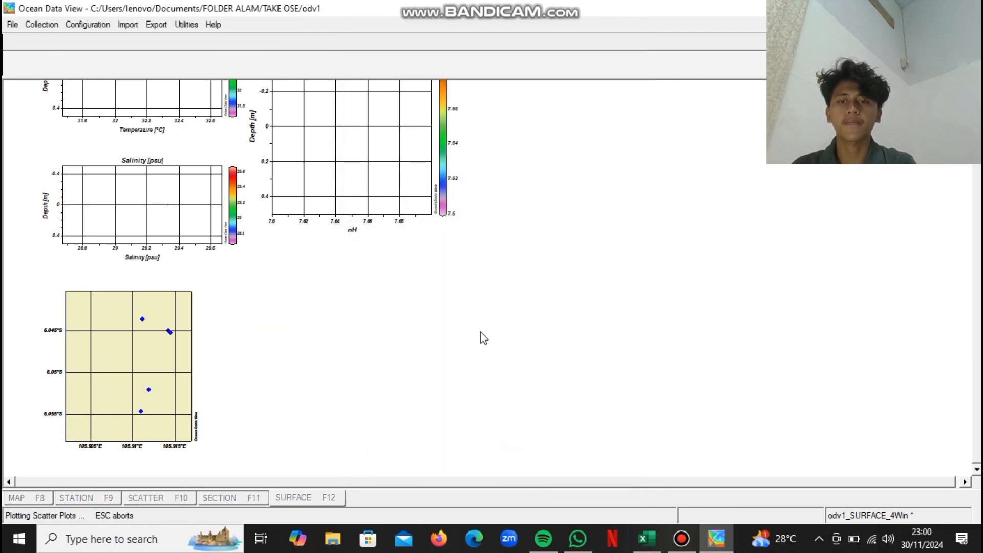
# - Set the scatter pH plot in Window 3 to a gridded field using VG Gridding with X and Y scale-lengths of 700
pyautogui.rightClick(361, 195)
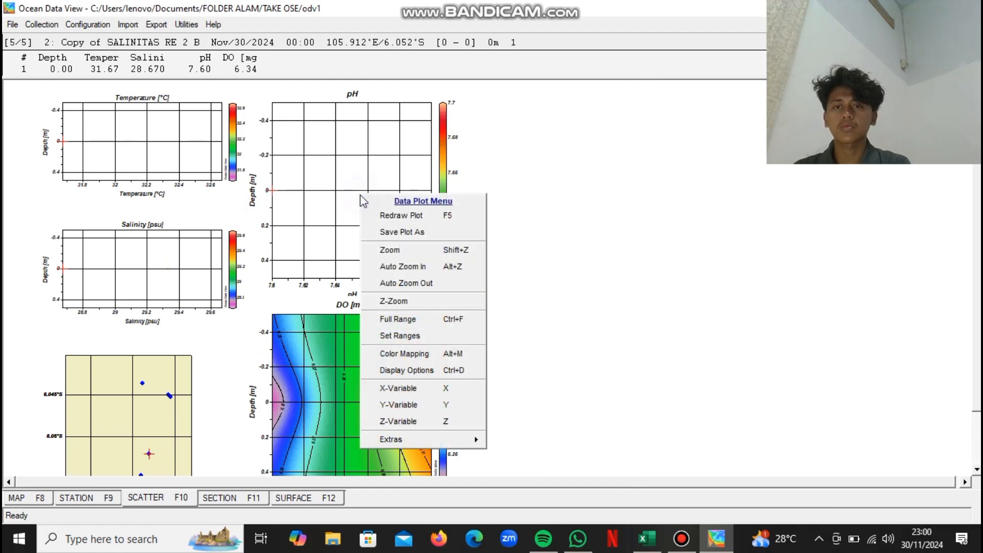
pyautogui.click(404, 373)
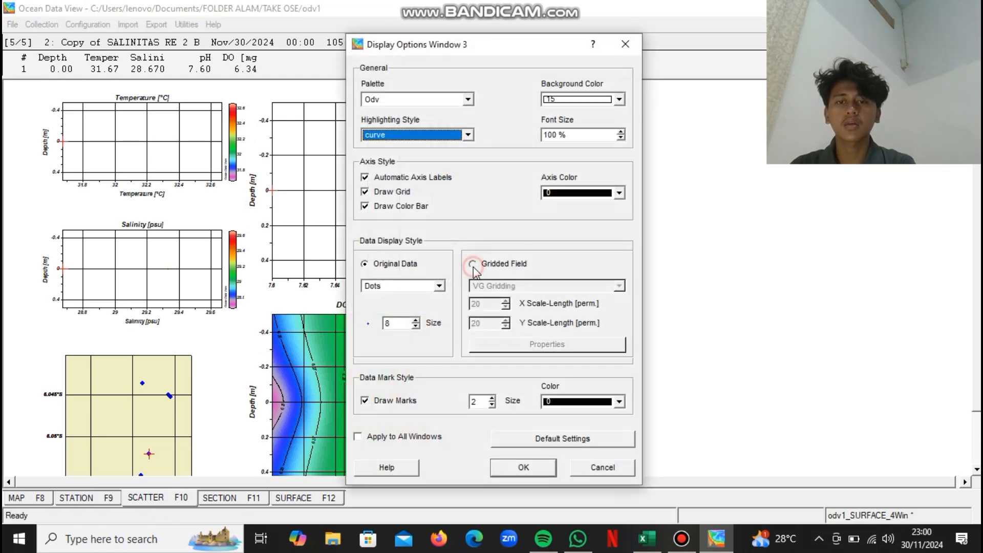
pyautogui.click(473, 264)
pyautogui.doubleClick(490, 303)
pyautogui.press('BackSpace')
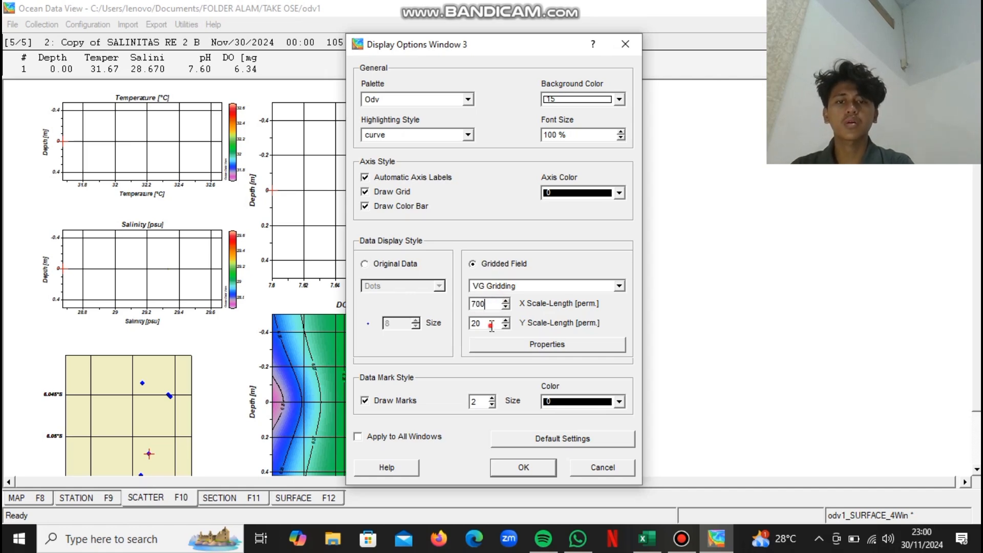
pyautogui.click(492, 326)
pyautogui.press('BackSpace')
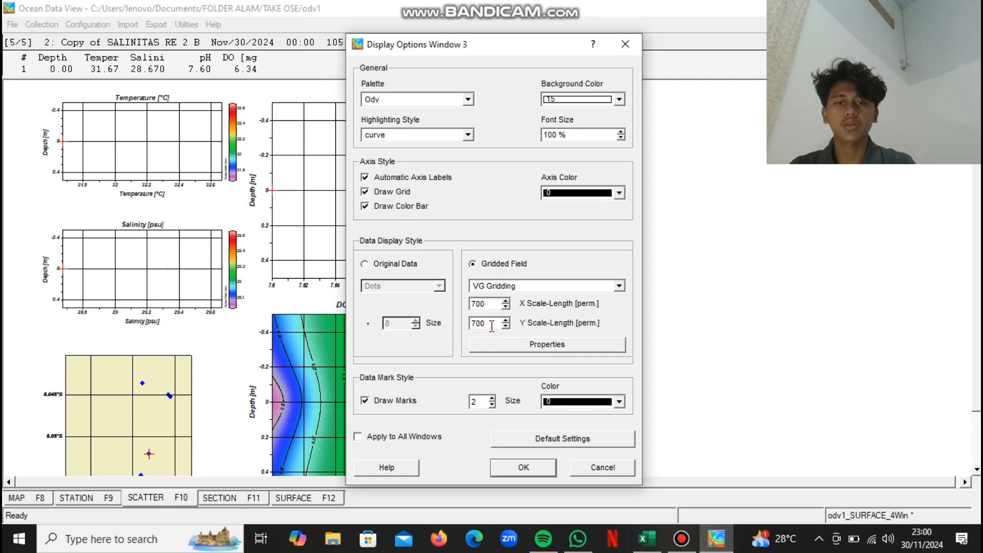
# - Add contour lines from 7.6 to 7.7 in increments of 0.01 to the scatter pH plot, and apply the display options
pyautogui.click(501, 345)
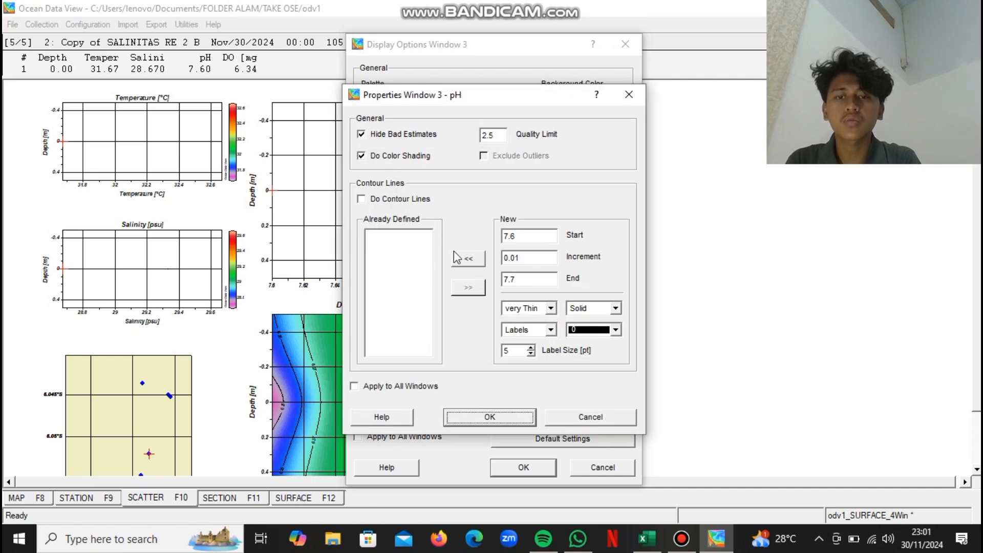
pyautogui.click(475, 258)
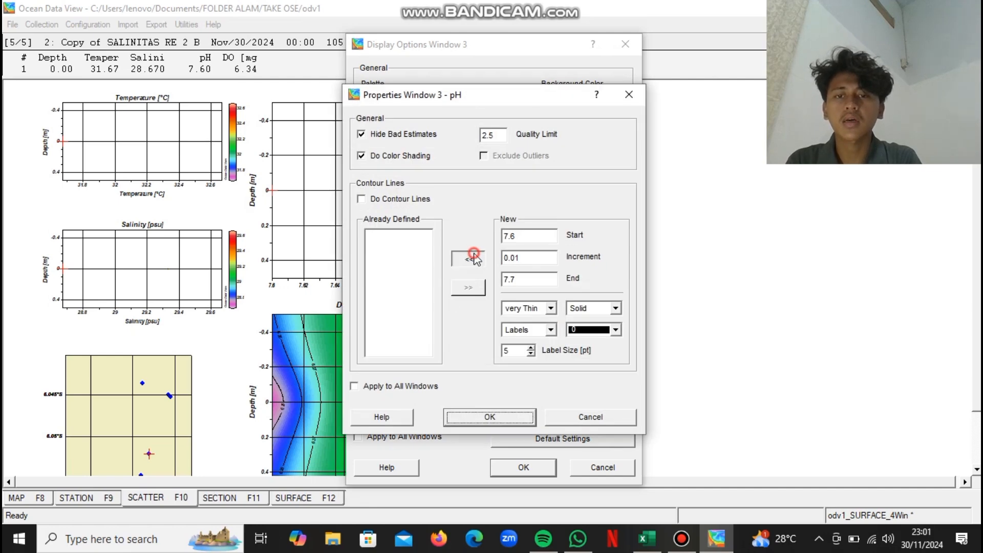
pyautogui.click(480, 418)
pyautogui.click(520, 468)
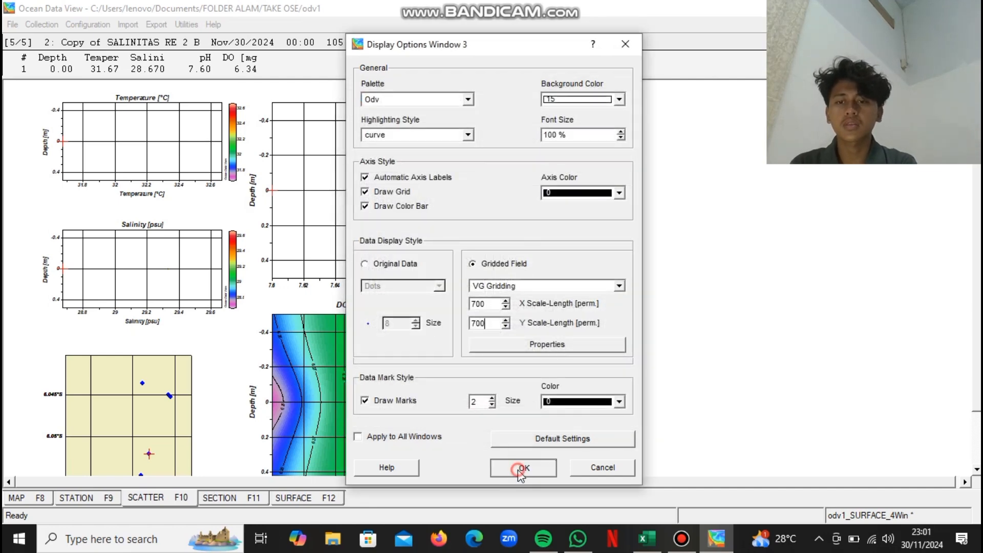
# - Set the scatter salinity plot in Window 2 to a gridded field using VG Gridding with X and Y scale-lengths of 700
pyautogui.rightClick(181, 275)
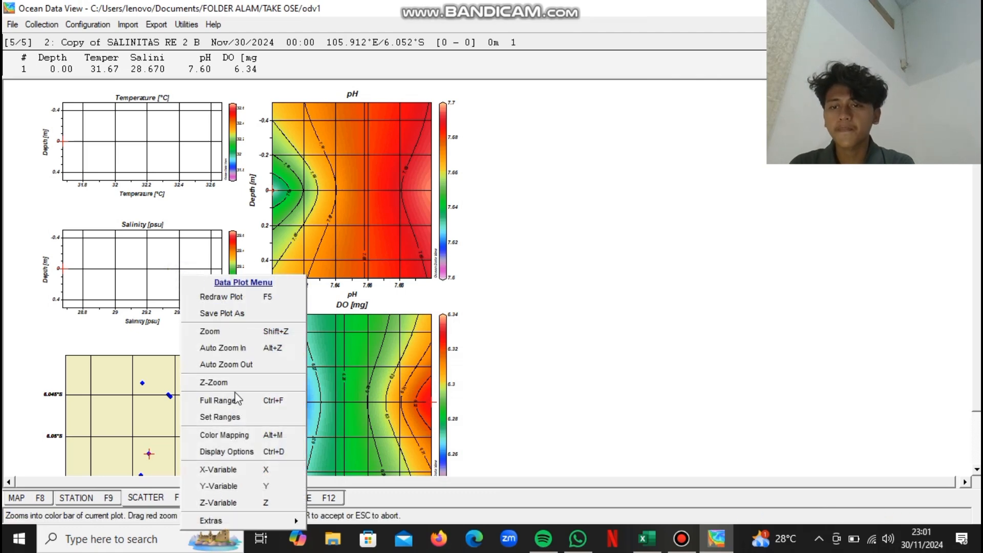
pyautogui.click(222, 449)
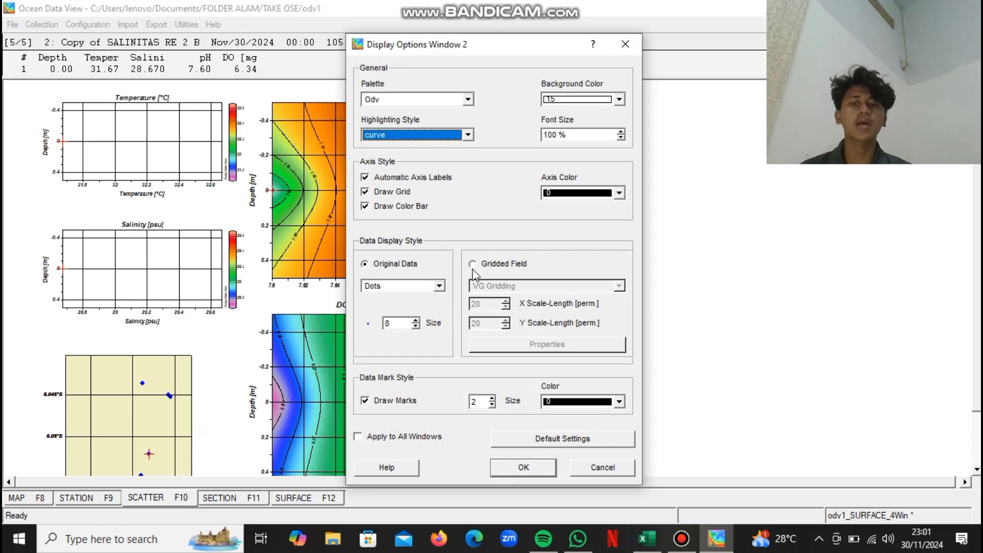
pyautogui.click(473, 265)
pyautogui.click(486, 306)
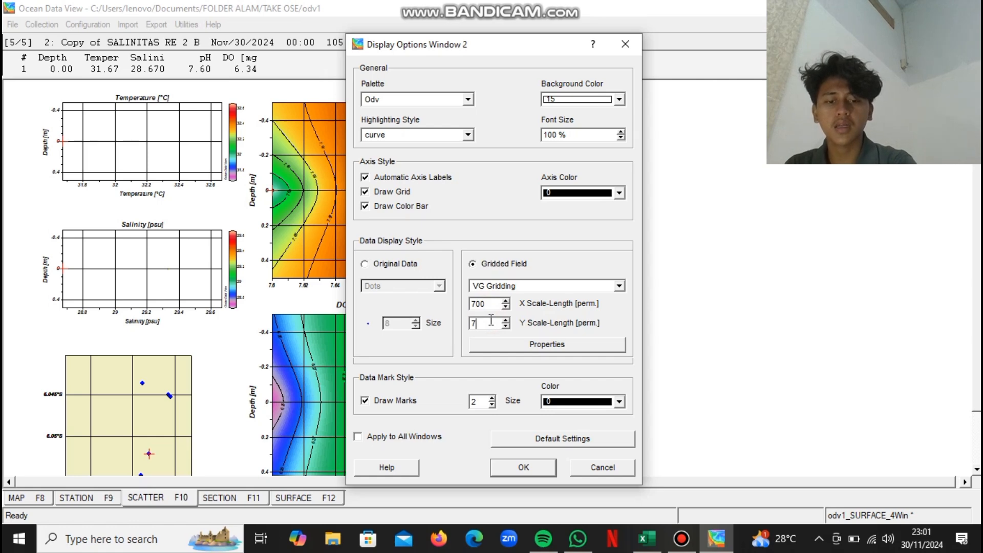
# - Add contour lines from 28.6 to 29.7 in increments of 0.1 to the scatter salinity plot, and apply the display options
pyautogui.click(505, 344)
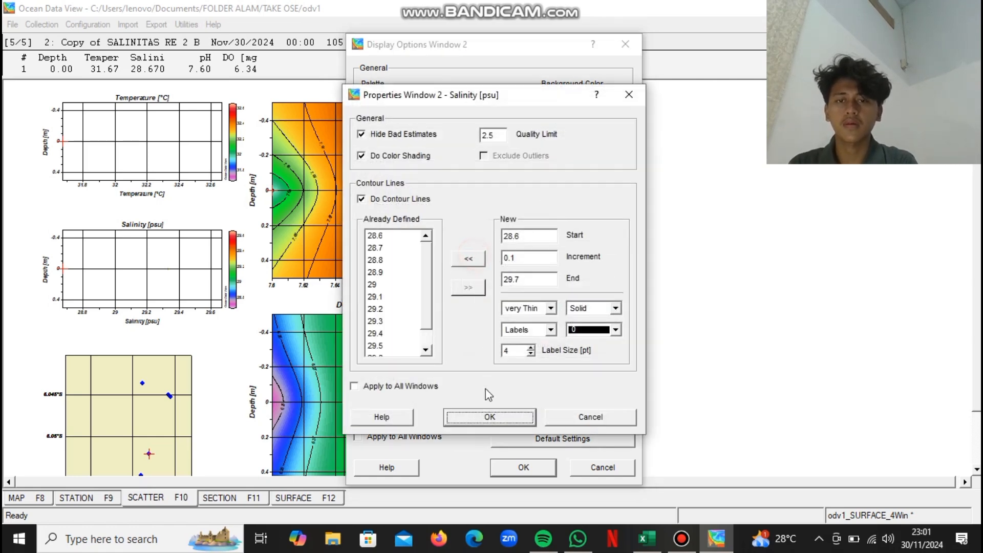
pyautogui.click(491, 416)
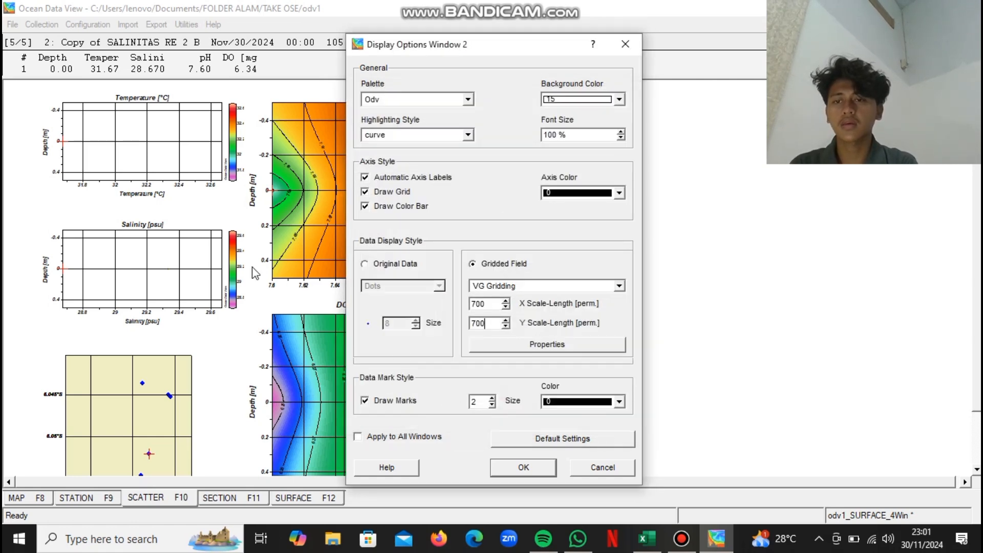
pyautogui.click(544, 467)
# - Set the scatter temperature plot in Window 1 to a gridded field using VG Gridding with X and Y scale-lengths of 700
pyautogui.rightClick(173, 151)
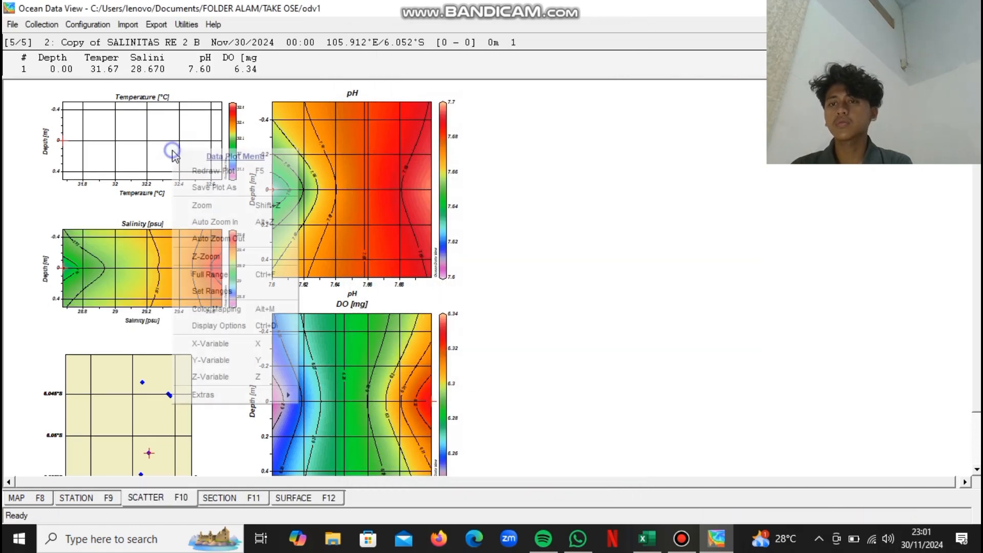
pyautogui.click(216, 327)
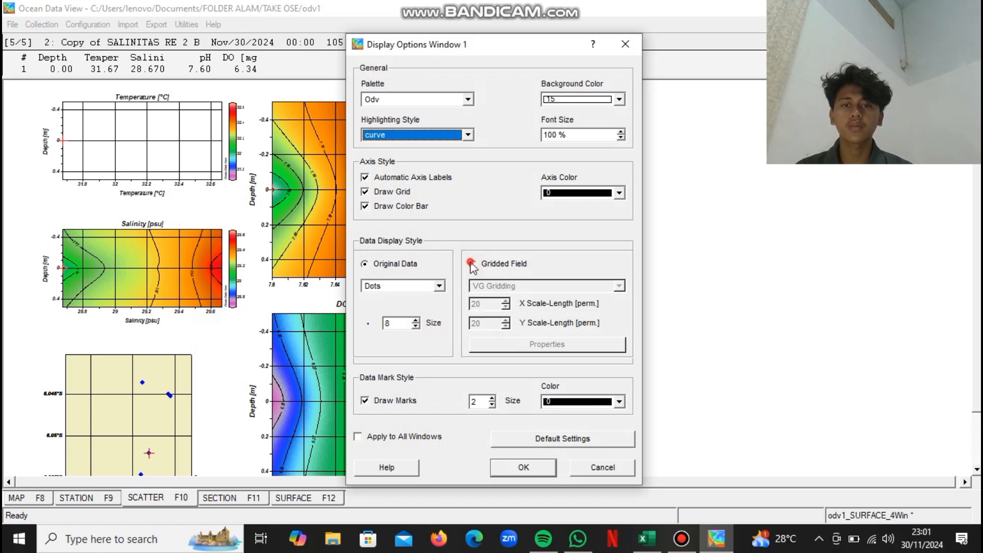
pyautogui.click(471, 263)
pyautogui.click(494, 306)
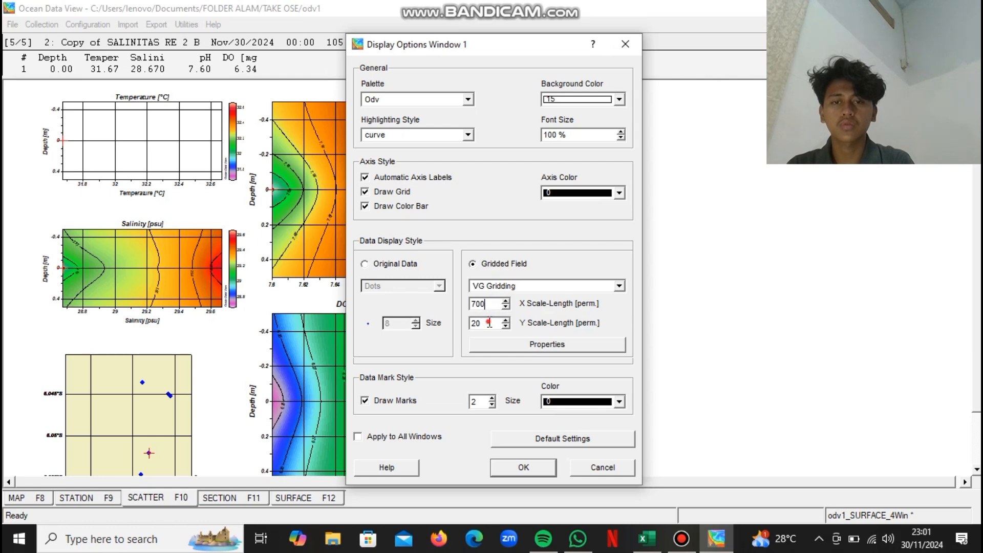
pyautogui.click(490, 322)
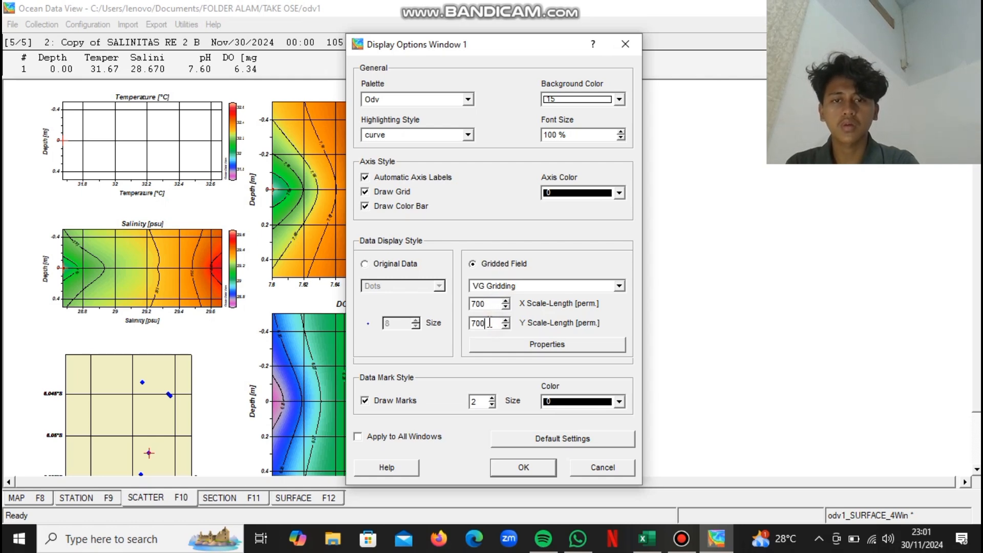
# - Add contour lines from 31.6 to 32.7 in increments of 0.1 to the scatter temperature plot, and apply the display options
pyautogui.click(503, 344)
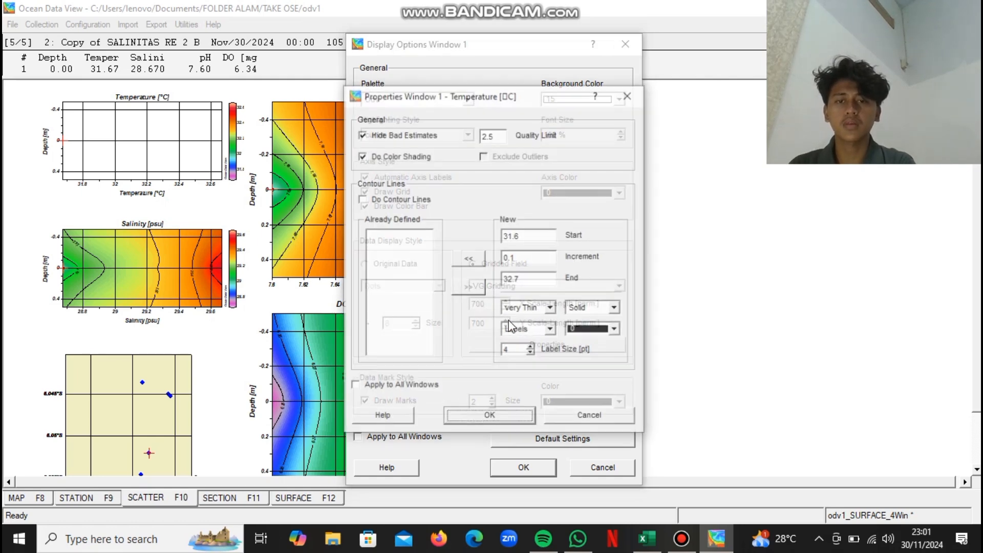
pyautogui.click(468, 260)
pyautogui.click(491, 417)
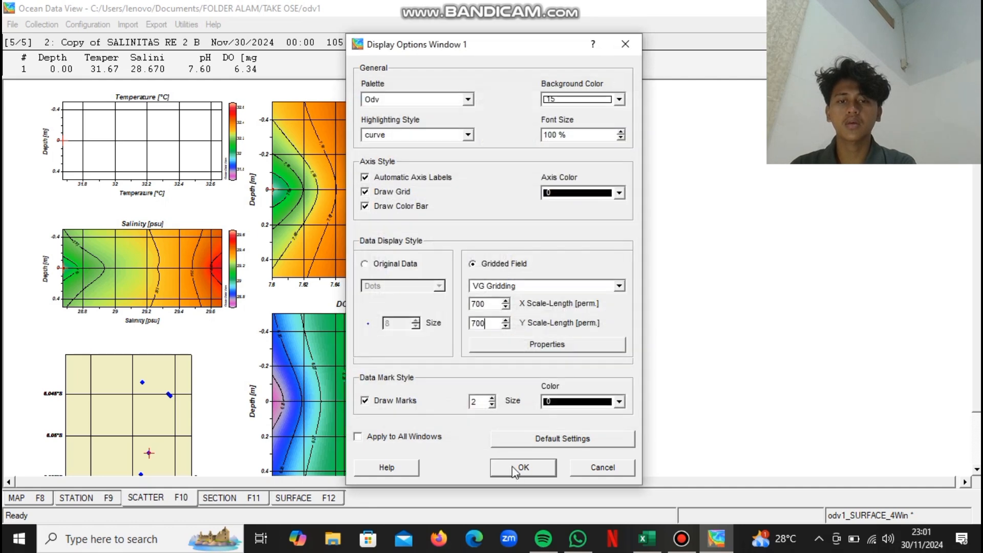
pyautogui.click(512, 468)
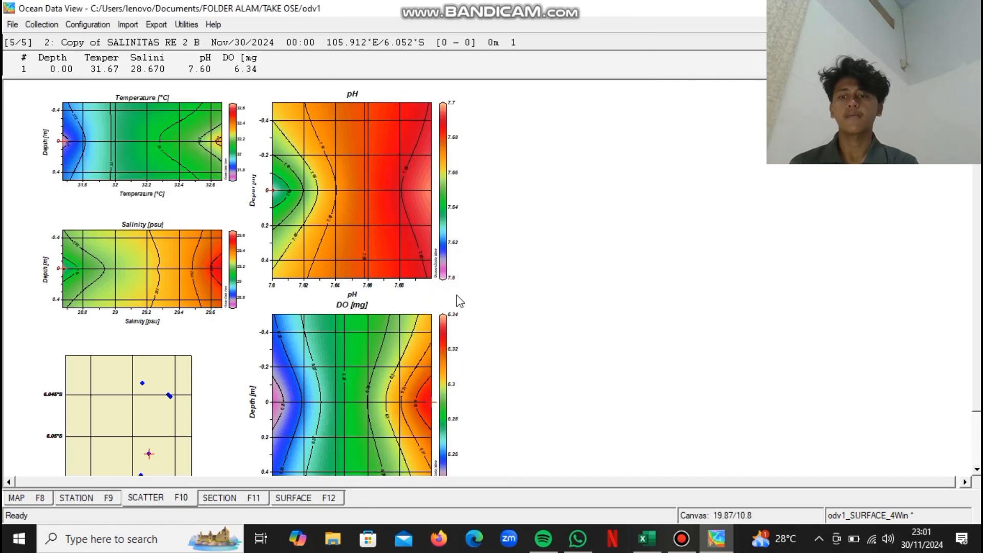
# - Check the full station map, and plot the two southernmost stations in the station view
pyautogui.click(28, 500)
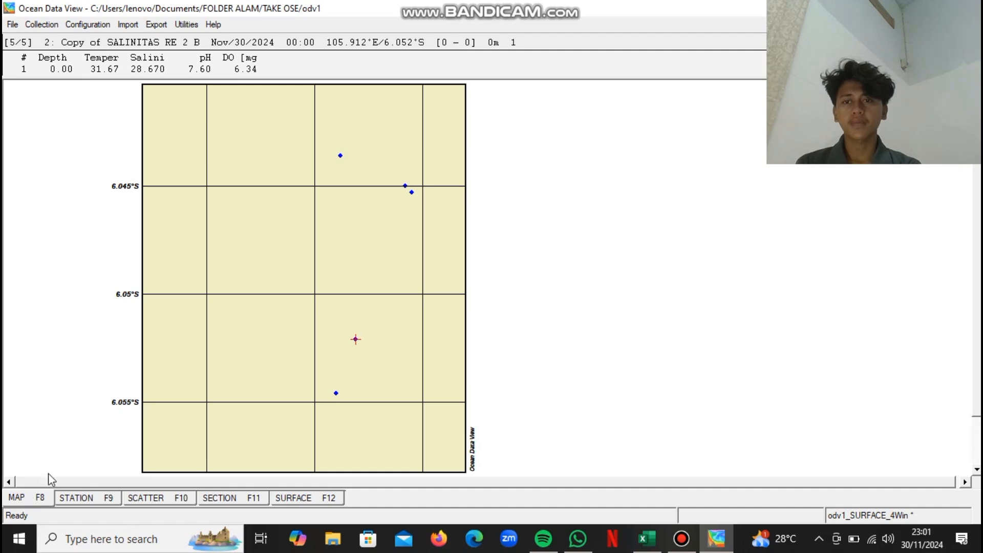
pyautogui.click(76, 498)
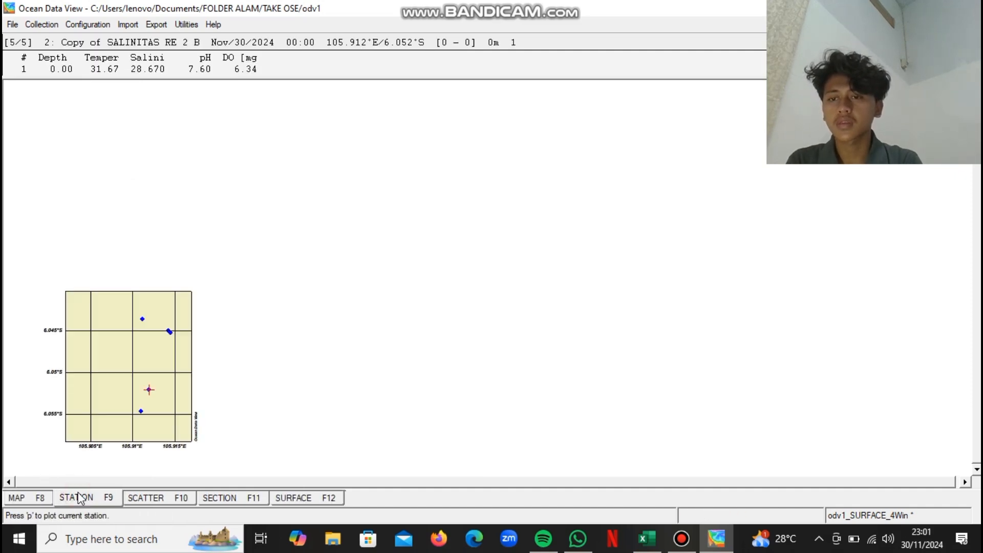
pyautogui.click(140, 412)
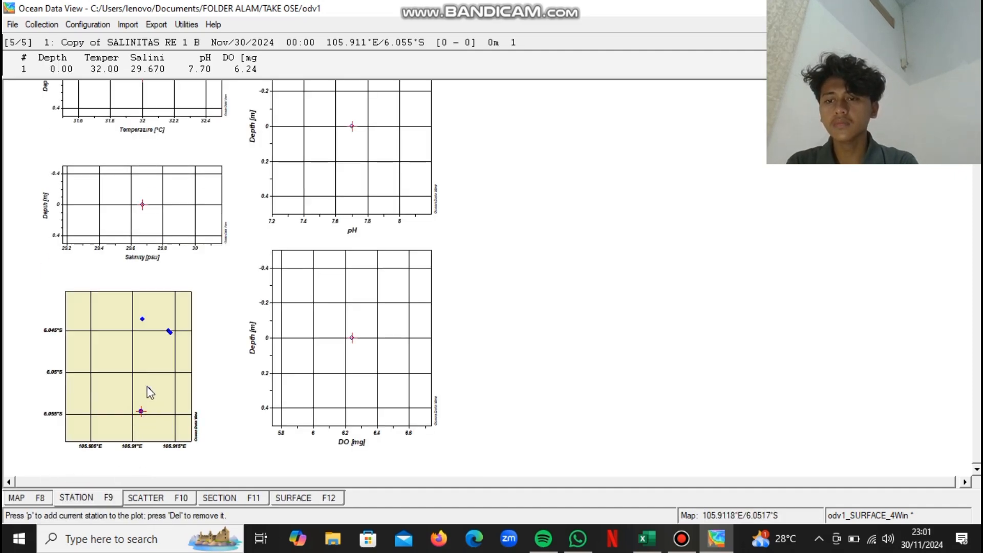
pyautogui.click(147, 389)
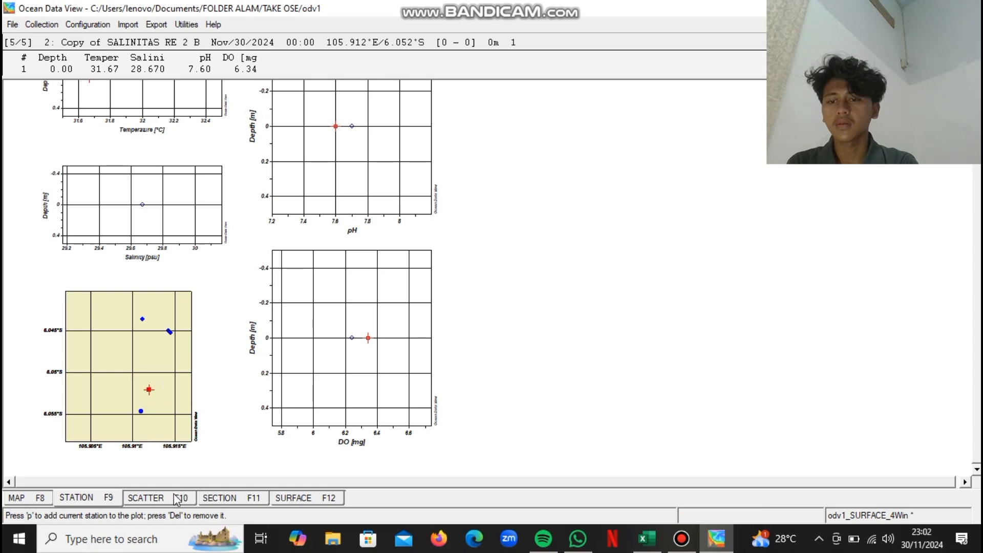
# - Review the contoured temperature, salinity, pH and DO fields in the scatter view and the surface view
pyautogui.click(156, 497)
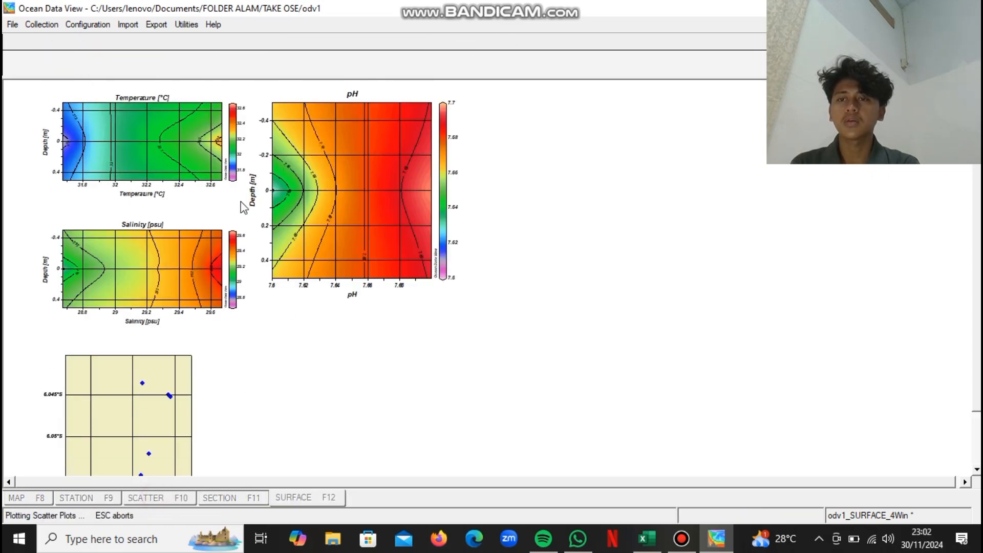
pyautogui.scroll(3, 175, 121)
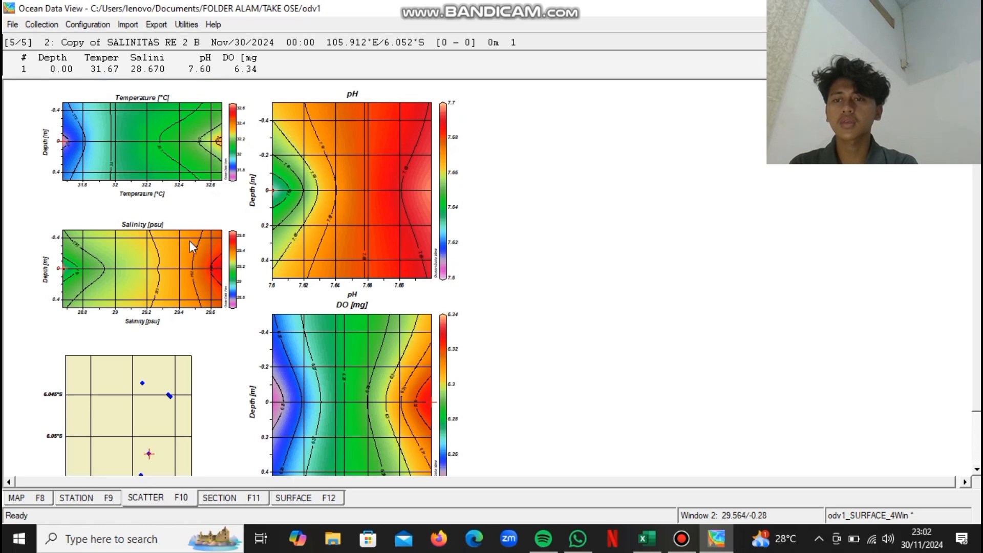
pyautogui.scroll(-3, 364, 298)
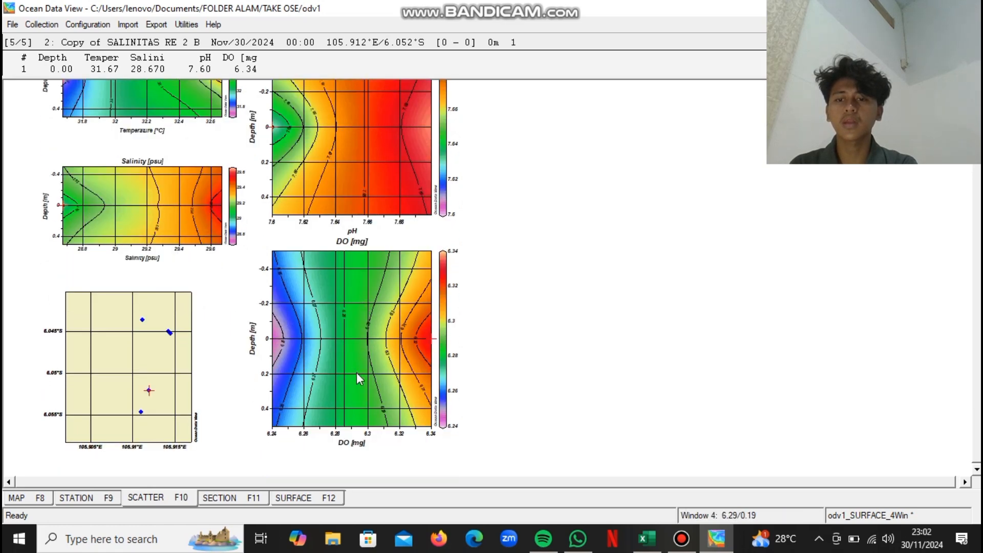
pyautogui.click(294, 499)
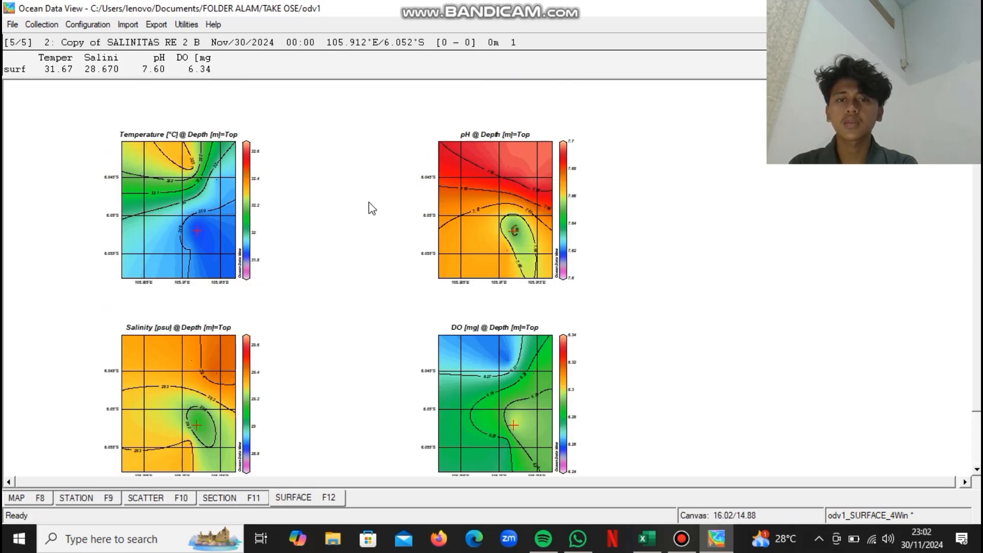
pyautogui.scroll(-1, 369, 209)
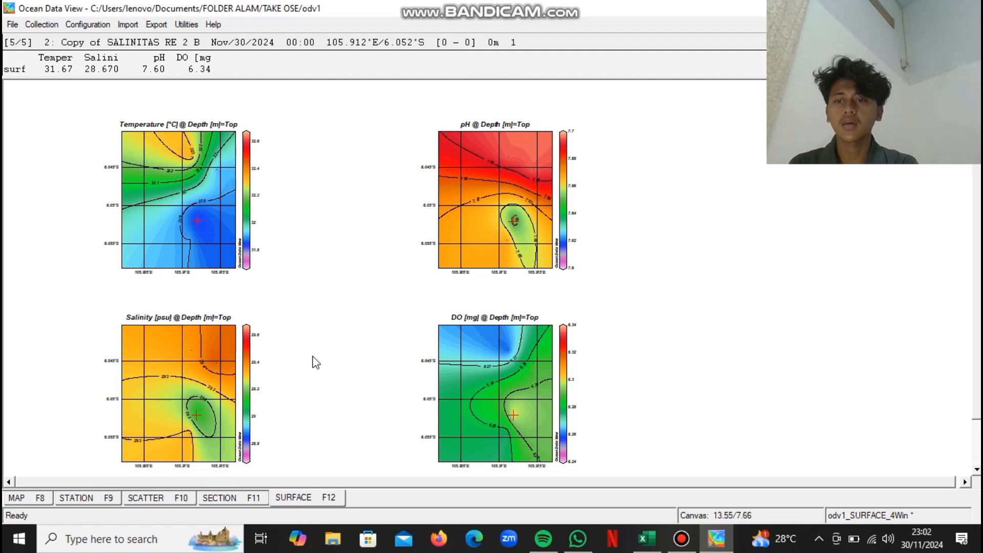
pyautogui.scroll(-1, 314, 362)
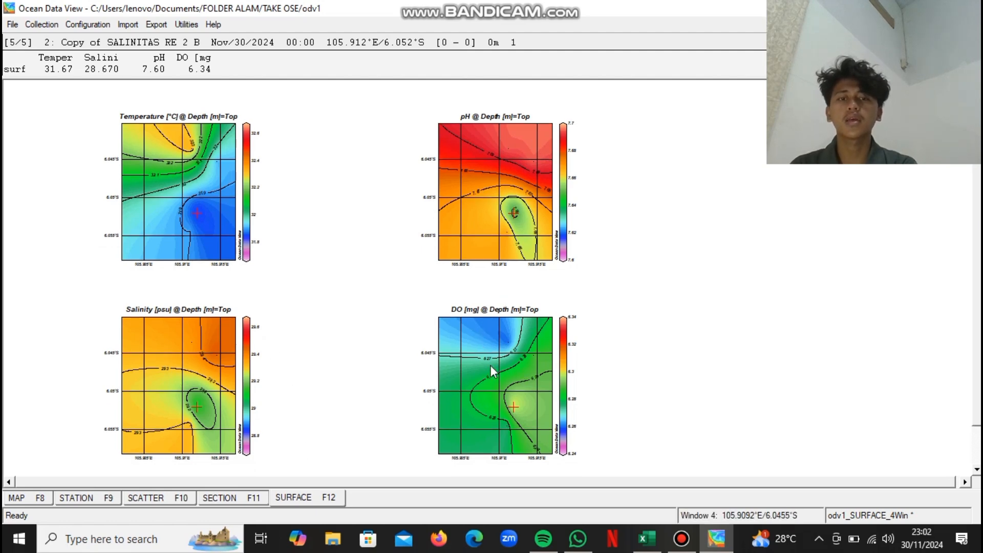